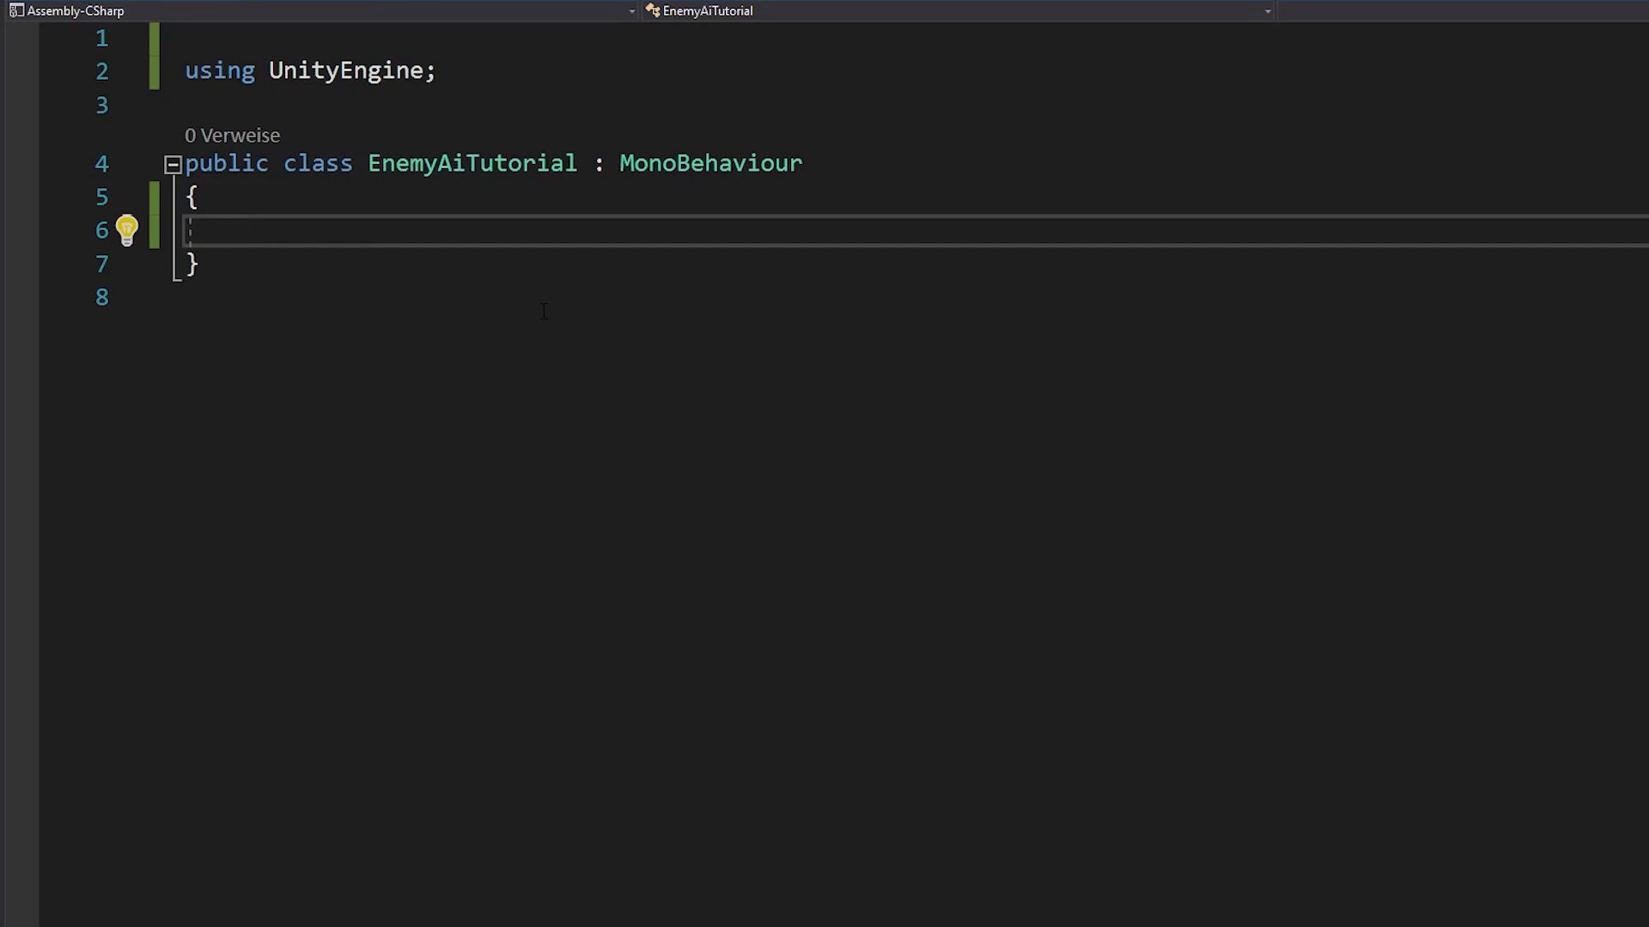
Add the UnityEngine.AI import and declare the agent and player fields
{"action": "left_click", "coordinate": [536, 82]}
{"action": "key", "text": "Return"}
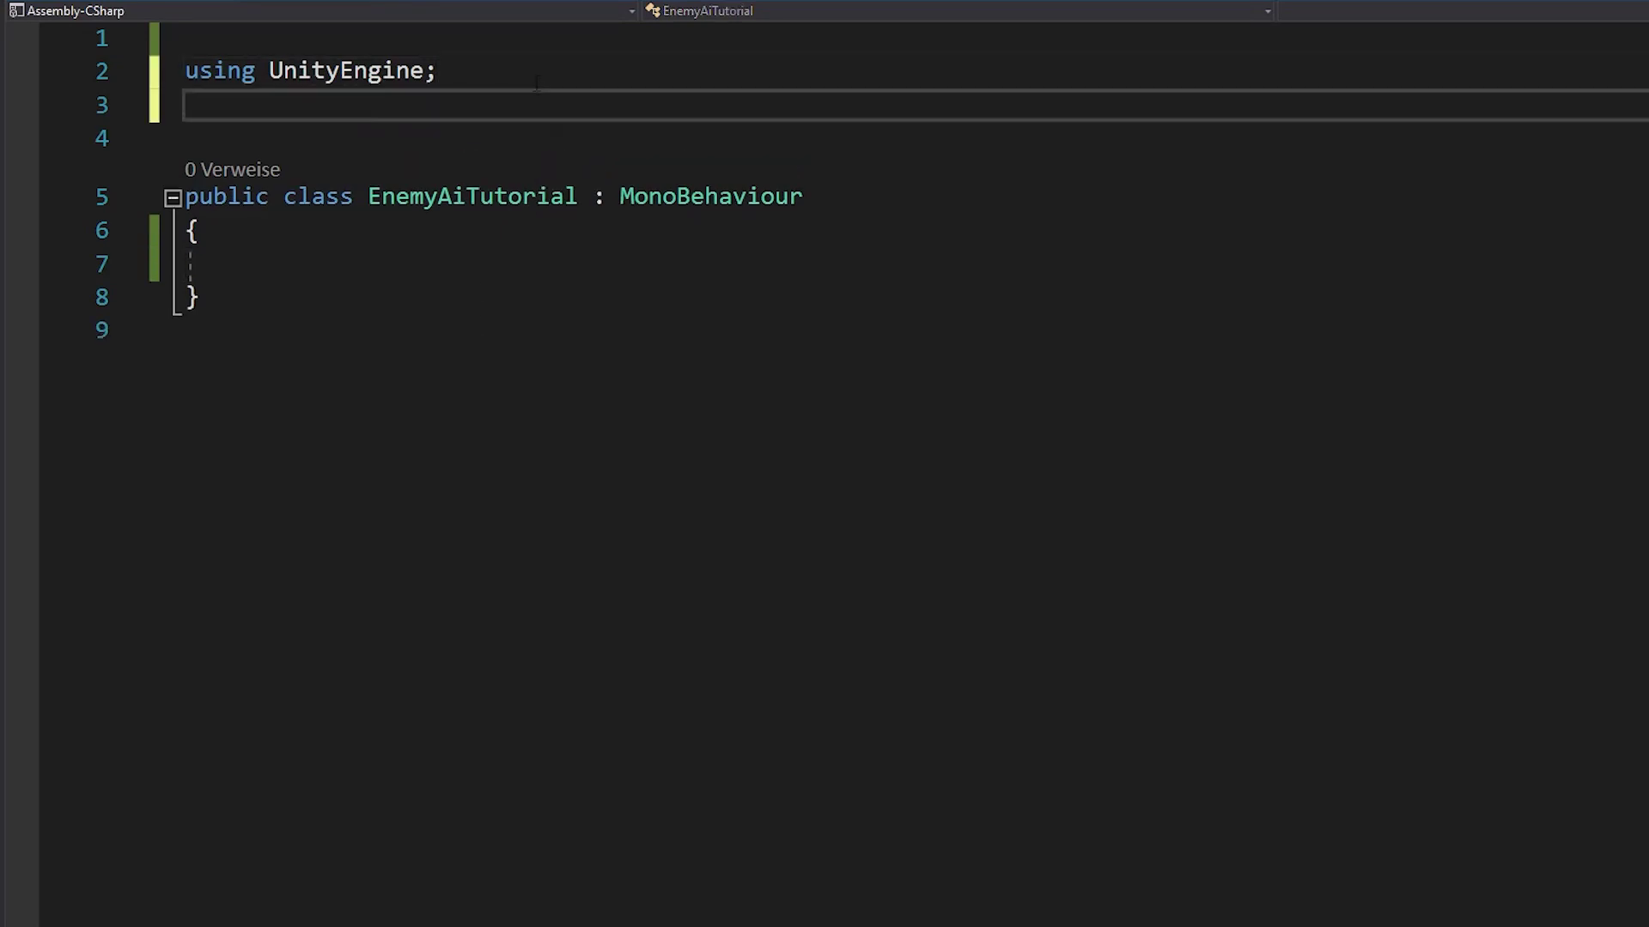
{"action": "type", "text": "usingUnity"}
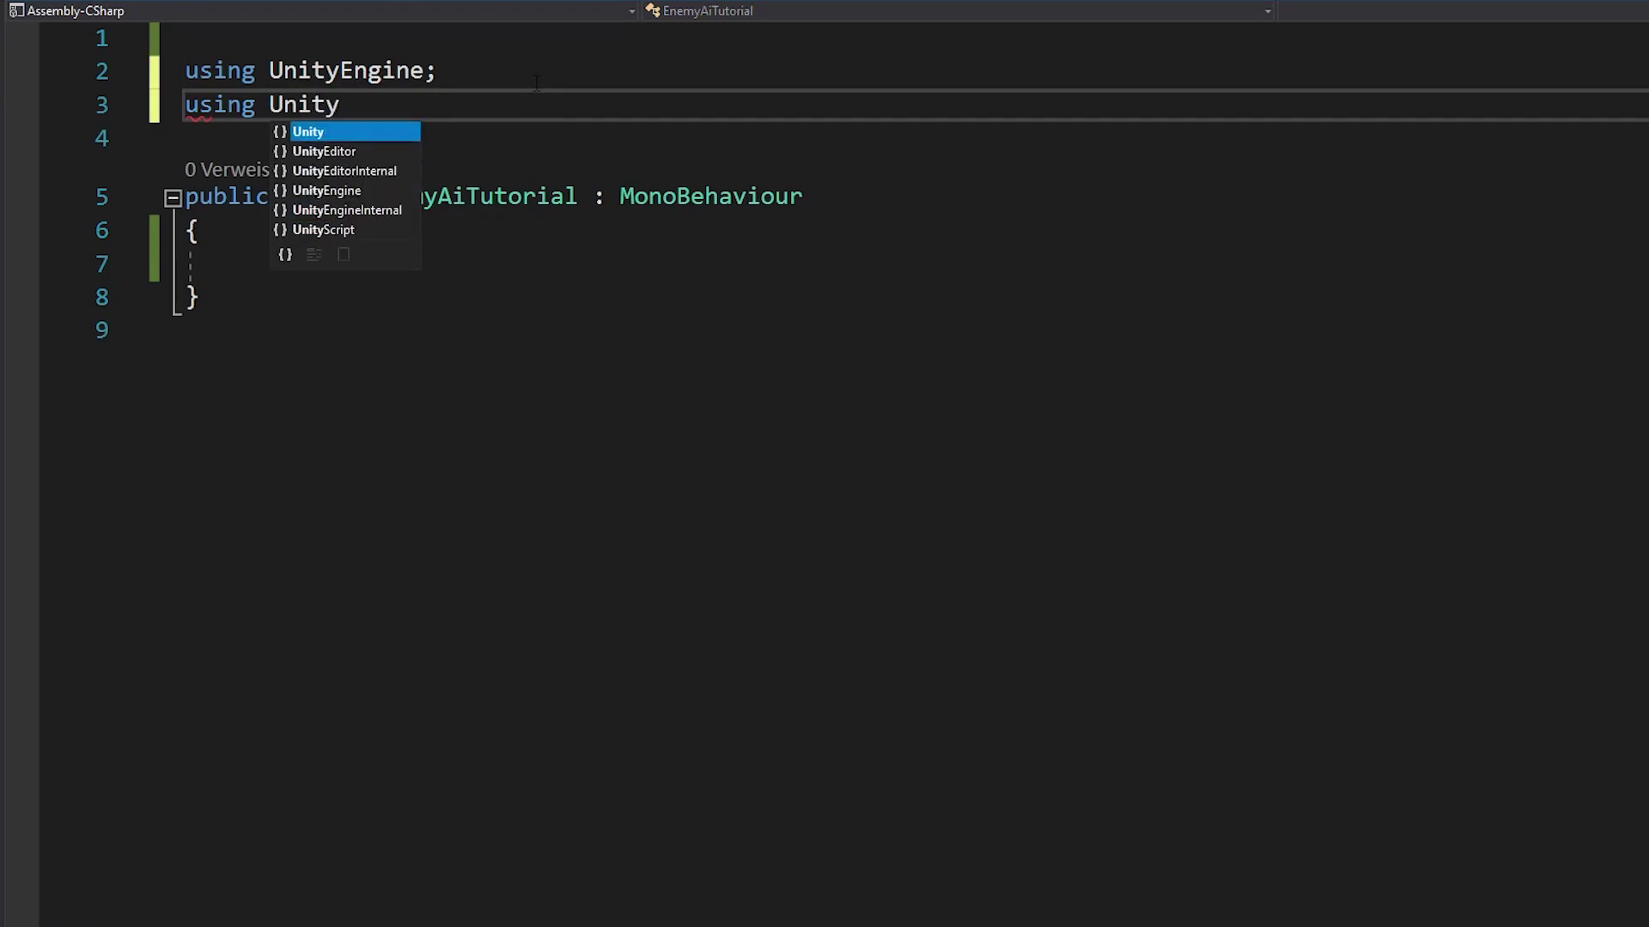
{"action": "type", "text": "Engine.Ai"}
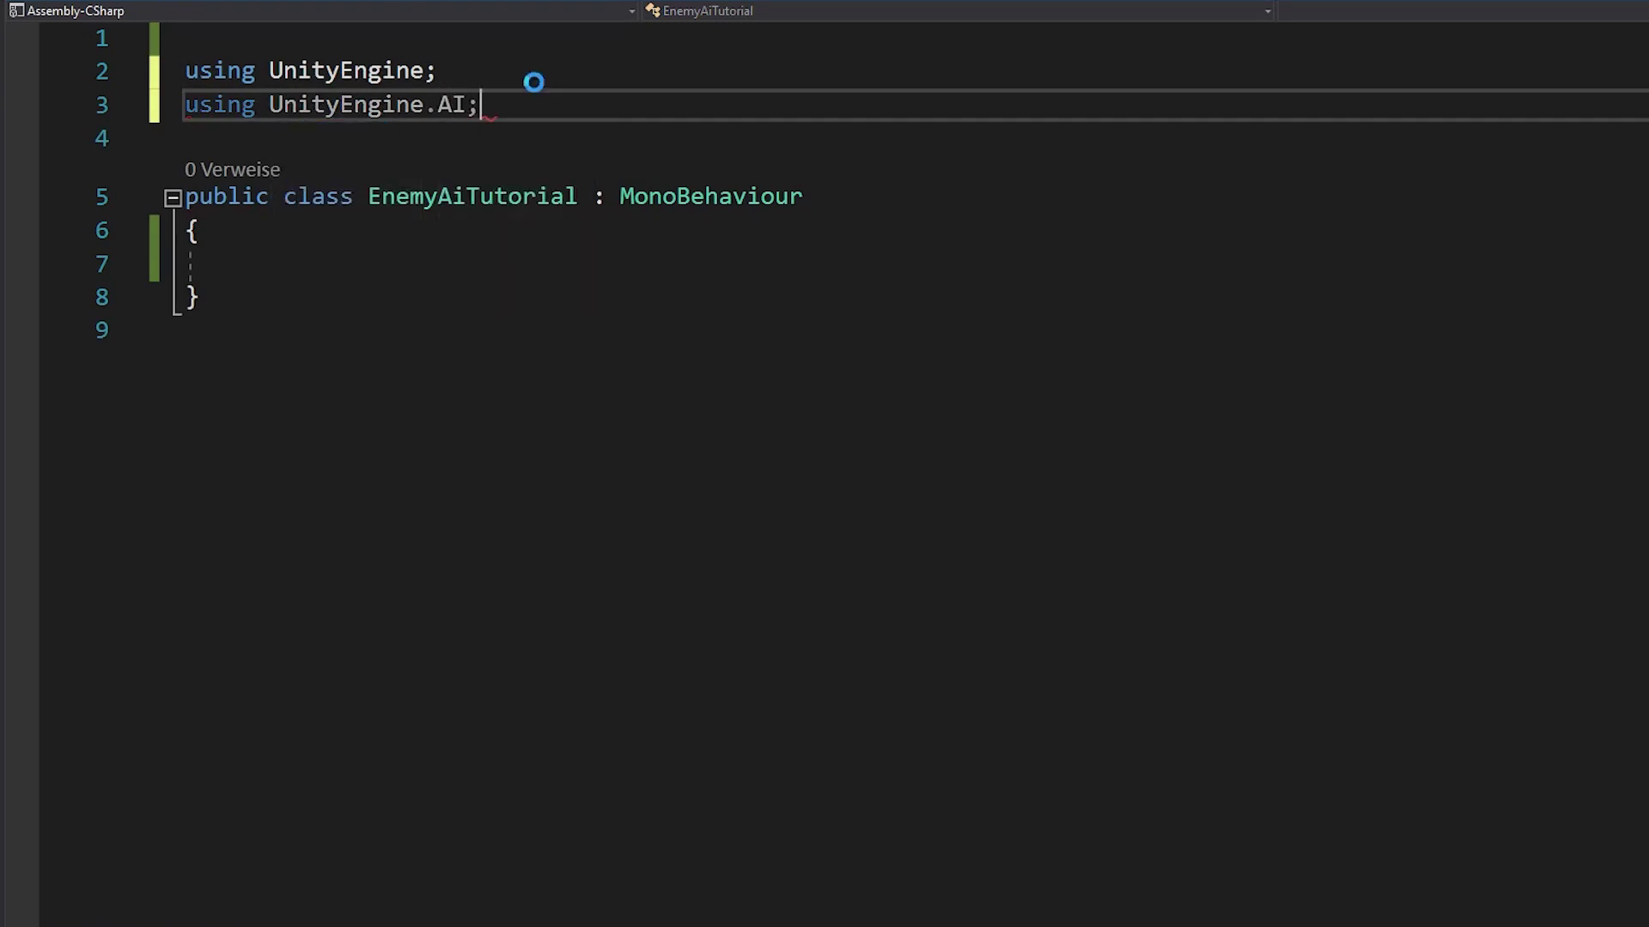
{"action": "key", "text": "Down"}
{"action": "key", "text": "Down"}
{"action": "key", "text": "Down"}
{"action": "type", "text": "public Nav"}
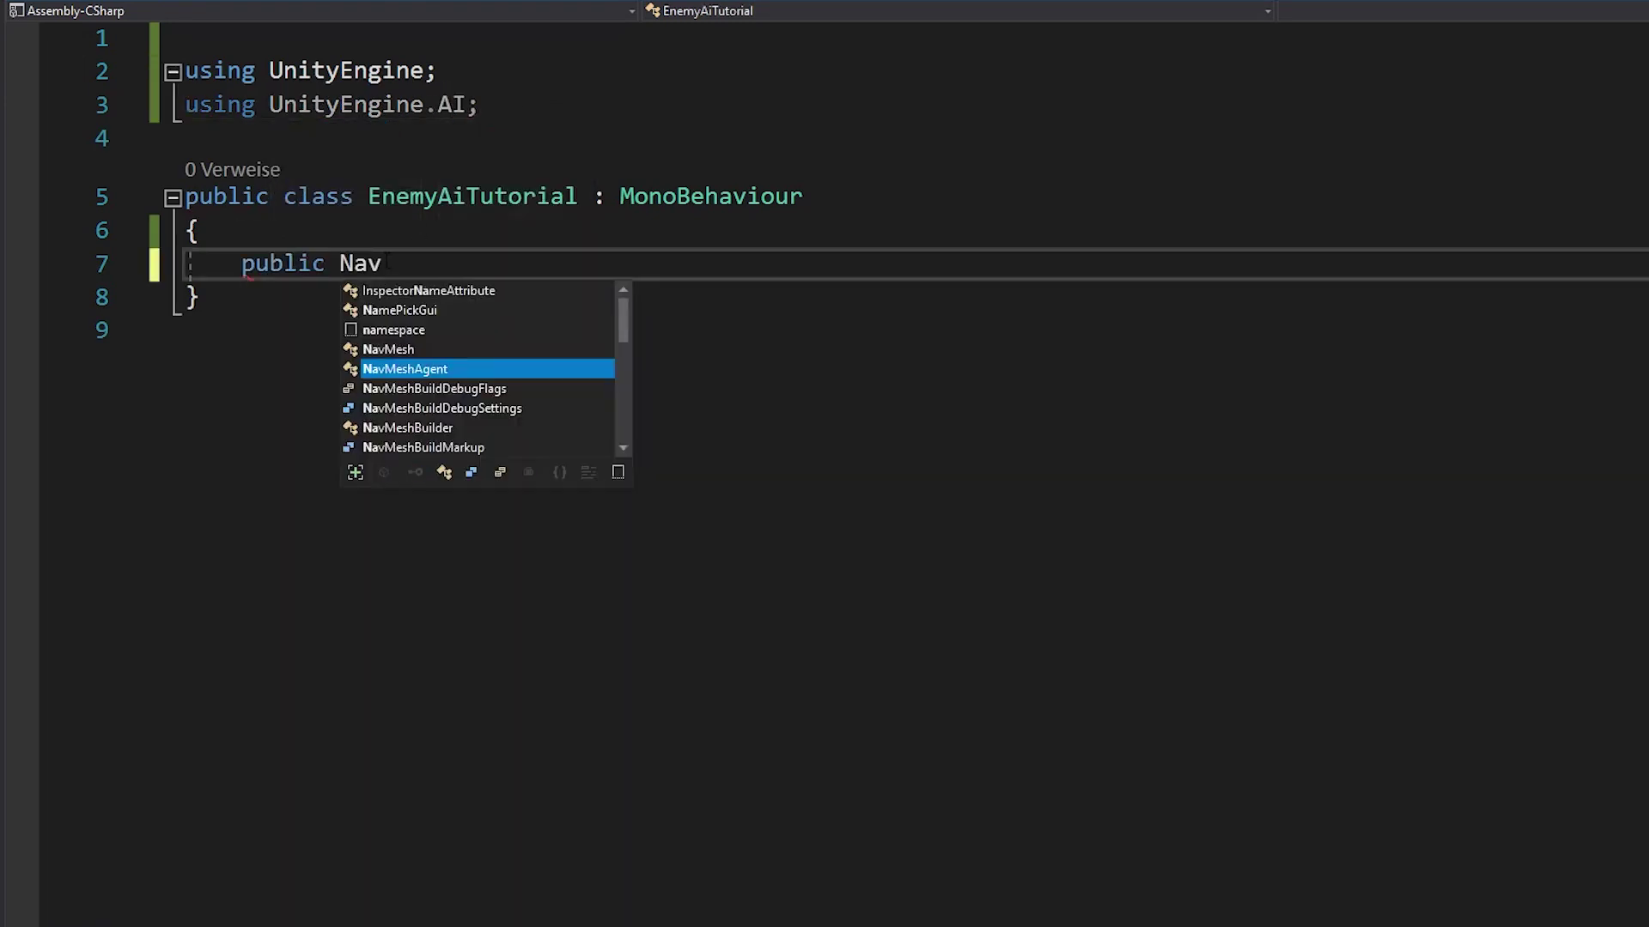
{"action": "type", "text": "MeshAgent agent;"}
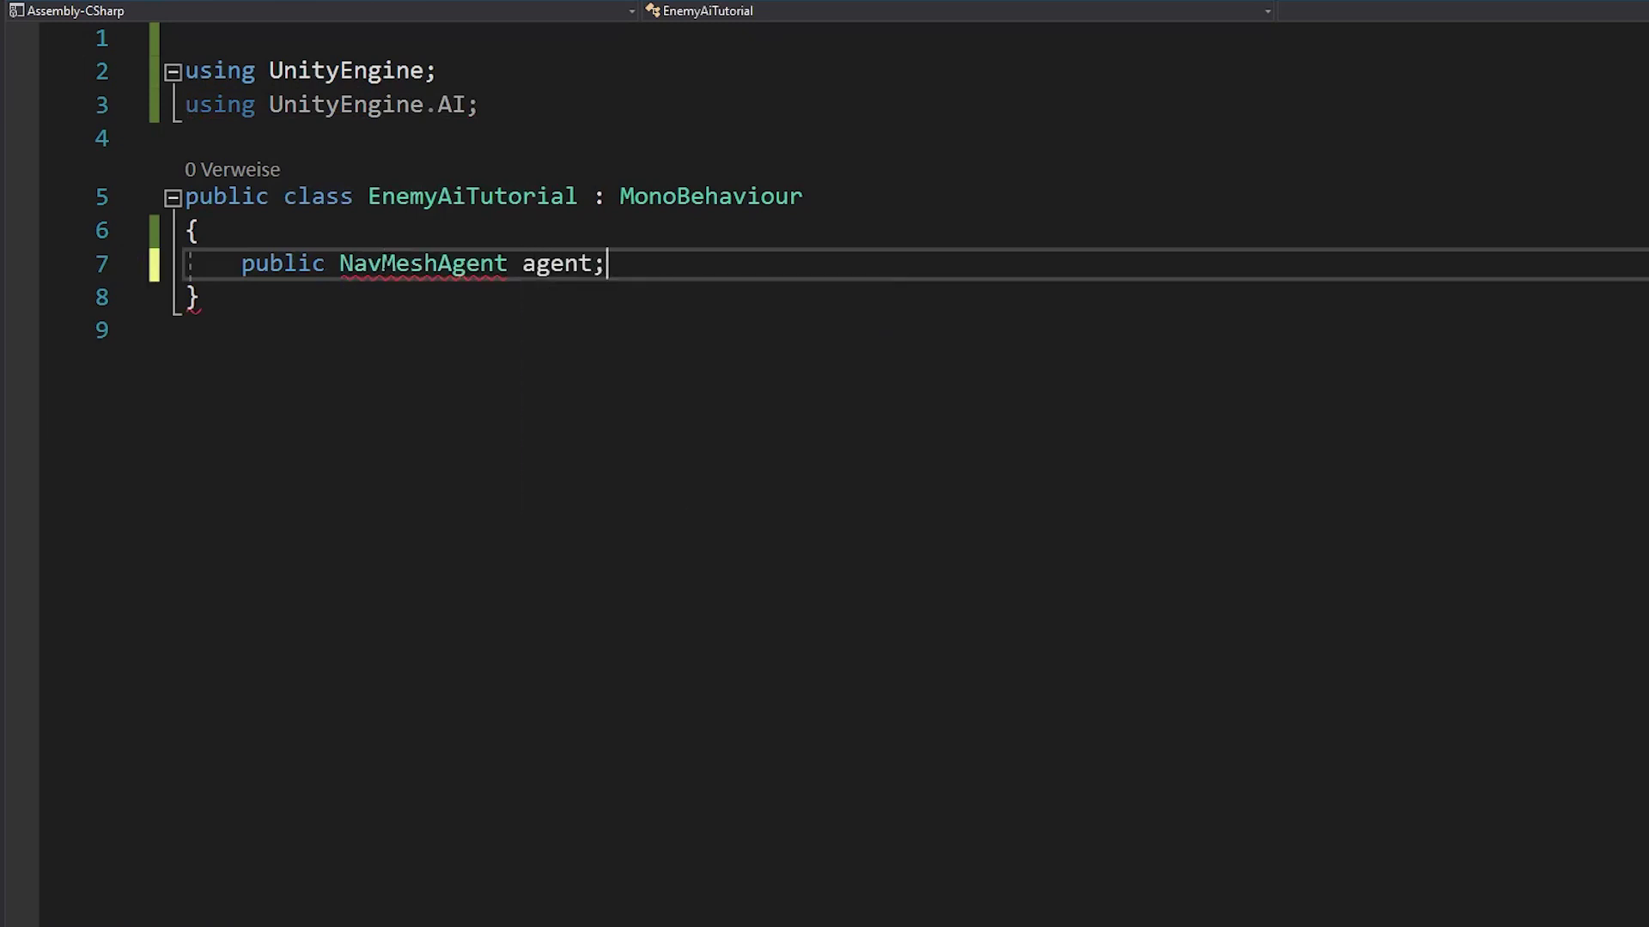
{"action": "key", "text": "Return"}
{"action": "key", "text": "Return"}
{"action": "type", "text": "public Transform "}
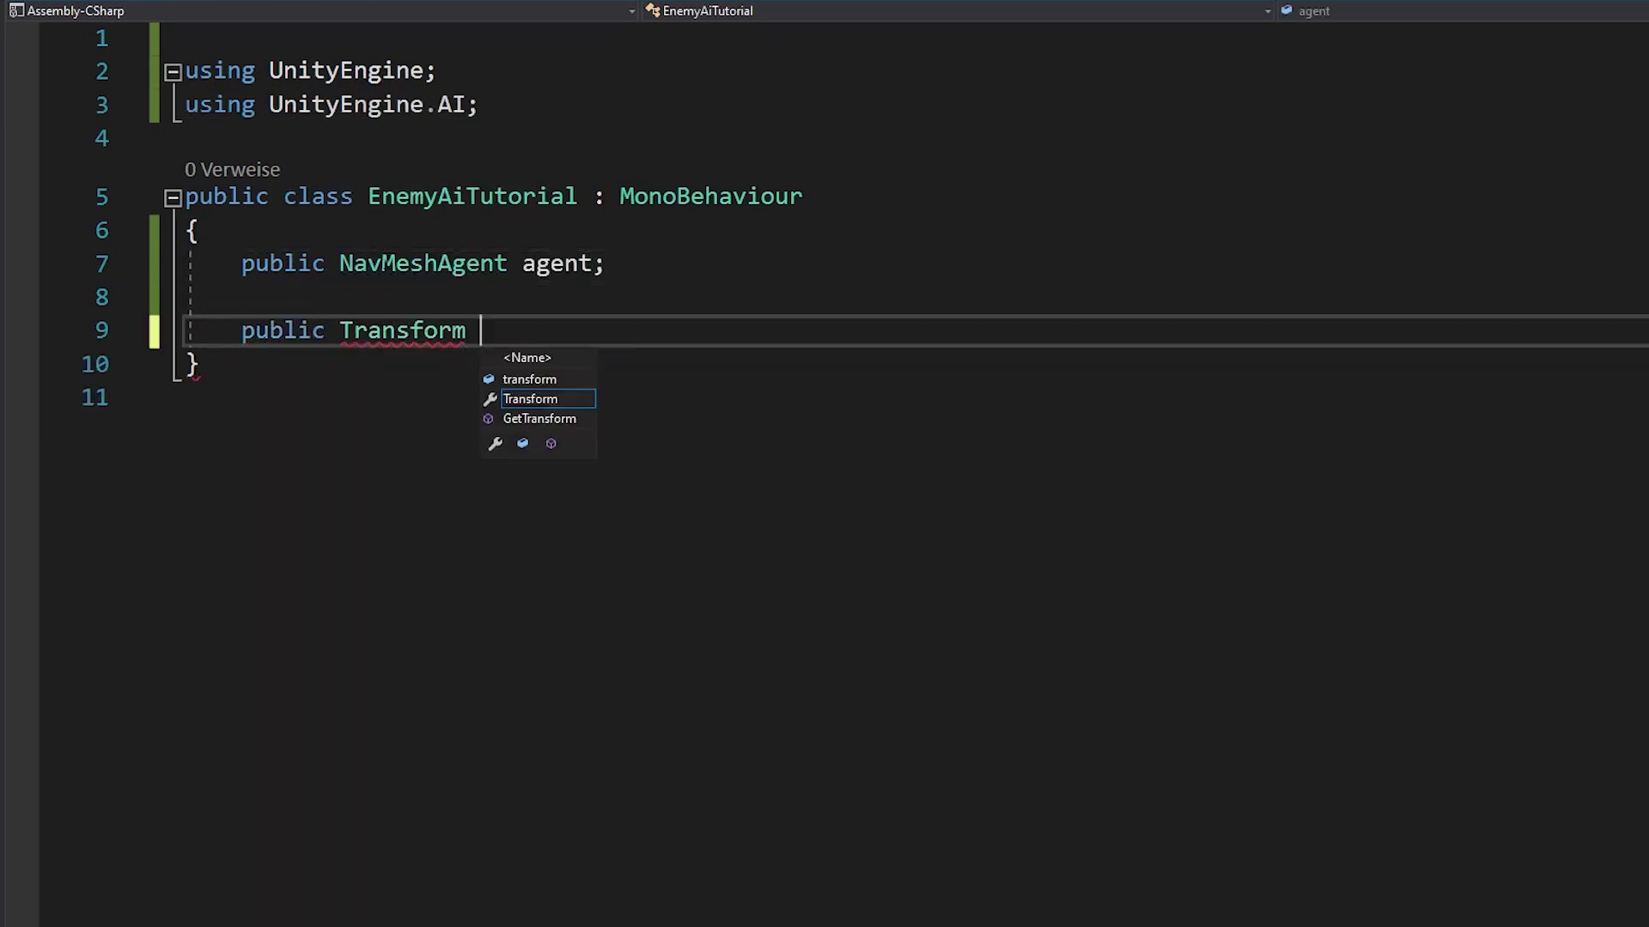
{"action": "type", "text": "player;"}
{"action": "key", "text": "Return"}
{"action": "key", "text": "Return"}
{"action": "type", "text": "public L"}
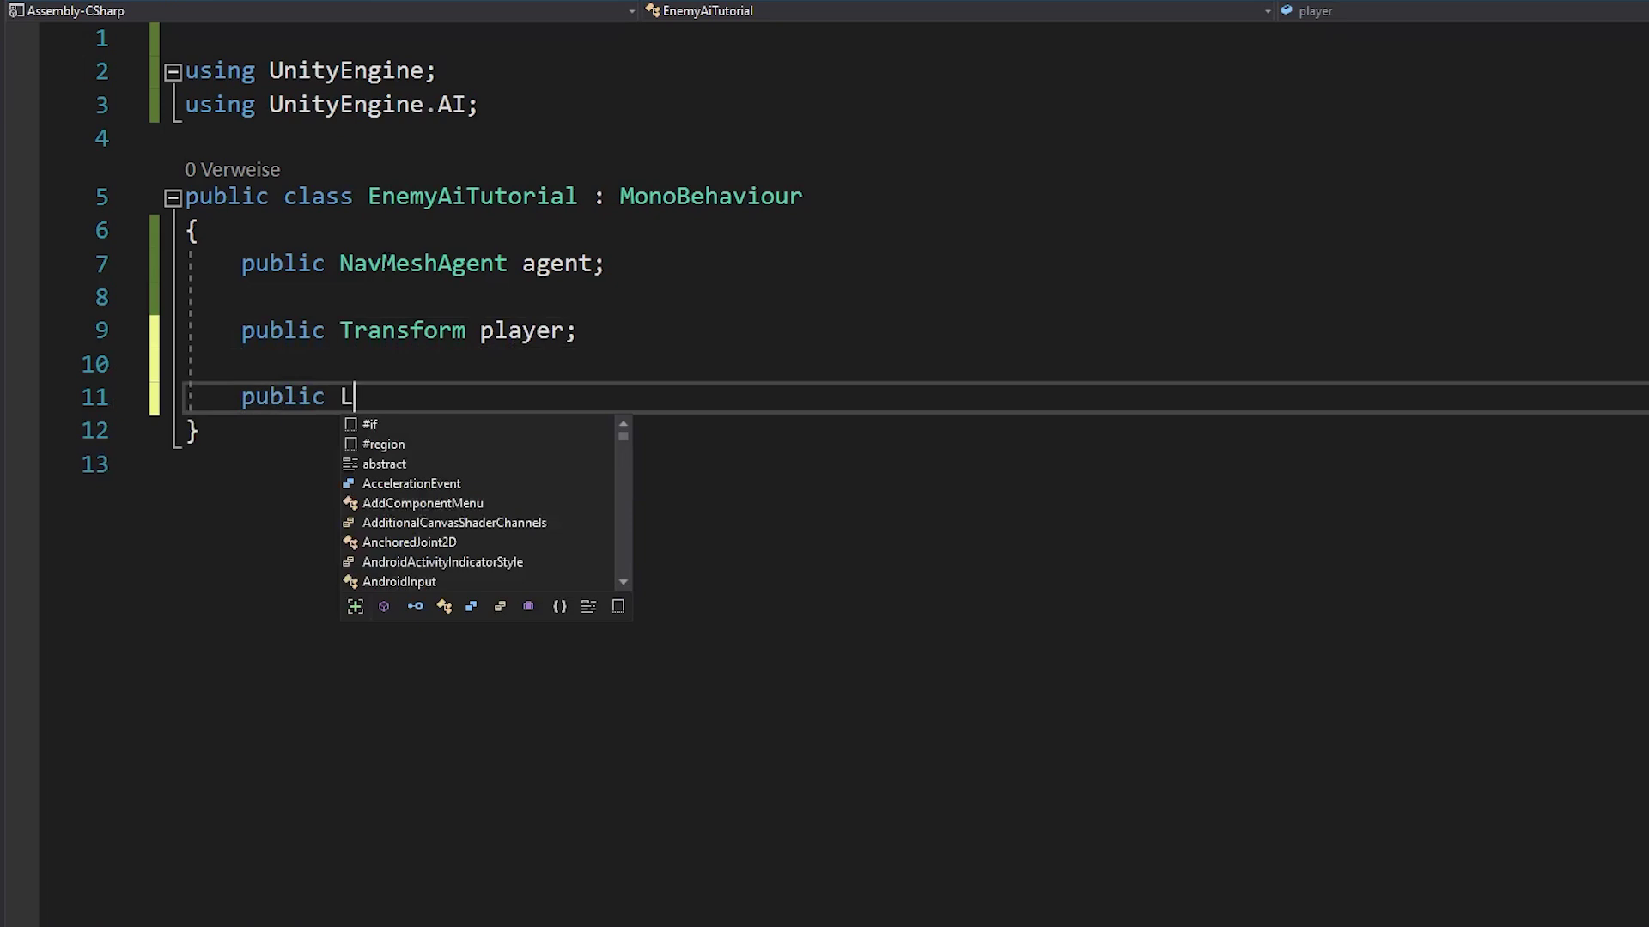
{"action": "type", "text": "ayerMask whatIsGround, whatIsPlayer"}
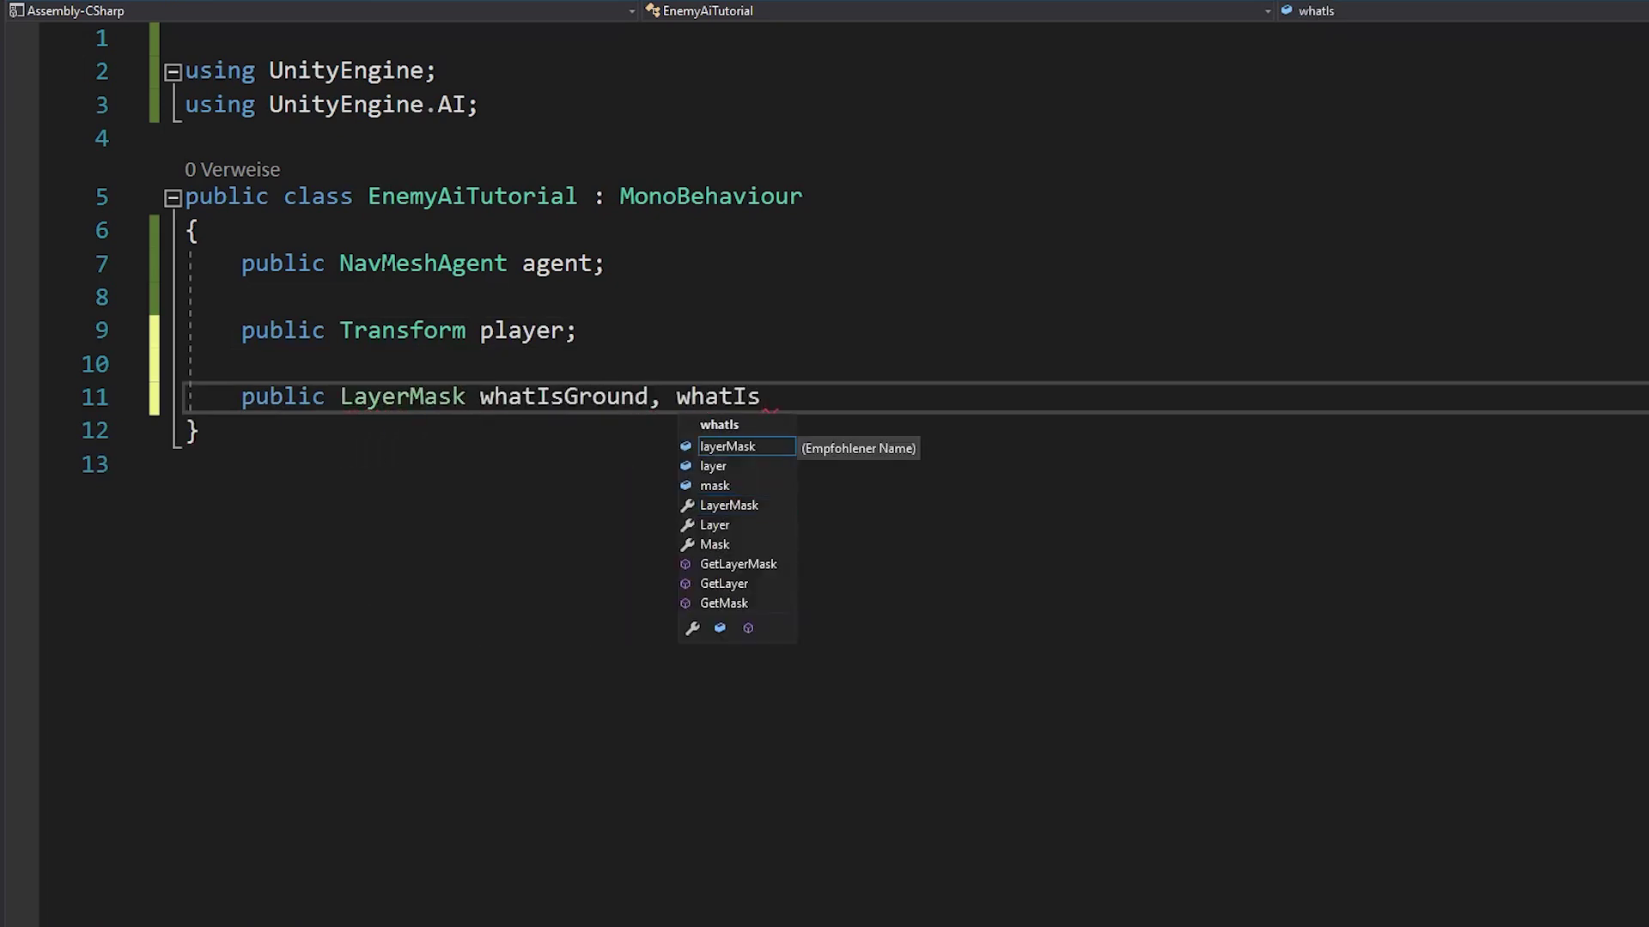
{"action": "type", "text": ";"}
Declare the layer mask fields and the Patroling section's walkPoint and walkPointSet fields
{"action": "key", "text": "Return"}
{"action": "key", "text": "Return"}
{"action": "type", "text": "//"}
{"action": "type", "text": "Patroling"}
{"action": "key", "text": "Return"}
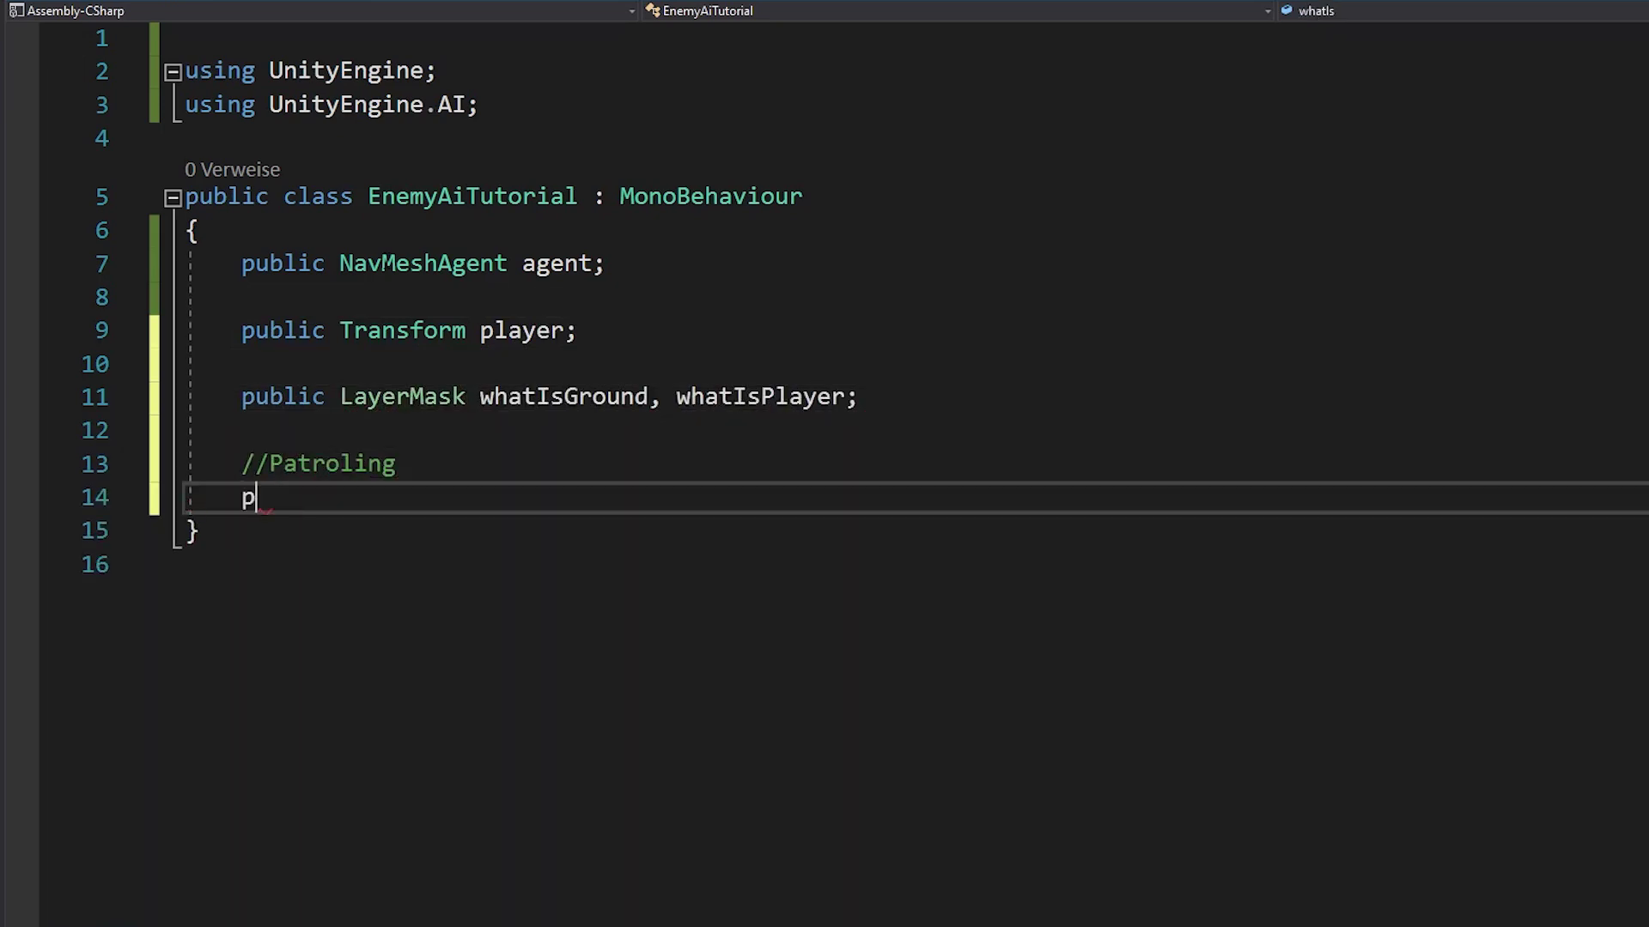
{"action": "type", "text": "public Vector3 walkP"}
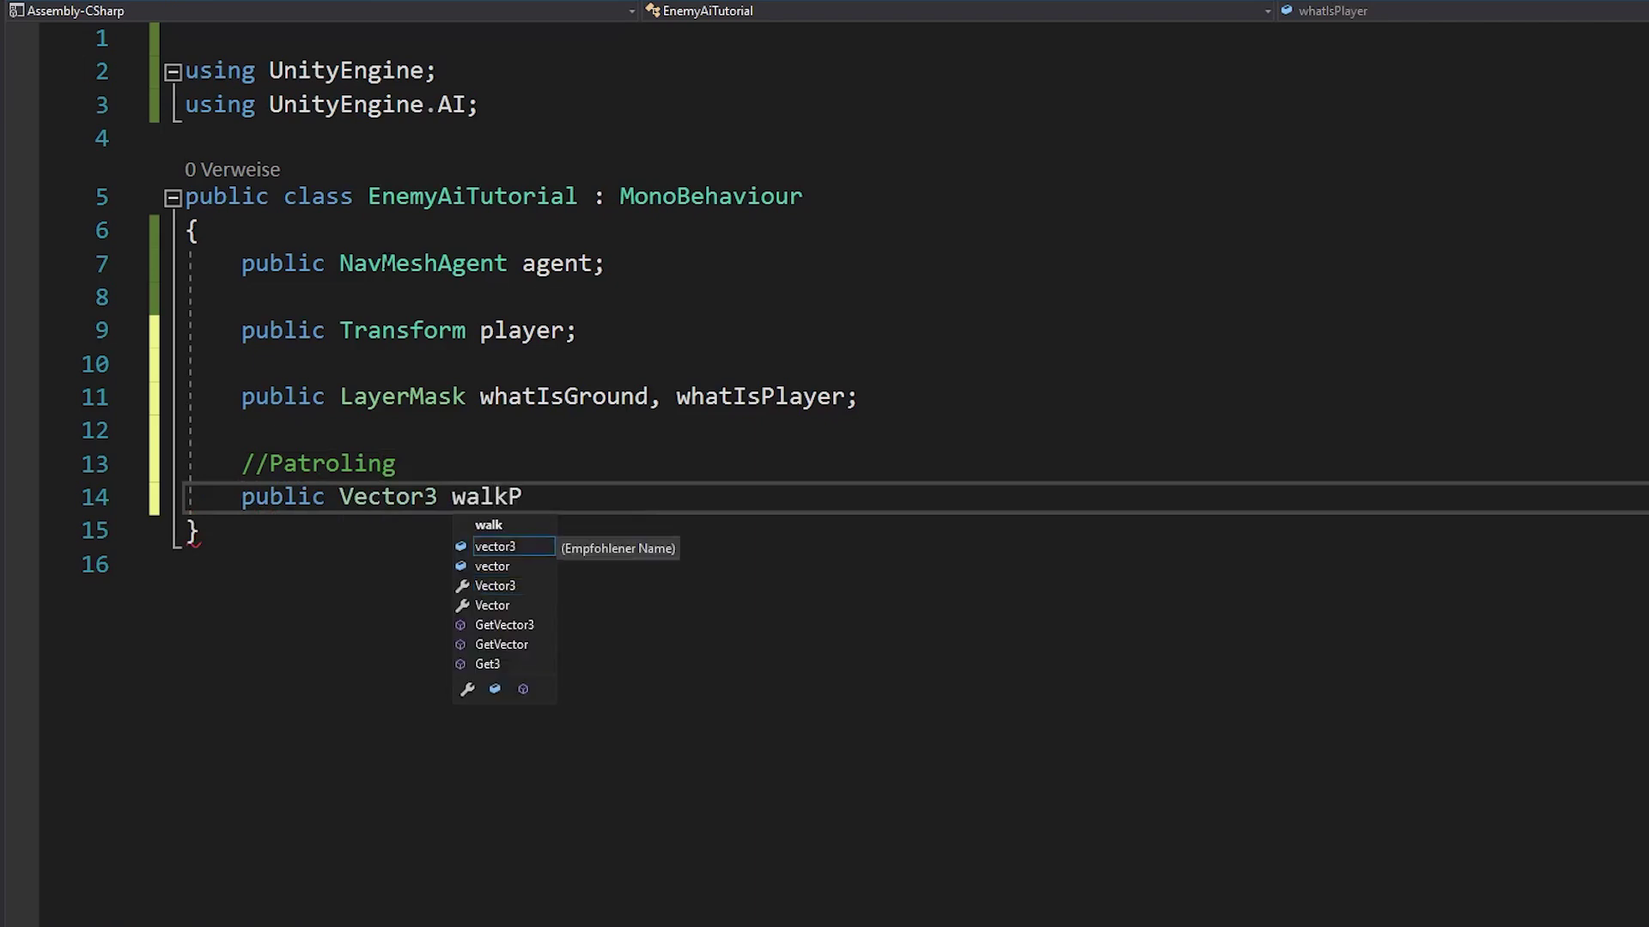
{"action": "type", "text": "oint"}
{"action": "key", "text": "Return"}
{"action": "scroll", "coordinate": [122, 324], "scroll_direction": "down", "scroll_amount": 2}
{"action": "key", "text": "Up"}
{"action": "key", "text": "End"}
{"action": "type", "text": ";"}
{"action": "key", "text": "Return"}
{"action": "type", "text": "b"}
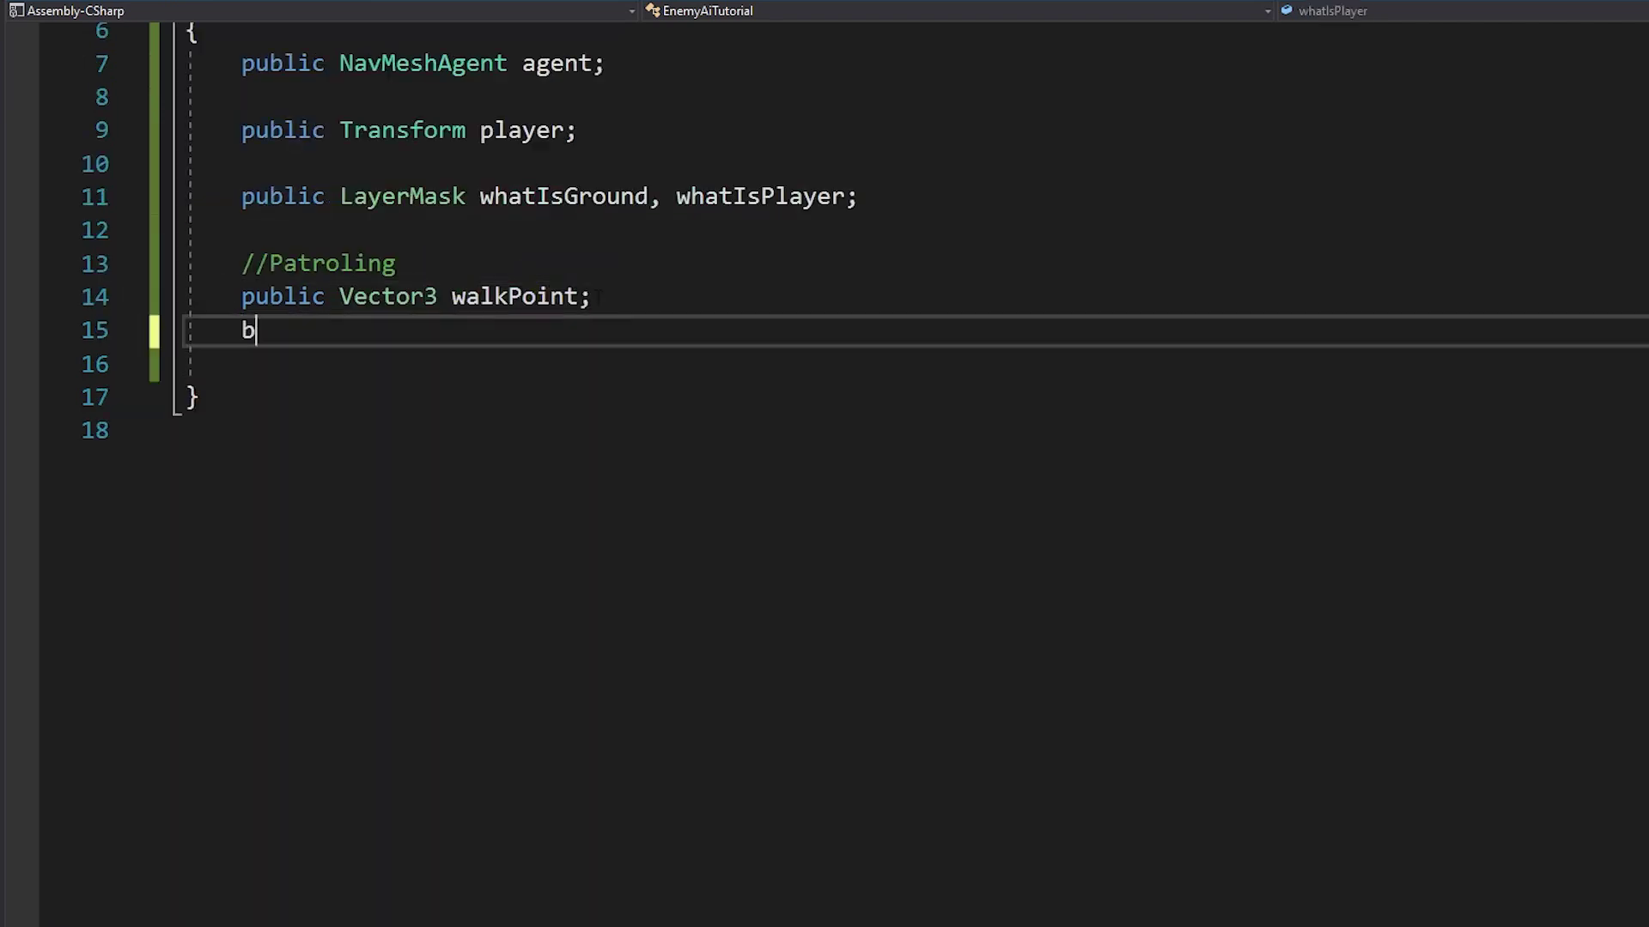
{"action": "type", "text": "ool walkPointSet;"}
{"action": "key", "text": "Return"}
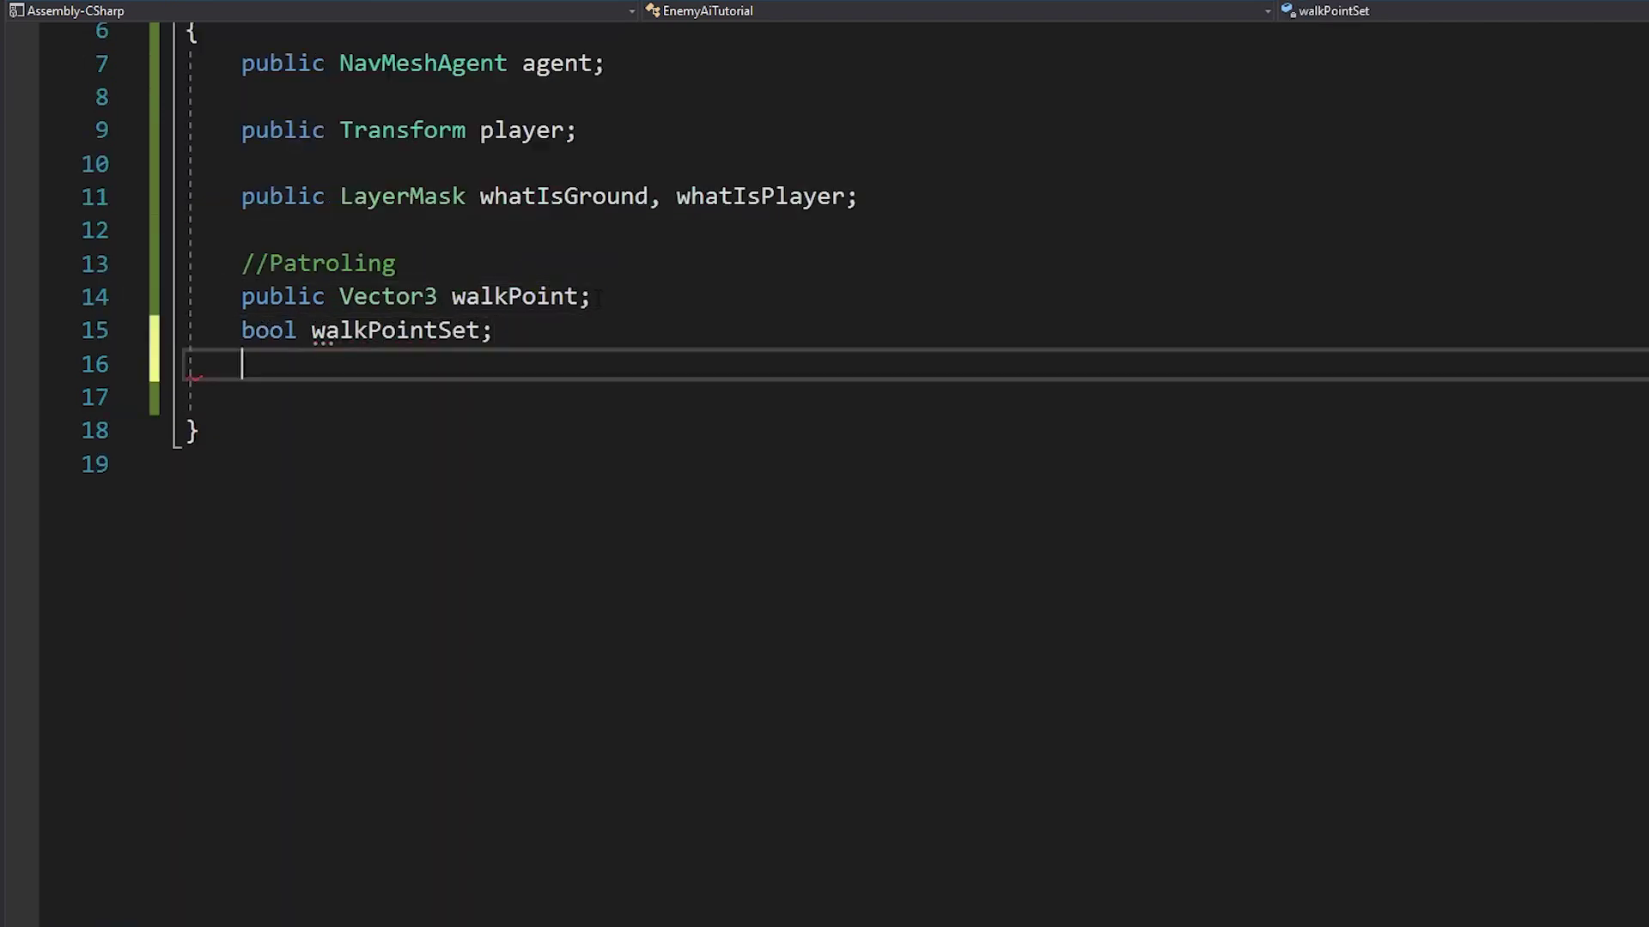
{"action": "type", "text": "public float walkPoint"}
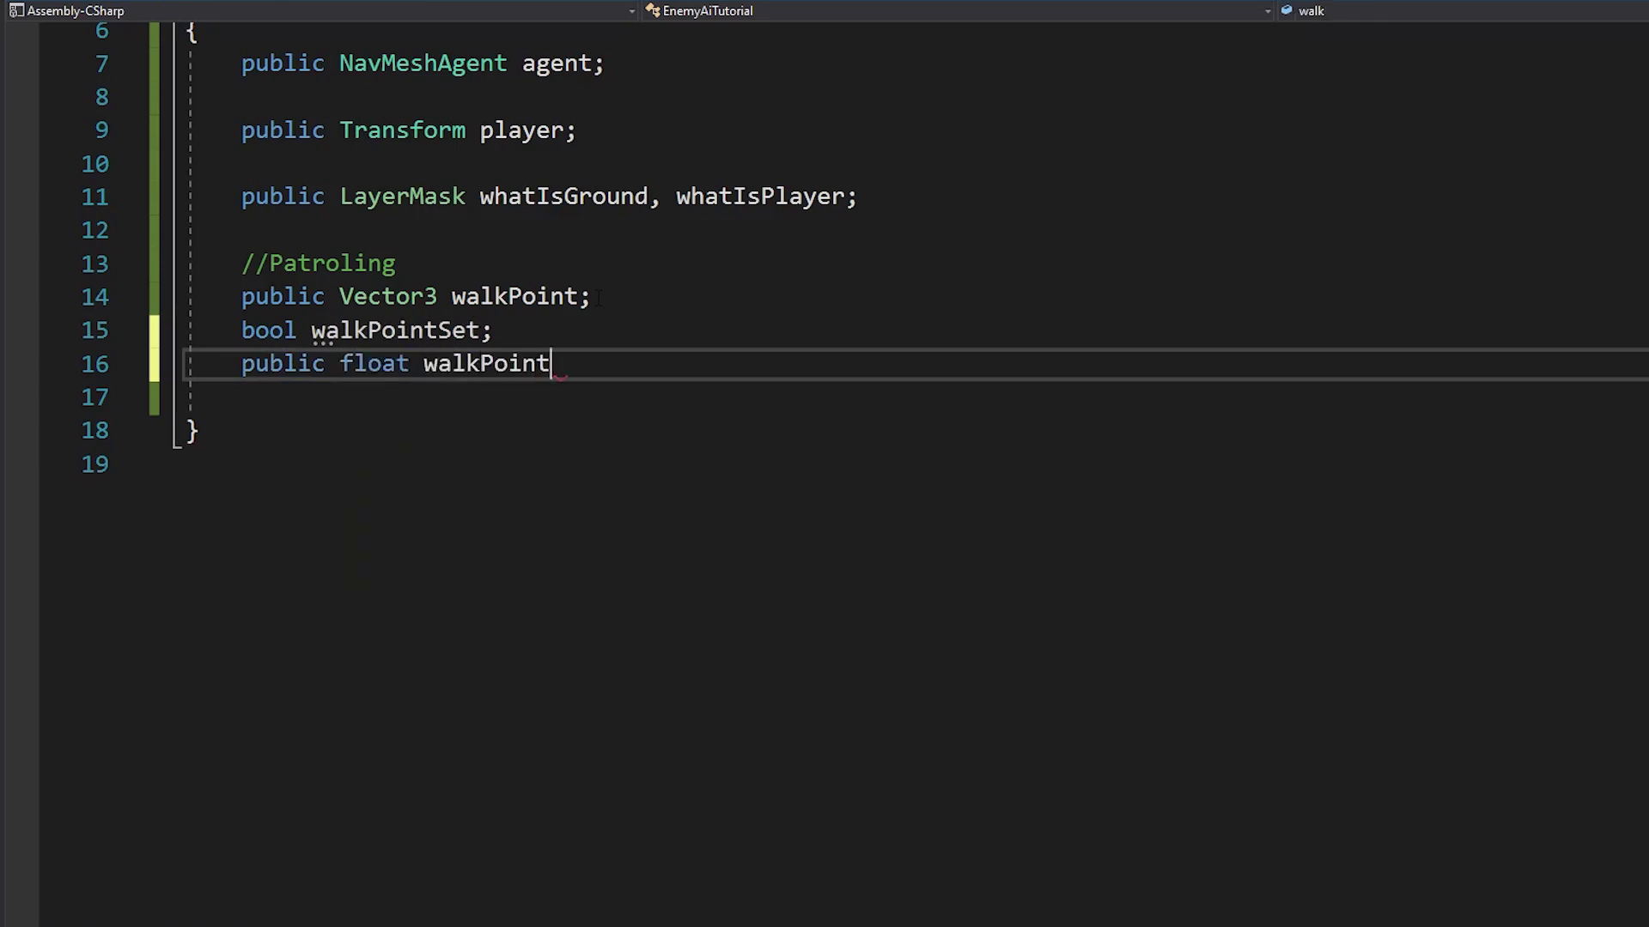
Add the Attacking section with timeBetweenAttacks and alreadyAttacked fields
{"action": "key", "text": "Return"}
{"action": "key", "text": "Return"}
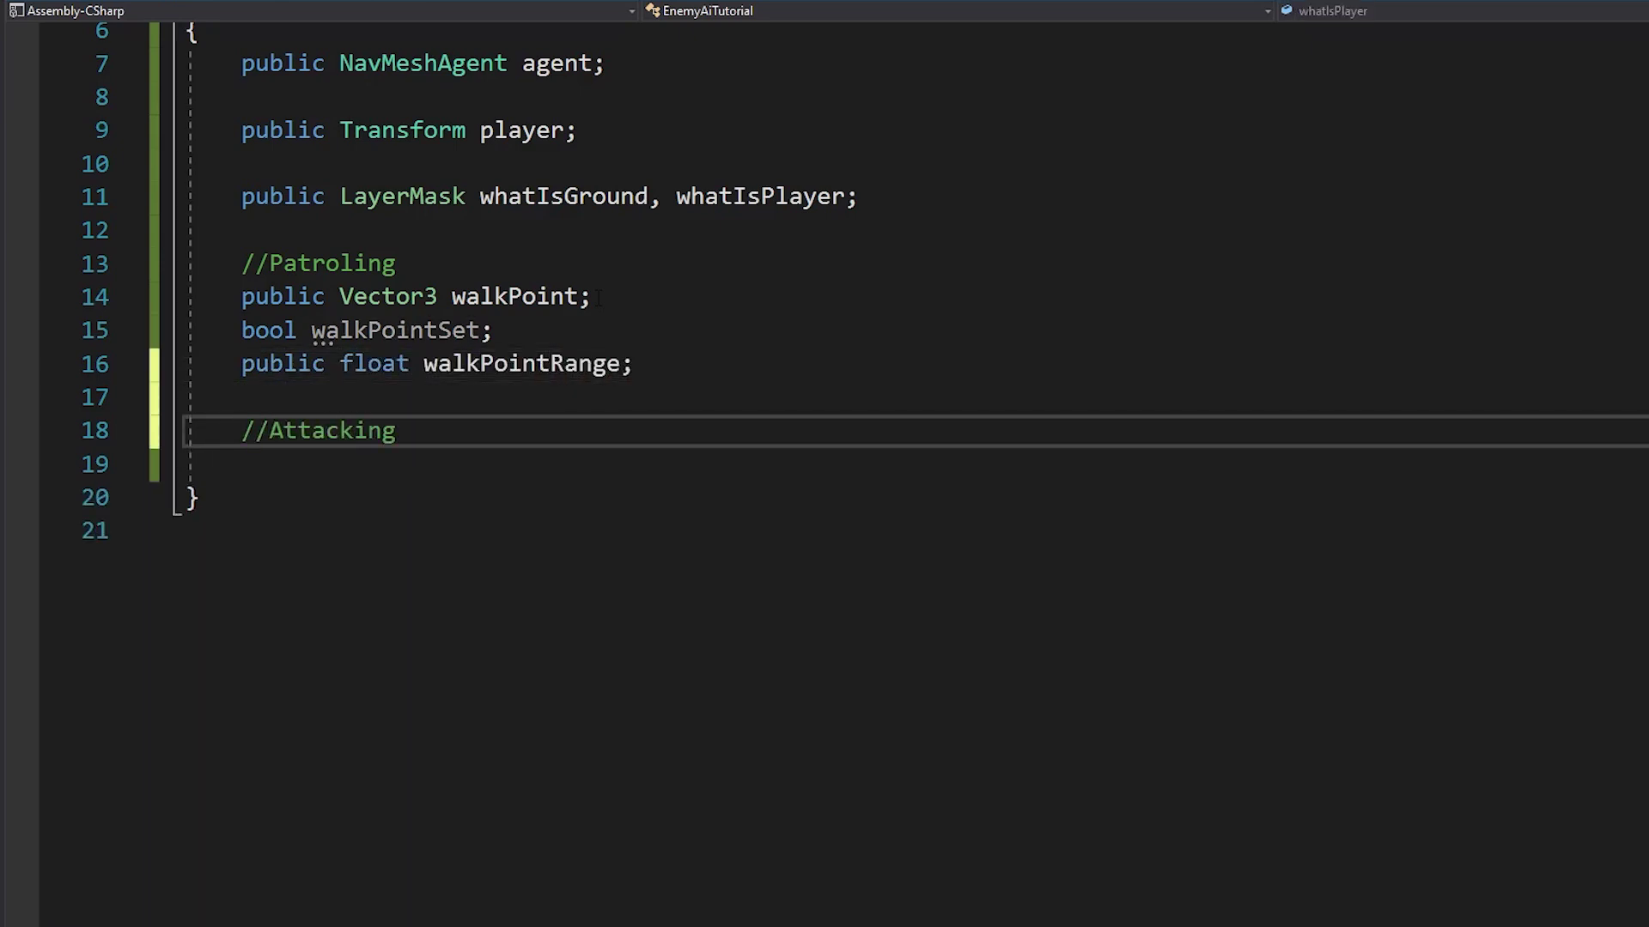
{"action": "key", "text": "Return"}
{"action": "type", "text": "public float timeBetweenAttac"}
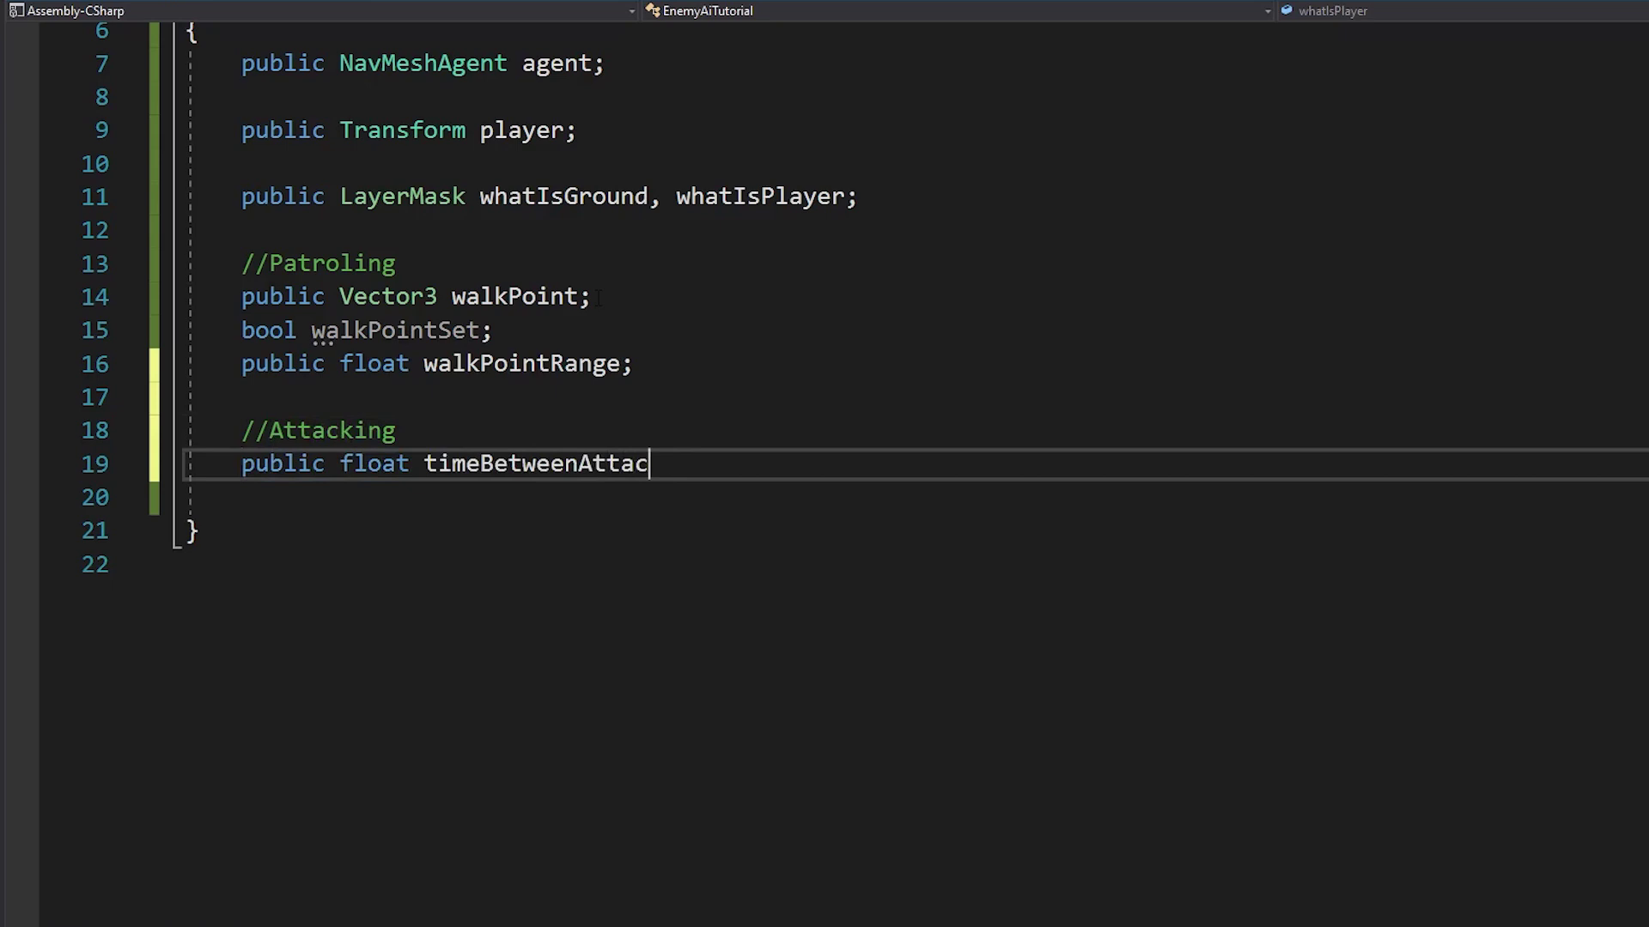
{"action": "type", "text": "ks;"}
{"action": "key", "text": "Return"}
{"action": "type", "text": "public c"}
{"action": "key", "text": "BackSpace"}
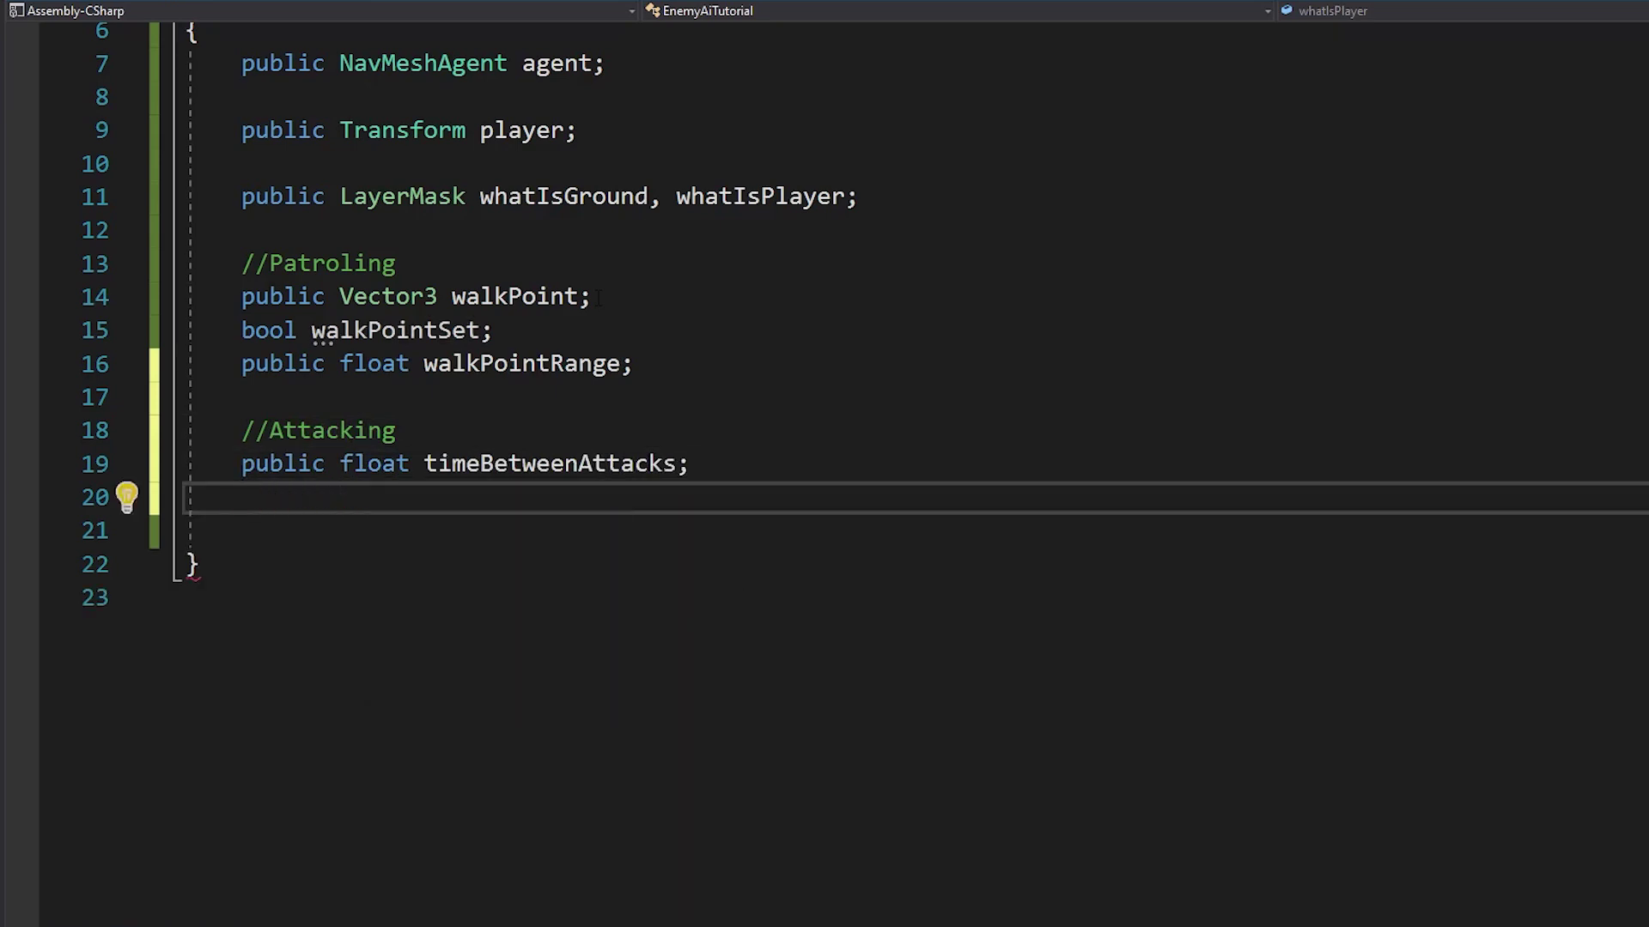
{"action": "type", "text": "bool alreadyAttacked;"}
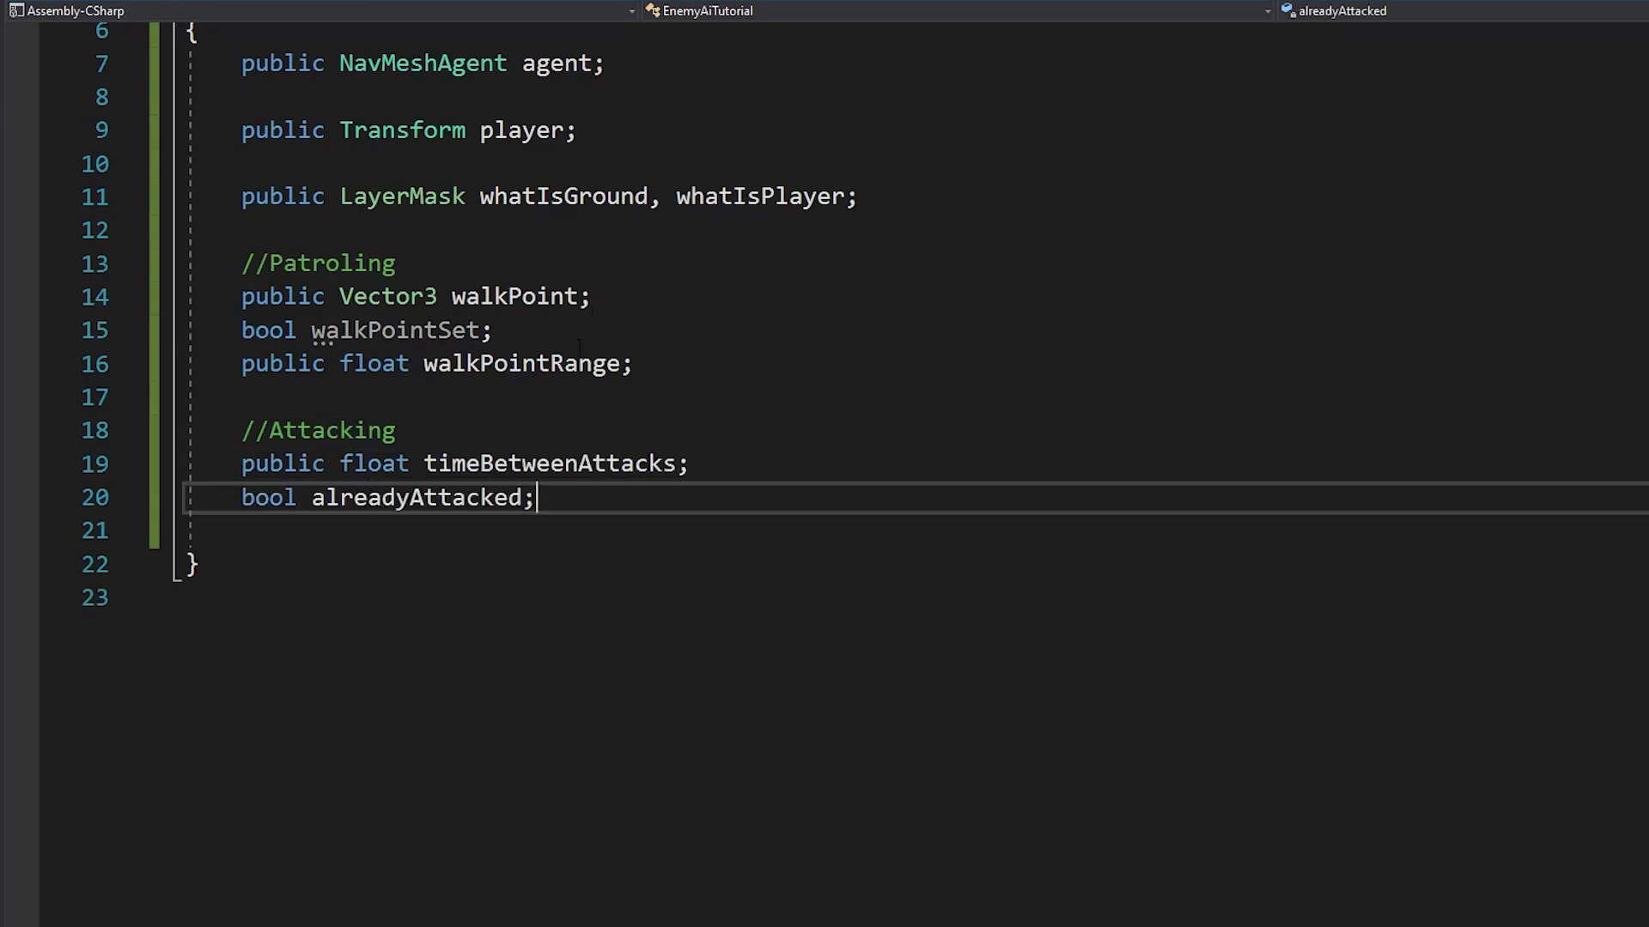
{"action": "key", "text": "Return"}
{"action": "key", "text": "Return"}
{"action": "type", "text": "//States"}
Add the States section with attackRange and playerInAttackRange fields
{"action": "key", "text": "Return"}
{"action": "type", "text": "public float sightRange, attack"}
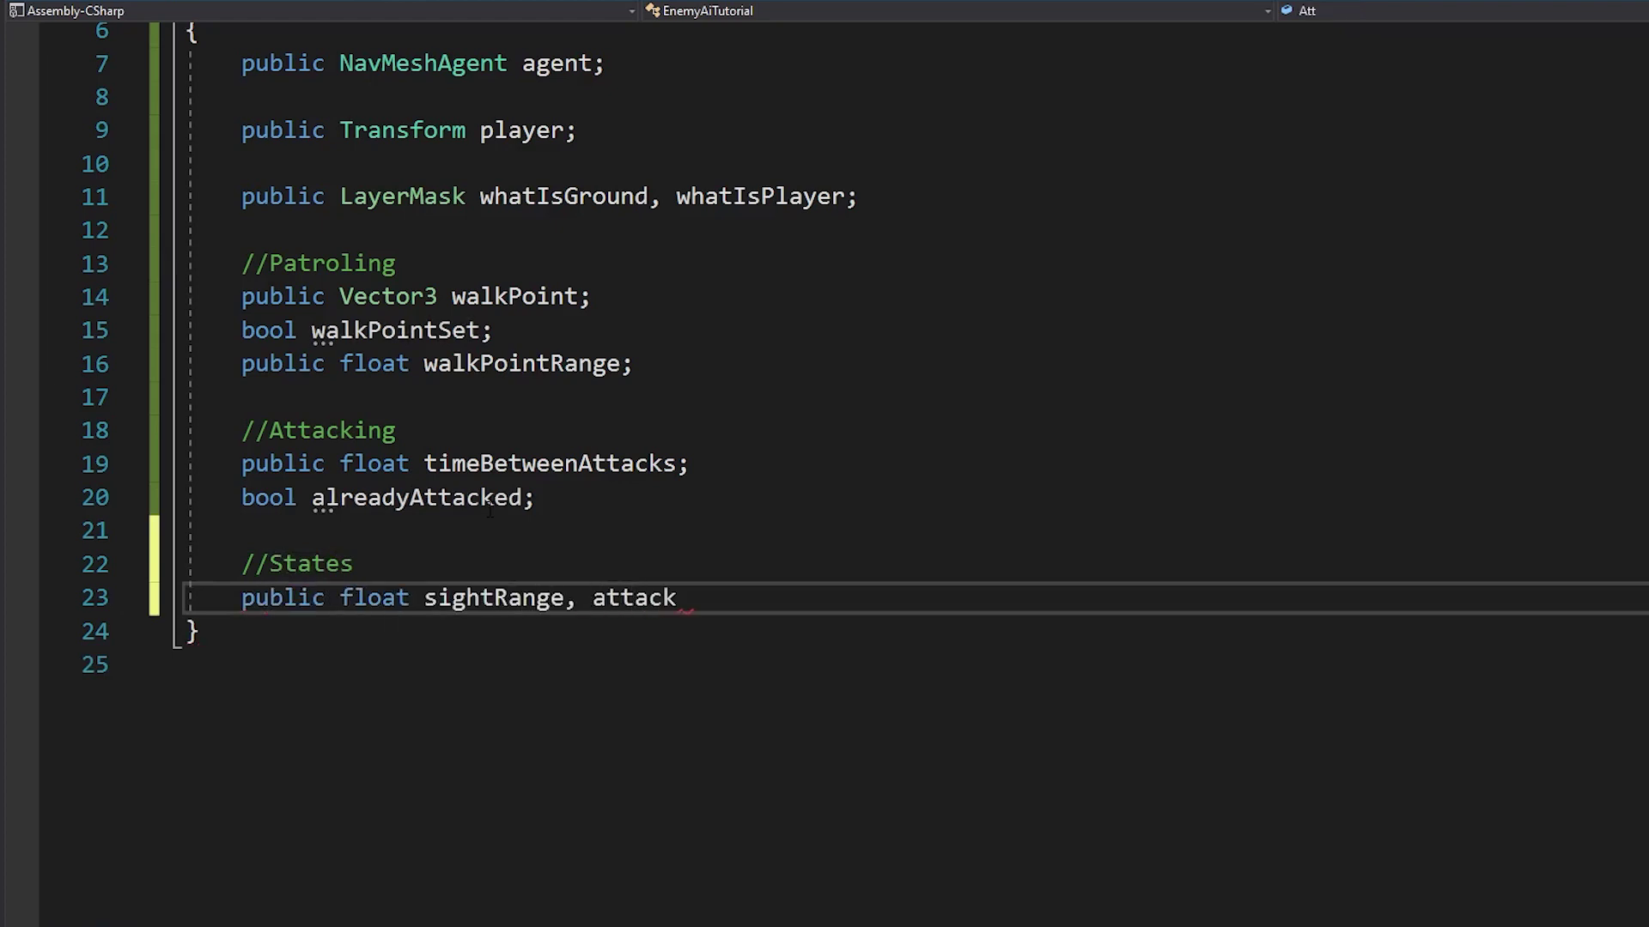
{"action": "type", "text": "Range;"}
{"action": "key", "text": "Return"}
{"action": "type", "text": "public bool playerInSightRange, playerInAttack"}
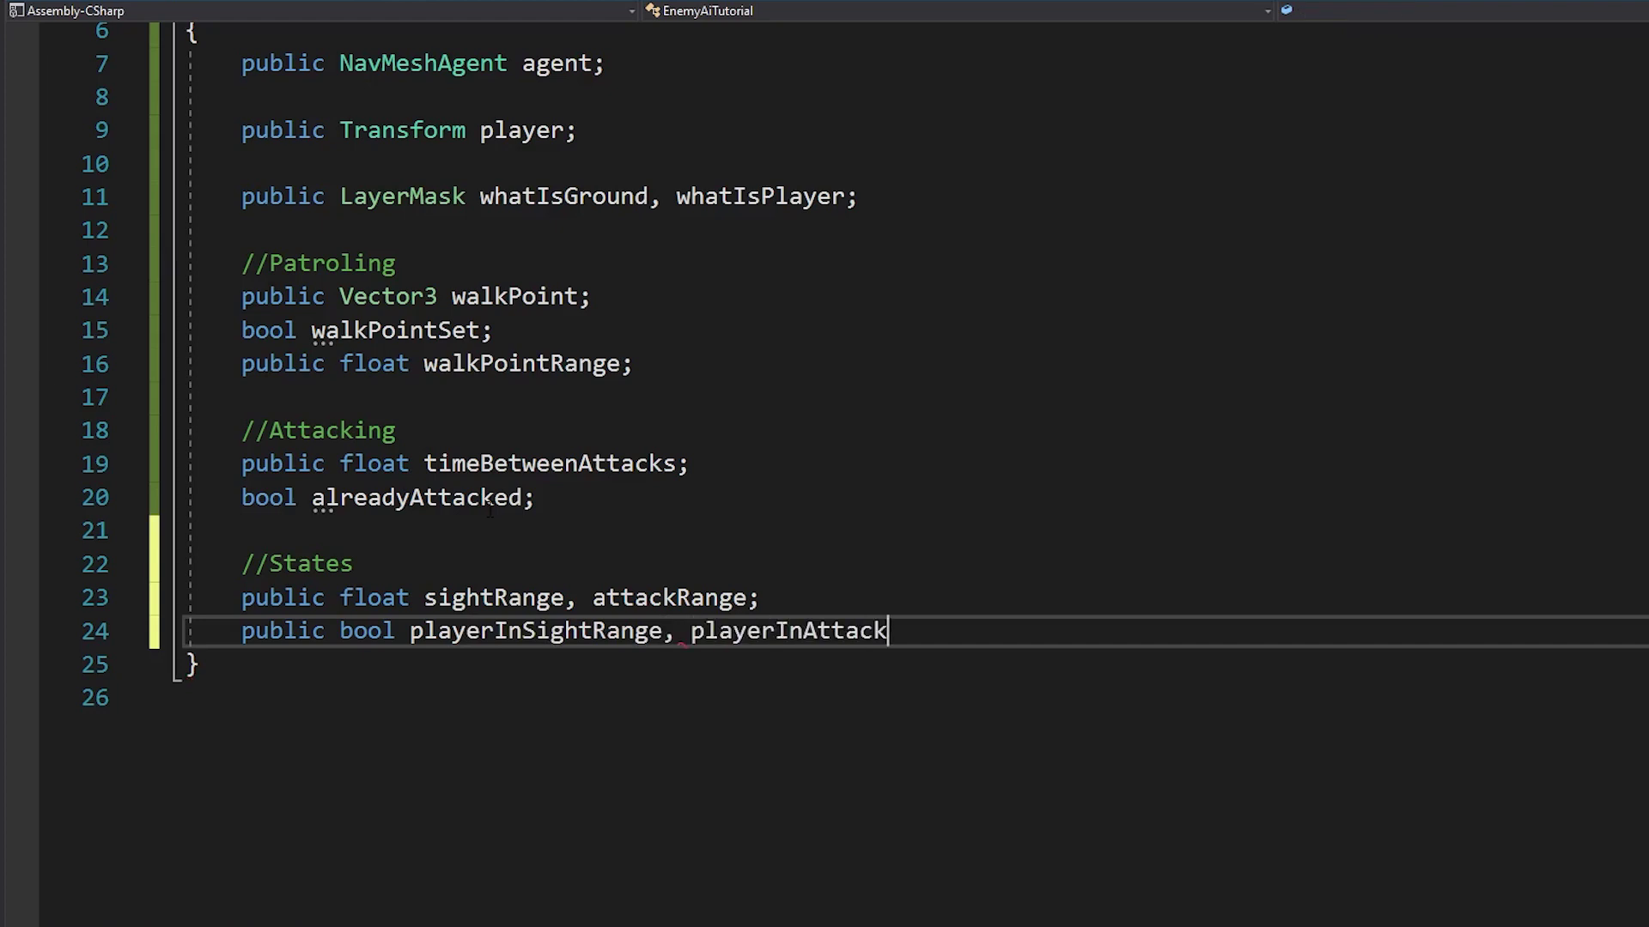
{"action": "type", "text": "Range;"}
{"action": "key", "text": "Return"}
{"action": "key", "text": "Return"}
{"action": "type", "text": "void A"}
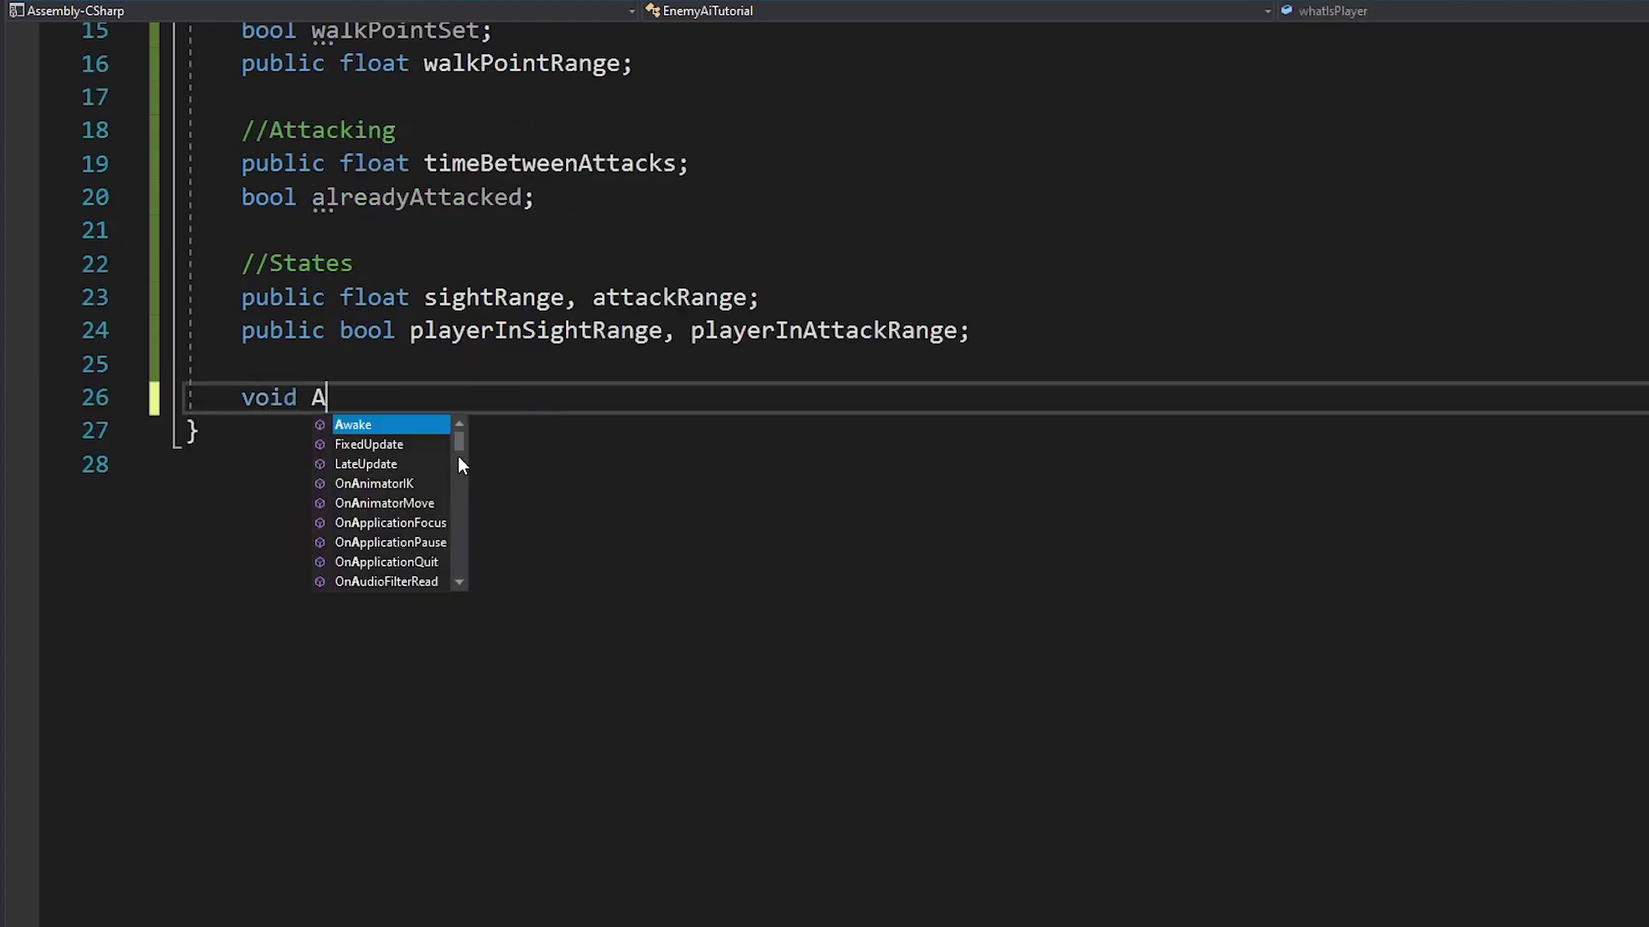
Make Awake find the player's transform and assign agent = GetComponent<NavMeshAgent>()
{"action": "key", "text": "Return"}
{"action": "scroll", "coordinate": [460, 457], "scroll_direction": "down", "scroll_amount": 1}
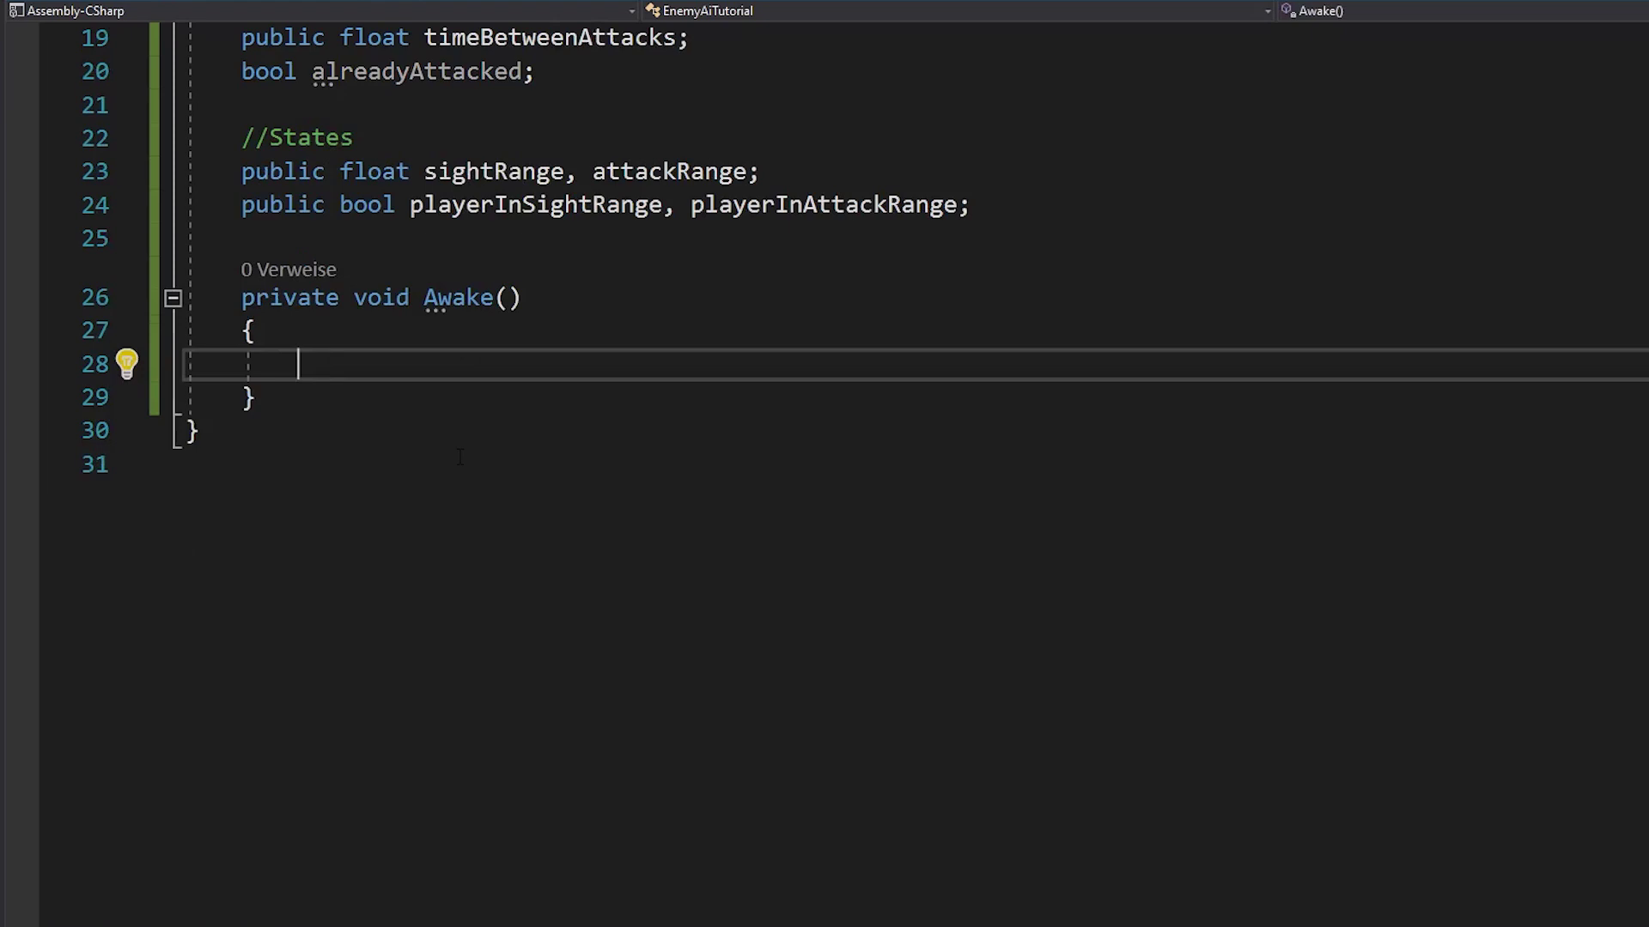
{"action": "scroll", "coordinate": [460, 458], "scroll_direction": "up", "scroll_amount": 1, "text": "ctrl"}
{"action": "type", "text": "p"}
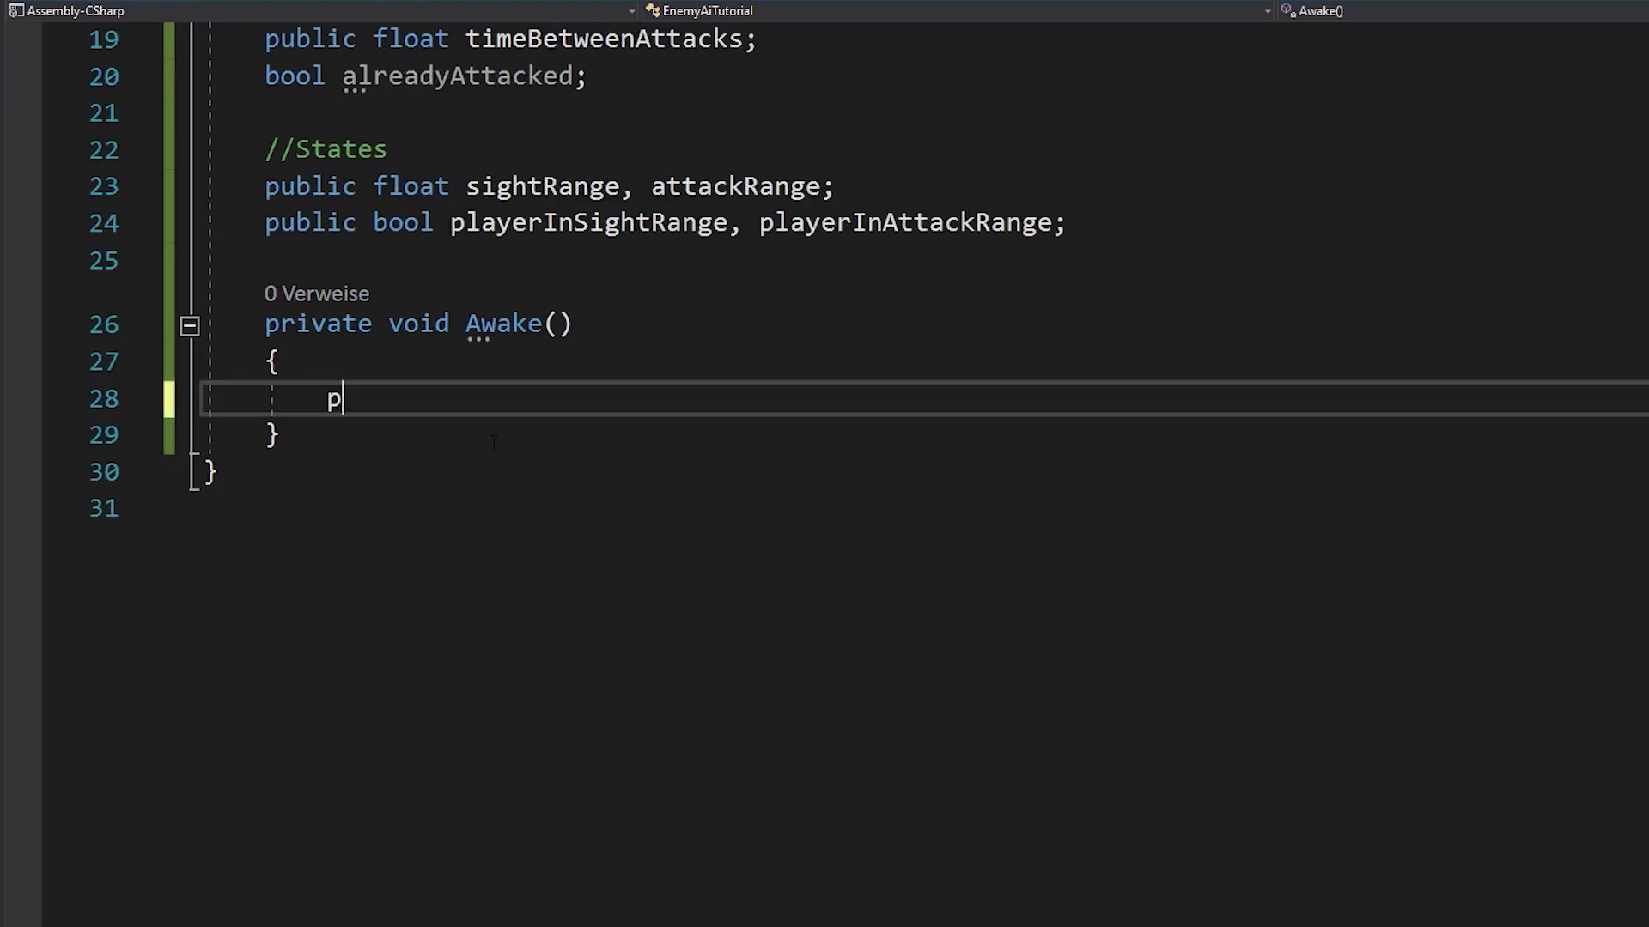
{"action": "type", "text": "layer = Game"}
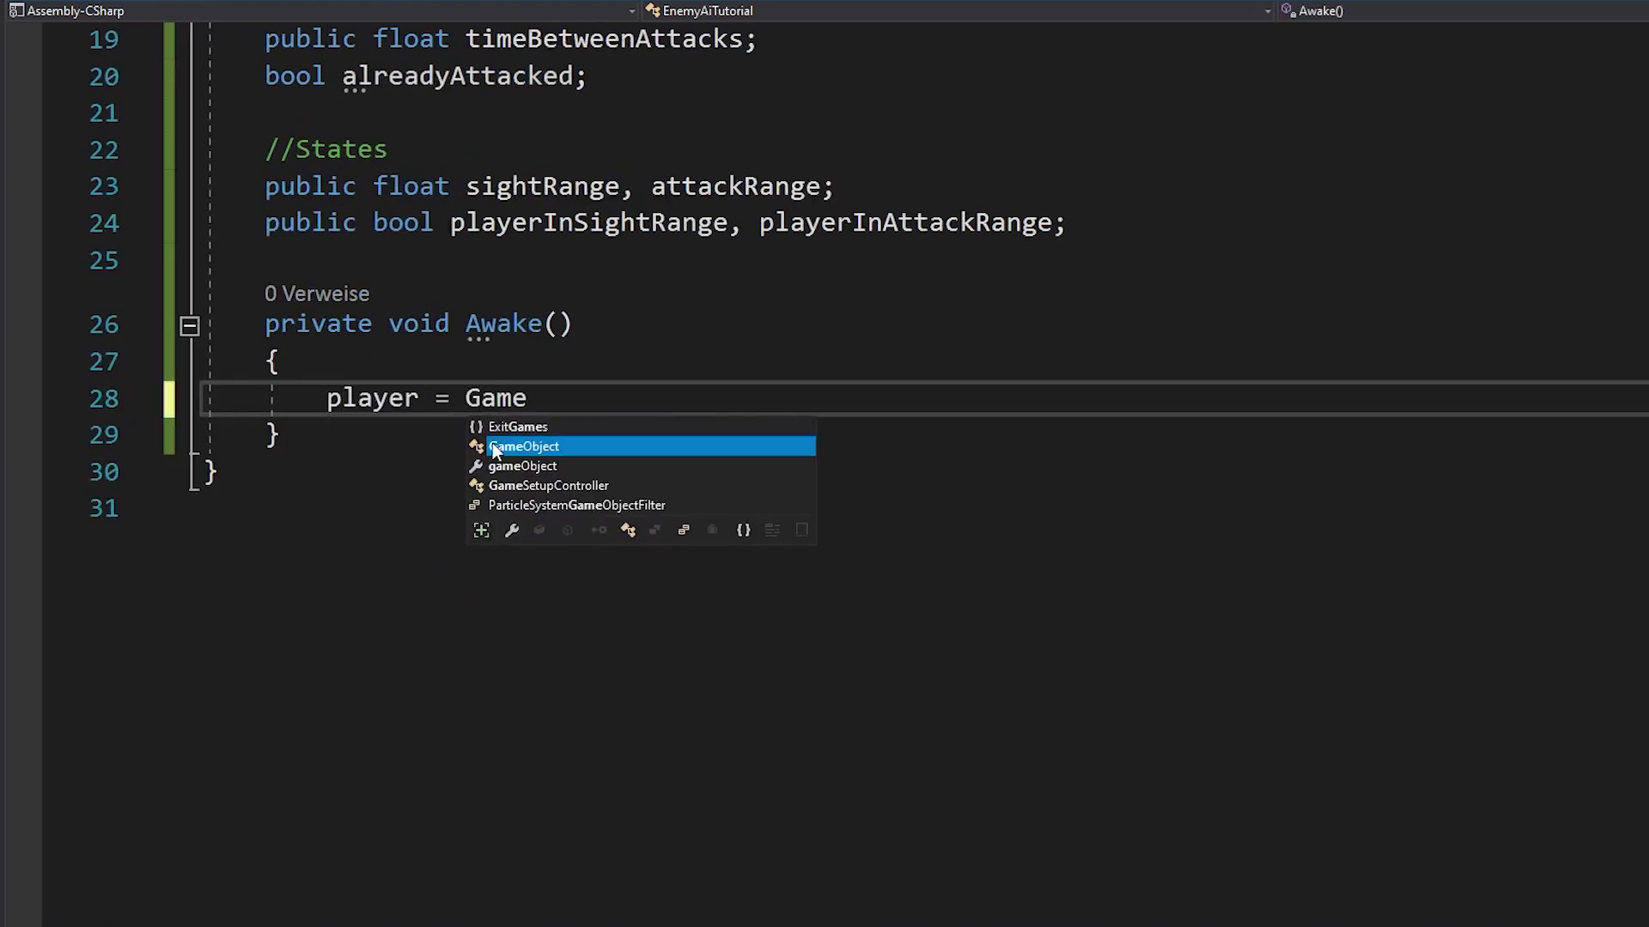
{"action": "type", "text": "Object.Find"}
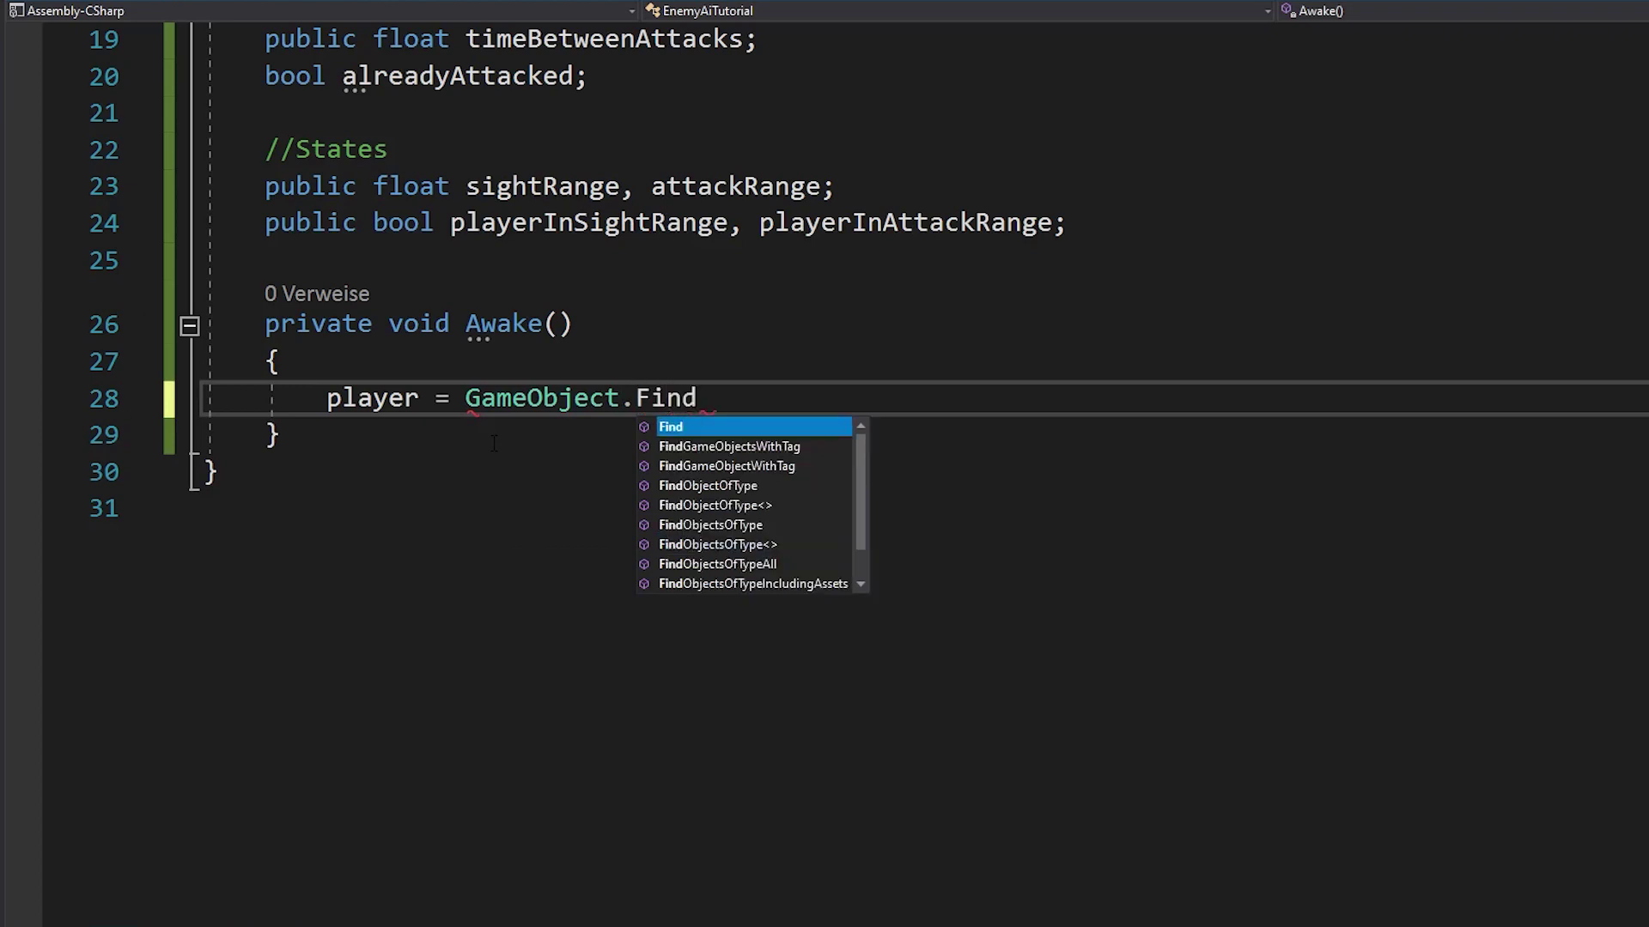
{"action": "type", "text": "(\"PlayerObj"}
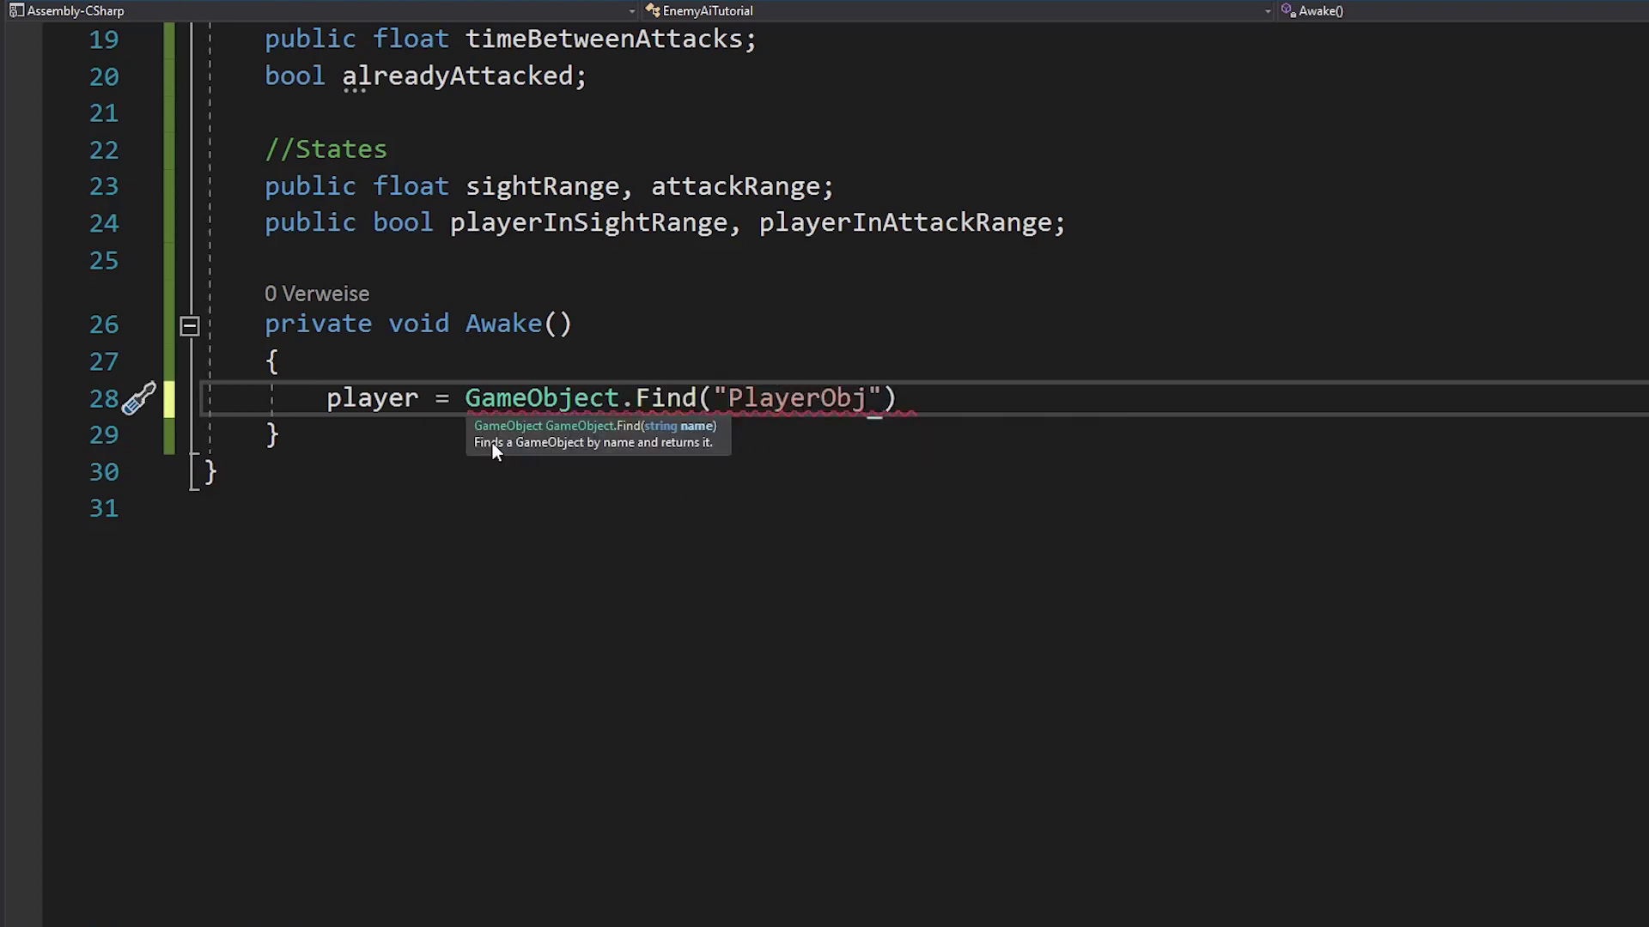
{"action": "key", "text": "End"}
{"action": "type", "text": "."}
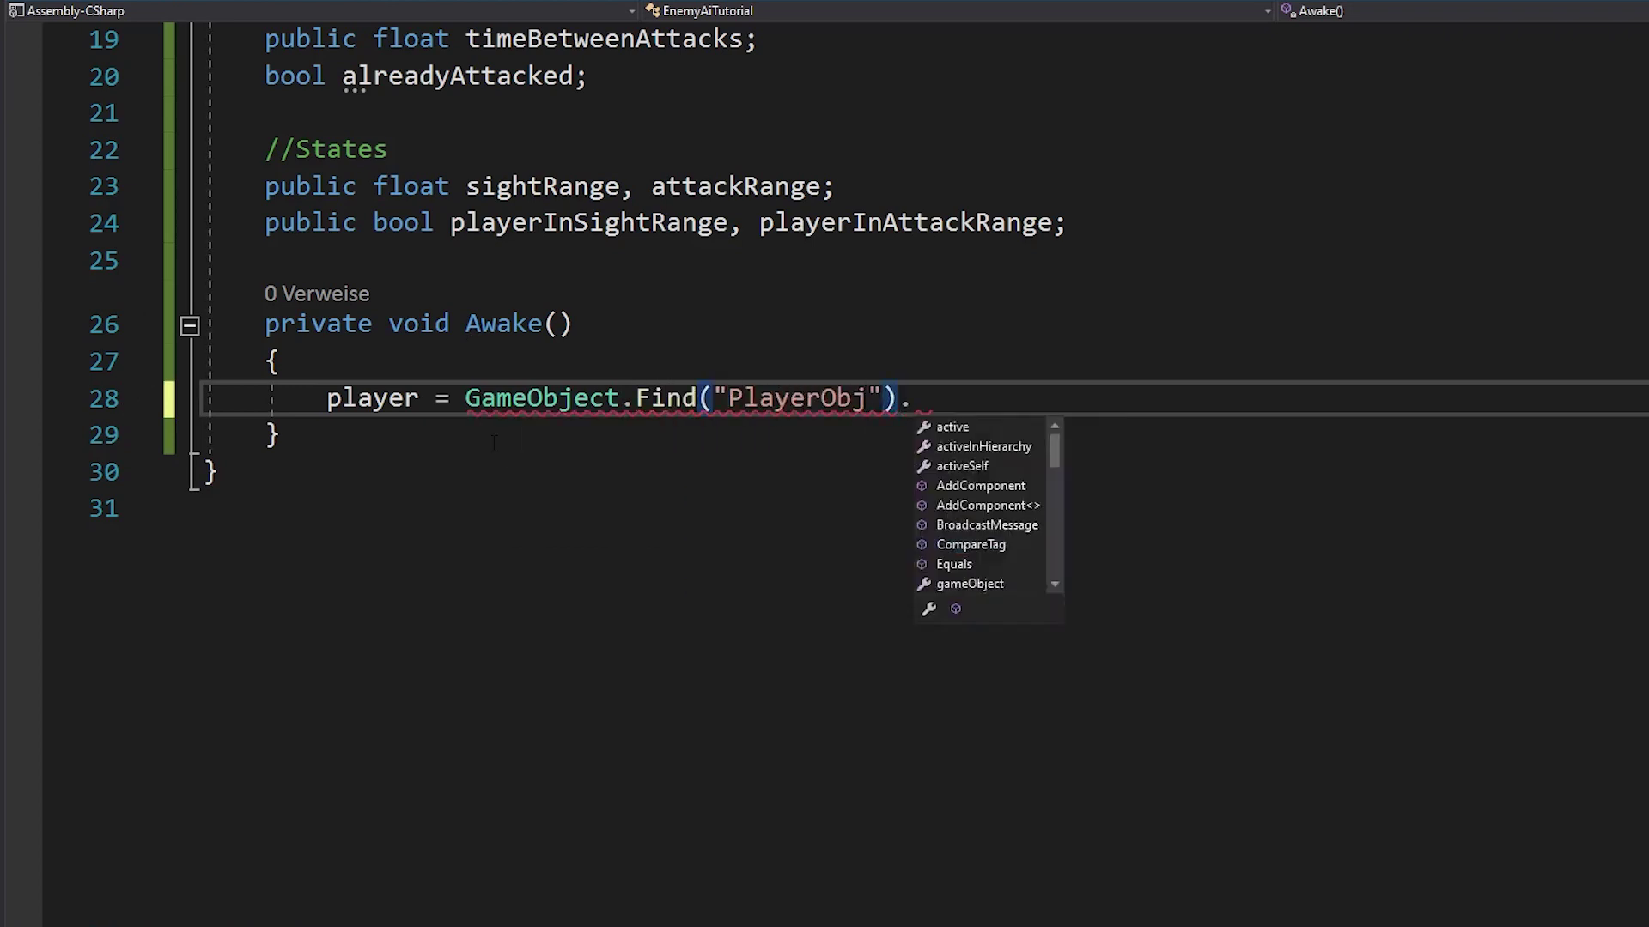
{"action": "type", "text": "tr;"}
{"action": "key", "text": "Return"}
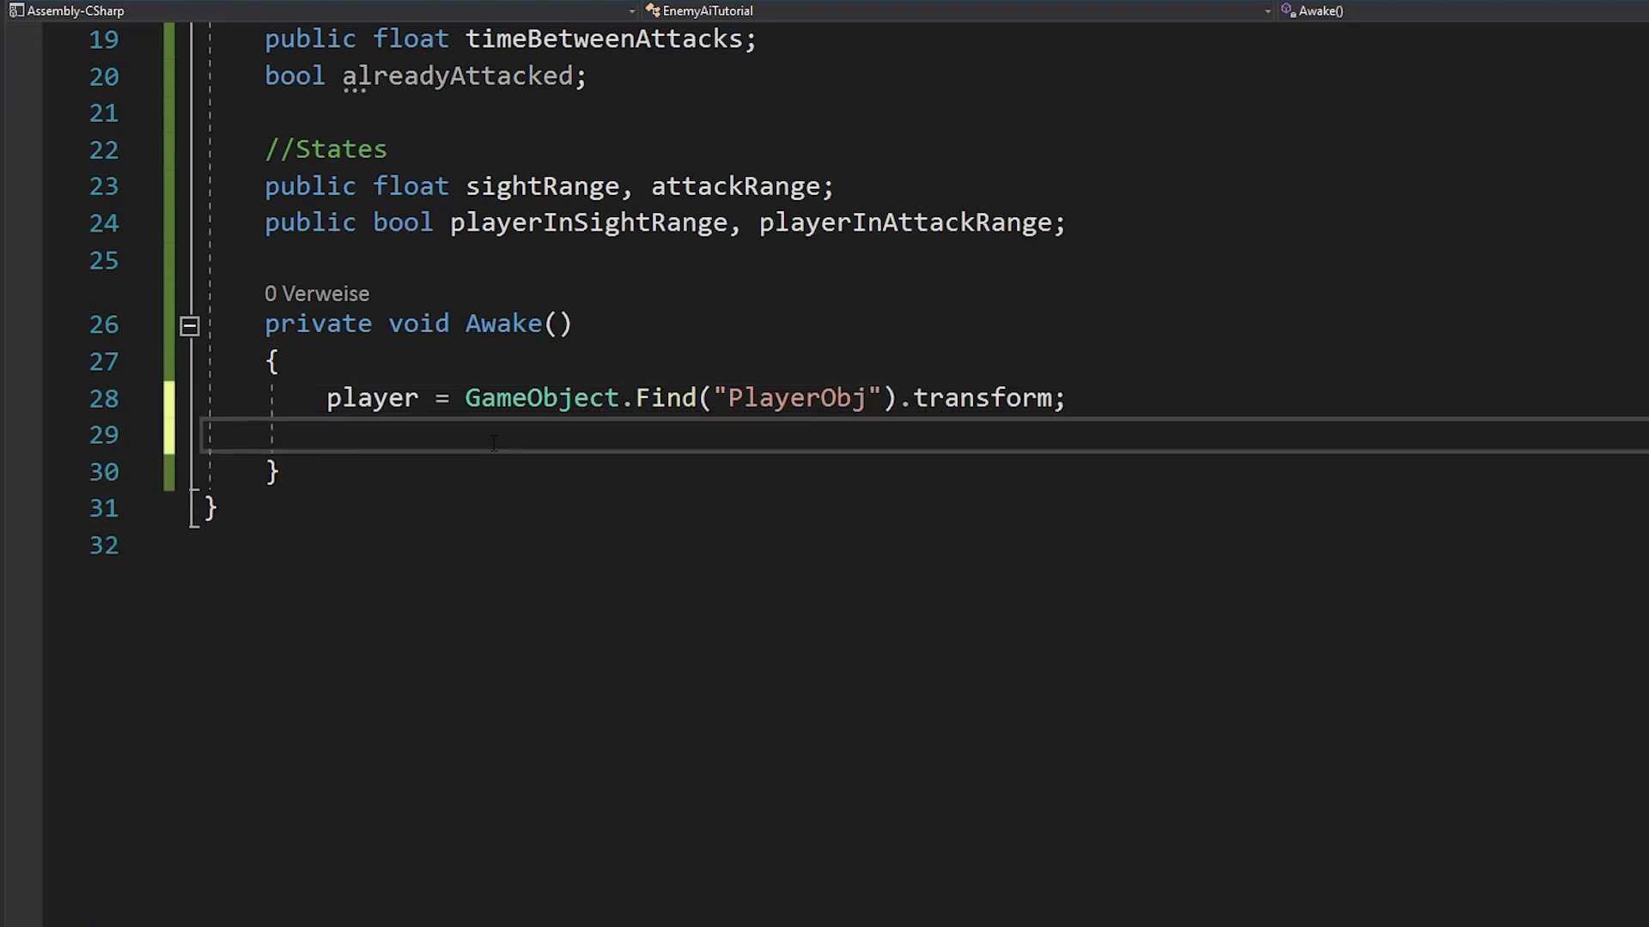
{"action": "type", "text": "agent = G"}
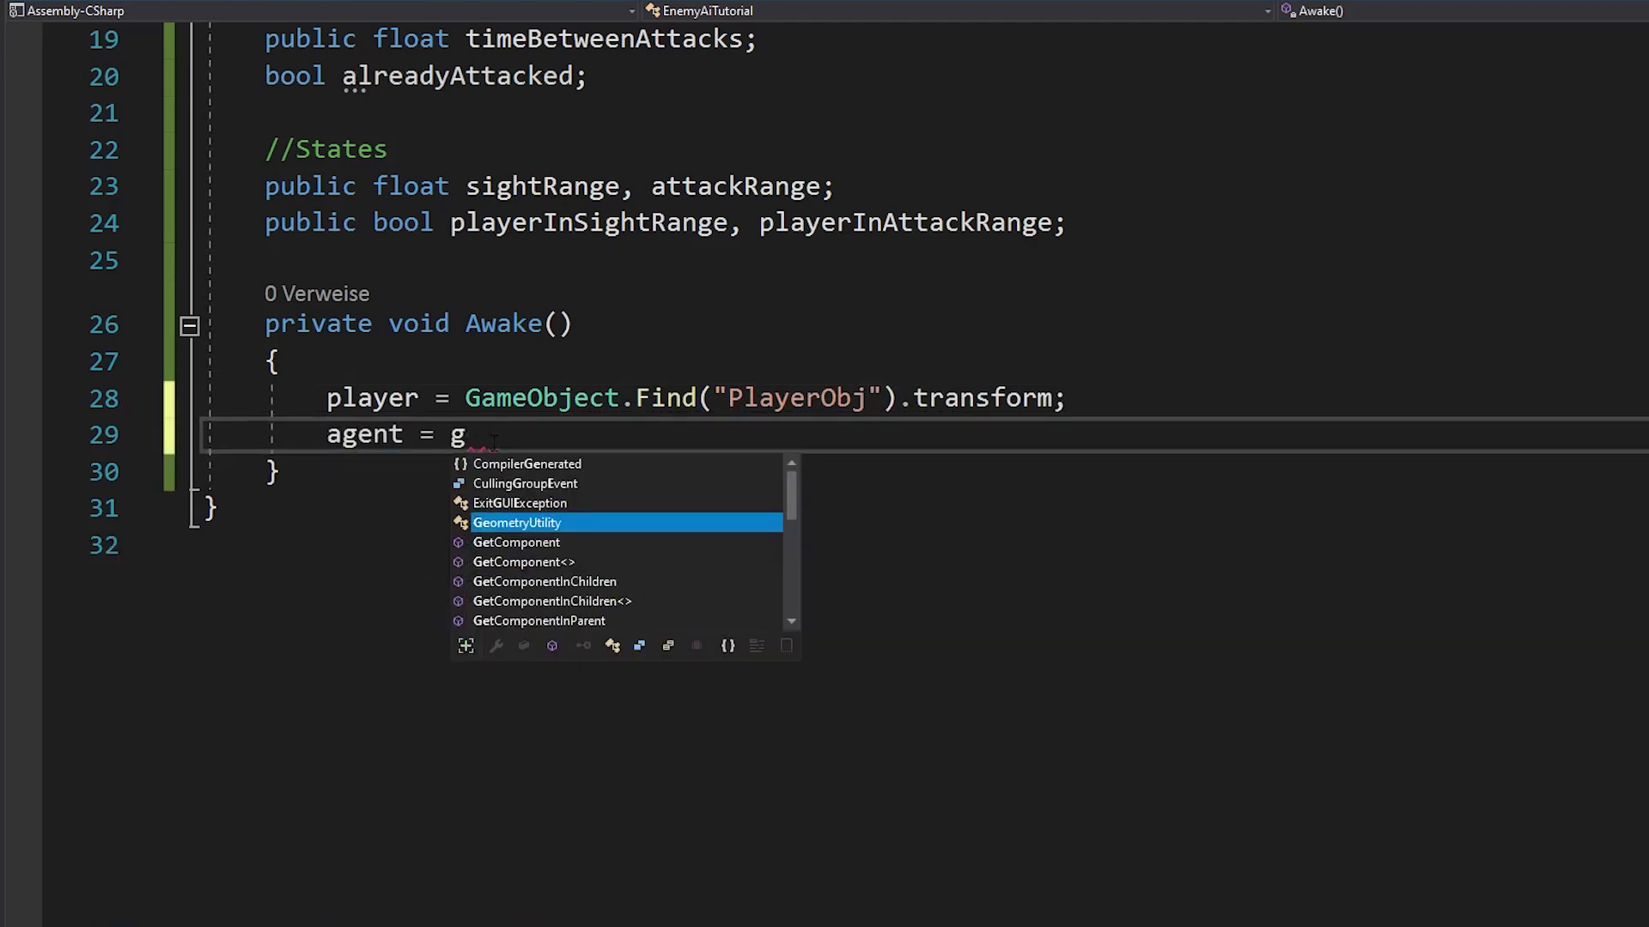
{"action": "type", "text": "etComponent<Nav>"}
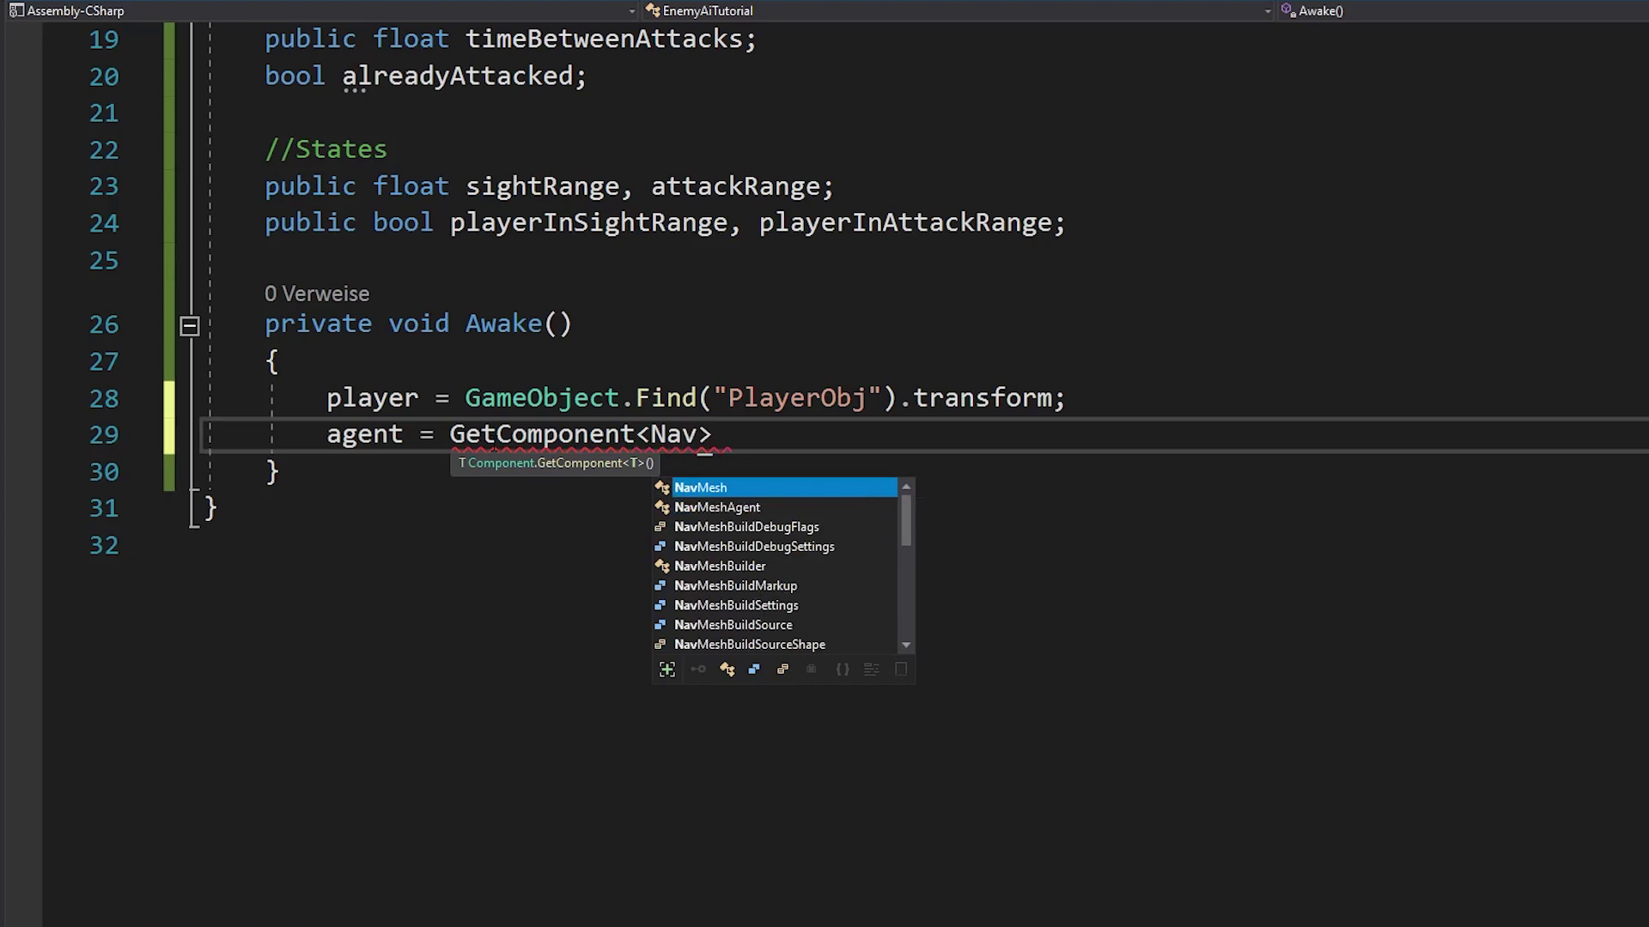
{"action": "type", "text": "MeshAgent>();"}
{"action": "key", "text": "Down"}
Create an empty Patroling method and duplicate it as ChasePlayer and AttackPlayer
{"action": "key", "text": "Return"}
{"action": "key", "text": "Return"}
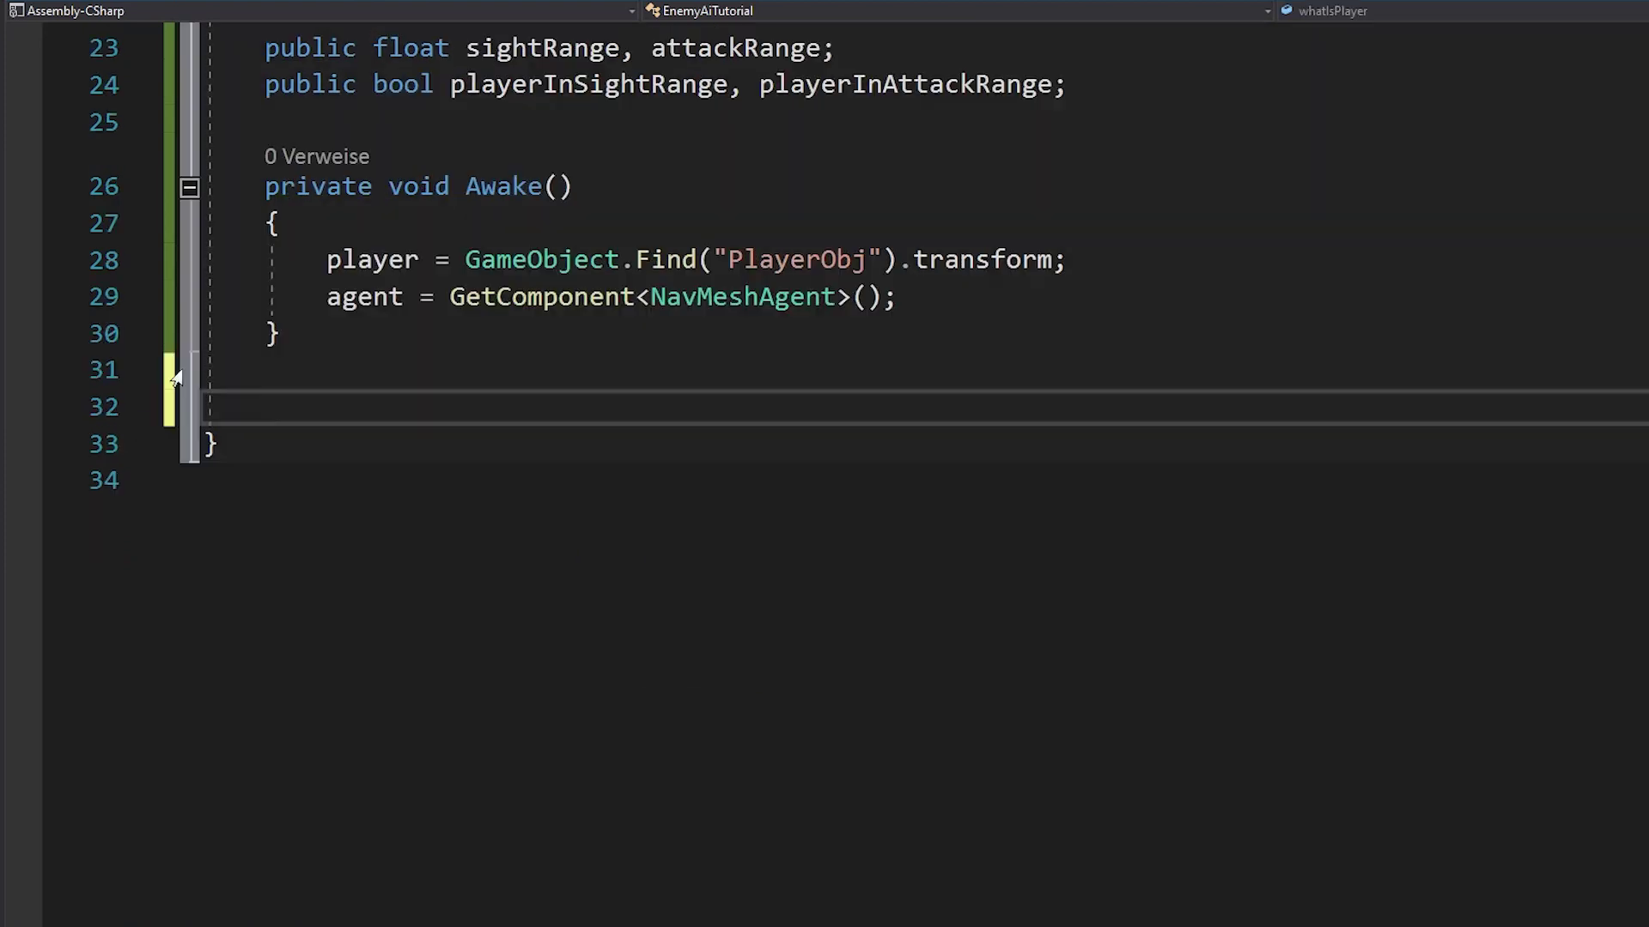
{"action": "type", "text": "private void Patroling()"}
{"action": "key", "text": "Return"}
{"action": "type", "text": "{"}
{"action": "key", "text": "Return"}
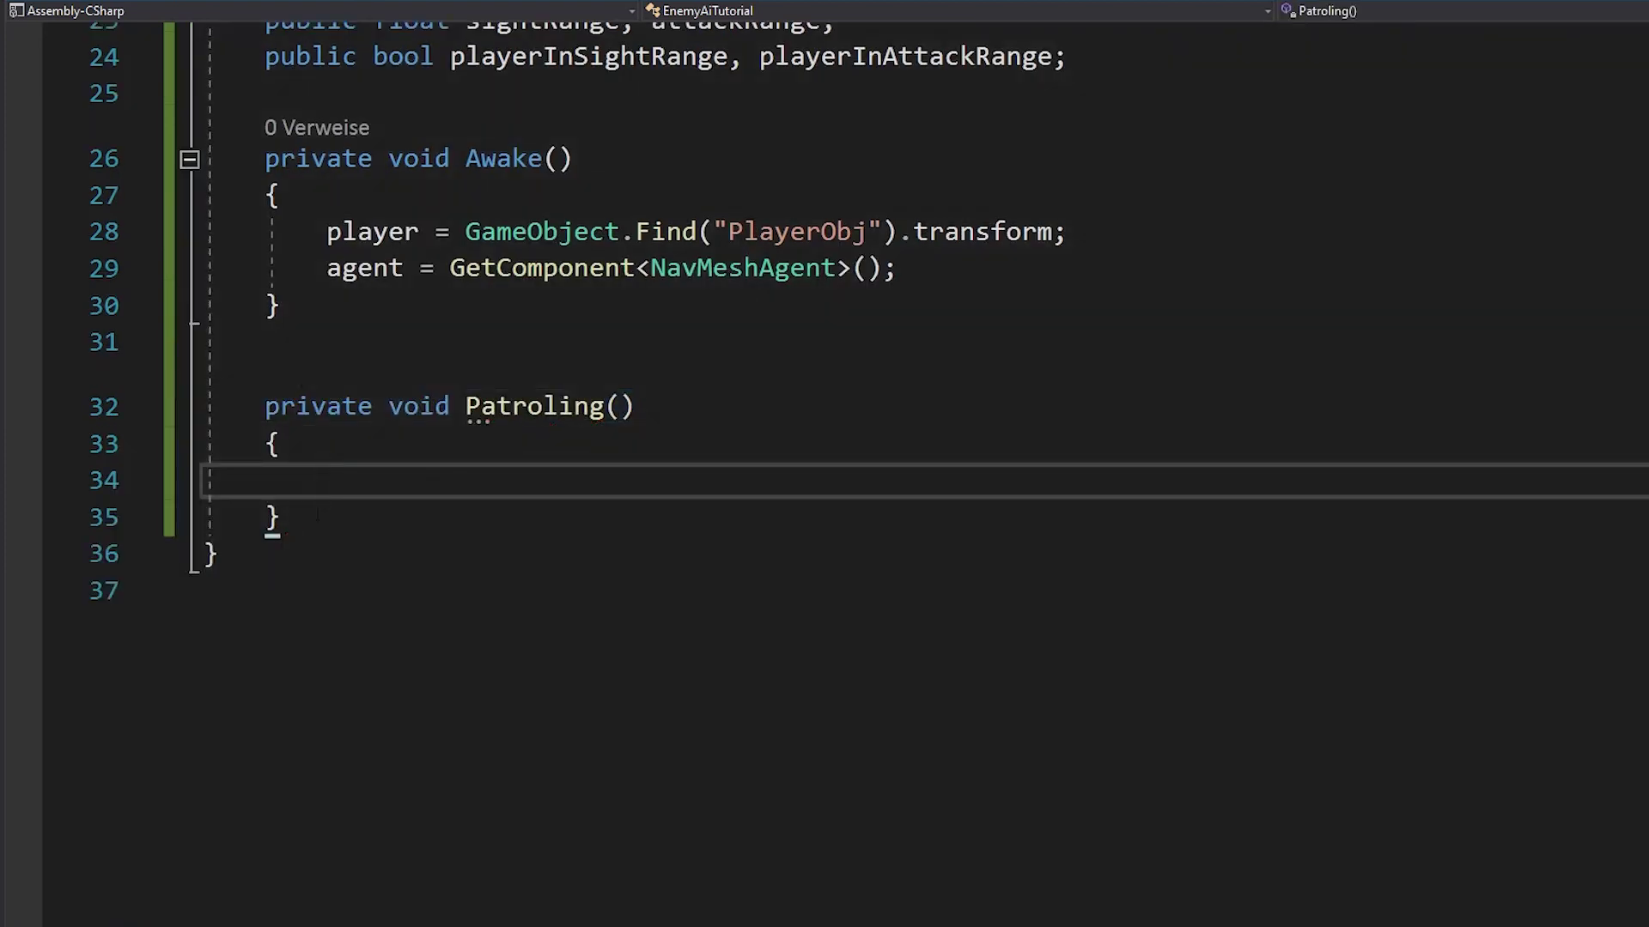
{"action": "key", "text": "Down"}
{"action": "key", "text": "ctrl+v"}
{"action": "key", "text": "ctrl+v"}
{"action": "double_click", "coordinate": [473, 524]}
{"action": "type", "text": "A"}
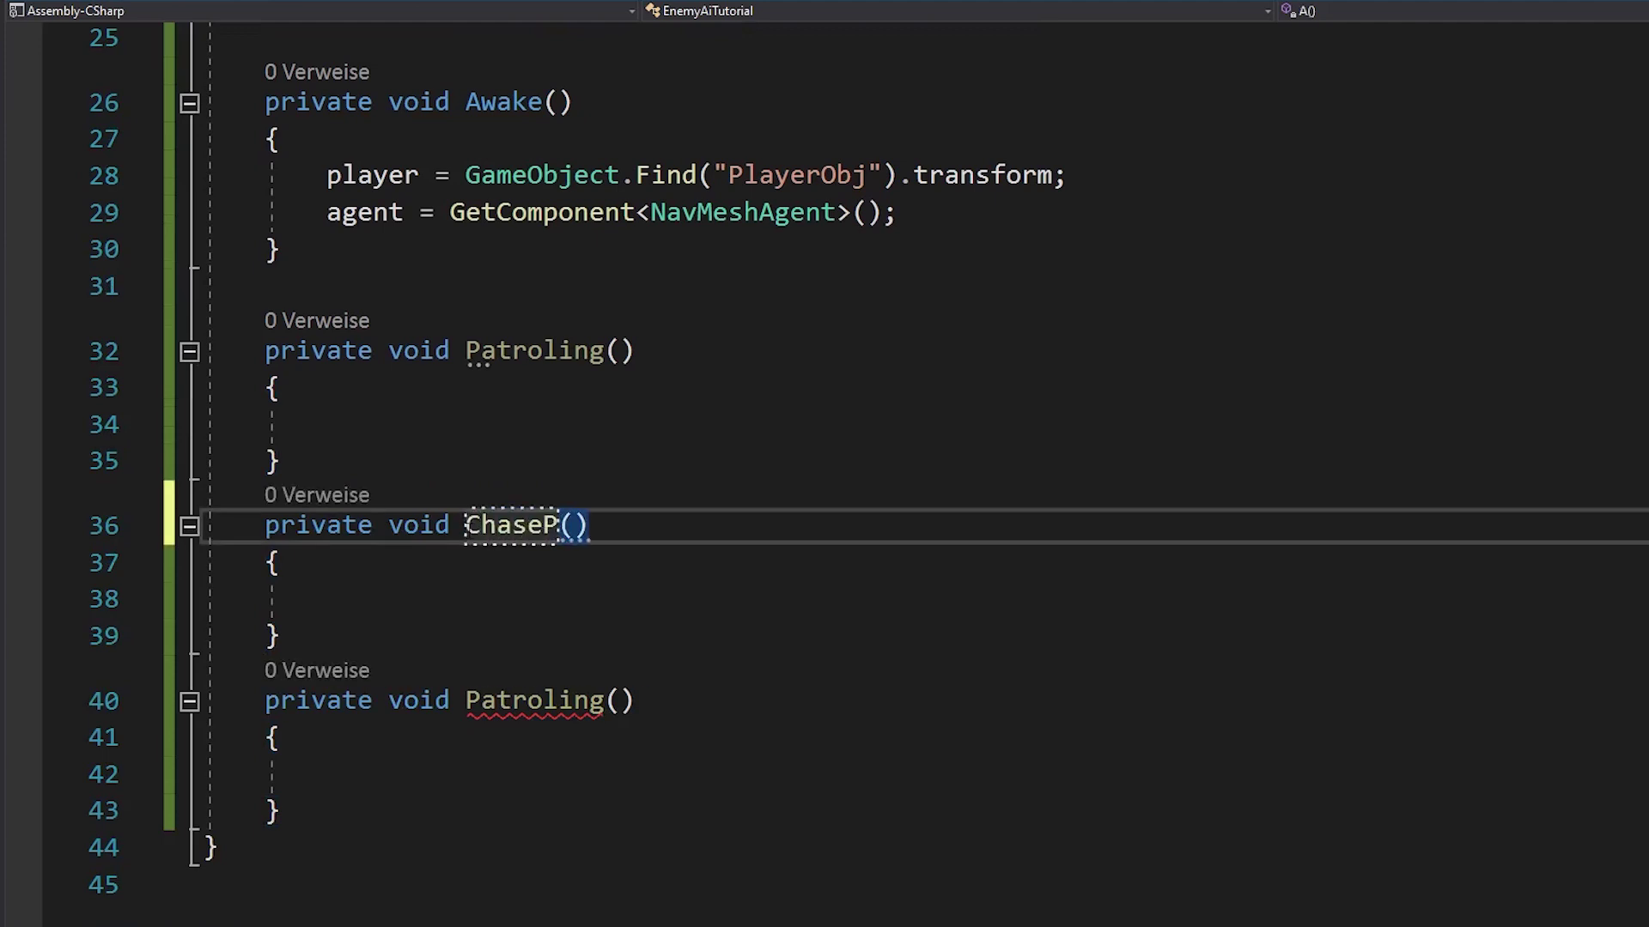
{"action": "type", "text": "layer"}
{"action": "double_click", "coordinate": [533, 699]}
{"action": "type", "text": "AttackPlayer"}
{"action": "left_click", "coordinate": [272, 287]}
{"action": "key", "text": "Return"}
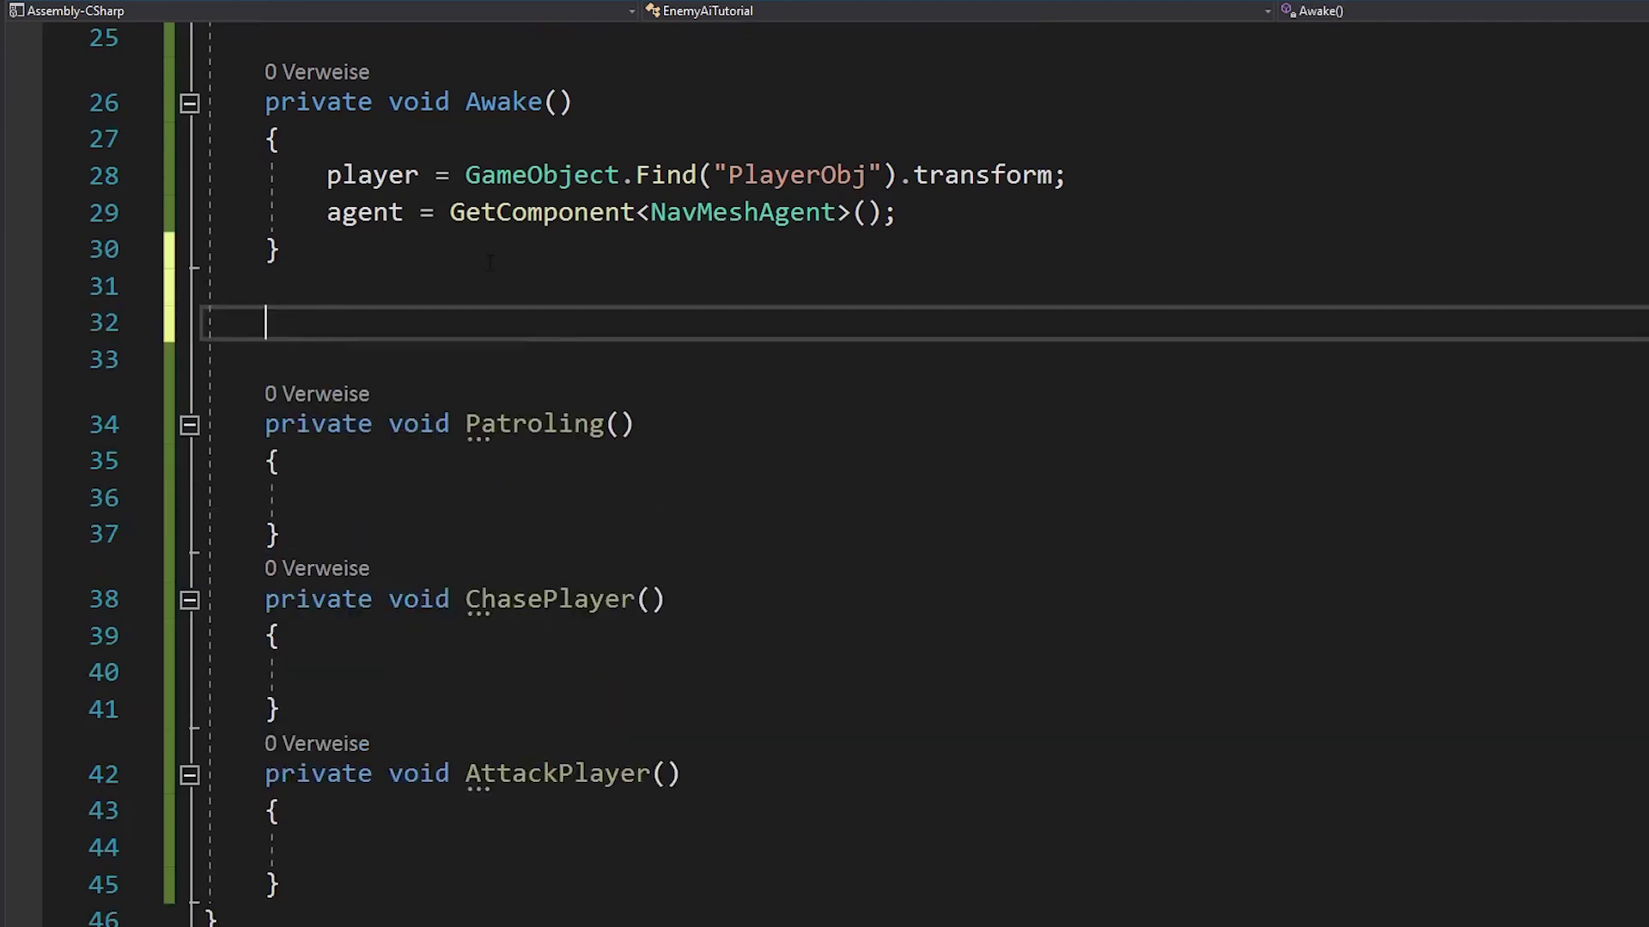
{"action": "type", "text": "void Update"}
Add Update with a Physics.CheckSphere sightRange check against whatIsPlayer for playerInSightRange
{"action": "key", "text": "Tab"}
{"action": "type", "text": "//Che"}
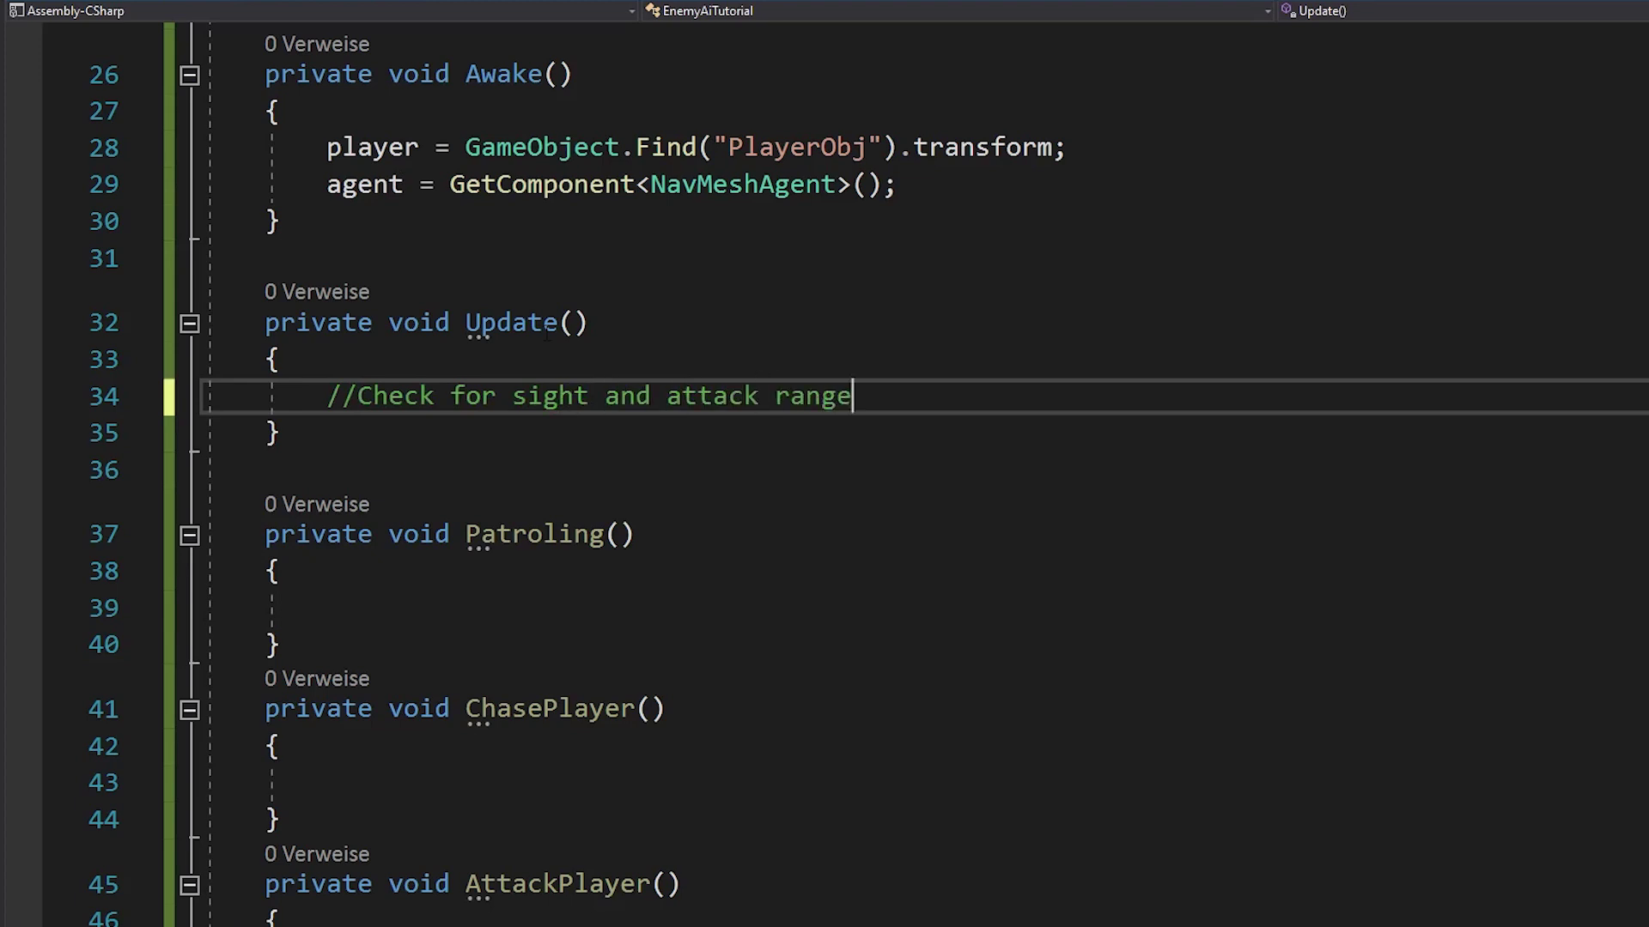
{"action": "key", "text": "Return"}
{"action": "type", "text": "playerInS"}
{"action": "key", "text": "Tab"}
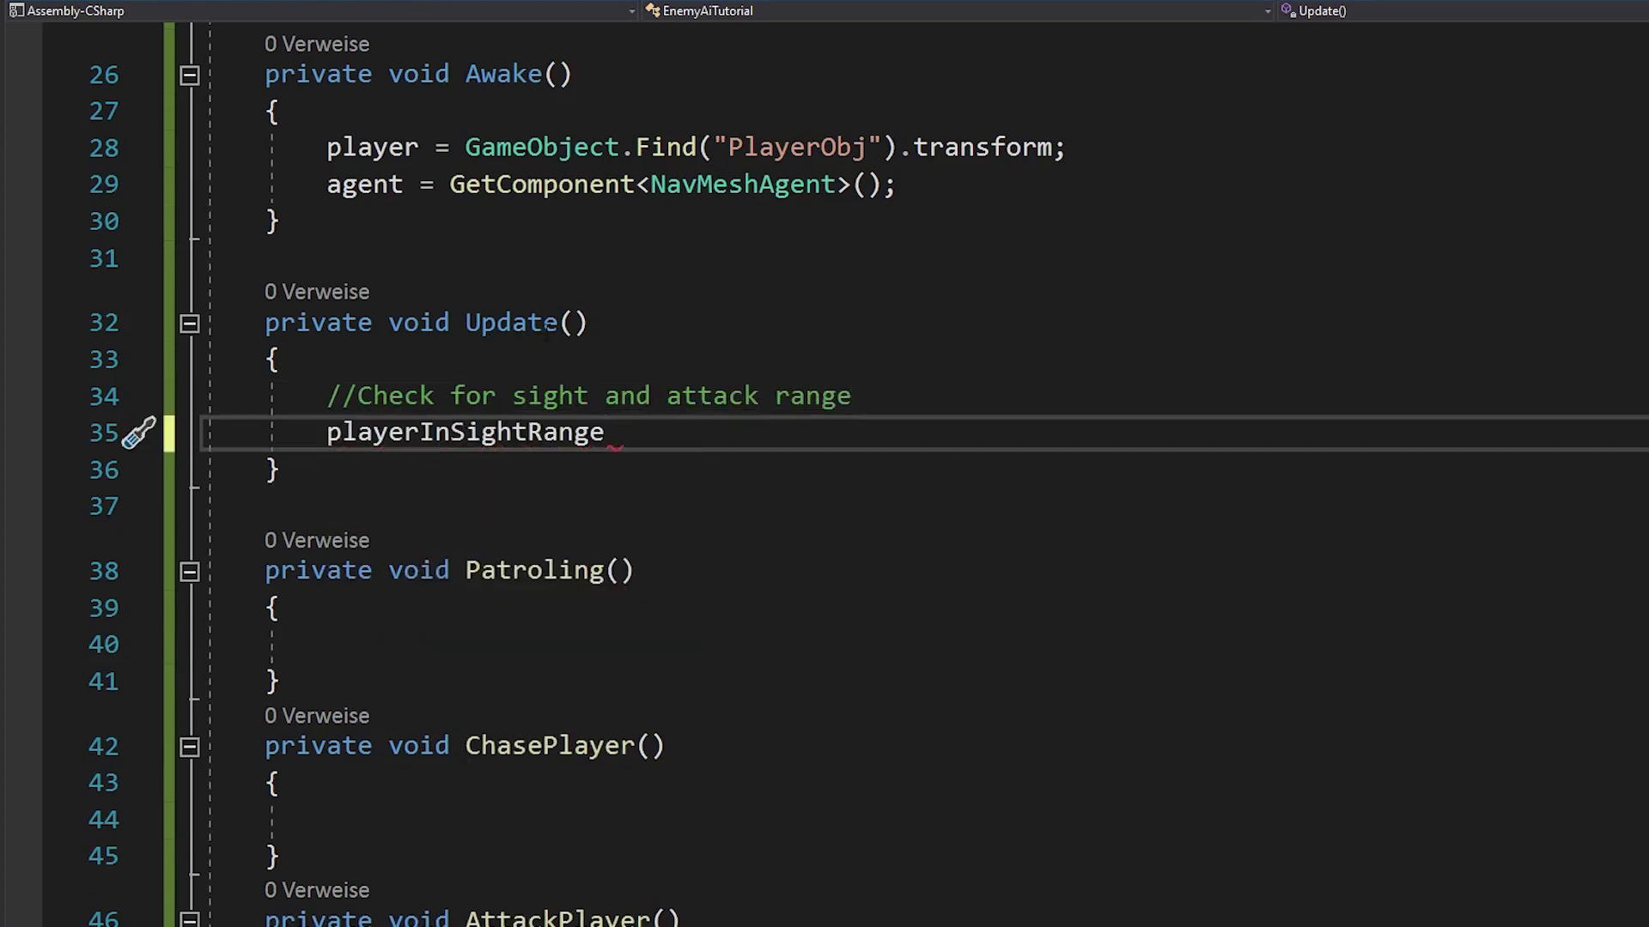
{"action": "type", "text": "= Physics.Check"}
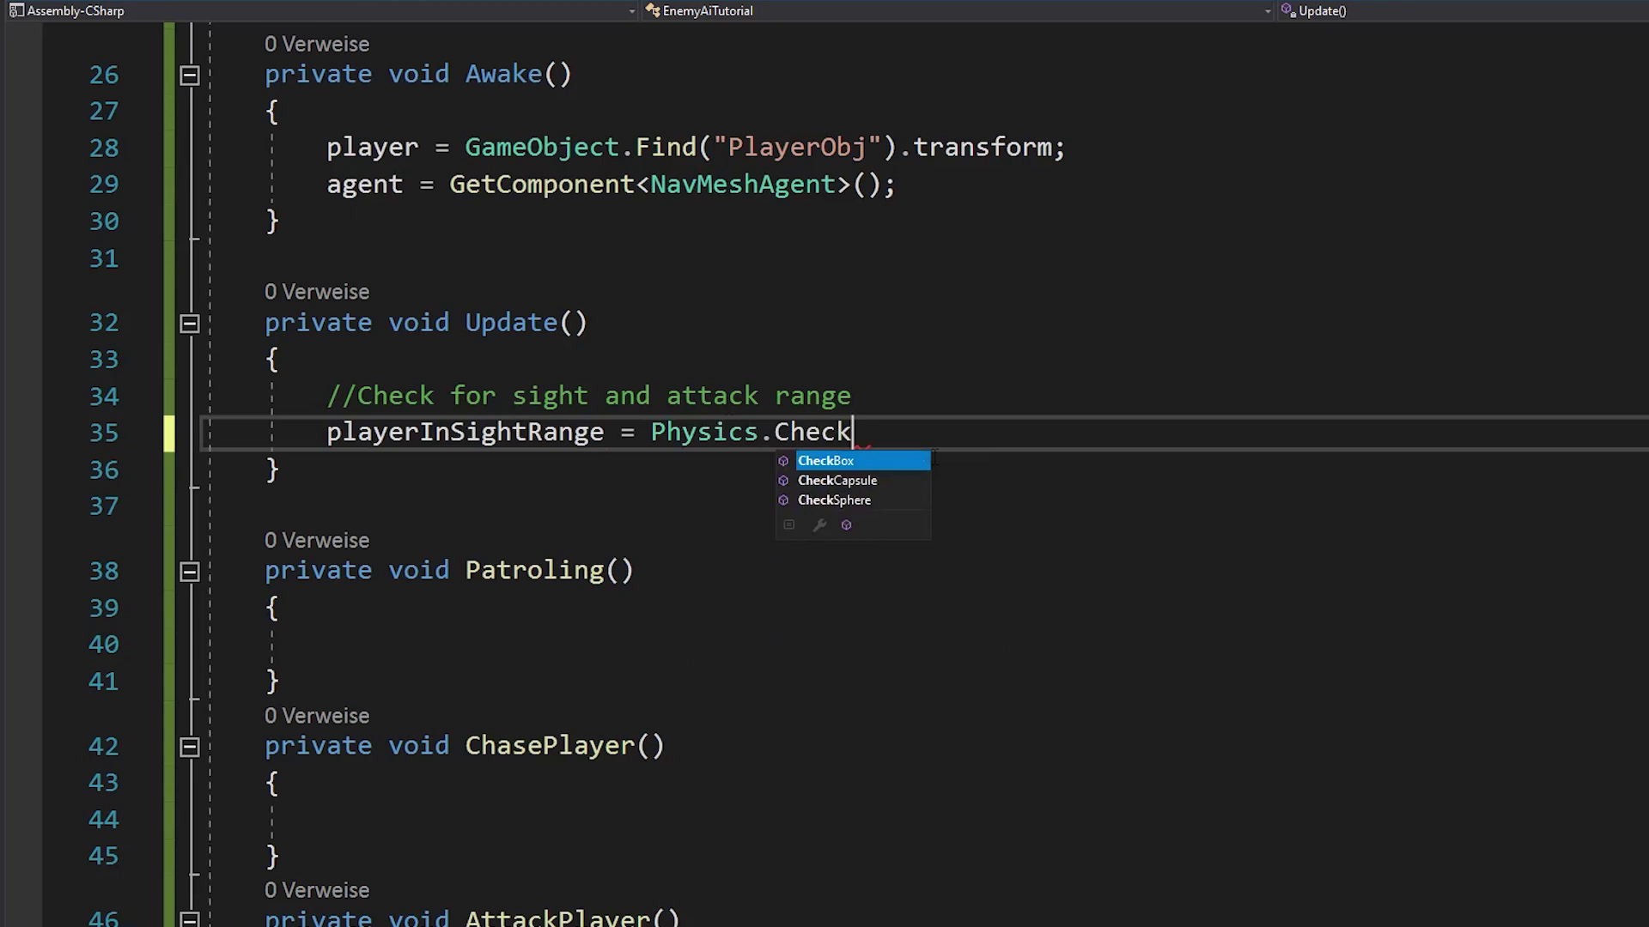
{"action": "type", "text": "S"}
{"action": "key", "text": "Tab"}
{"action": "type", "text": "(transform"}
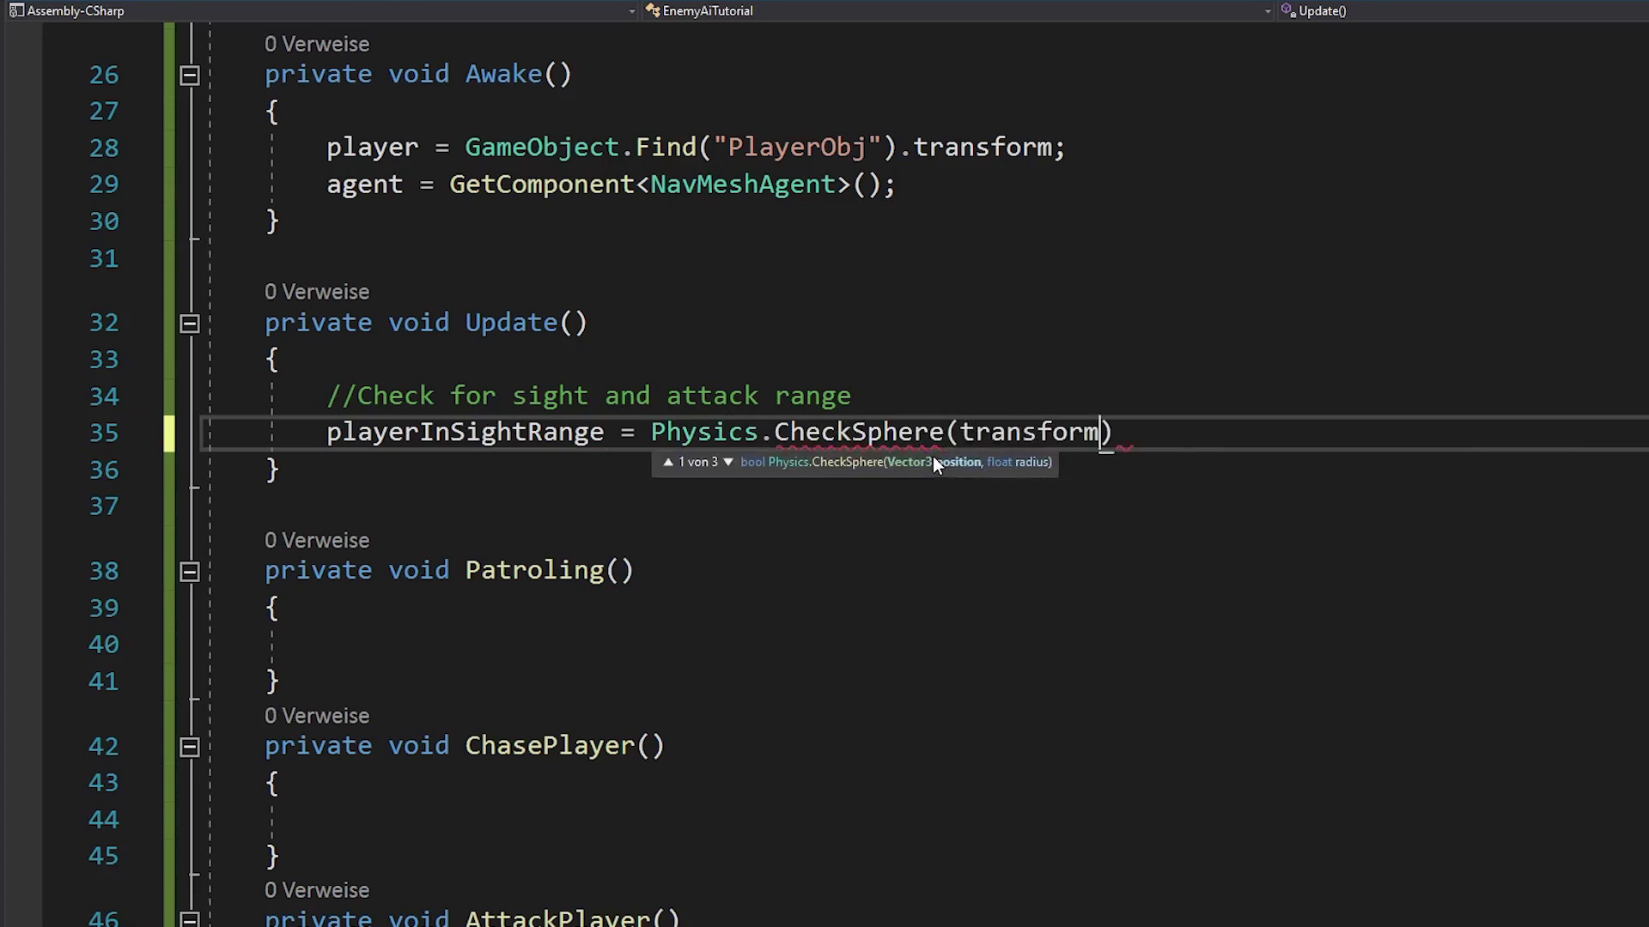
{"action": "type", "text": ".position, sig"}
{"action": "key", "text": "Tab"}
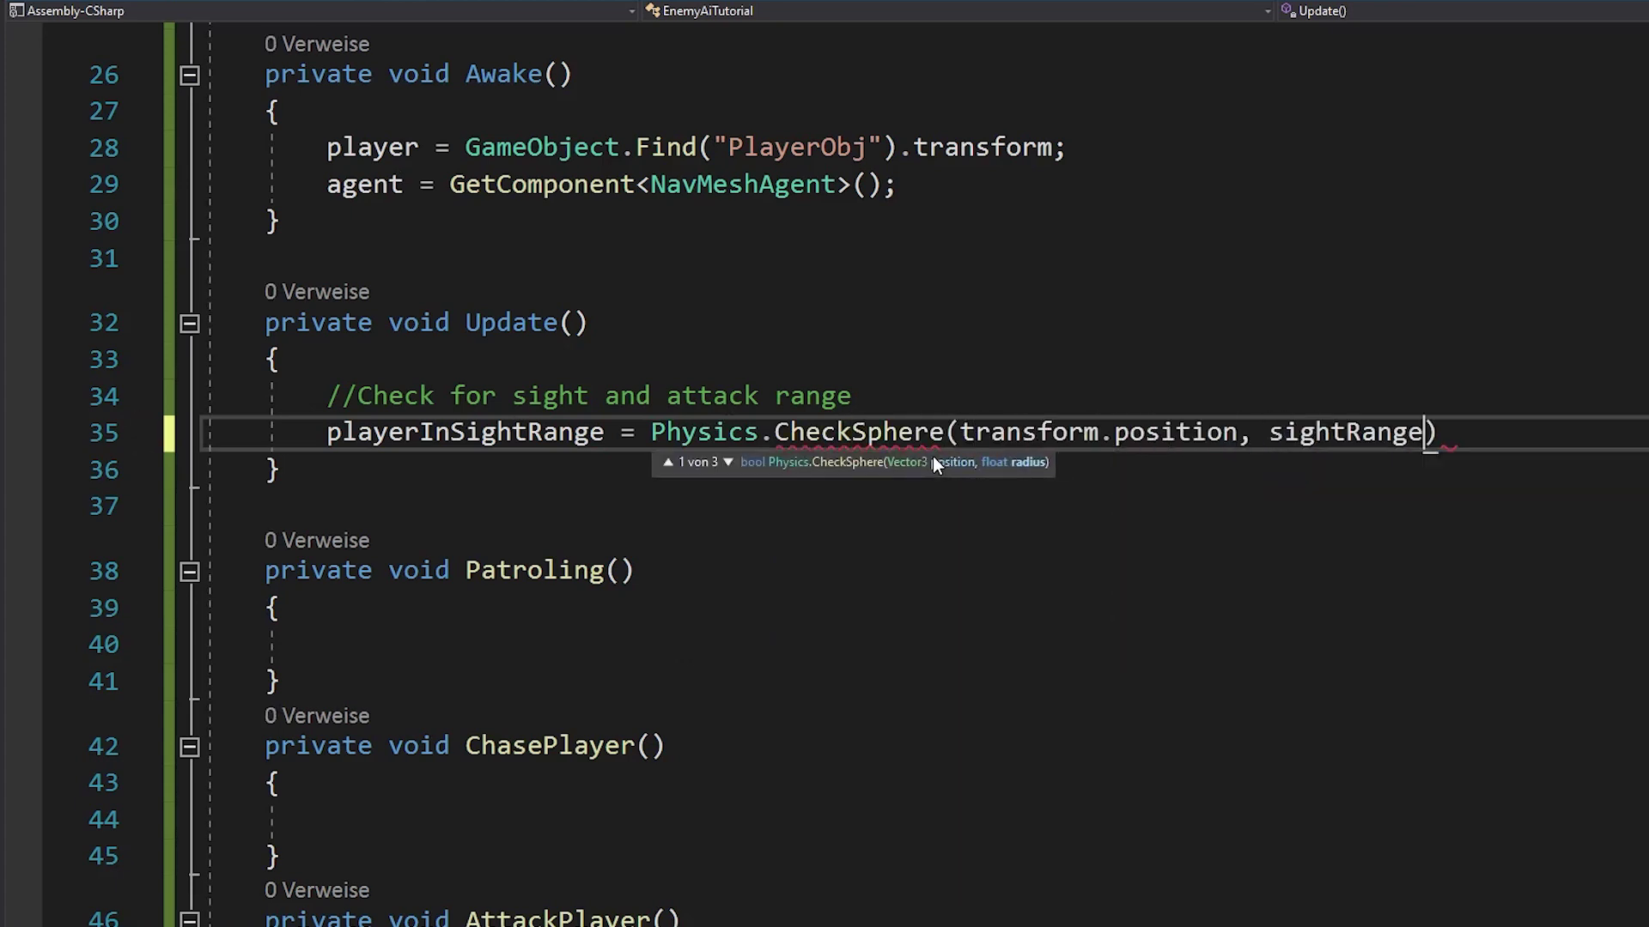
{"action": "type", "text": ", what"}
{"action": "key", "text": "Down"}
{"action": "key", "text": "Tab"}
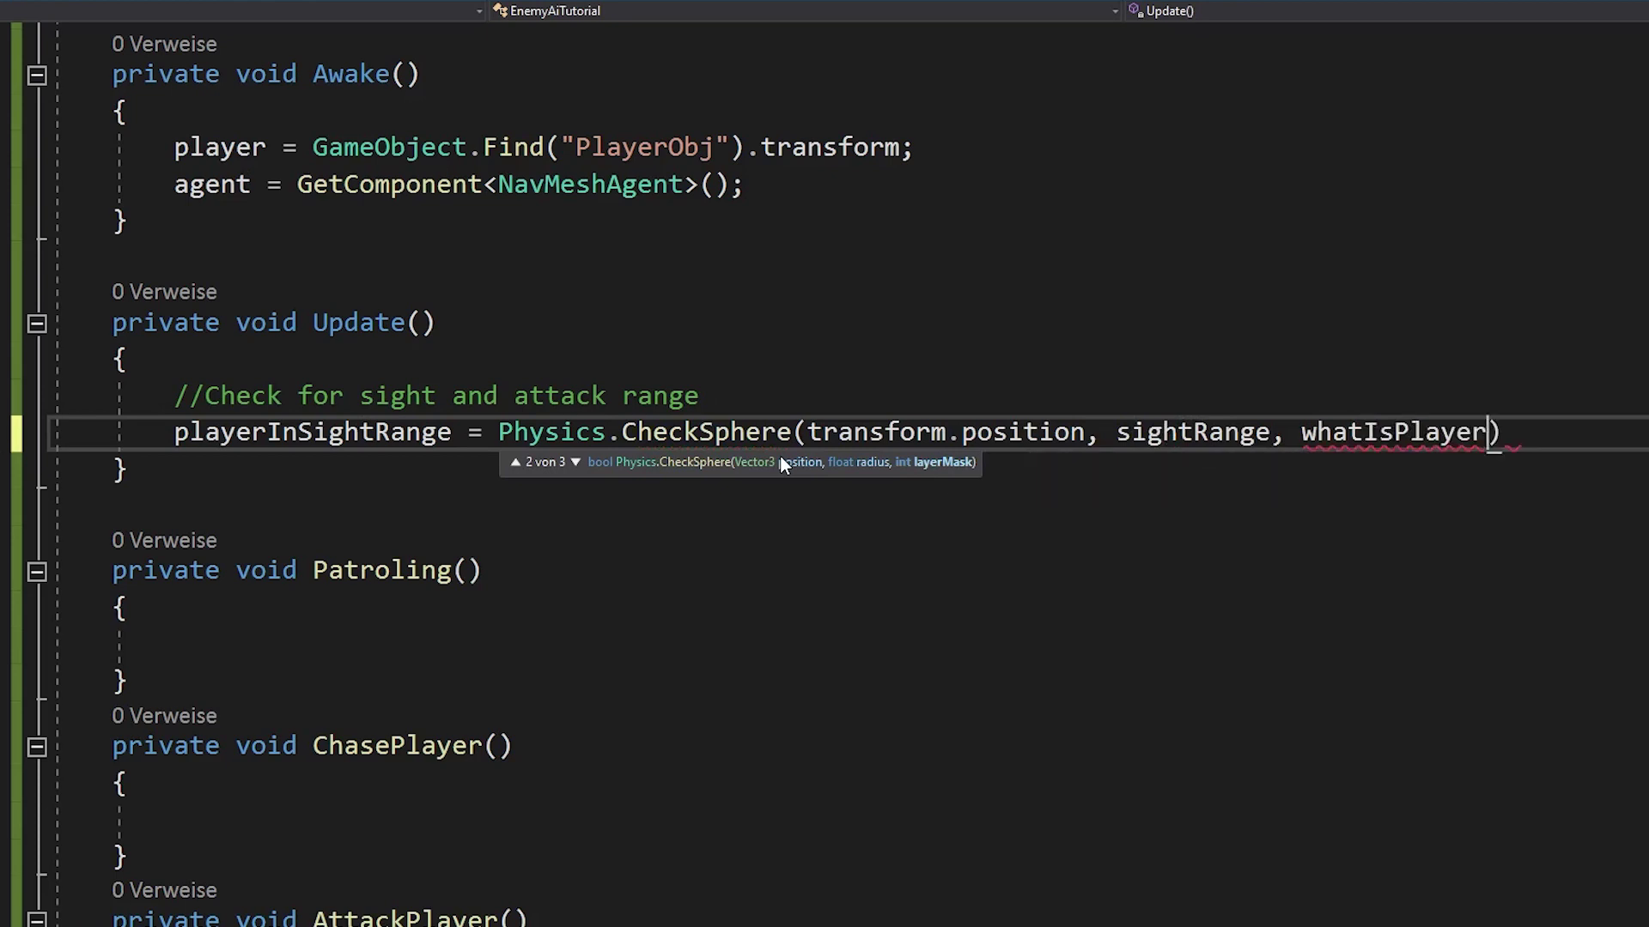
{"action": "type", "text": ";"}
Duplicate the sight check into a playerInAttackRange check using attackRange
{"action": "left_click_drag", "start_coordinate": [1517, 432], "coordinate": [1330, 432]}
{"action": "left_click", "coordinate": [376, 432]}
{"action": "key", "text": "ctrl+c"}
{"action": "key", "text": "End"}
{"action": "key", "text": "Return"}
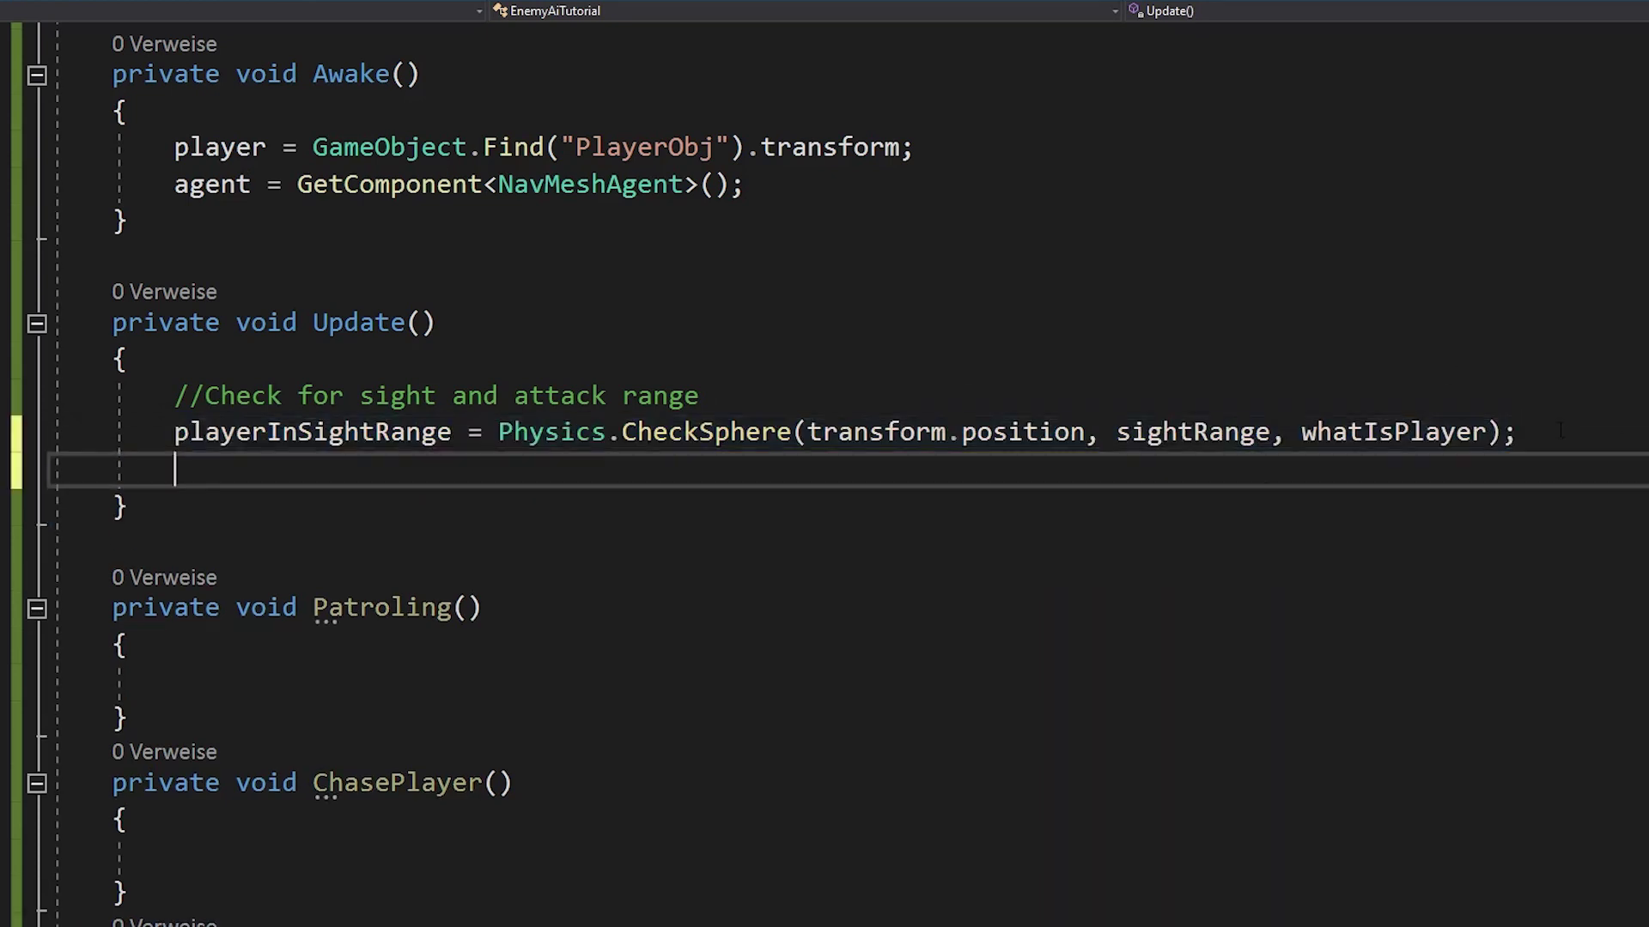
{"action": "key", "text": "ctrl+v"}
{"action": "key", "text": "ctrl+shift+l"}
{"action": "key", "text": "Down"}
{"action": "key", "text": "BackSpace"}
{"action": "key", "text": "BackSpace"}
{"action": "key", "text": "BackSpace"}
{"action": "type", "text": "Attack"}
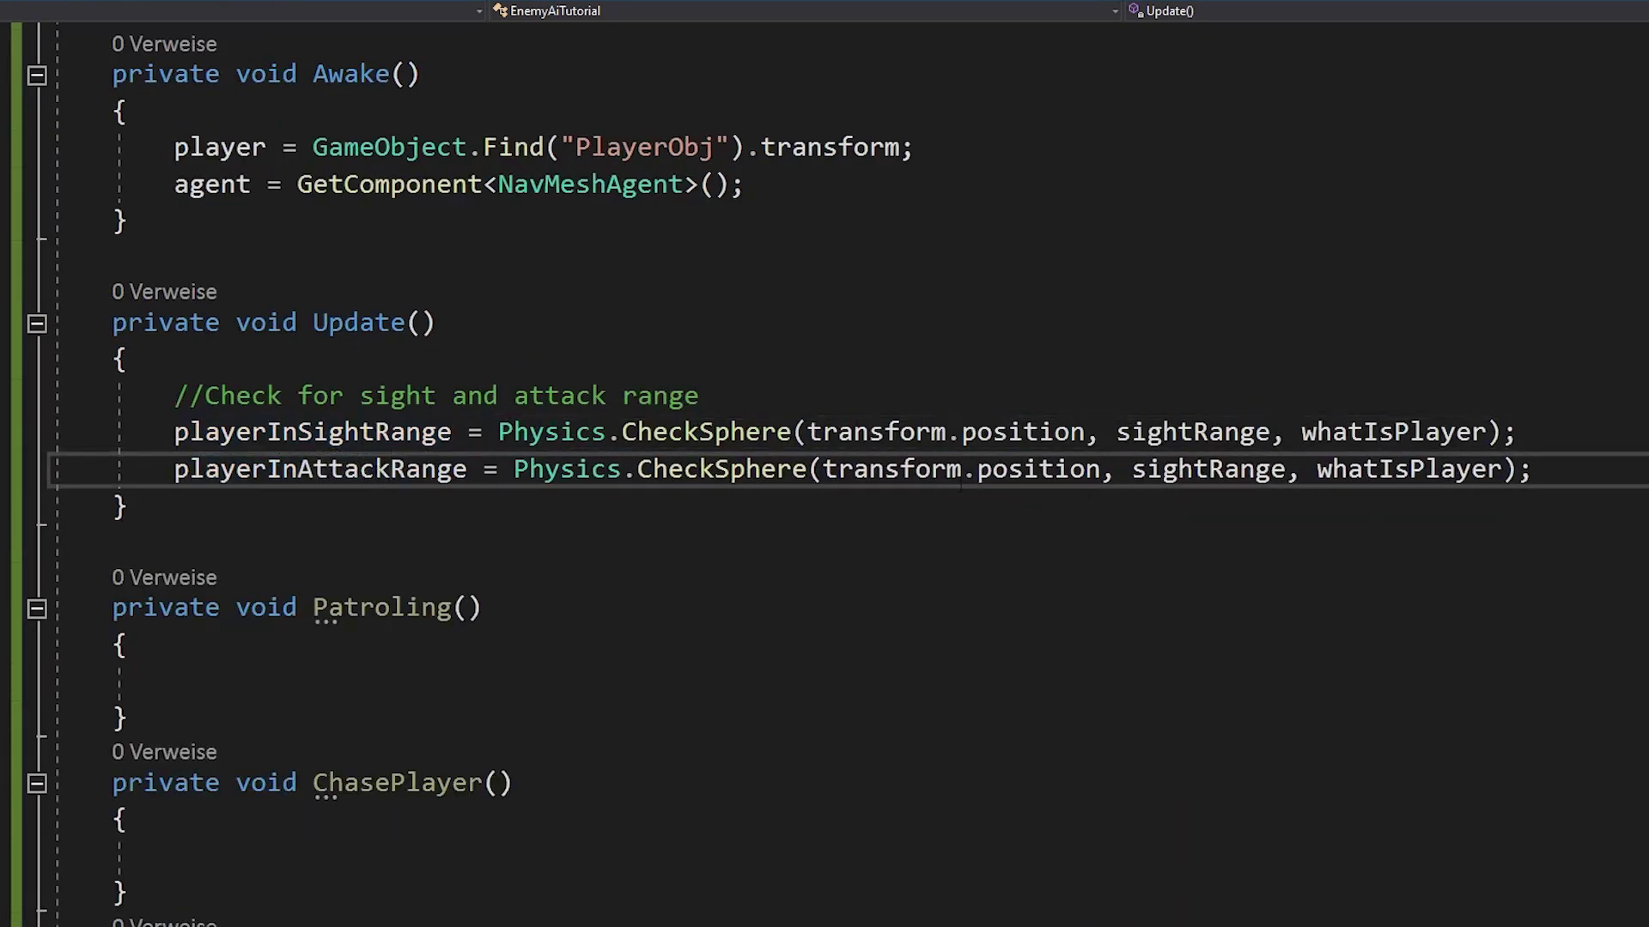
{"action": "left_click_drag", "start_coordinate": [1211, 469], "coordinate": [1134, 468]}
{"action": "type", "text": "attack"}
Call Patroling when the player is in neither sight nor attack range
{"action": "key", "text": "Down"}
{"action": "scroll", "coordinate": [1192, 513], "scroll_direction": "down", "scroll_amount": 1}
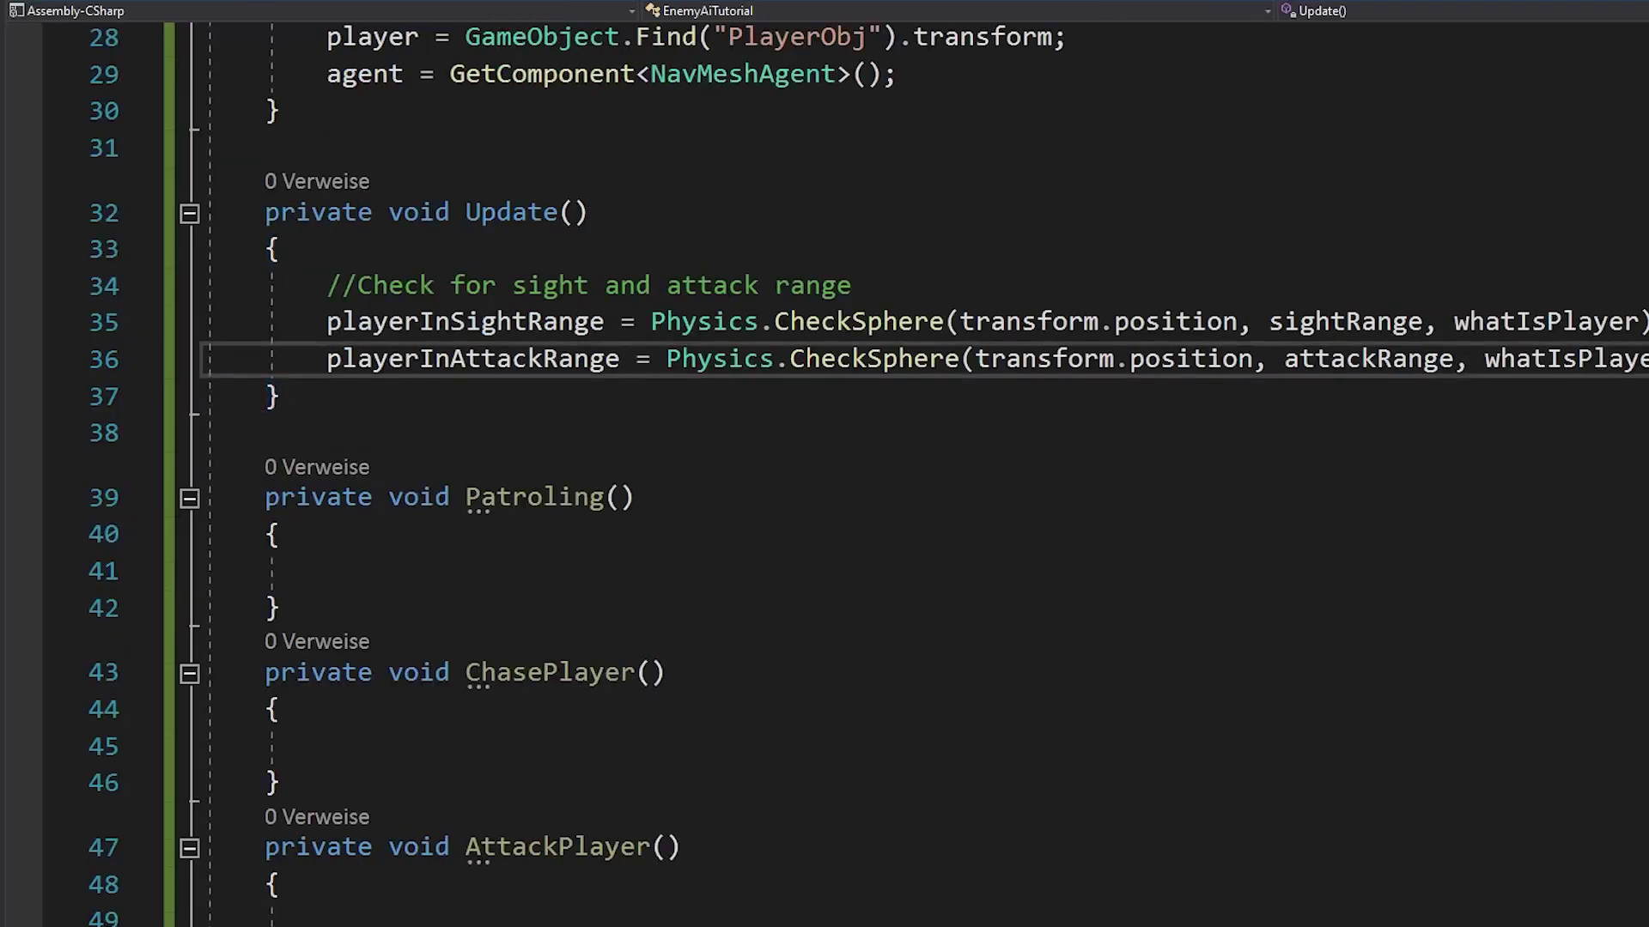
{"action": "key", "text": "Return"}
{"action": "key", "text": "Return"}
{"action": "type", "text": "!pla"}
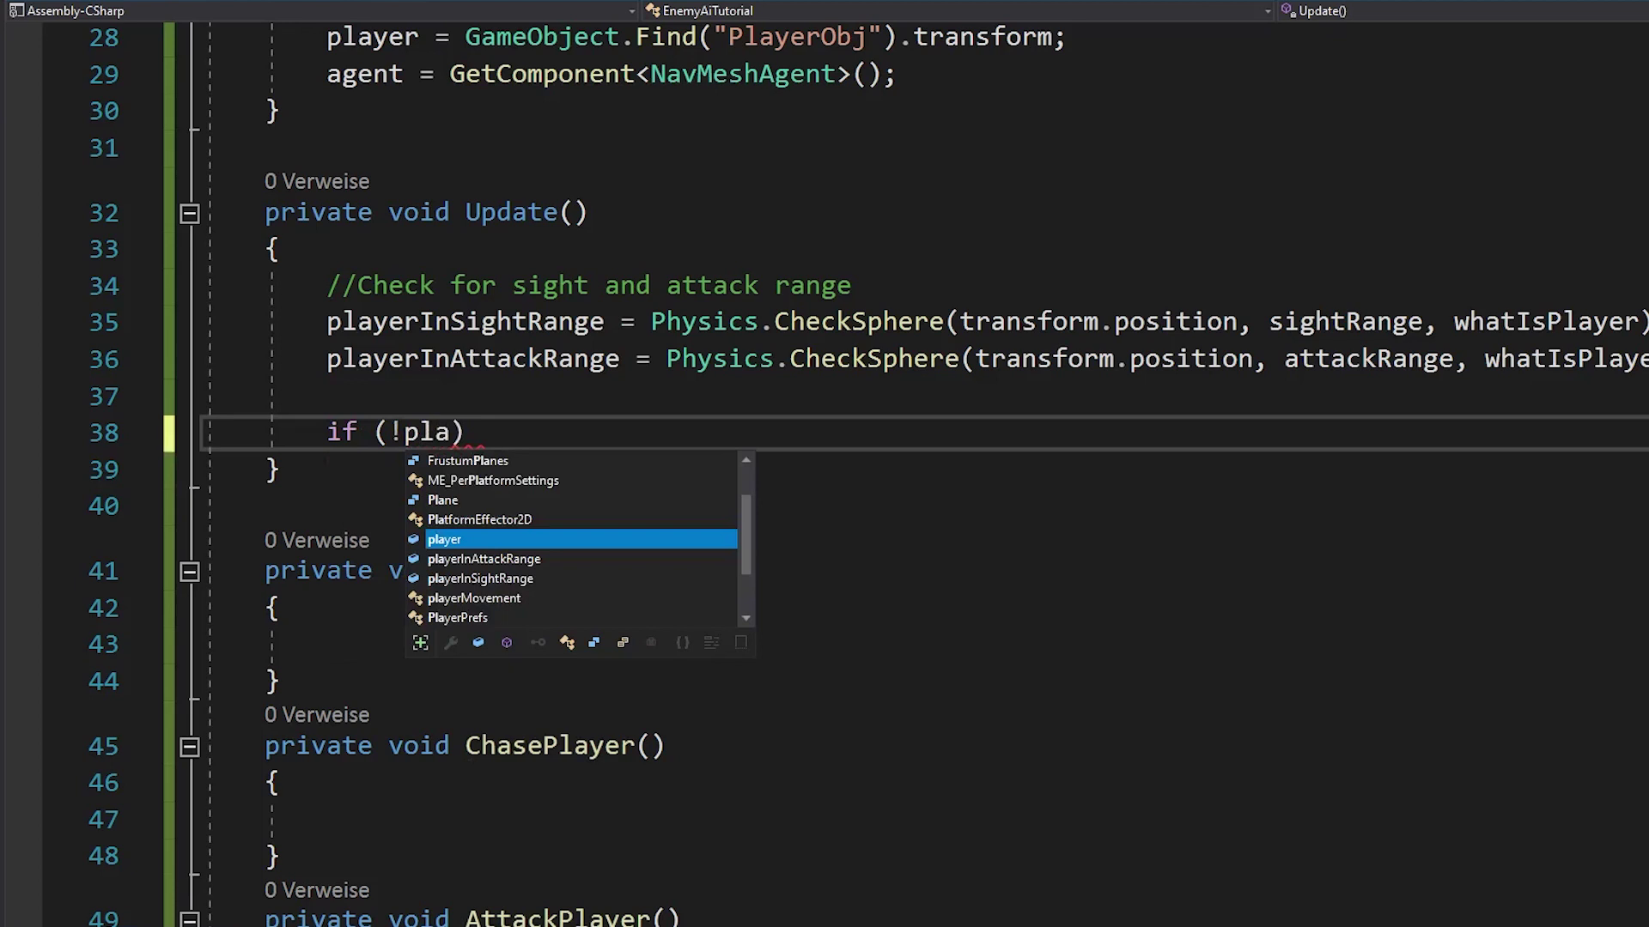
{"action": "type", "text": "yerInSightRange && !player"}
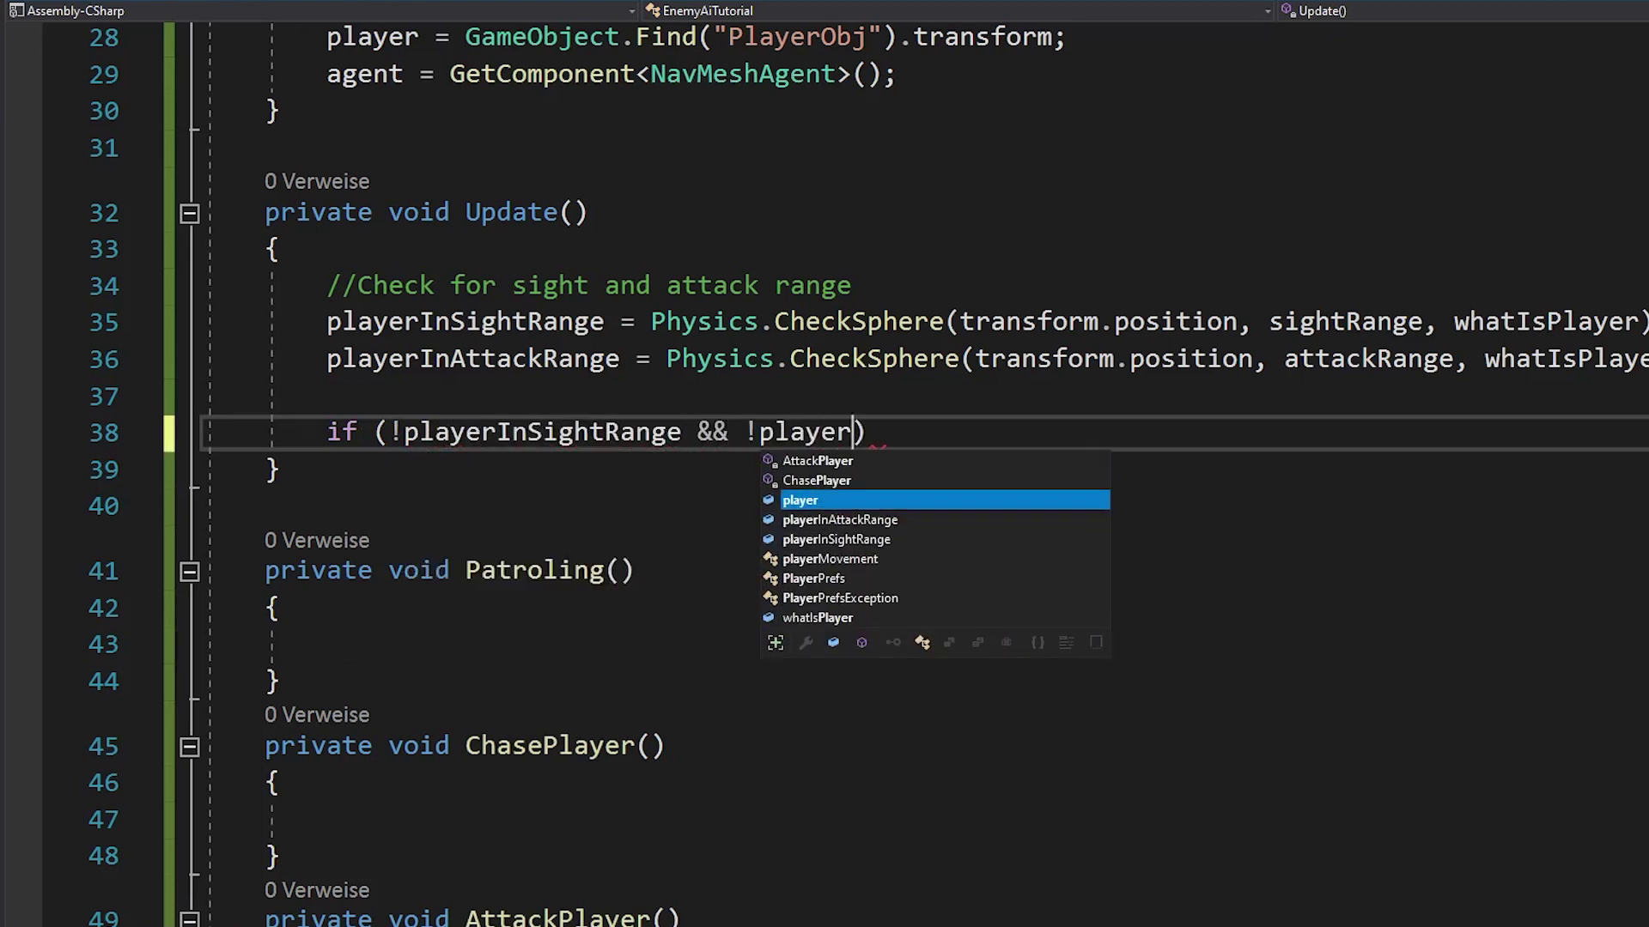
{"action": "type", "text": "InA"}
{"action": "key", "text": "Tab"}
{"action": "key", "text": "End"}
{"action": "type", "text": "Patro"}
{"action": "key", "text": "Tab"}
{"action": "type", "text": "()"}
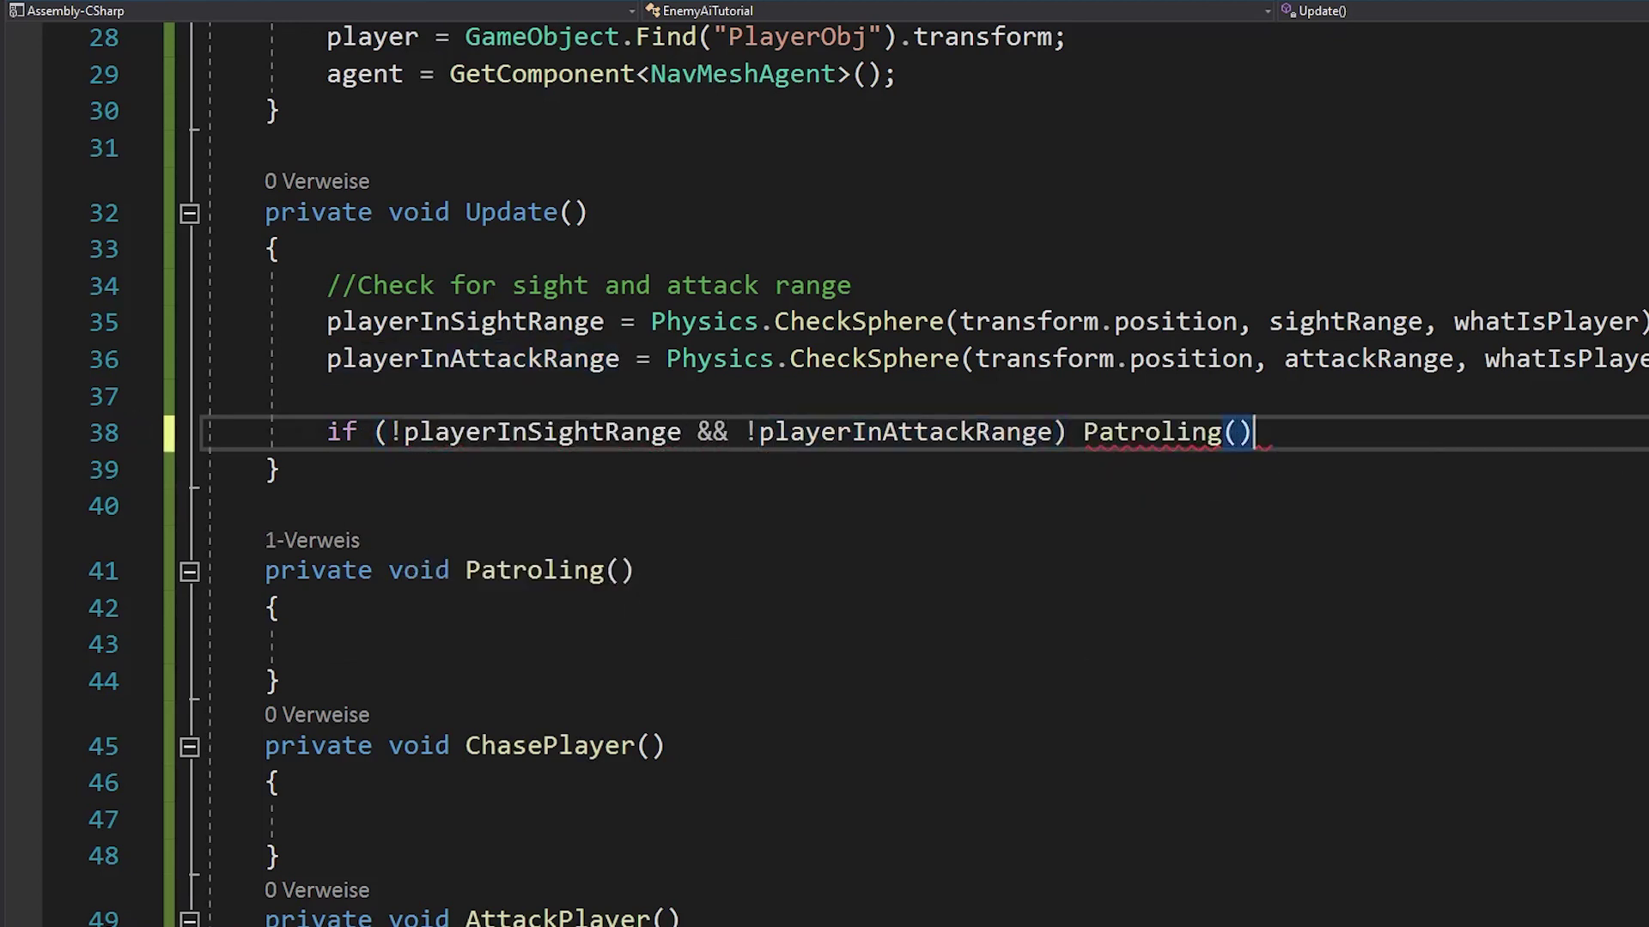
{"action": "type", "text": ";"}
Call ChasePlayer when only in sight range, and AttackPlayer when in both ranges
{"action": "key", "text": "Return"}
{"action": "type", "text": "if (p"}
{"action": "type", "text": "layerInS"}
{"action": "key", "text": "Tab"}
{"action": "type", "text": "&&"}
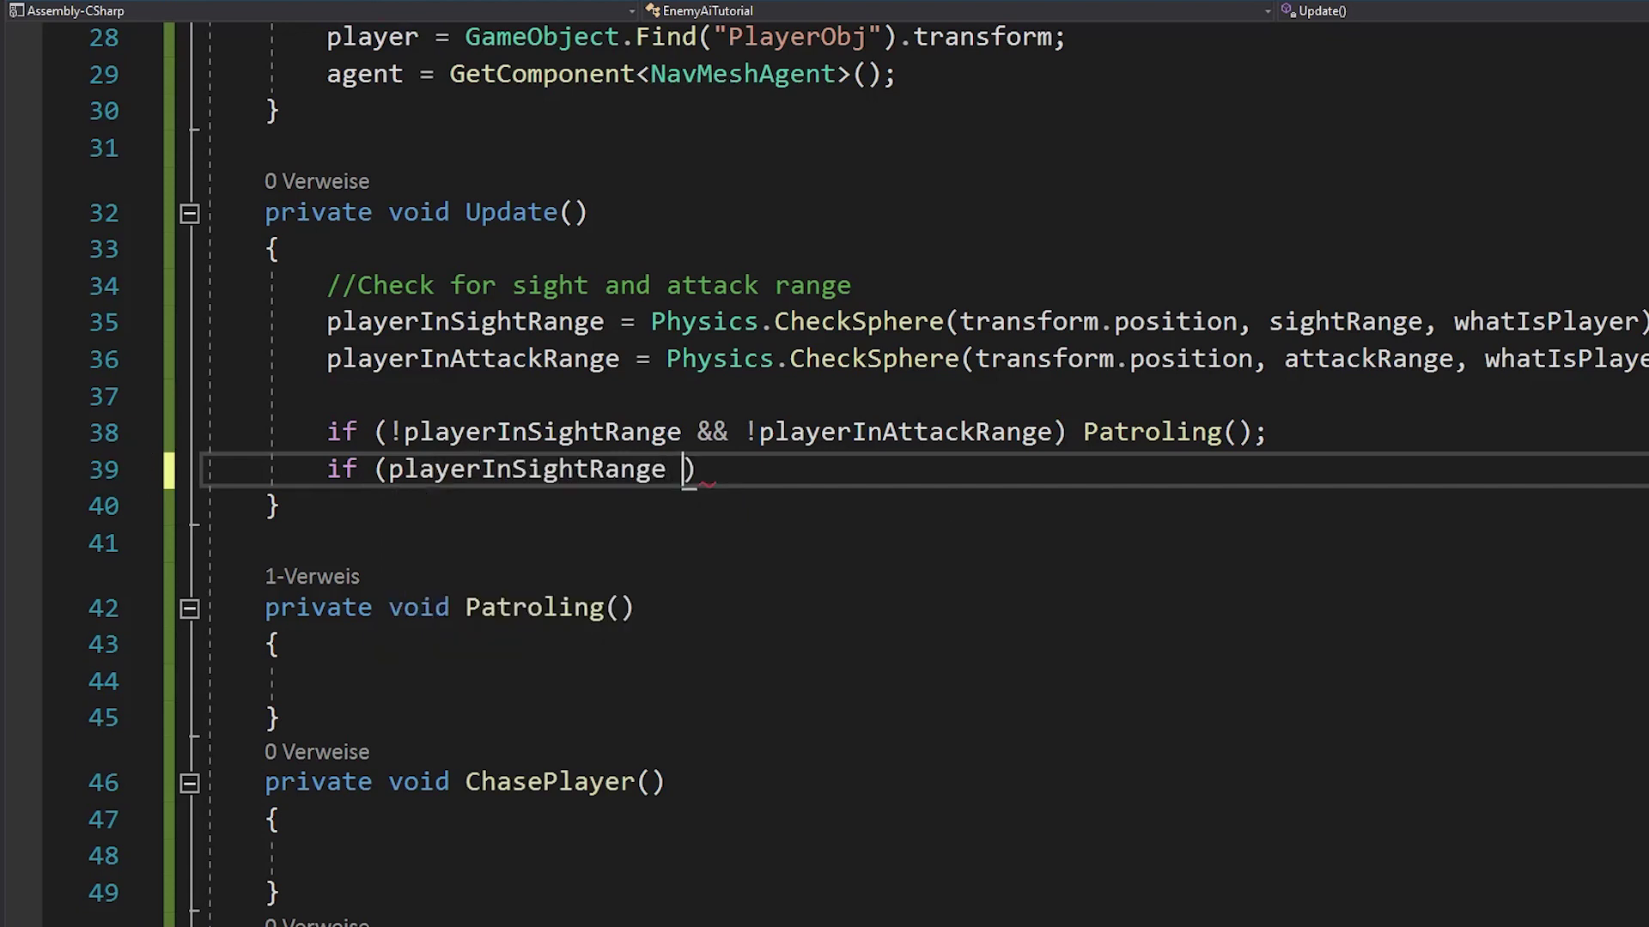
{"action": "type", "text": " !playerInA"}
{"action": "key", "text": "Tab"}
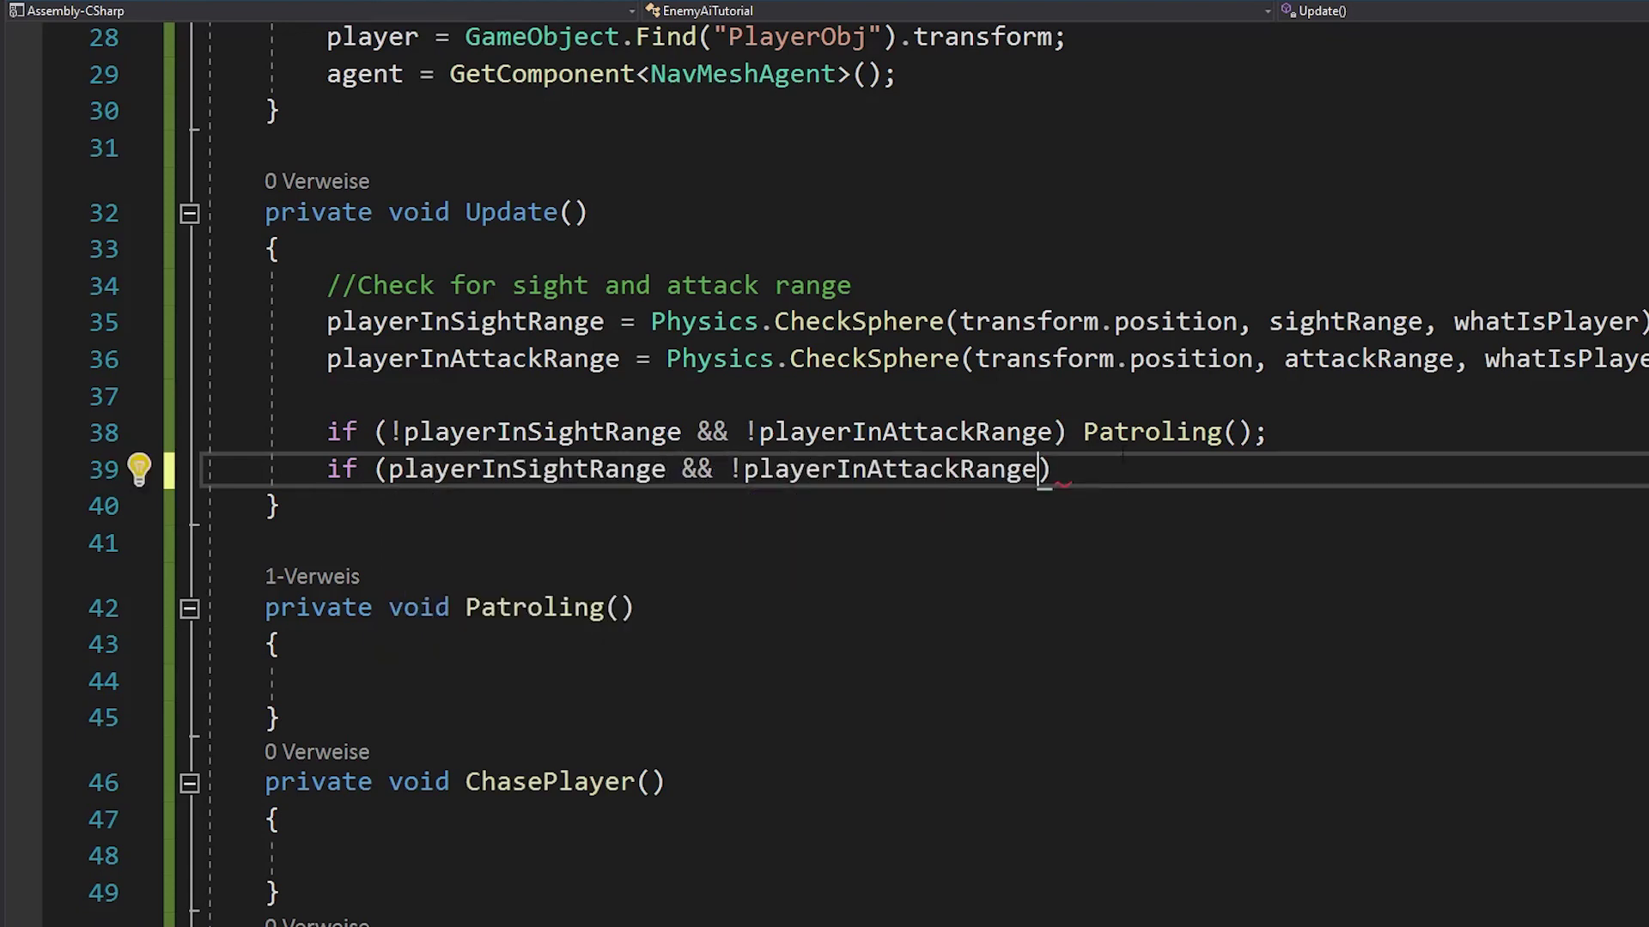
{"action": "key", "text": "End"}
{"action": "type", "text": "Chase"}
{"action": "key", "text": "Tab"}
{"action": "type", "text": "();"}
{"action": "key", "text": "Return"}
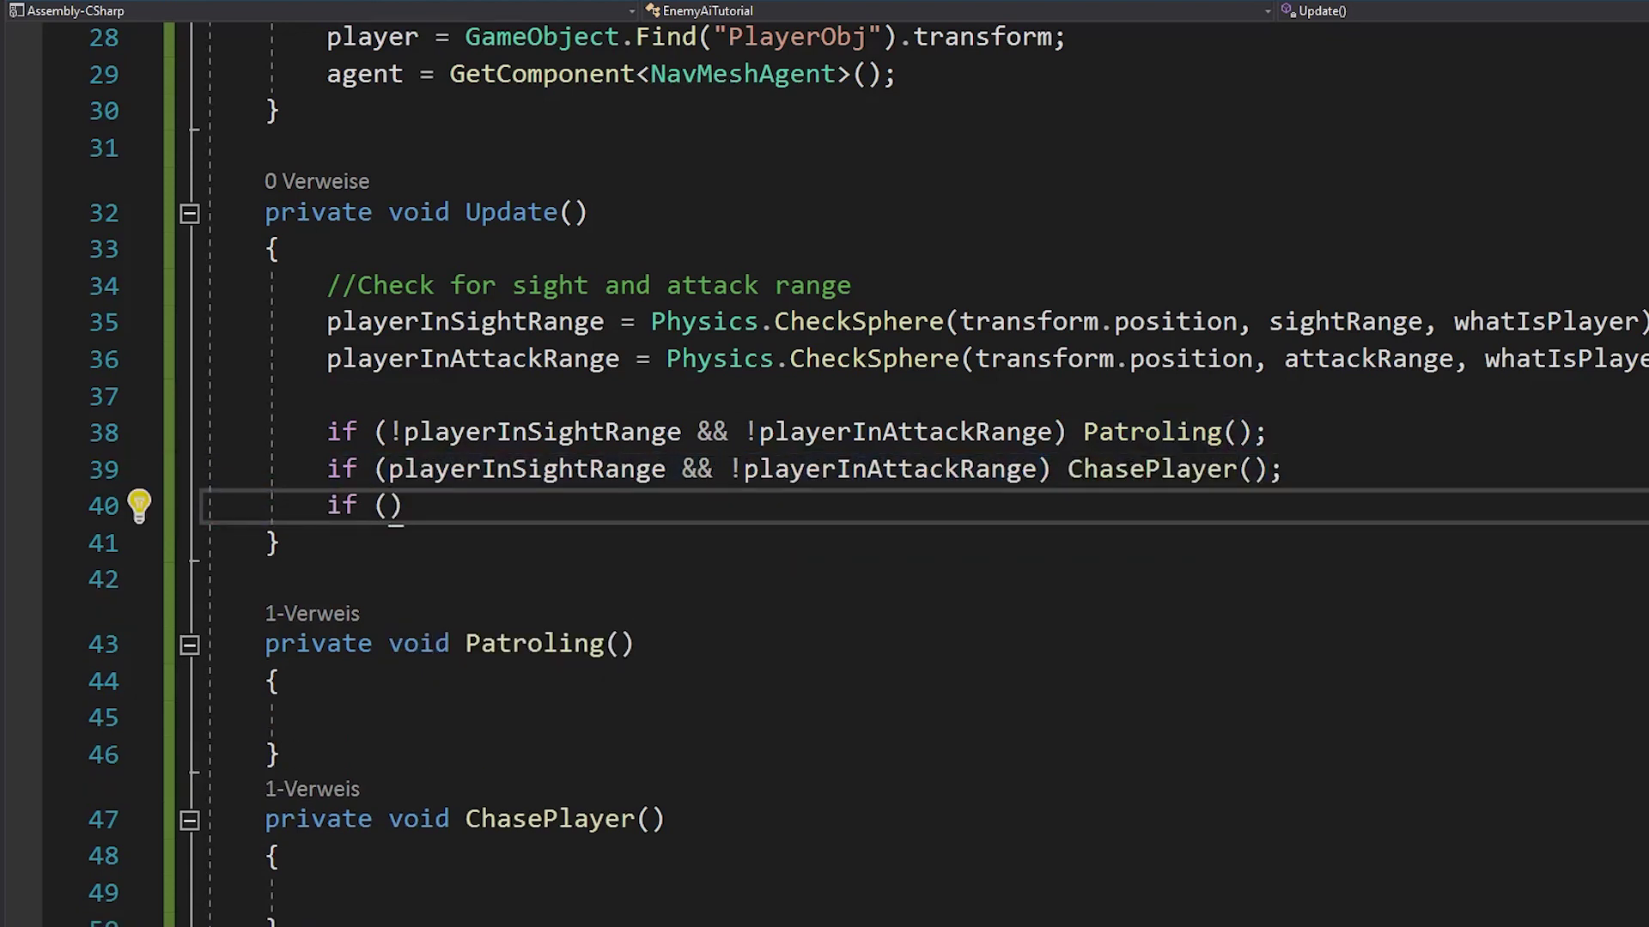
{"action": "type", "text": "playerInA"}
{"action": "key", "text": "Tab"}
{"action": "type", "text": "&& po"}
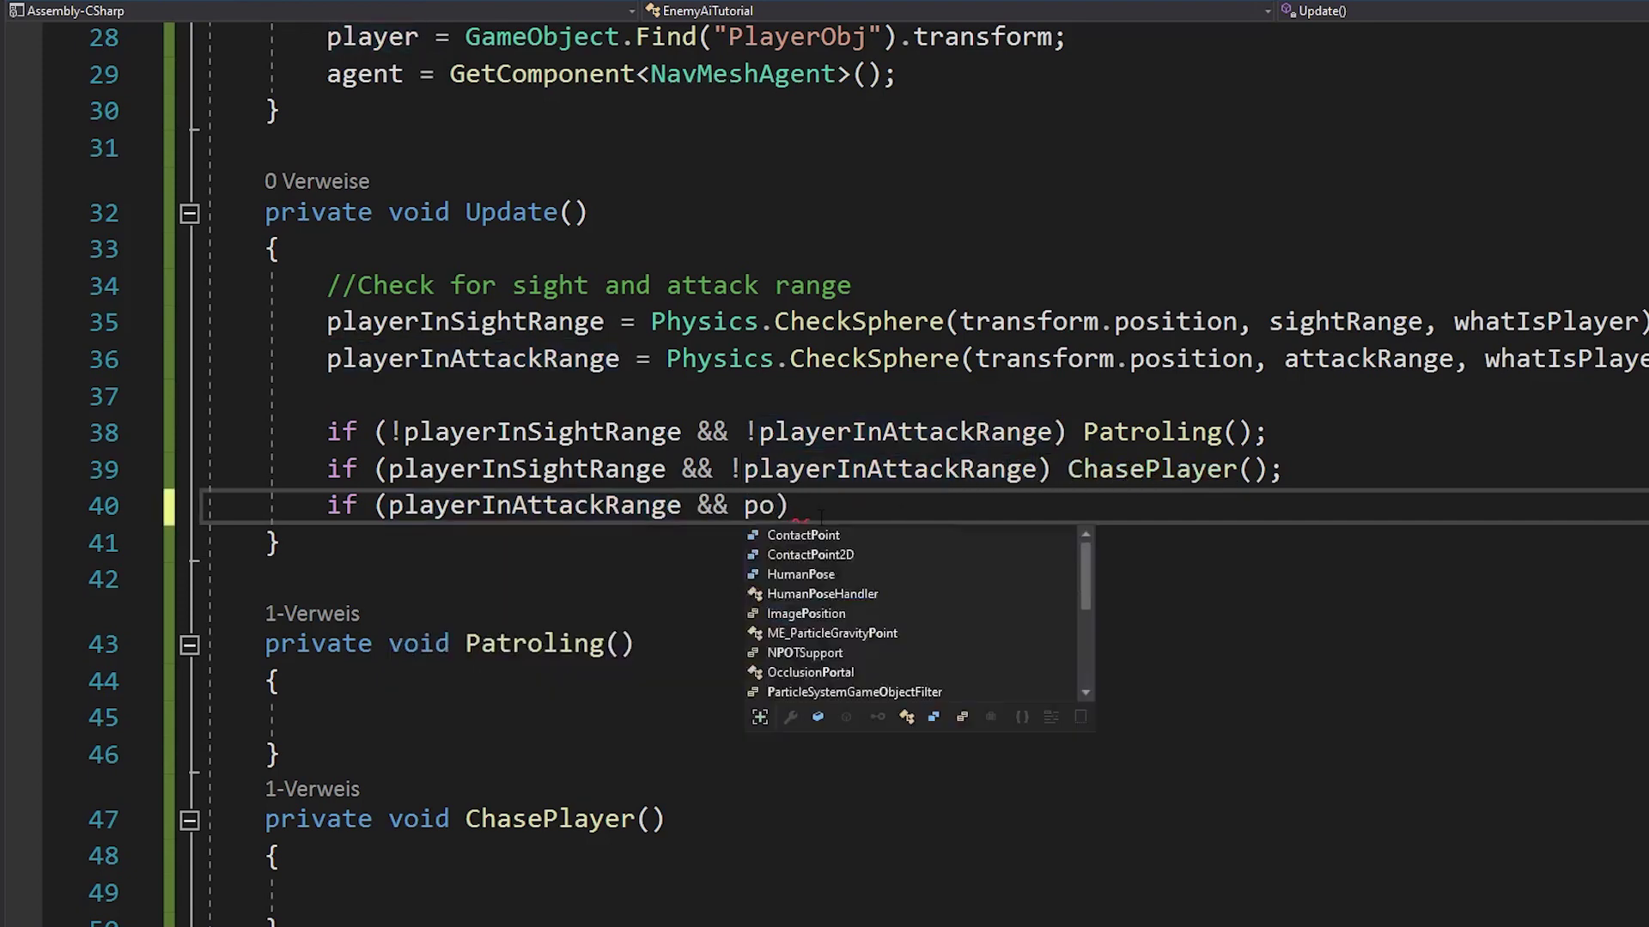
{"action": "key", "text": "BackSpace"}
{"action": "type", "text": "layerInS"}
{"action": "key", "text": "Tab"}
{"action": "key", "text": "End"}
{"action": "type", "text": "AttackPlayer"}
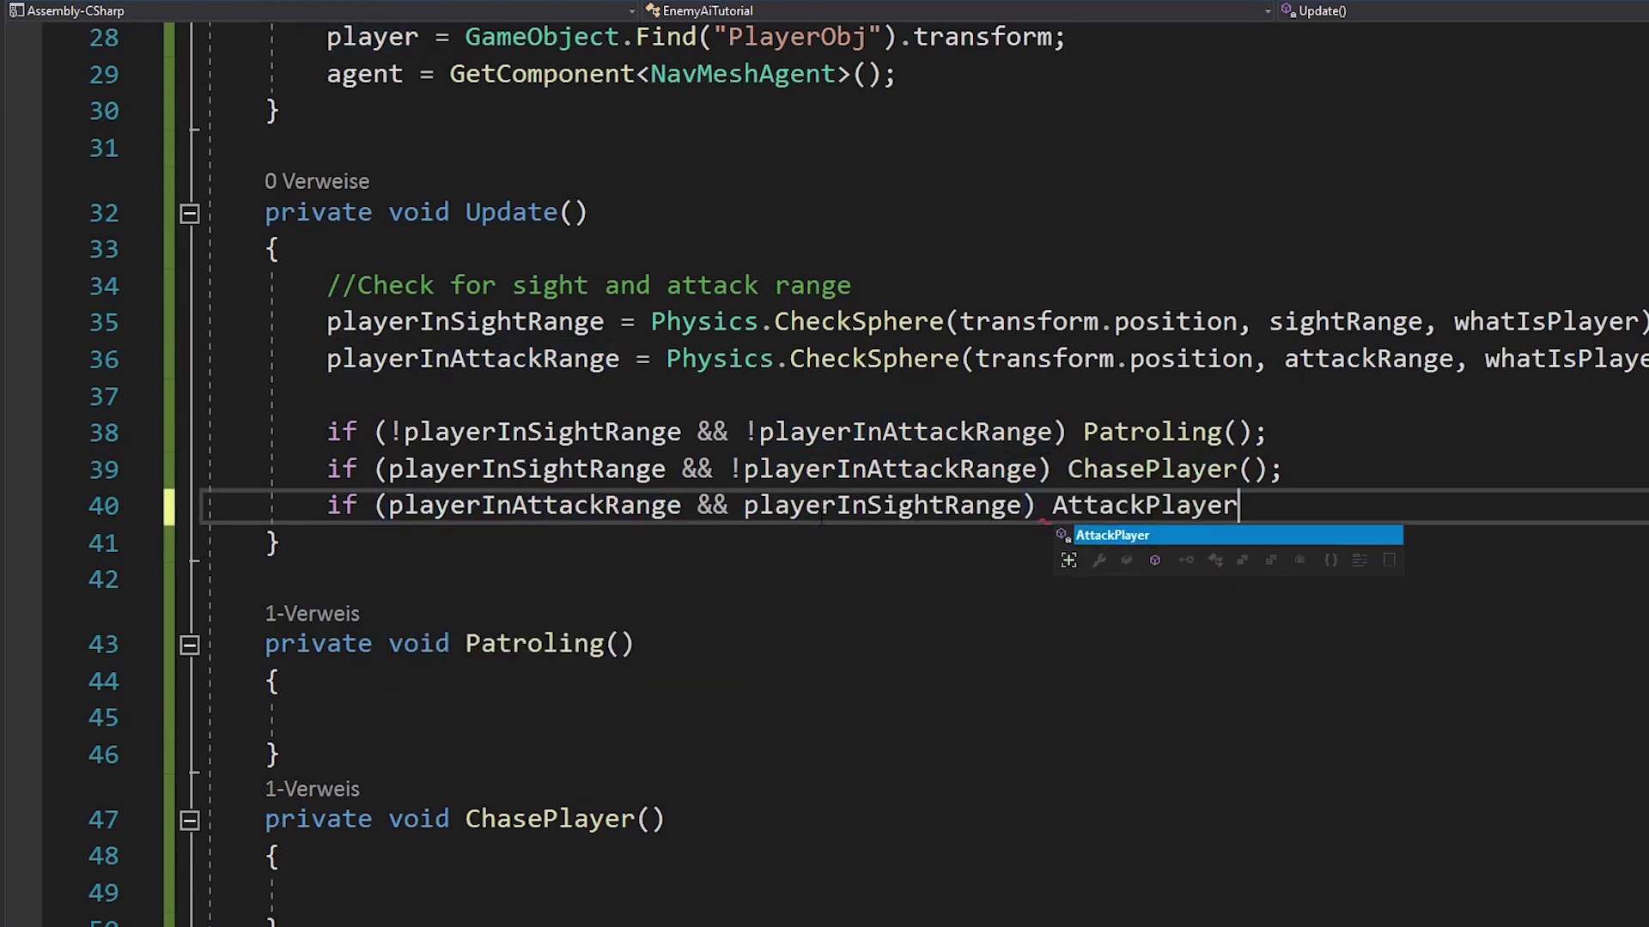
{"action": "type", "text": "();"}
{"action": "key", "text": "Down"}
{"action": "key", "text": "Down"}
{"action": "key", "text": "Down"}
{"action": "scroll", "coordinate": [599, 571], "scroll_direction": "down", "scroll_amount": 3}
{"action": "type", "text": "if (wa"}
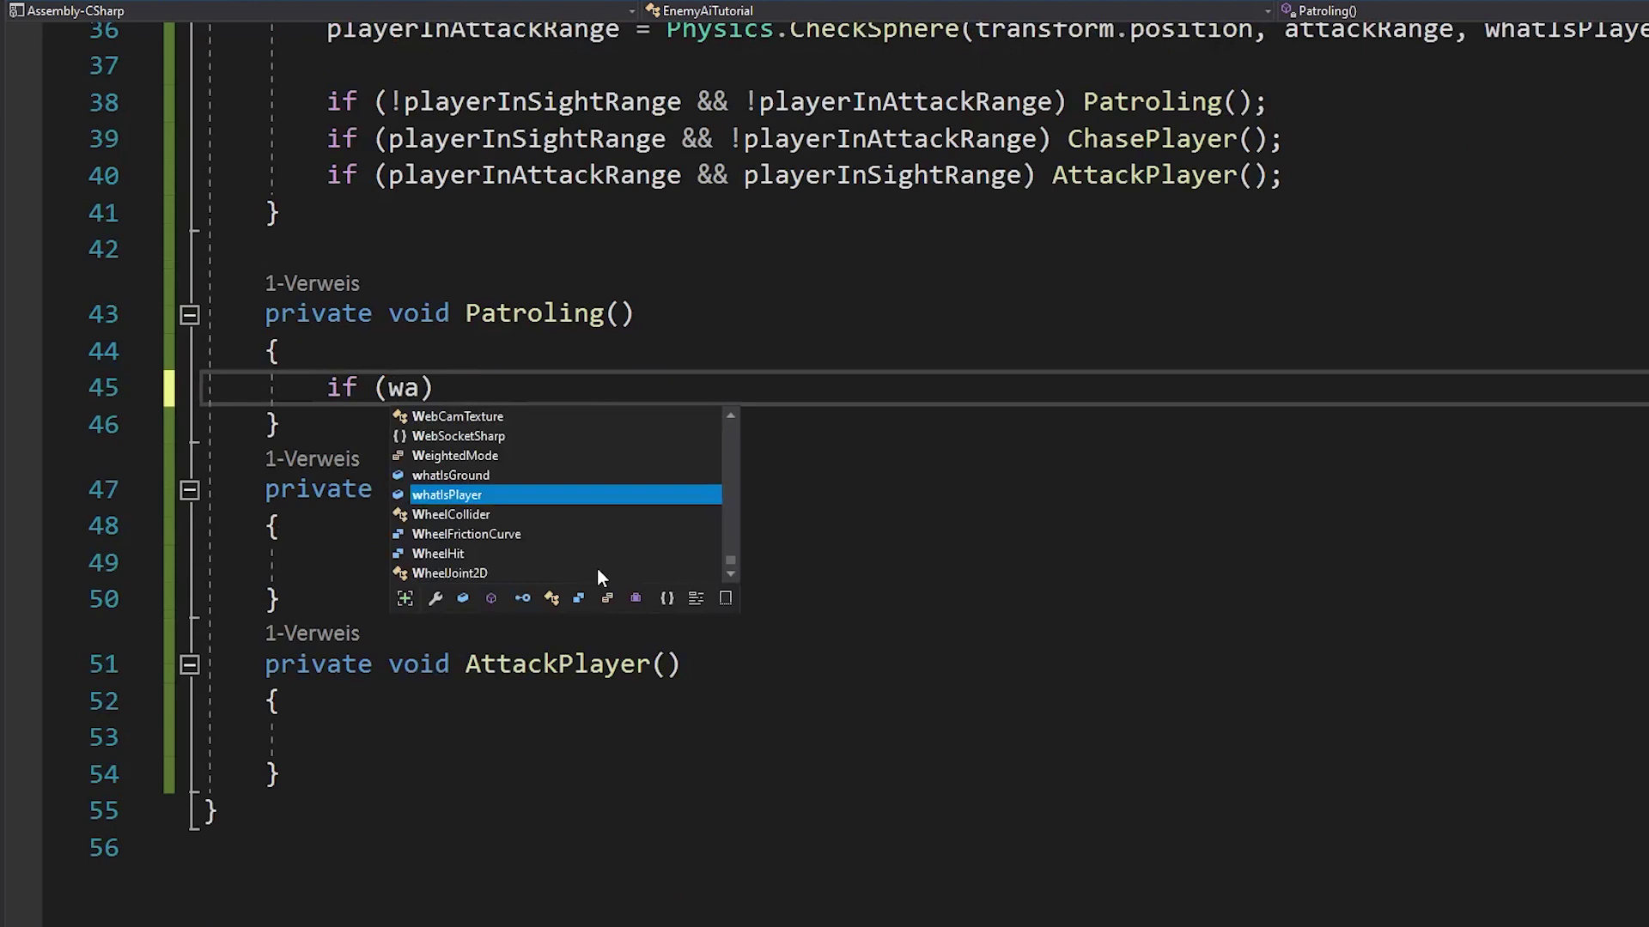
{"action": "type", "text": "lkPointSet"}
Make Patroling call SearchWalkPoint when walkPointSet is false
{"action": "key", "text": "Tab"}
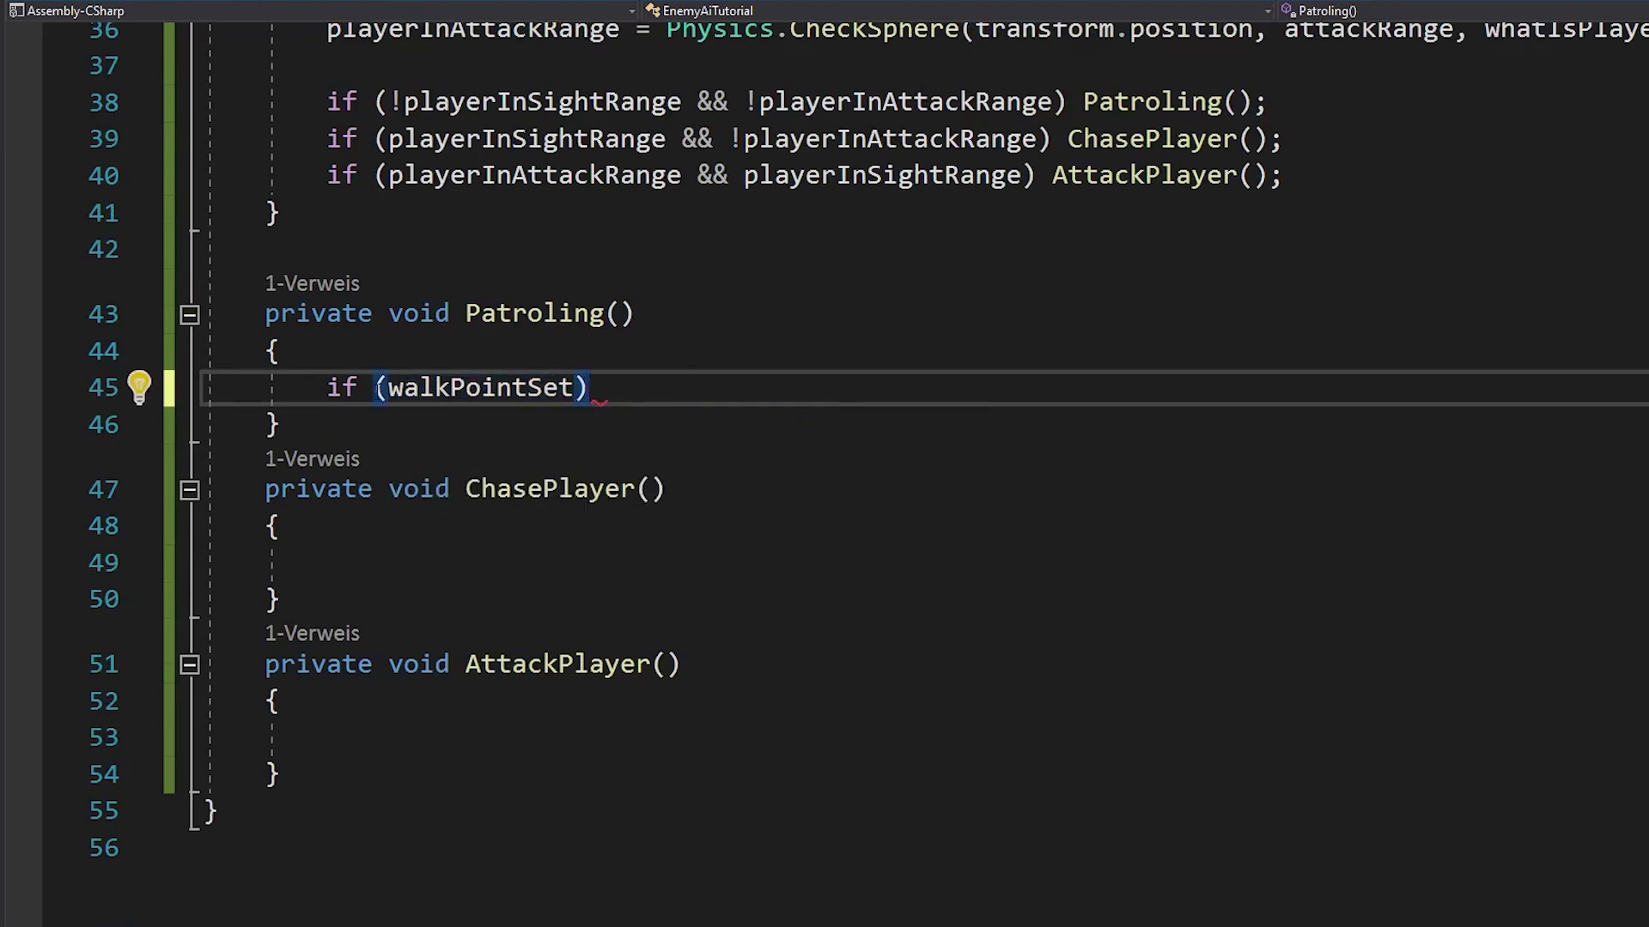
{"action": "type", "text": "SearchWalkPoint("}
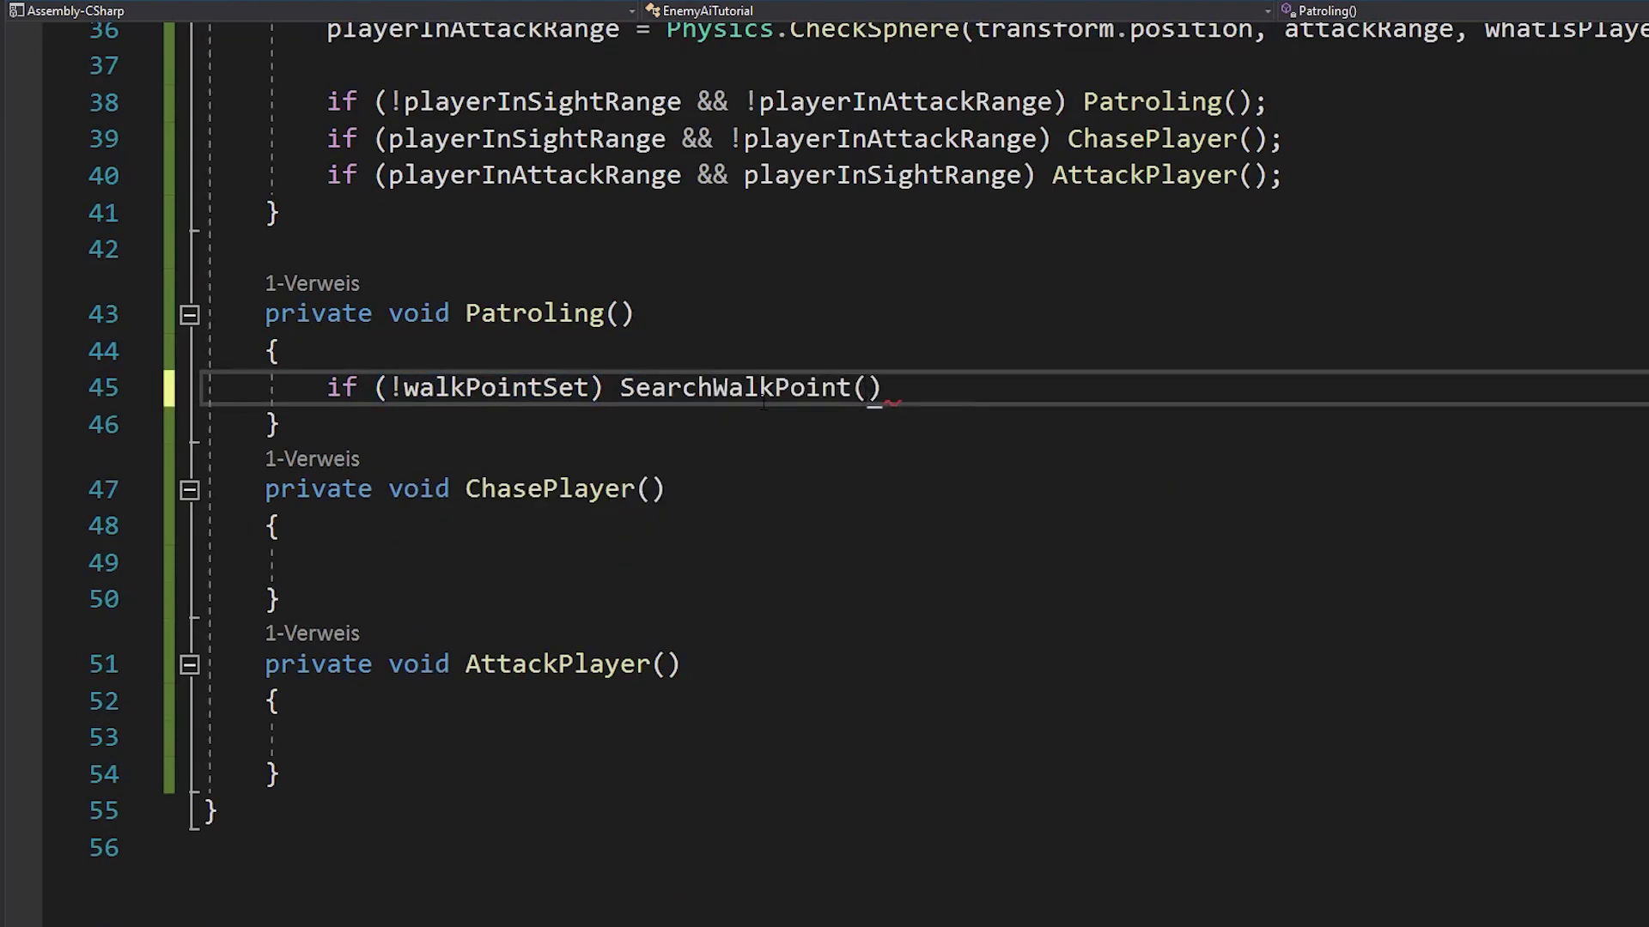
{"action": "type", "text": ");"}
{"action": "key", "text": "Down"}
{"action": "key", "text": "Return"}
{"action": "type", "text": "private void"}
{"action": "double_click", "coordinate": [735, 388]}
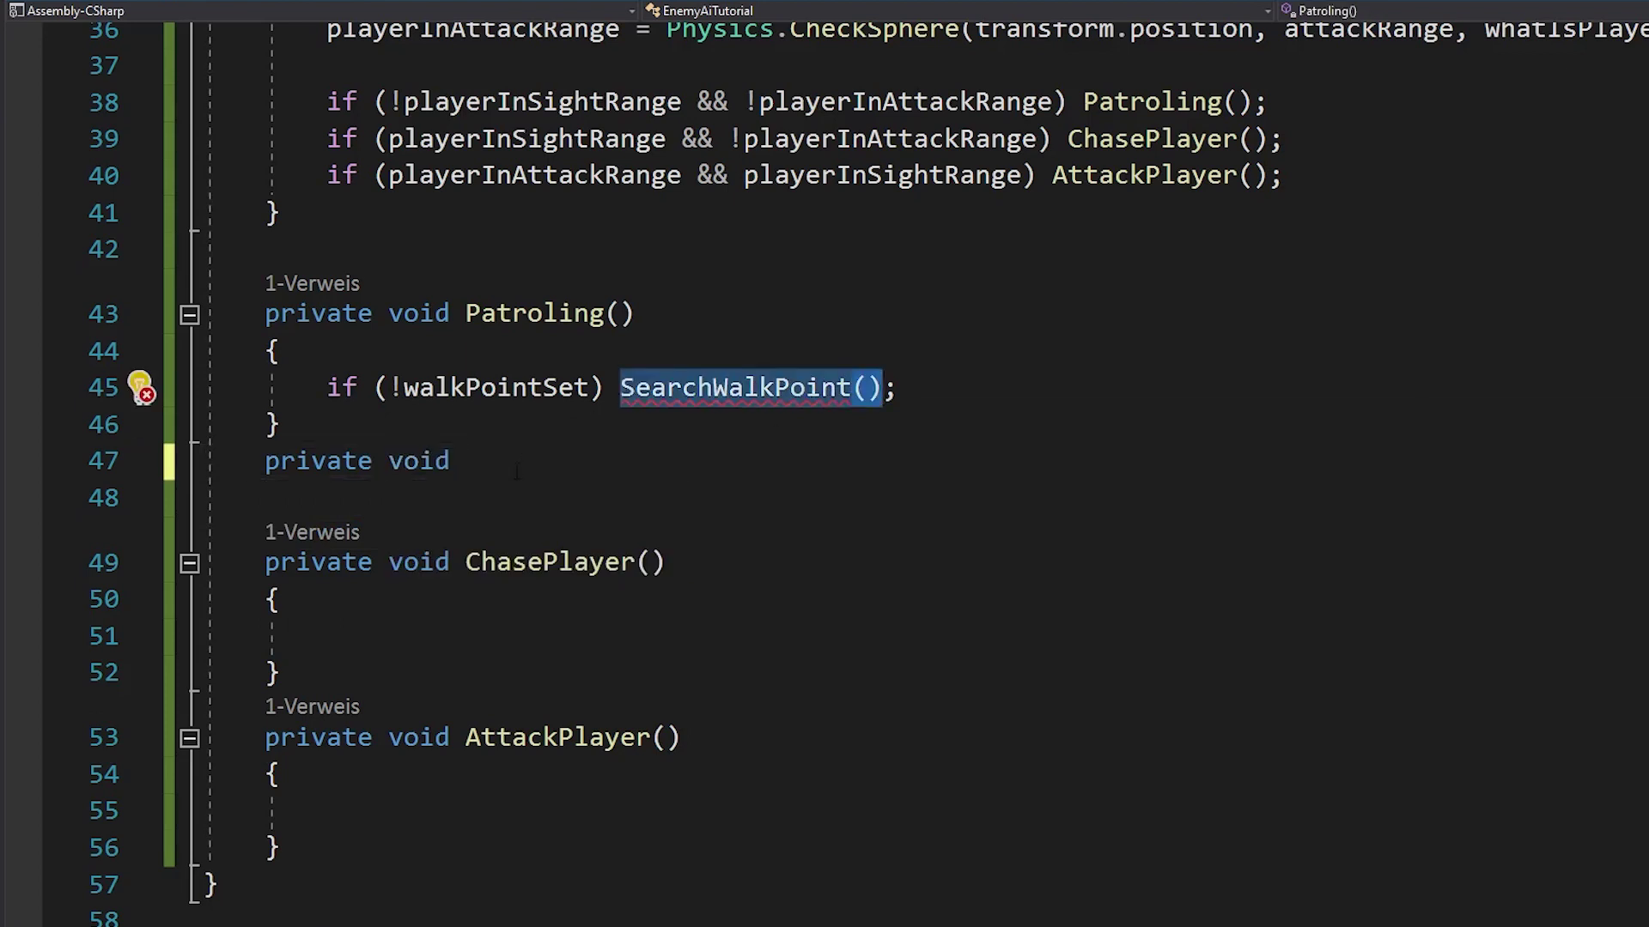
{"action": "type", "text": "float "}
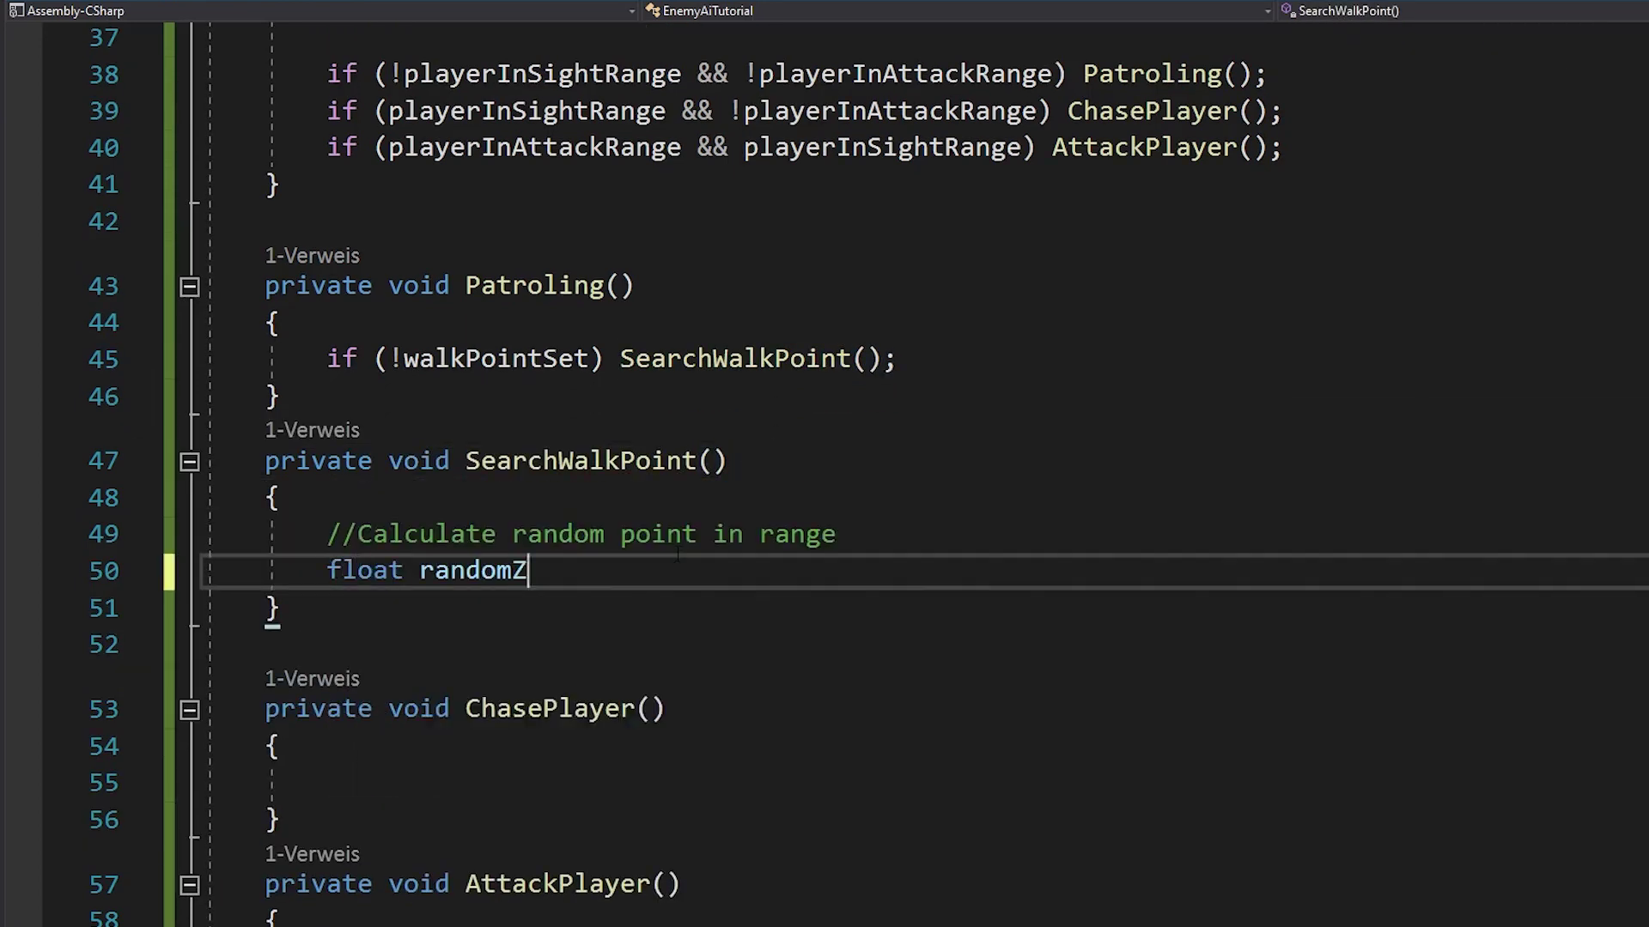
{"action": "type", "text": "Random.Range"}
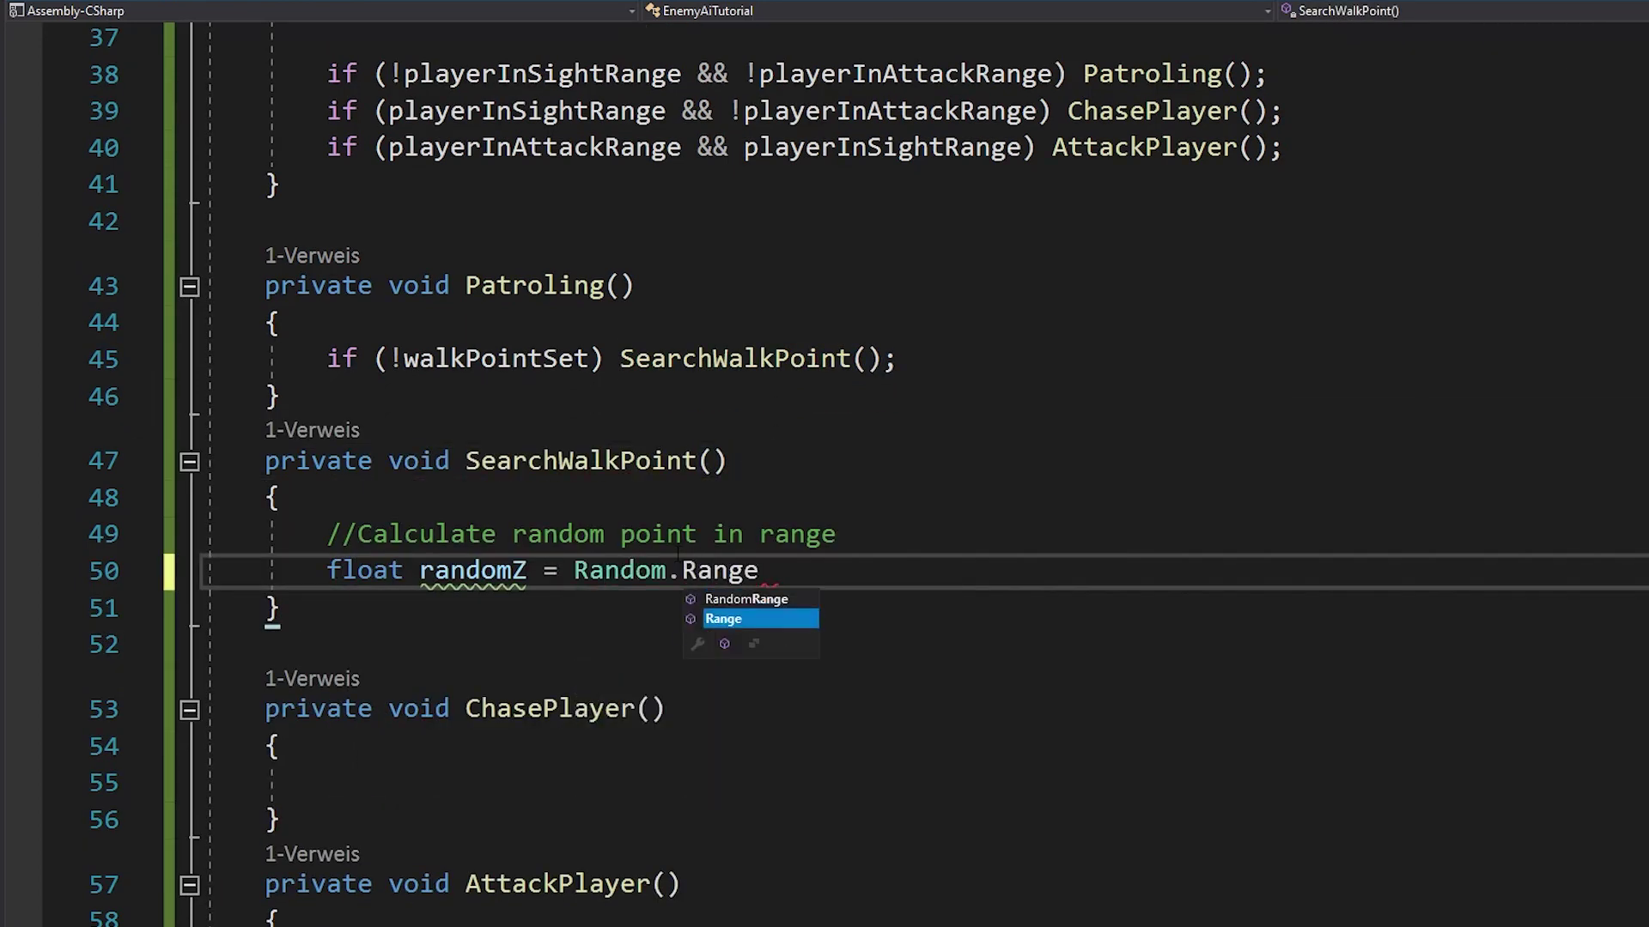
{"action": "type", "text": "(-wa"}
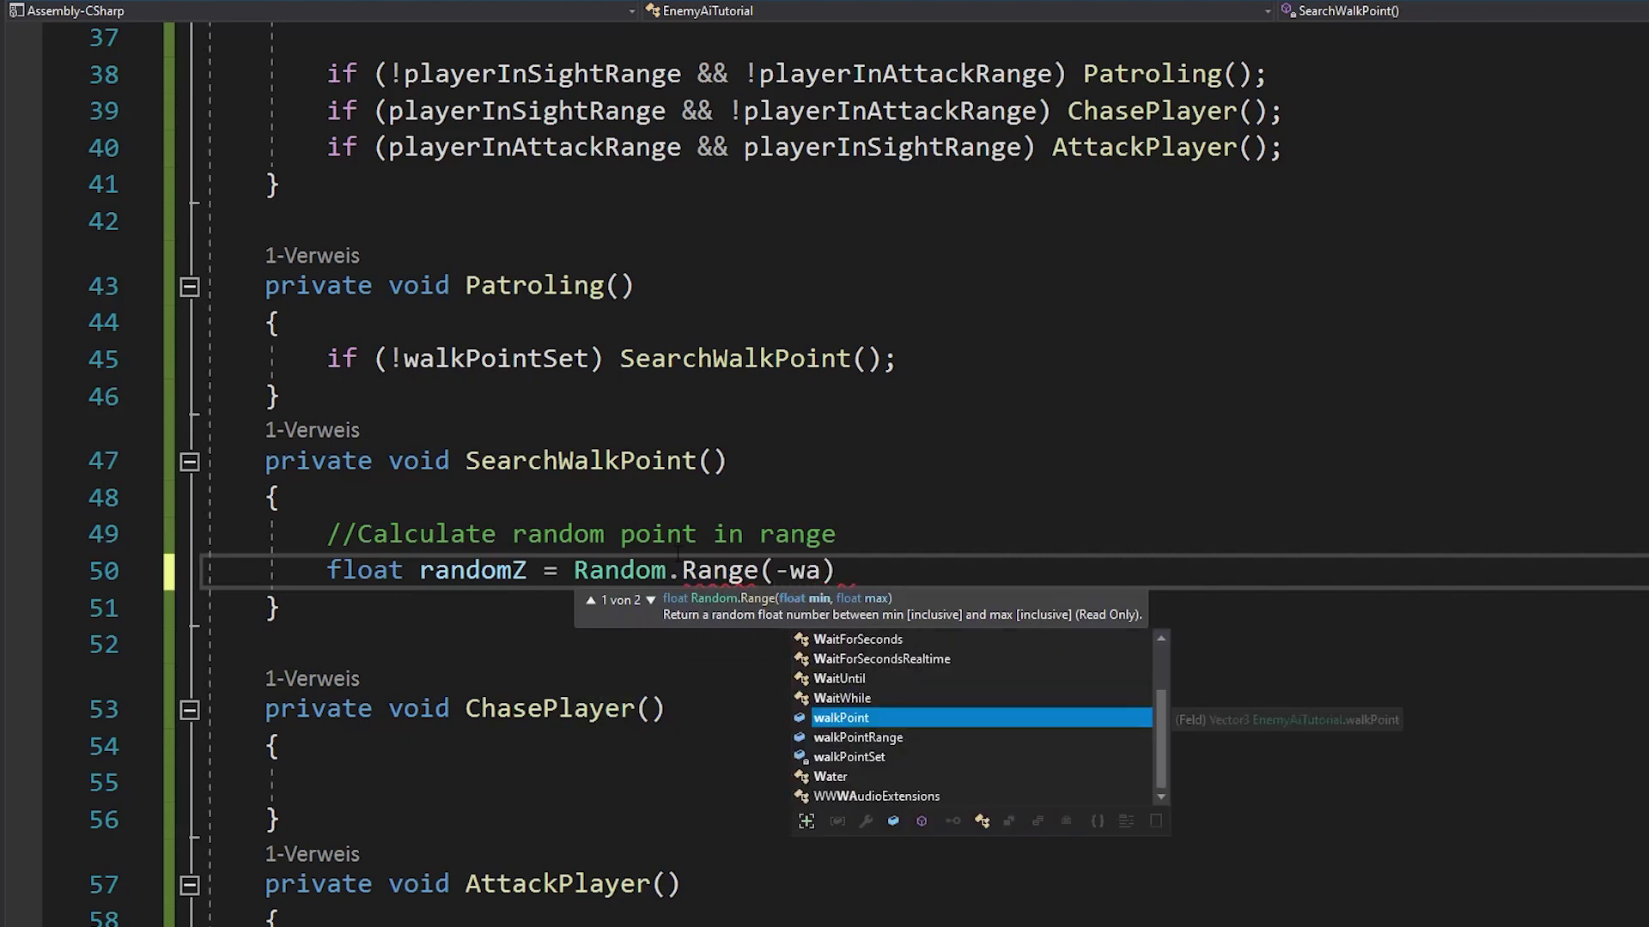
In SearchWalkPoint, compute randomZ and randomX with Random.Range over walkPointRange
{"action": "key", "text": "Down"}
{"action": "key", "text": "Tab"}
{"action": "type", "text": "wal"}
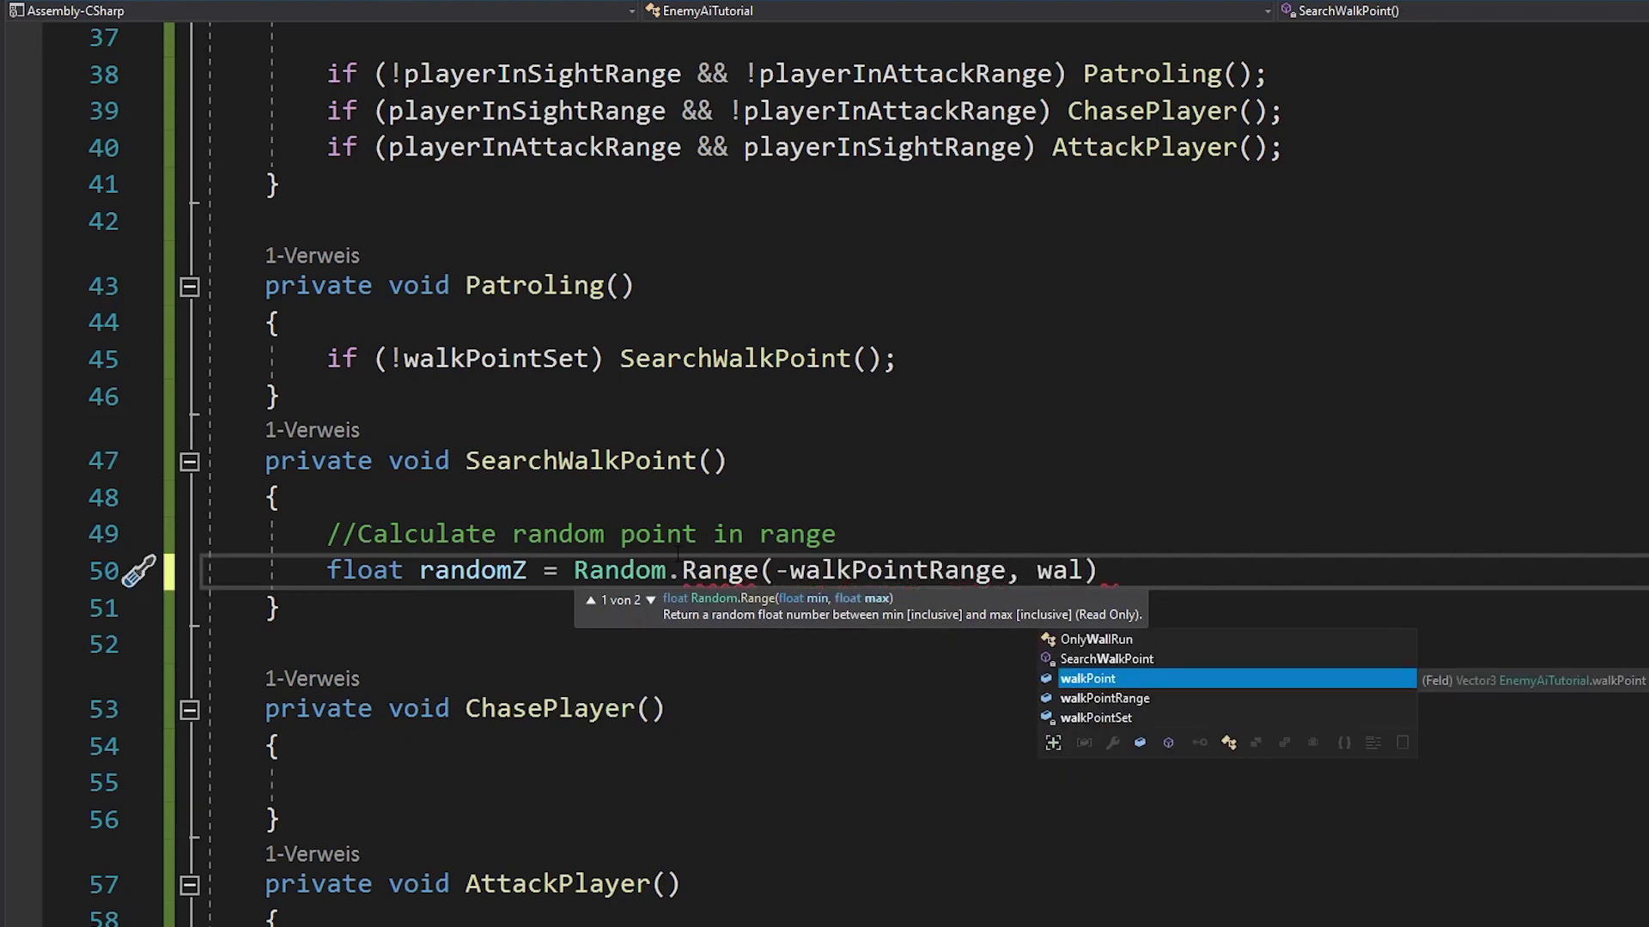
{"action": "key", "text": "Down"}
{"action": "key", "text": "Tab"}
{"action": "type", "text": ";"}
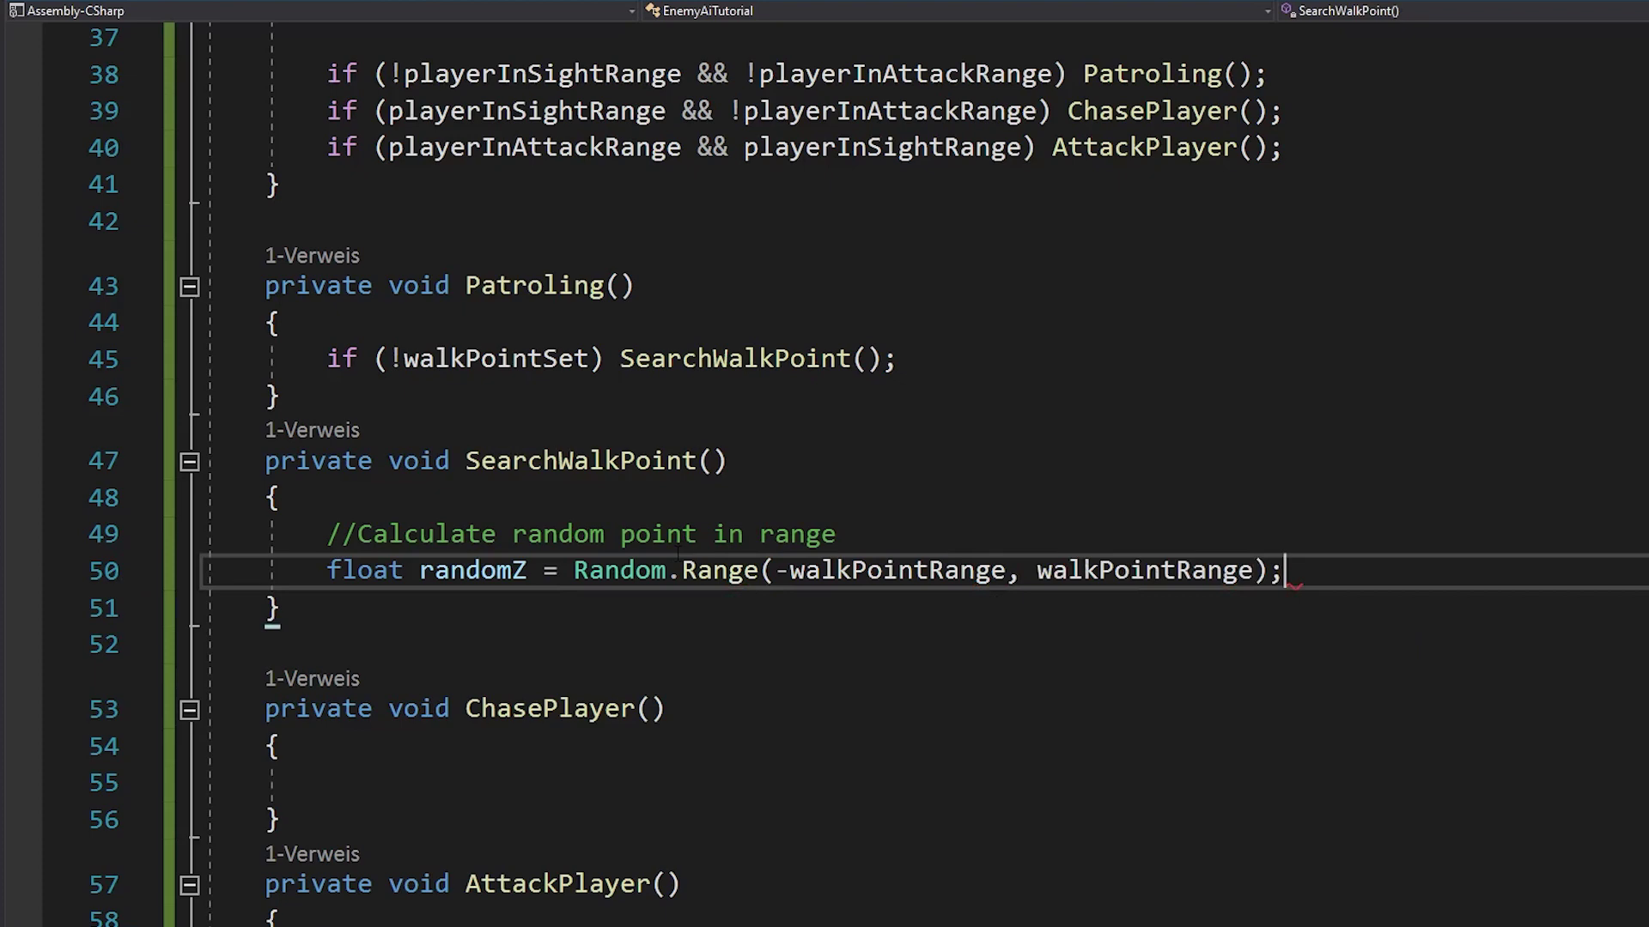
{"action": "scroll", "coordinate": [688, 554], "scroll_direction": "down", "scroll_amount": 2}
{"action": "key", "text": "shift+Home"}
{"action": "key", "text": "ctrl+c"}
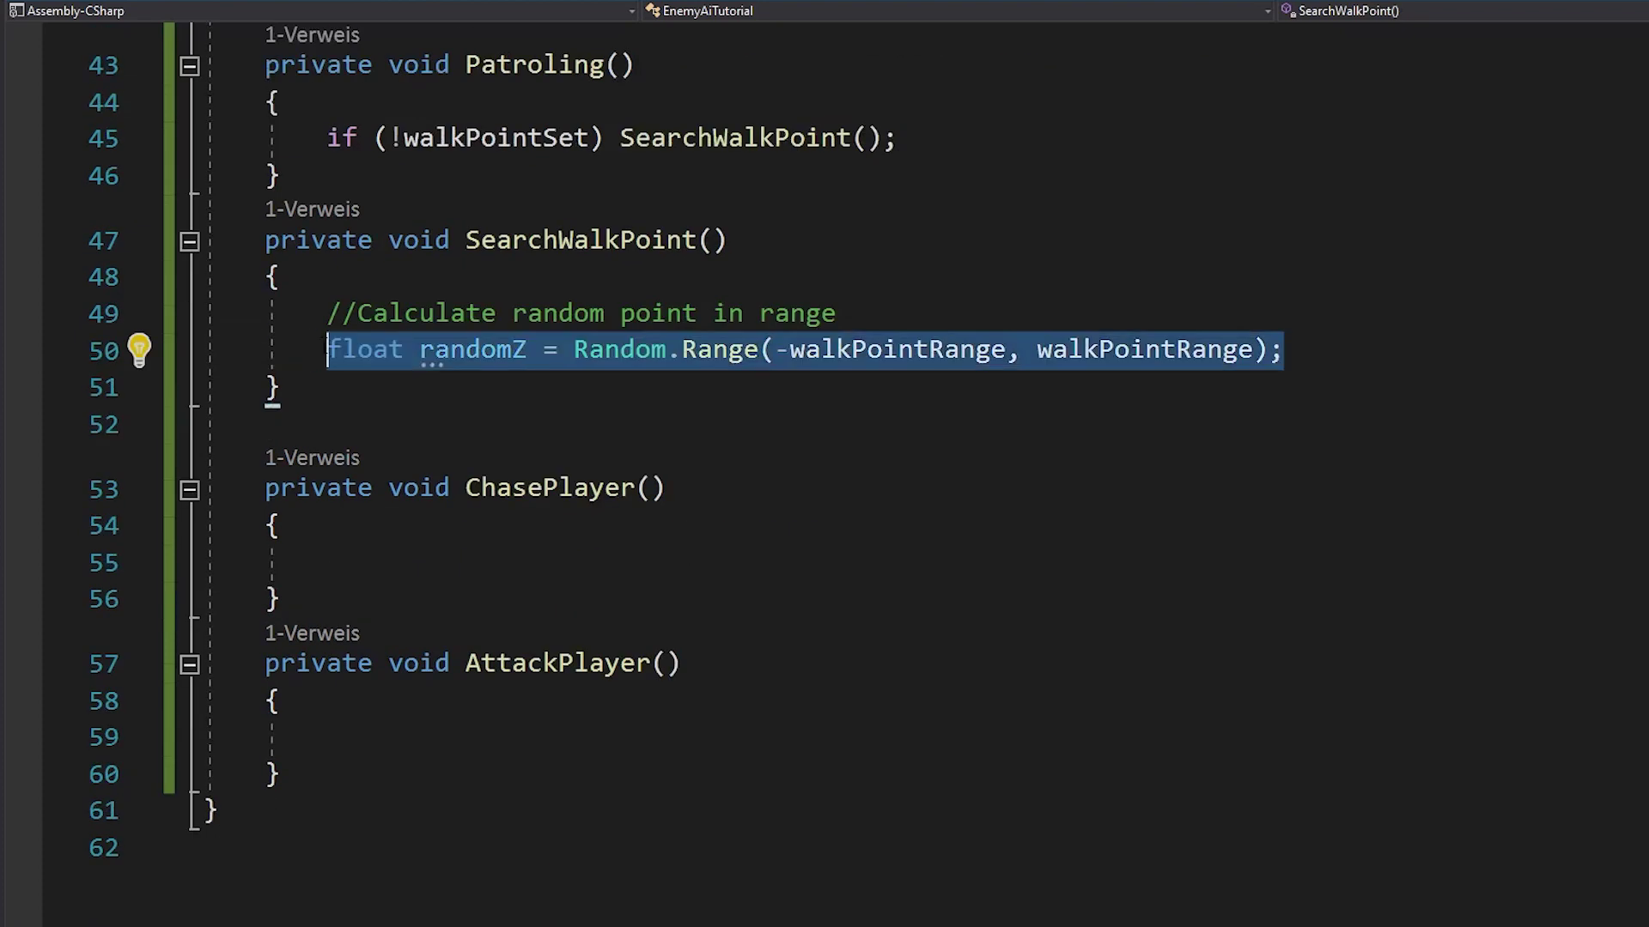
{"action": "left_click", "coordinate": [1340, 348]}
{"action": "key", "text": "Return"}
{"action": "key", "text": "ctrl+v"}
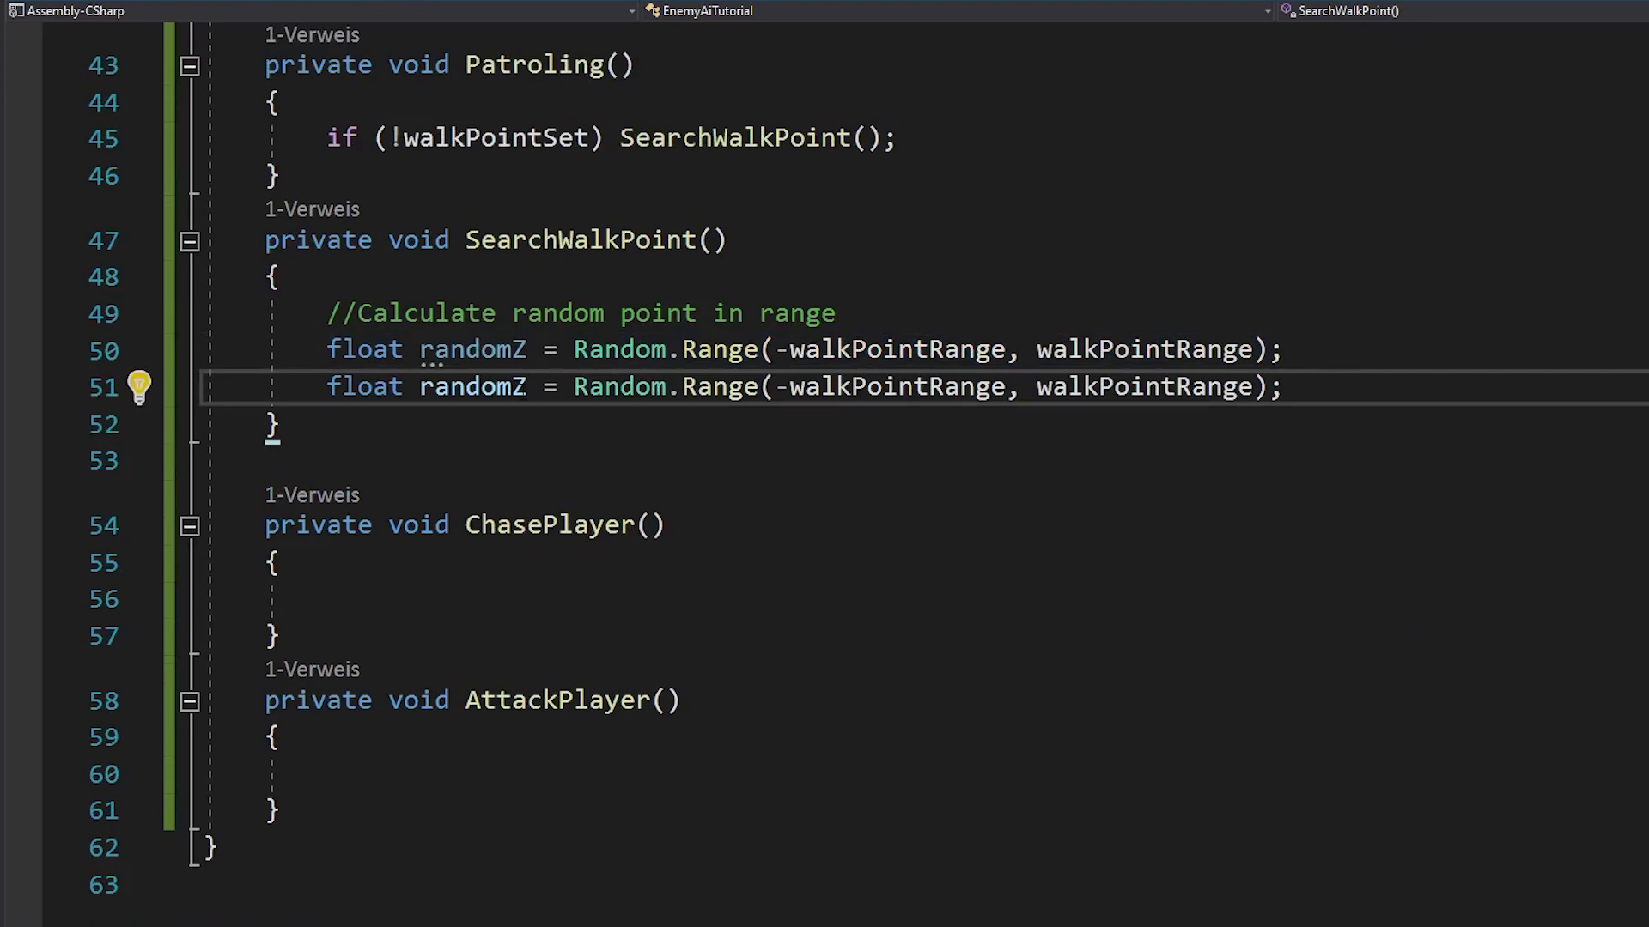
{"action": "type", "text": "randomX"}
Build walkPoint with new Vector3 and set walkPointSet when a downward raycast hits whatIsGround
{"action": "left_click", "coordinate": [1336, 387]}
{"action": "key", "text": "Return"}
{"action": "key", "text": "Return"}
{"action": "type", "text": "walkPoint"}
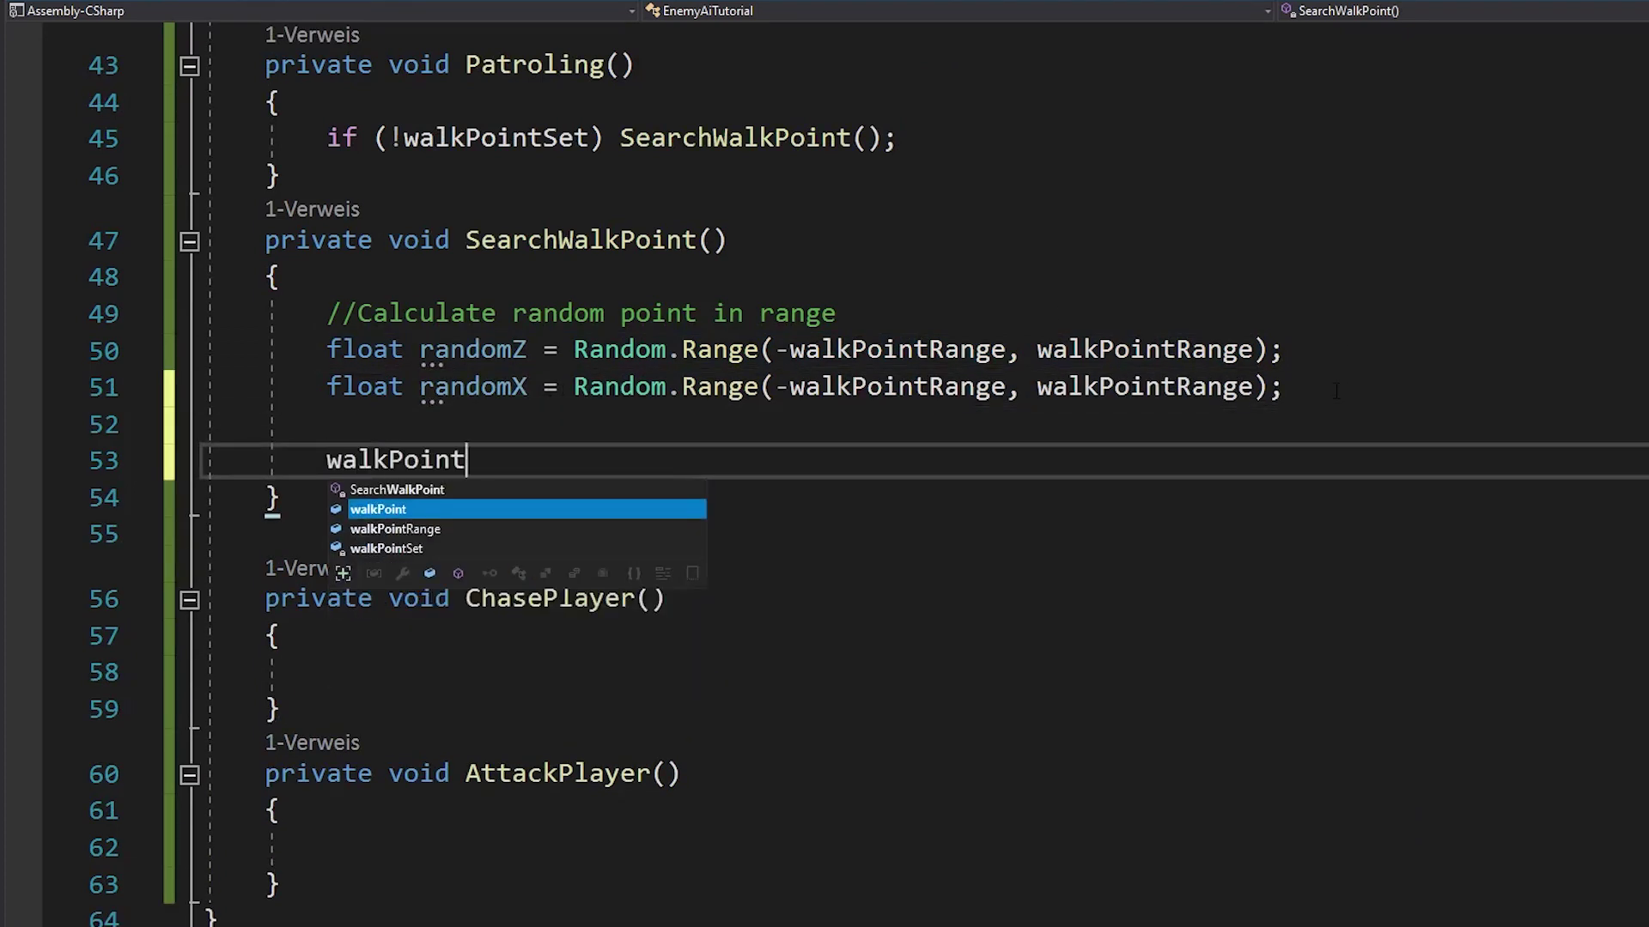
{"action": "type", "text": " = new Vector3("}
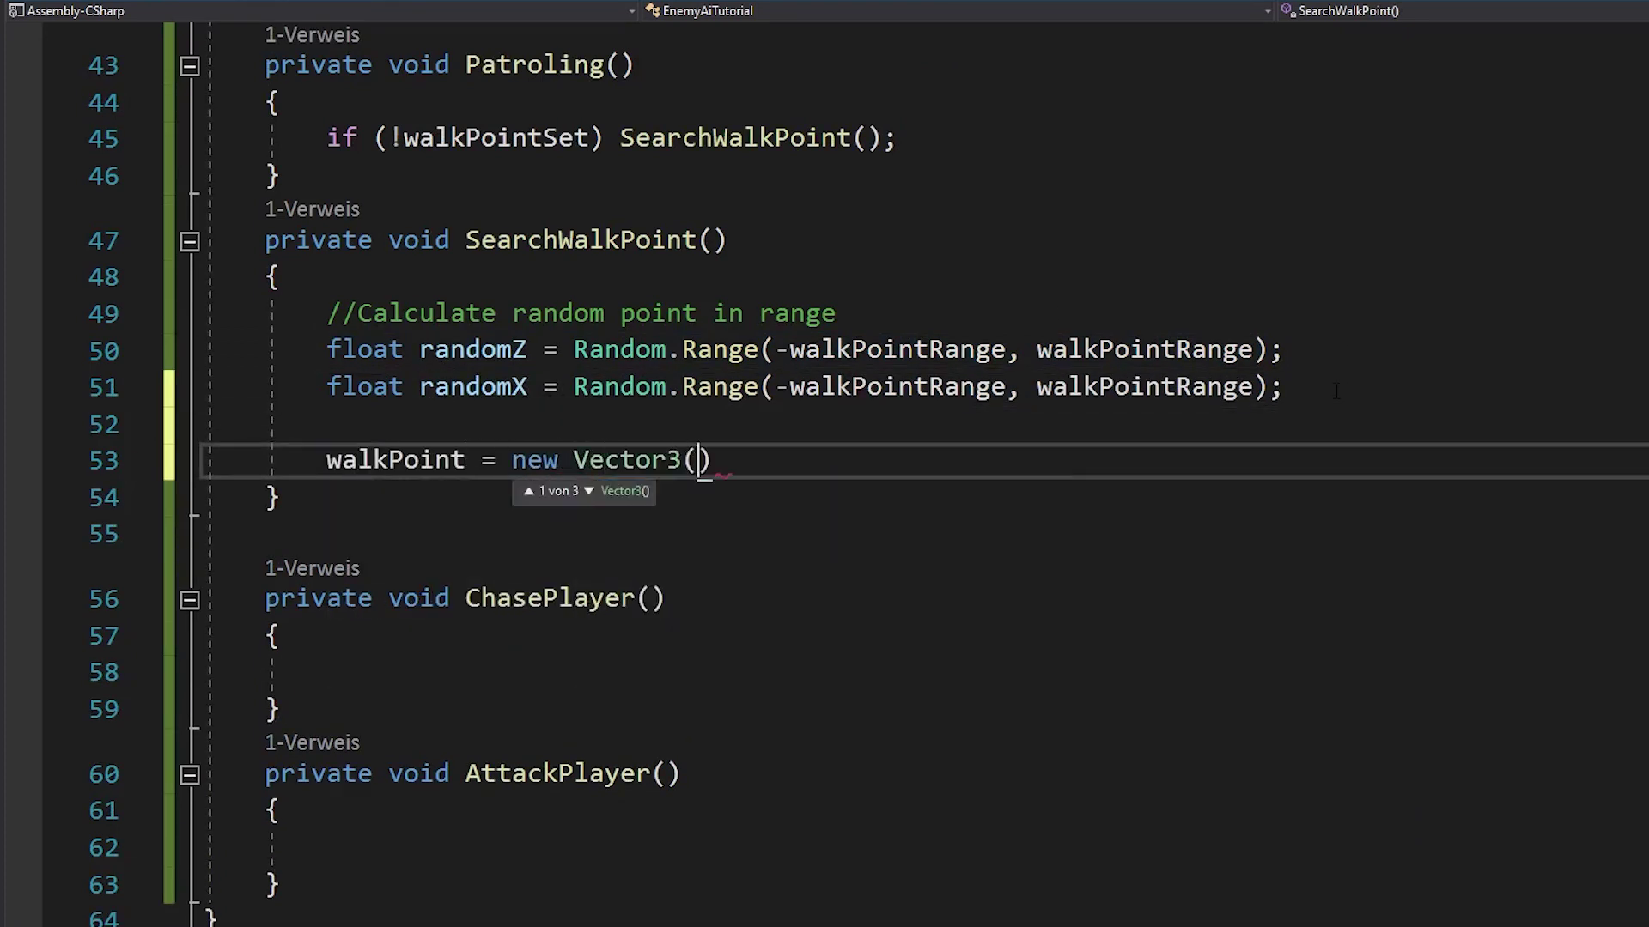
{"action": "type", "text": "transform.position.x + random"}
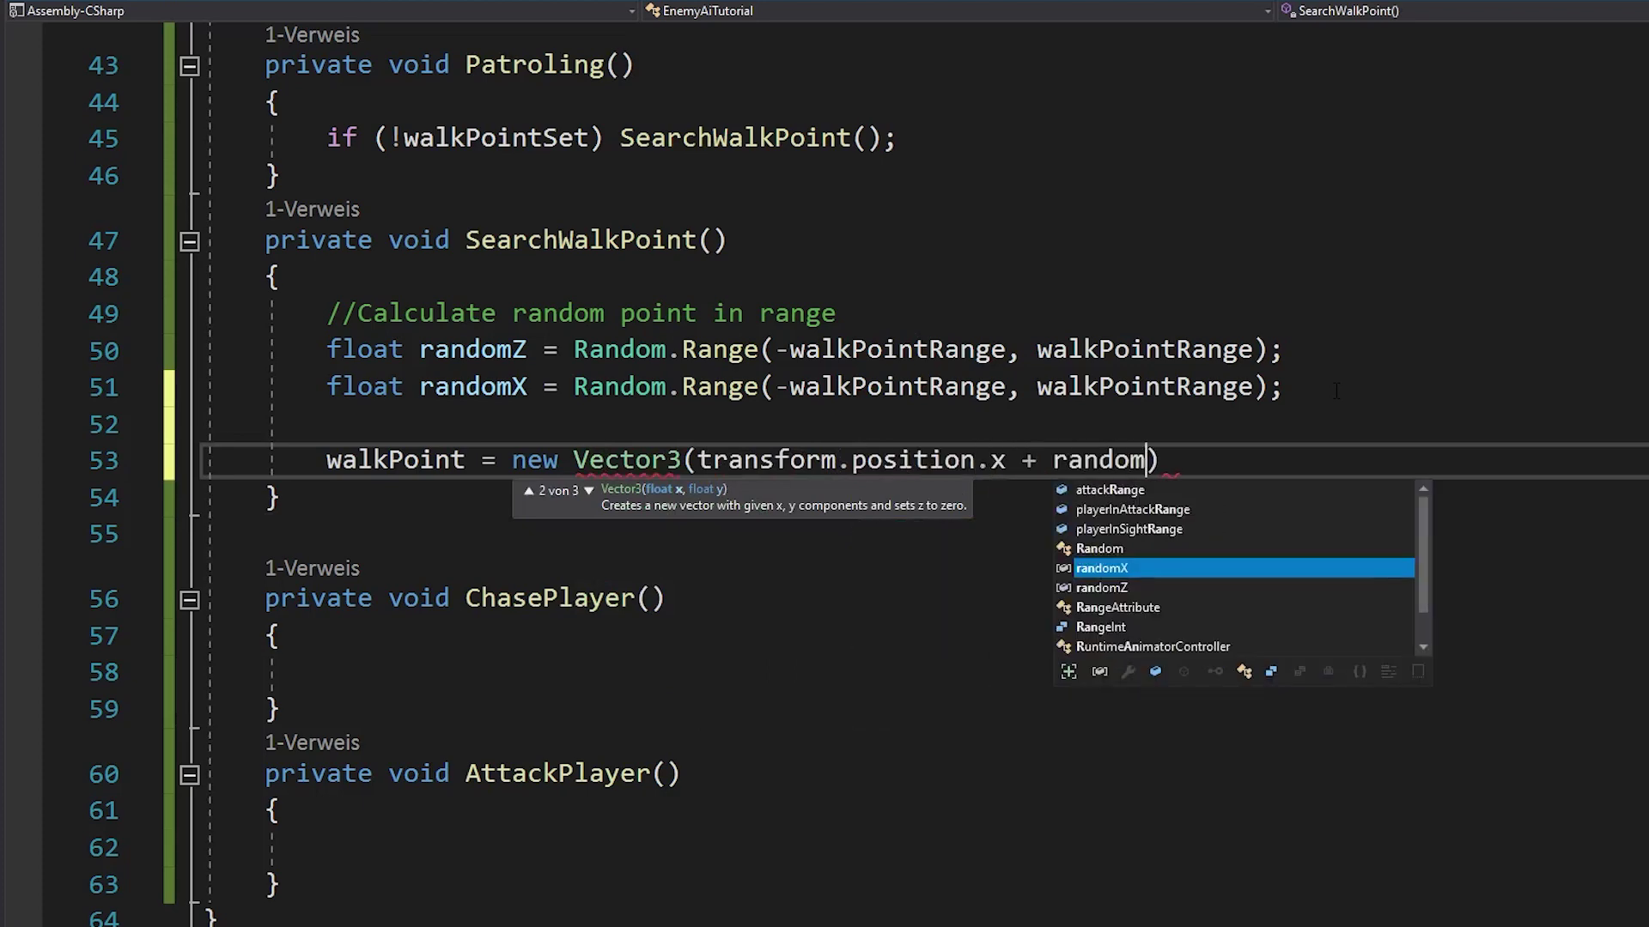
{"action": "type", "text": "X, transform.position."}
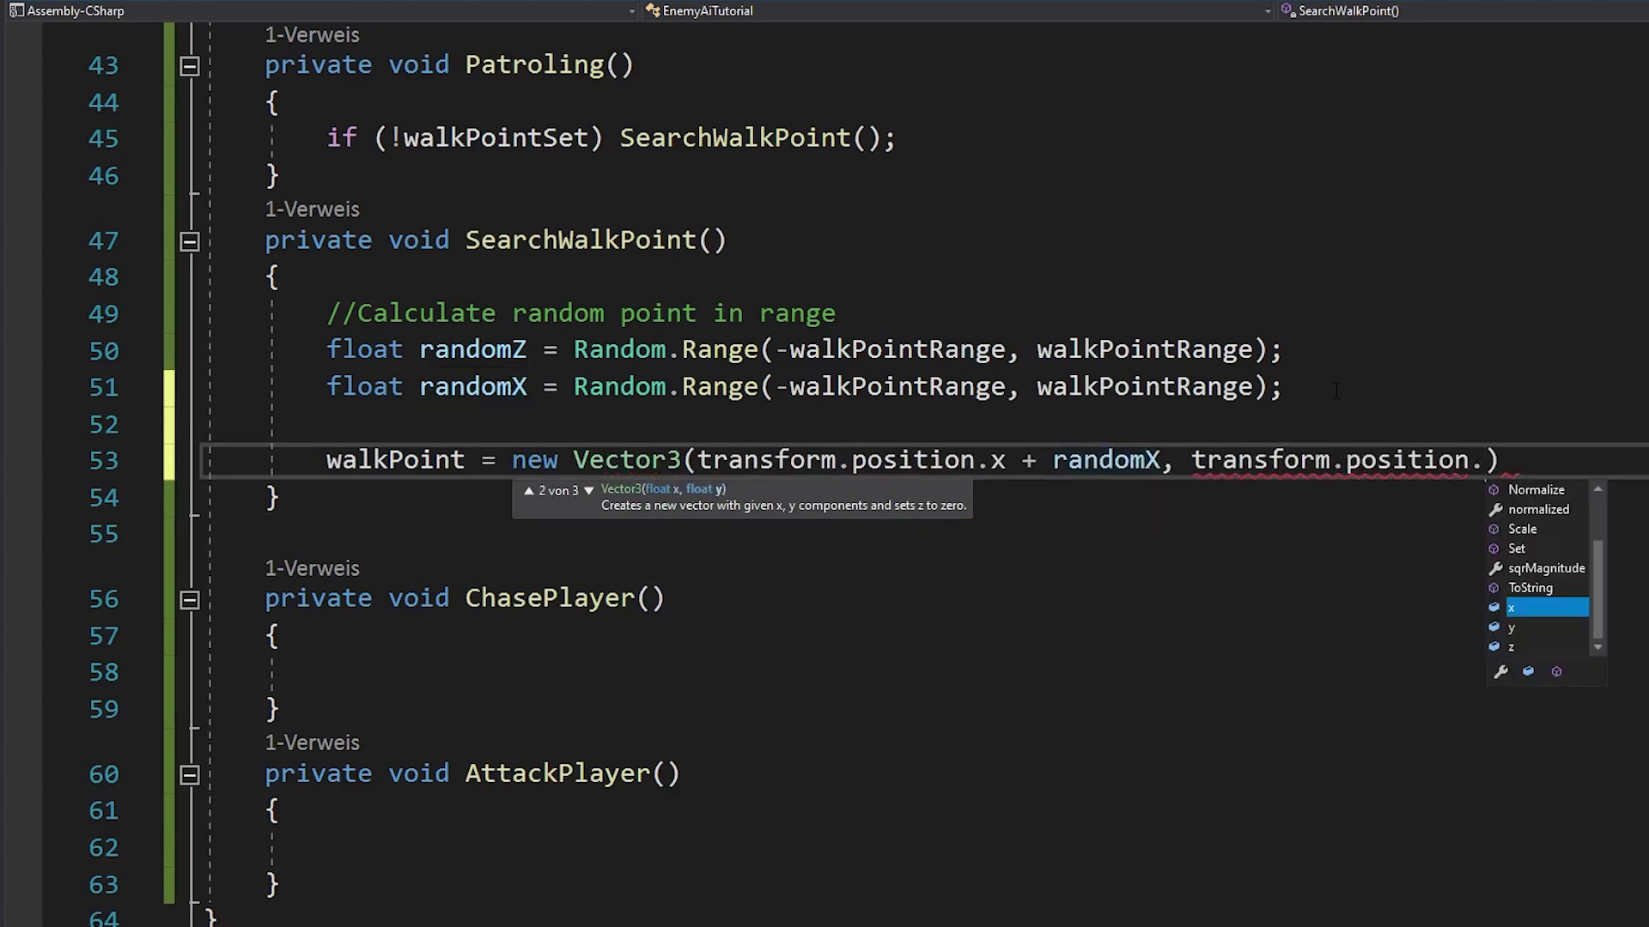
{"action": "type", "text": "y, transform.position.z + r"}
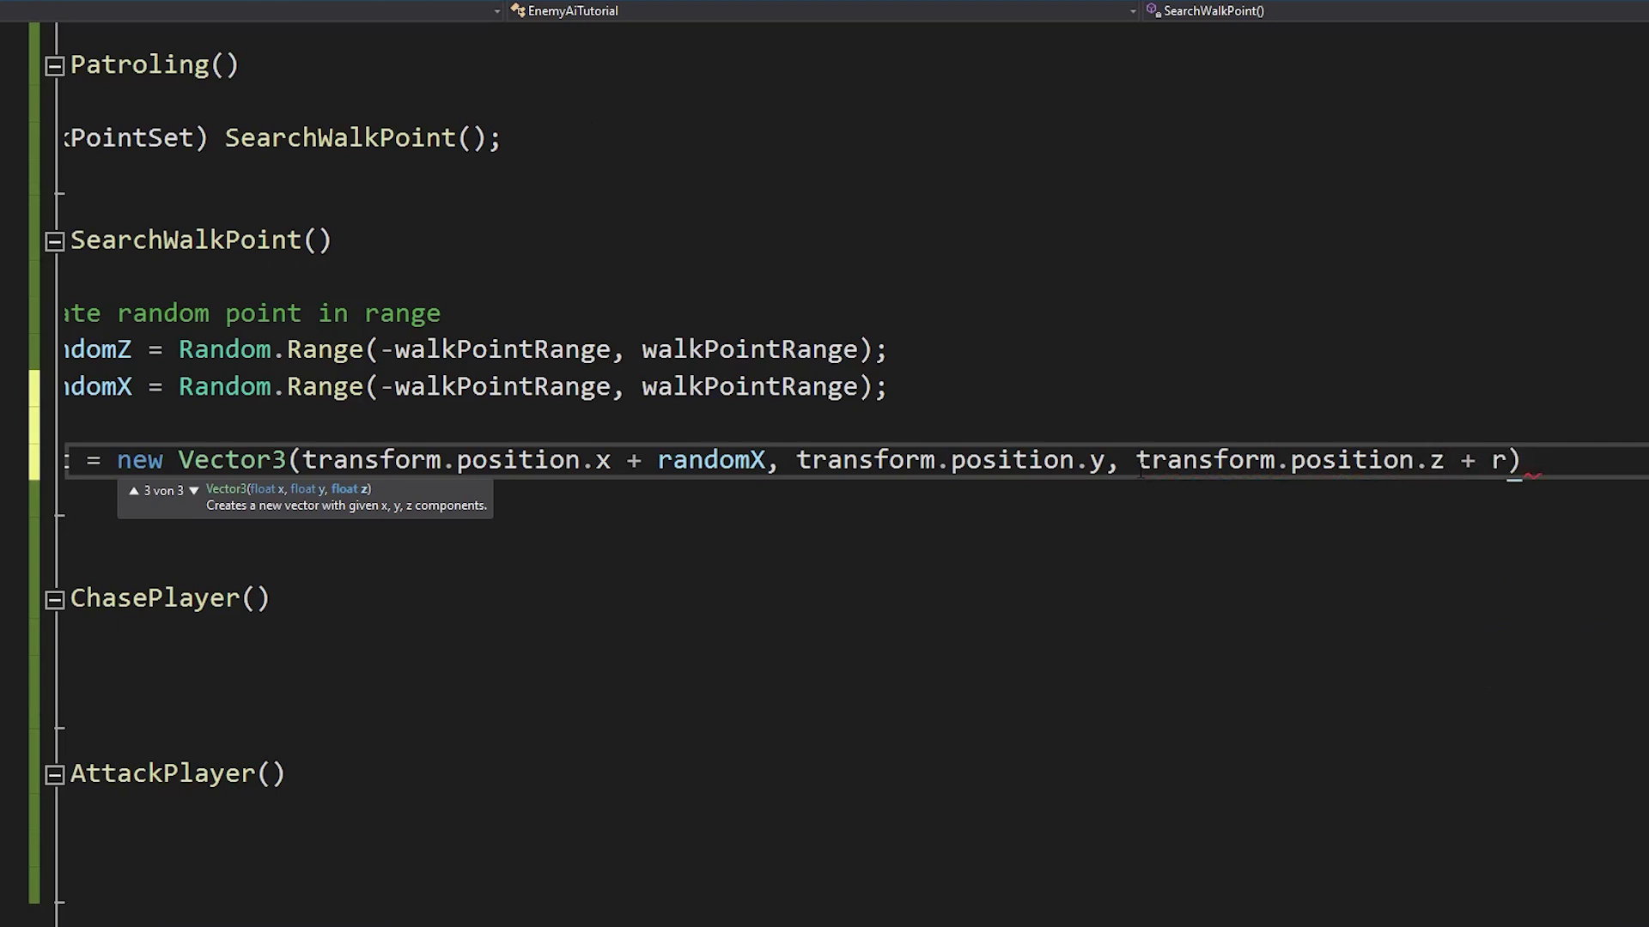
{"action": "type", "text": "andomZ);"}
{"action": "key", "text": "Return"}
{"action": "key", "text": "Return"}
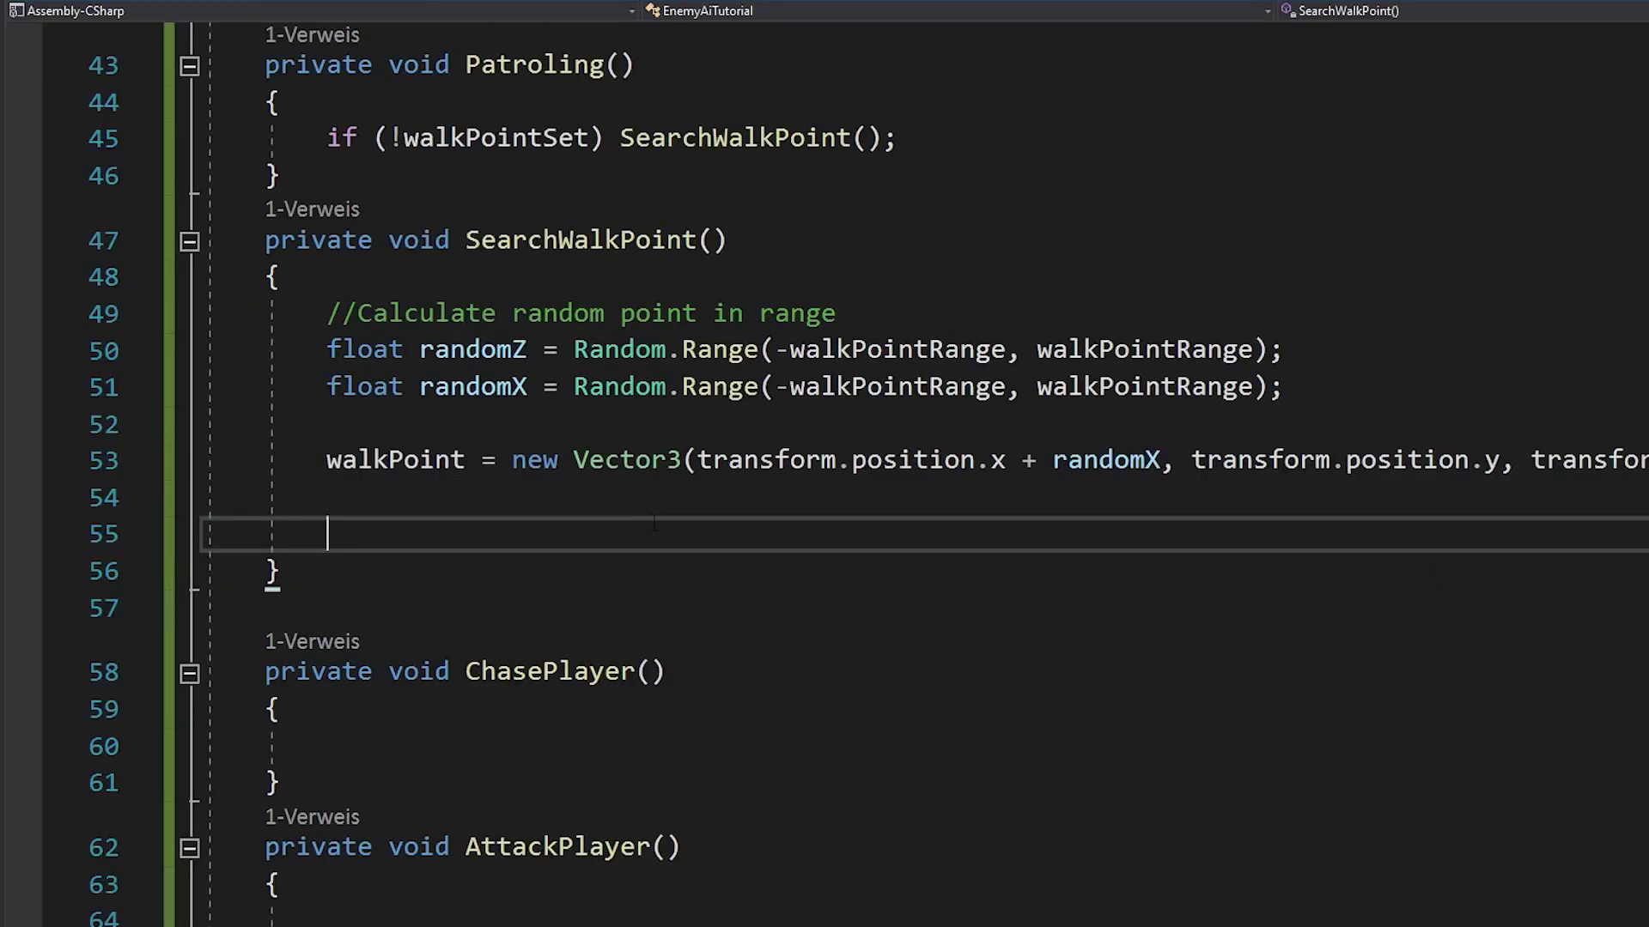
{"action": "type", "text": "if(Physis"}
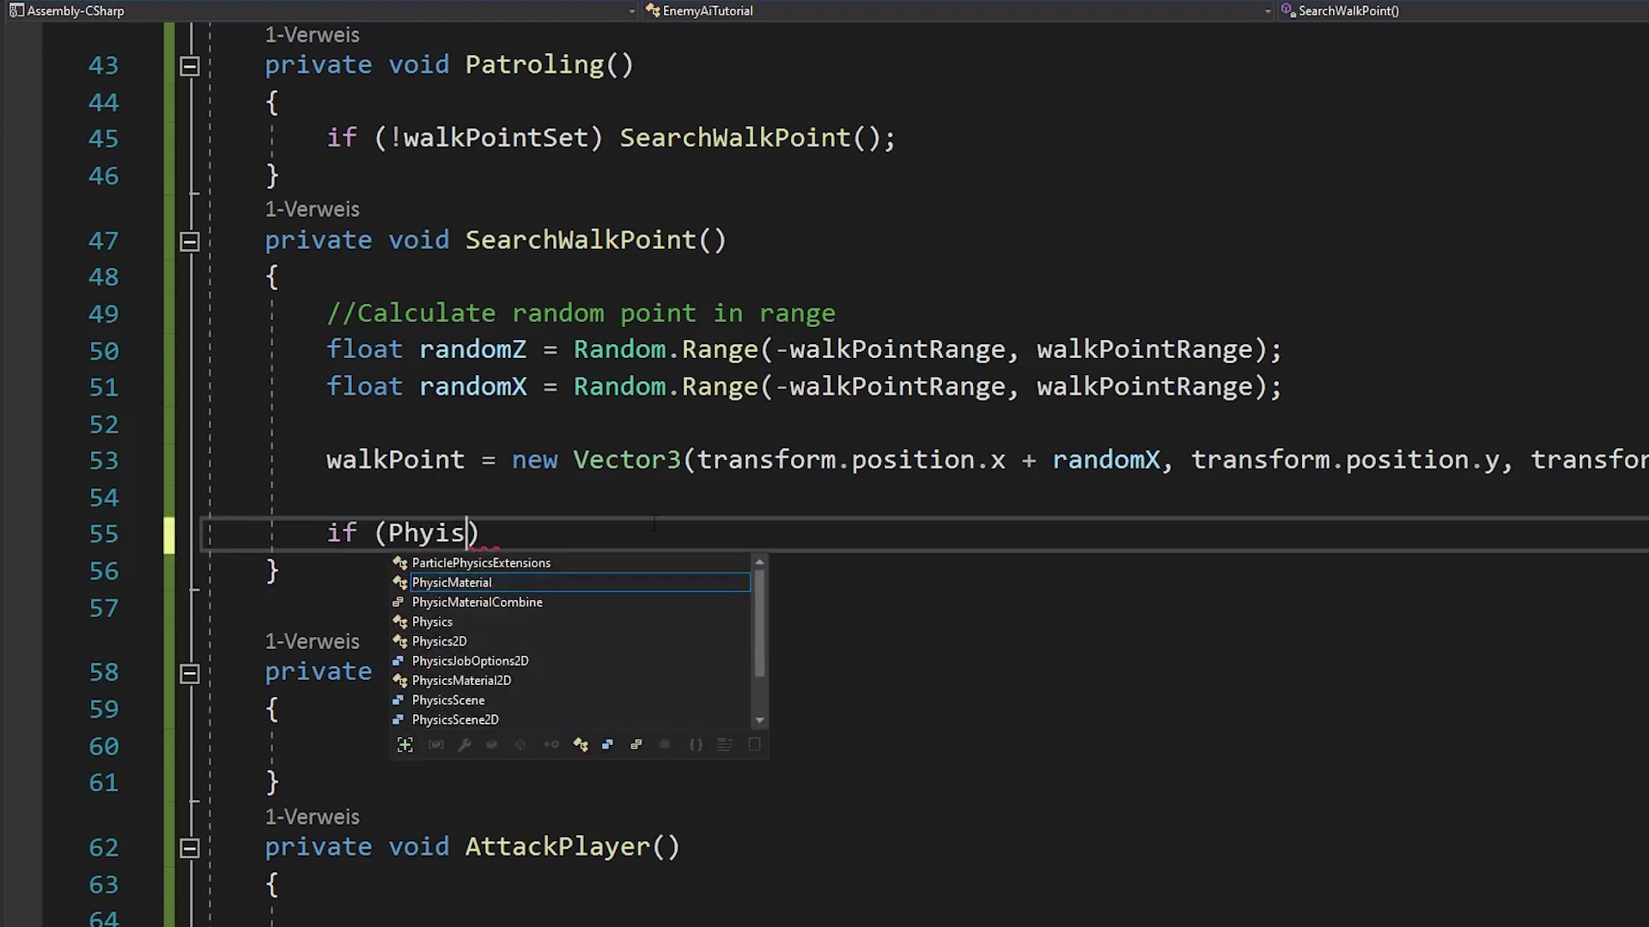
{"action": "key", "text": "BackSpace"}
{"action": "key", "text": "BackSpace"}
{"action": "type", "text": "ics.Raycast(walk"}
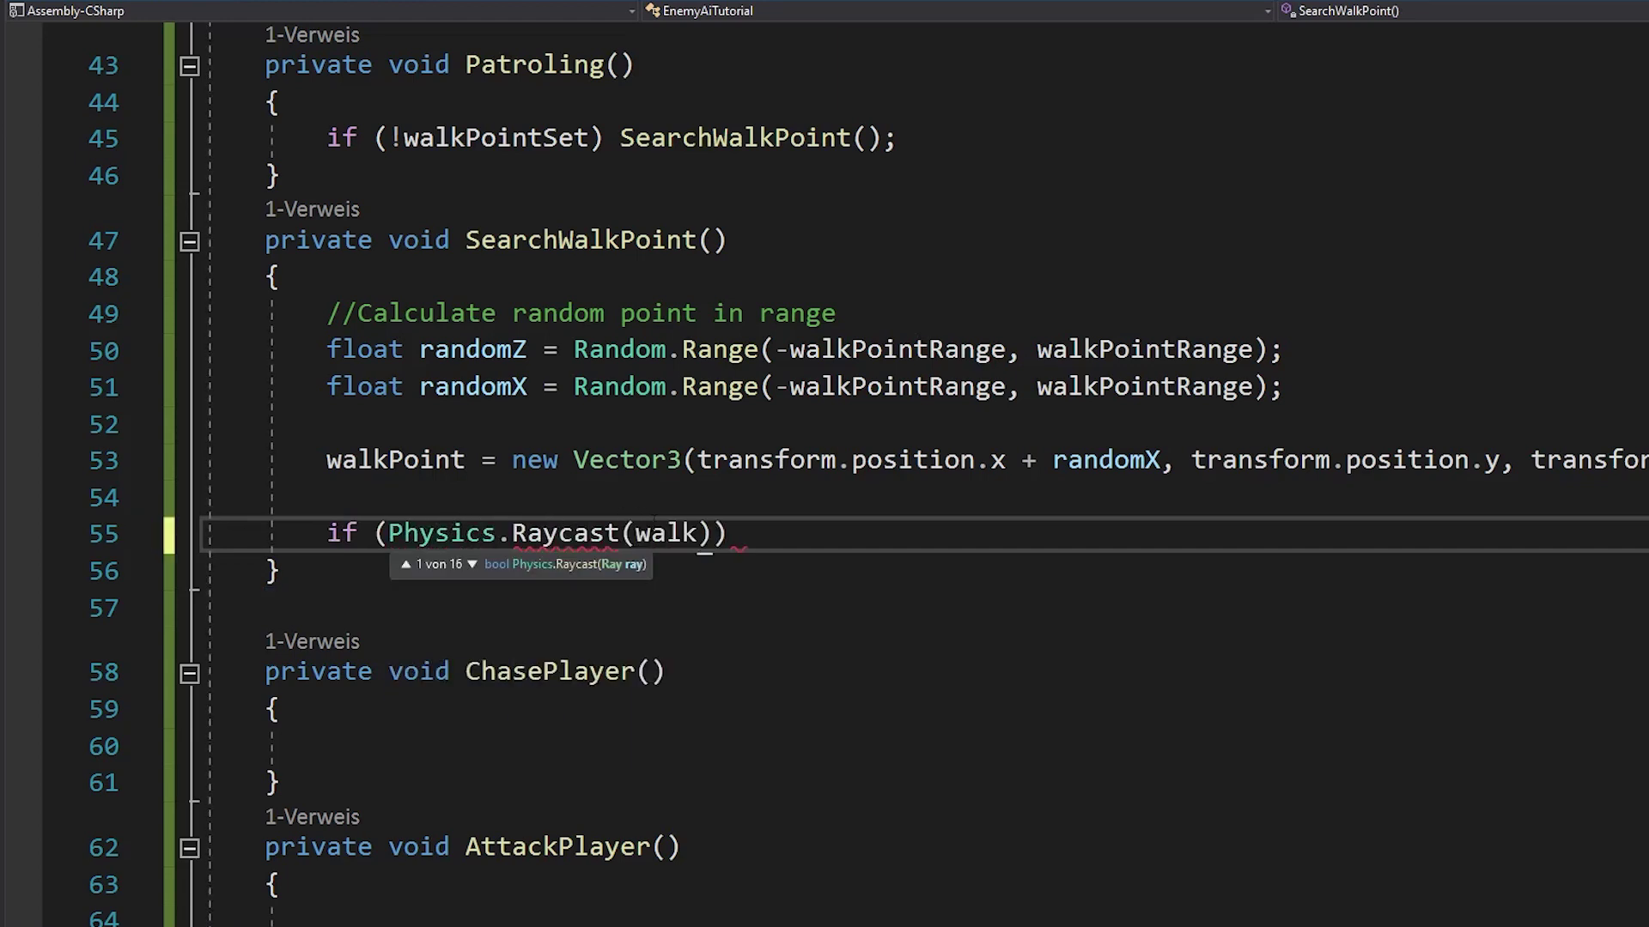
{"action": "type", "text": "Point, -transform.up"}
{"action": "key", "text": "Escape"}
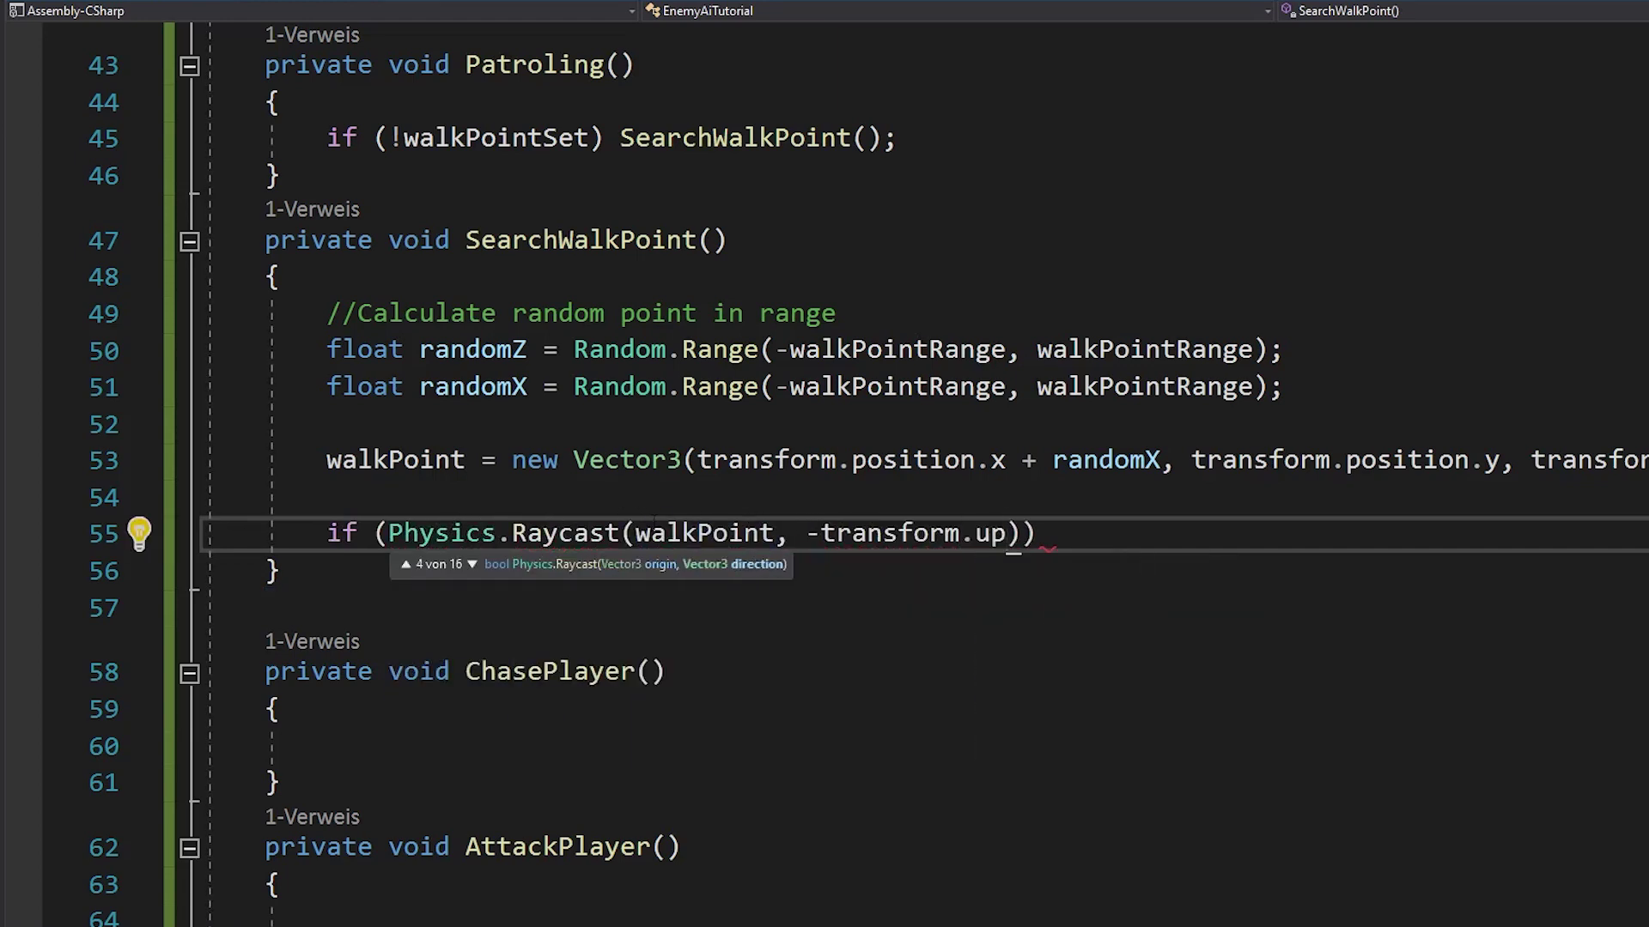
{"action": "type", "text": ", 2f, wha"}
{"action": "key", "text": "Tab"}
{"action": "key", "text": "End"}
{"action": "key", "text": "Return"}
{"action": "type", "text": "walk"}
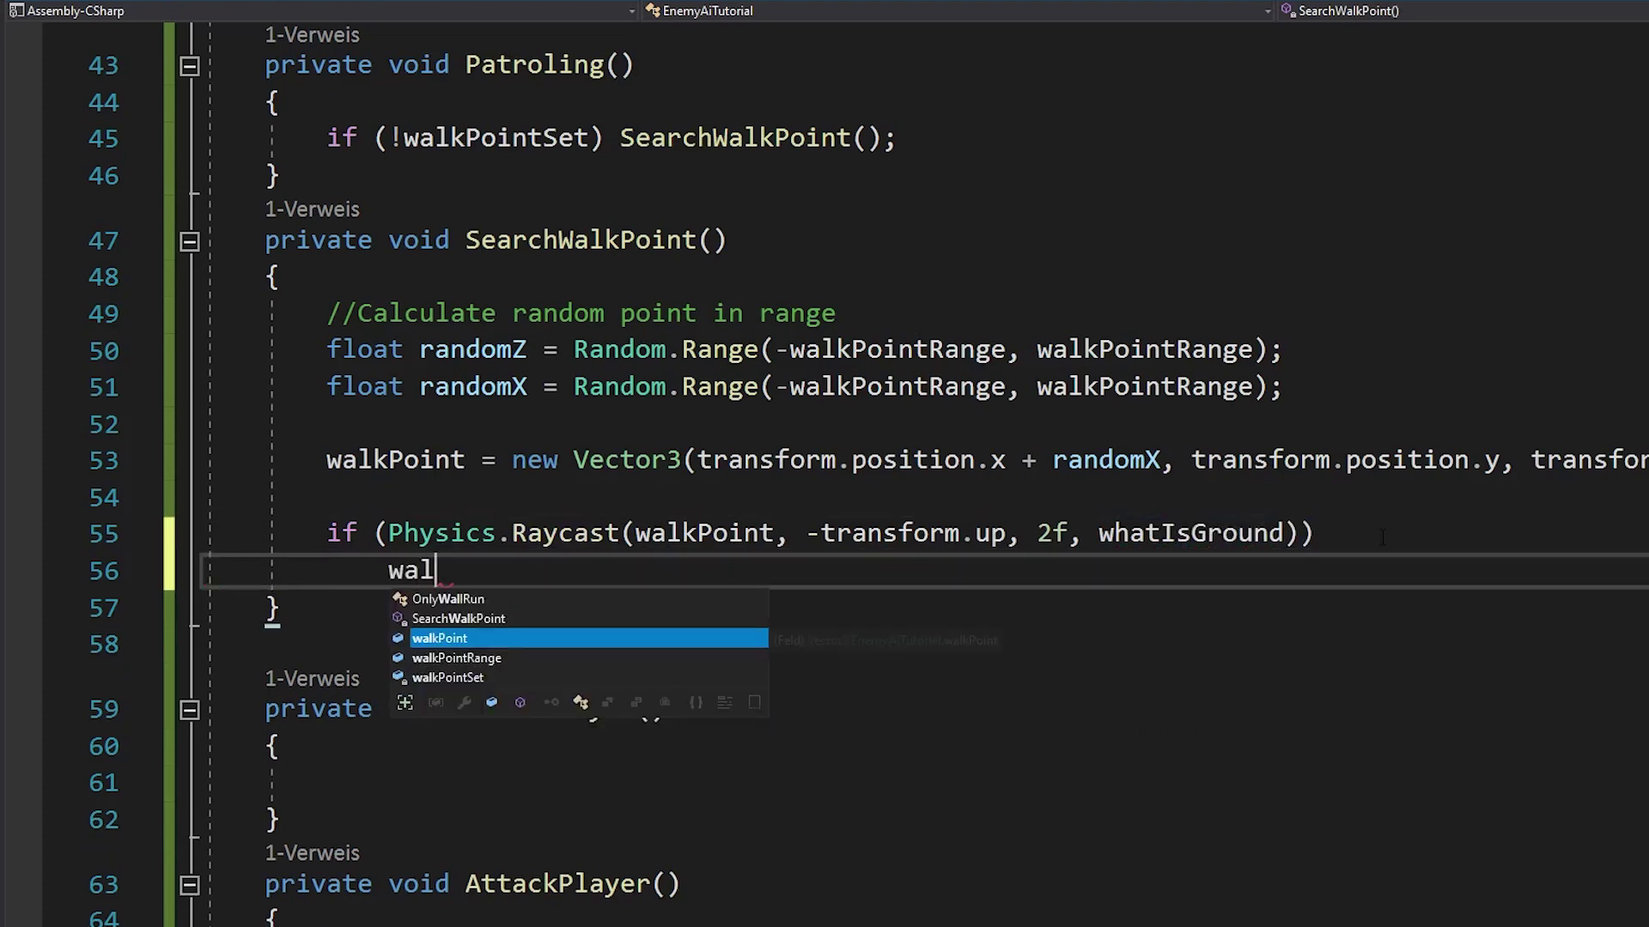
{"action": "key", "text": "Tab"}
{"action": "type", "text": "true;"}
{"action": "scroll", "coordinate": [1382, 540], "scroll_direction": "up", "scroll_amount": 4}
{"action": "left_click", "coordinate": [1038, 531]}
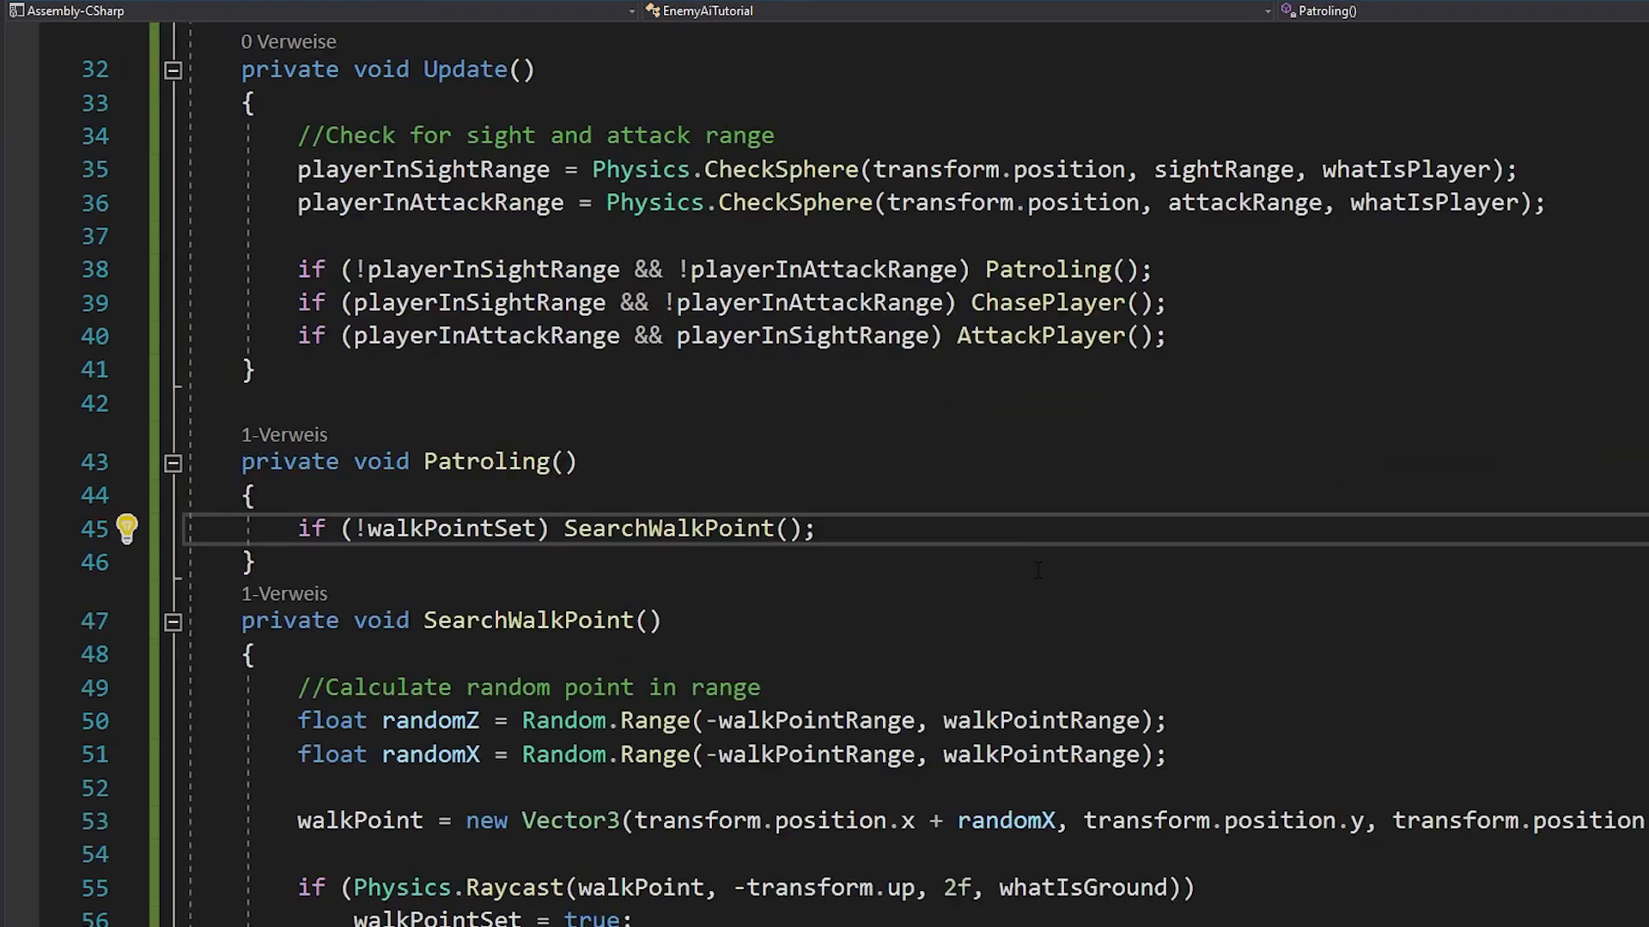
In Patroling, set the destination, compute distanceToWalkPoint, and clear walkPointSet when magnitude < 1f
{"action": "key", "text": "Return"}
{"action": "key", "text": "Return"}
{"action": "type", "text": "if ("}
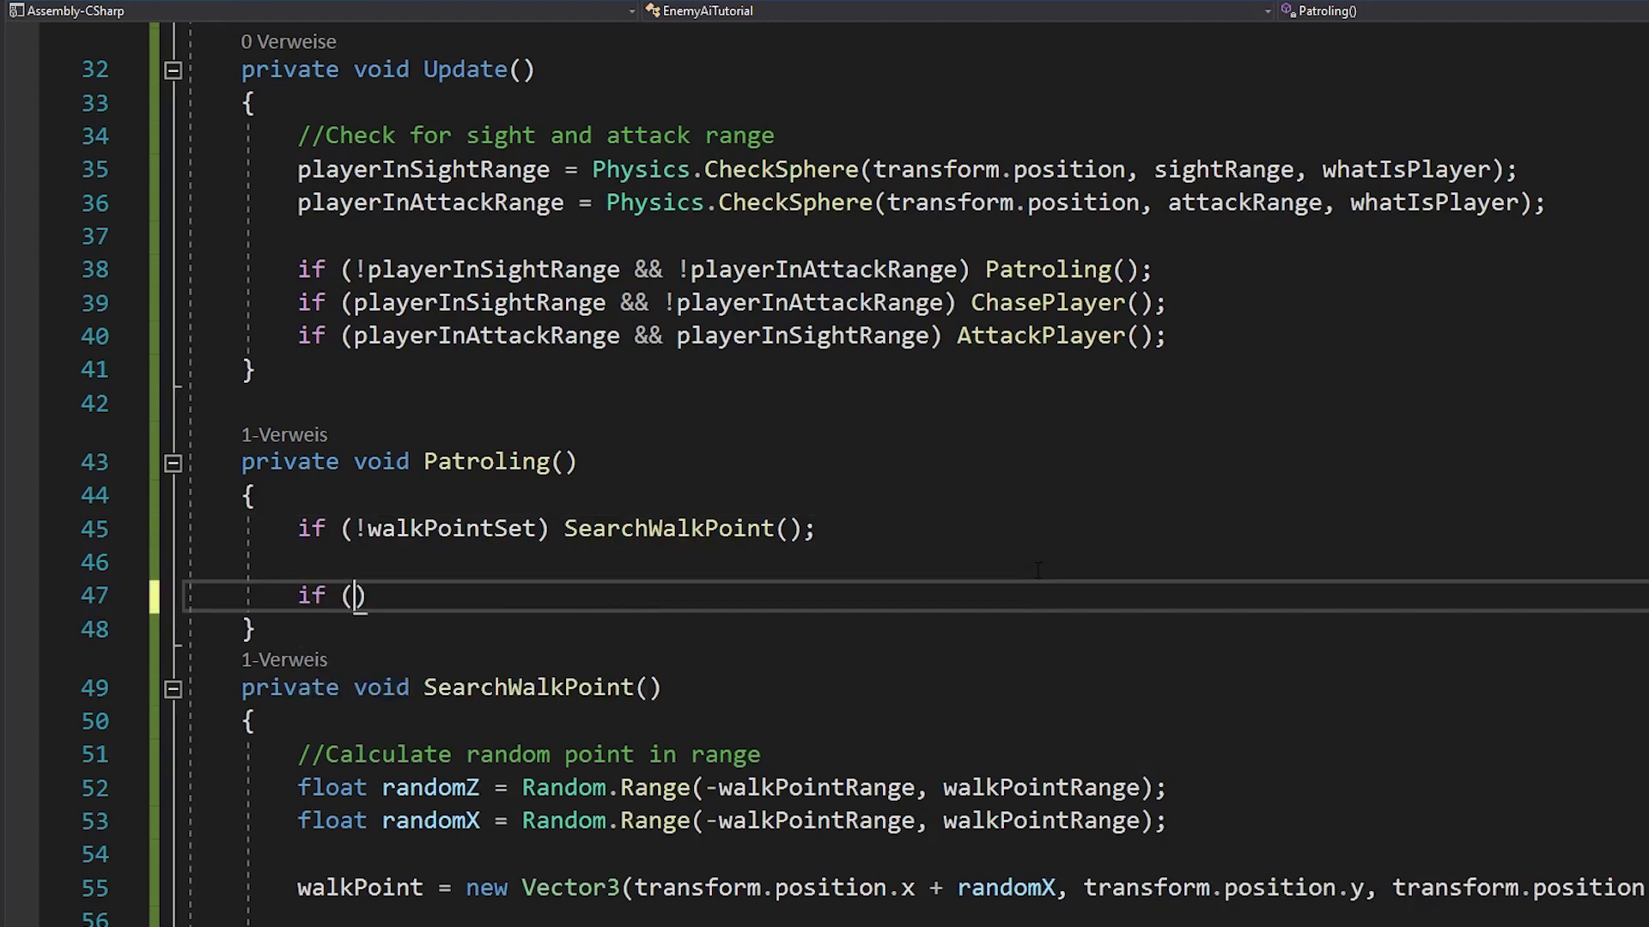
{"action": "type", "text": "walkPointSet"}
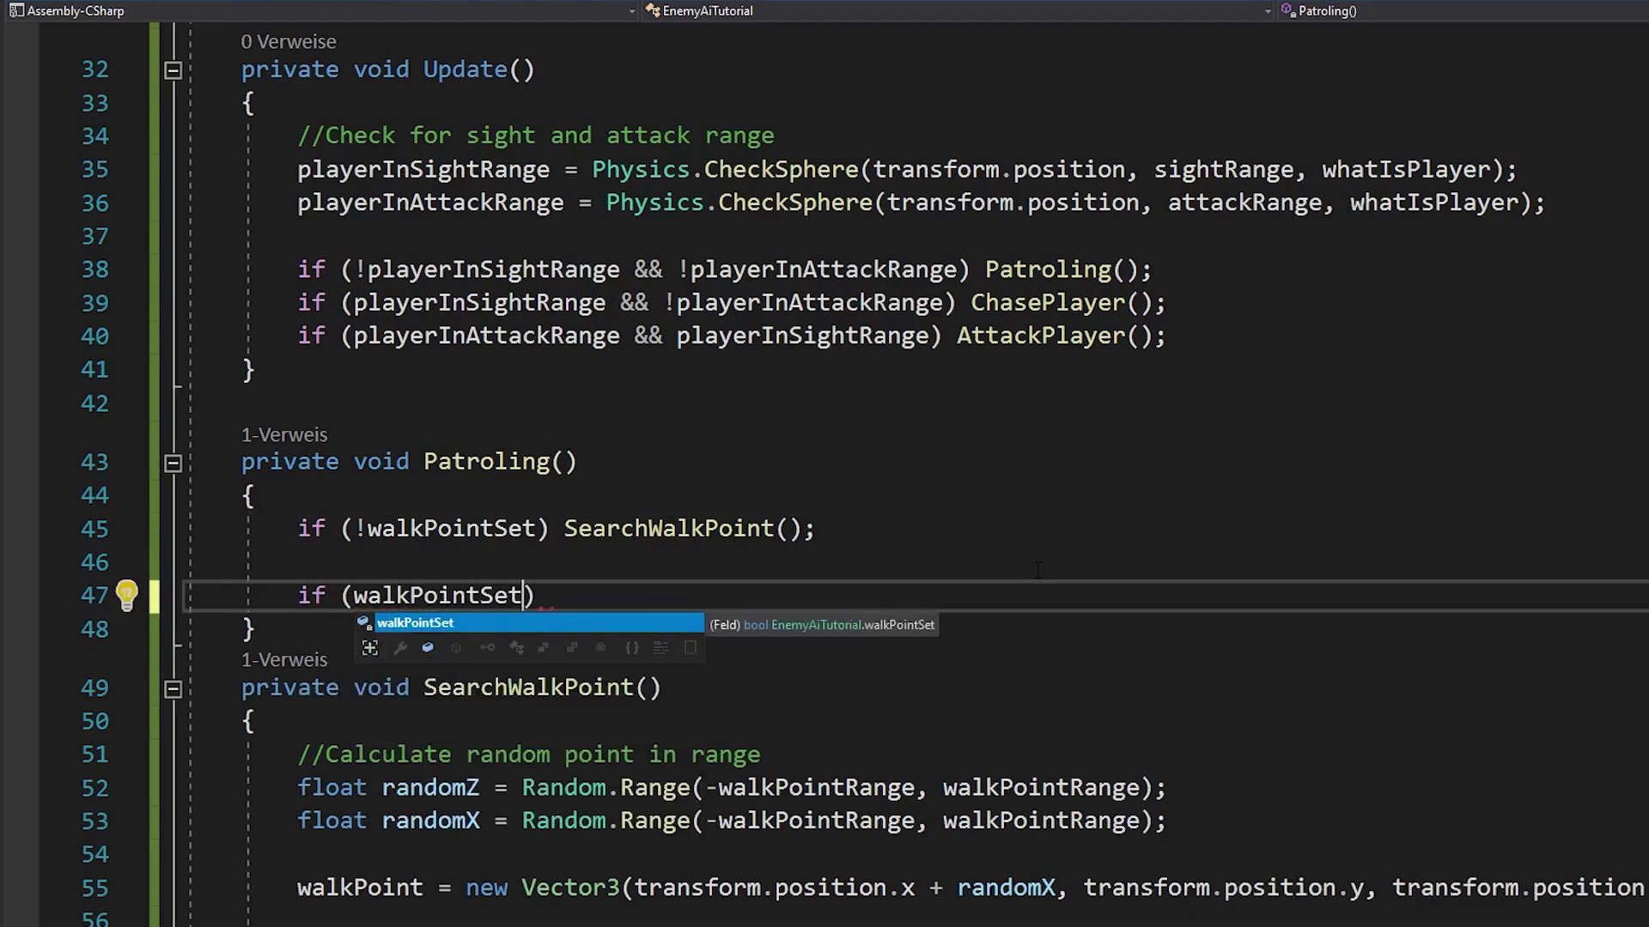
{"action": "type", "text": ")"}
{"action": "key", "text": "Return"}
{"action": "type", "text": "agent.SetDestination(walk"}
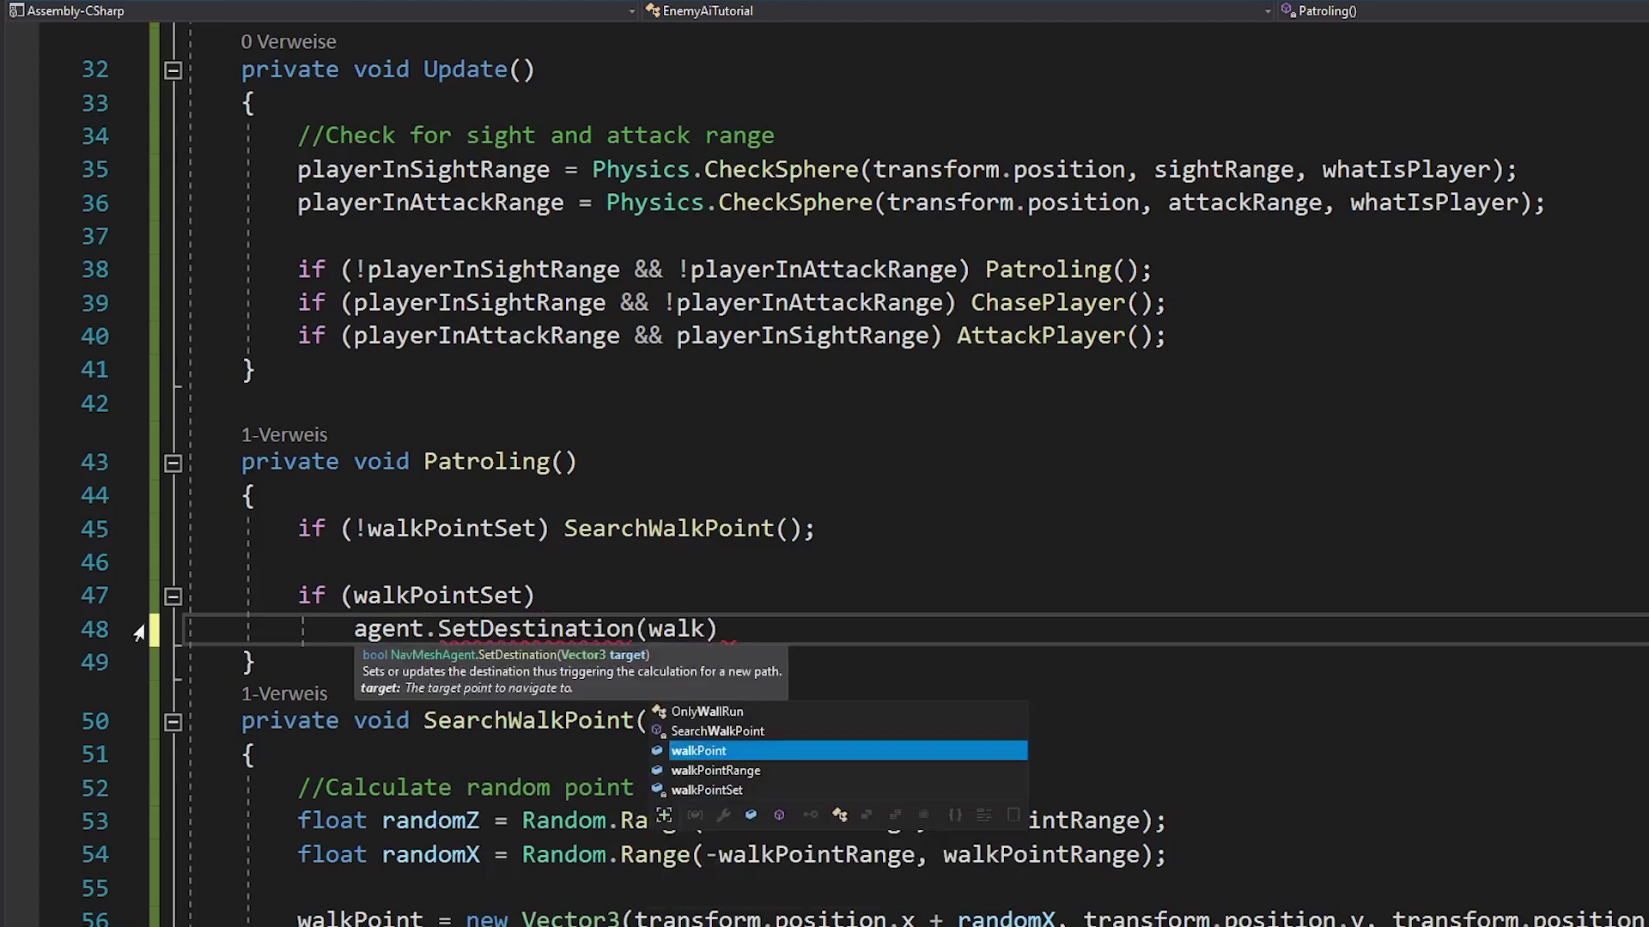
{"action": "type", "text": "Point);"}
{"action": "key", "text": "Return"}
{"action": "key", "text": "Return"}
{"action": "type", "text": "Vector3 dis"}
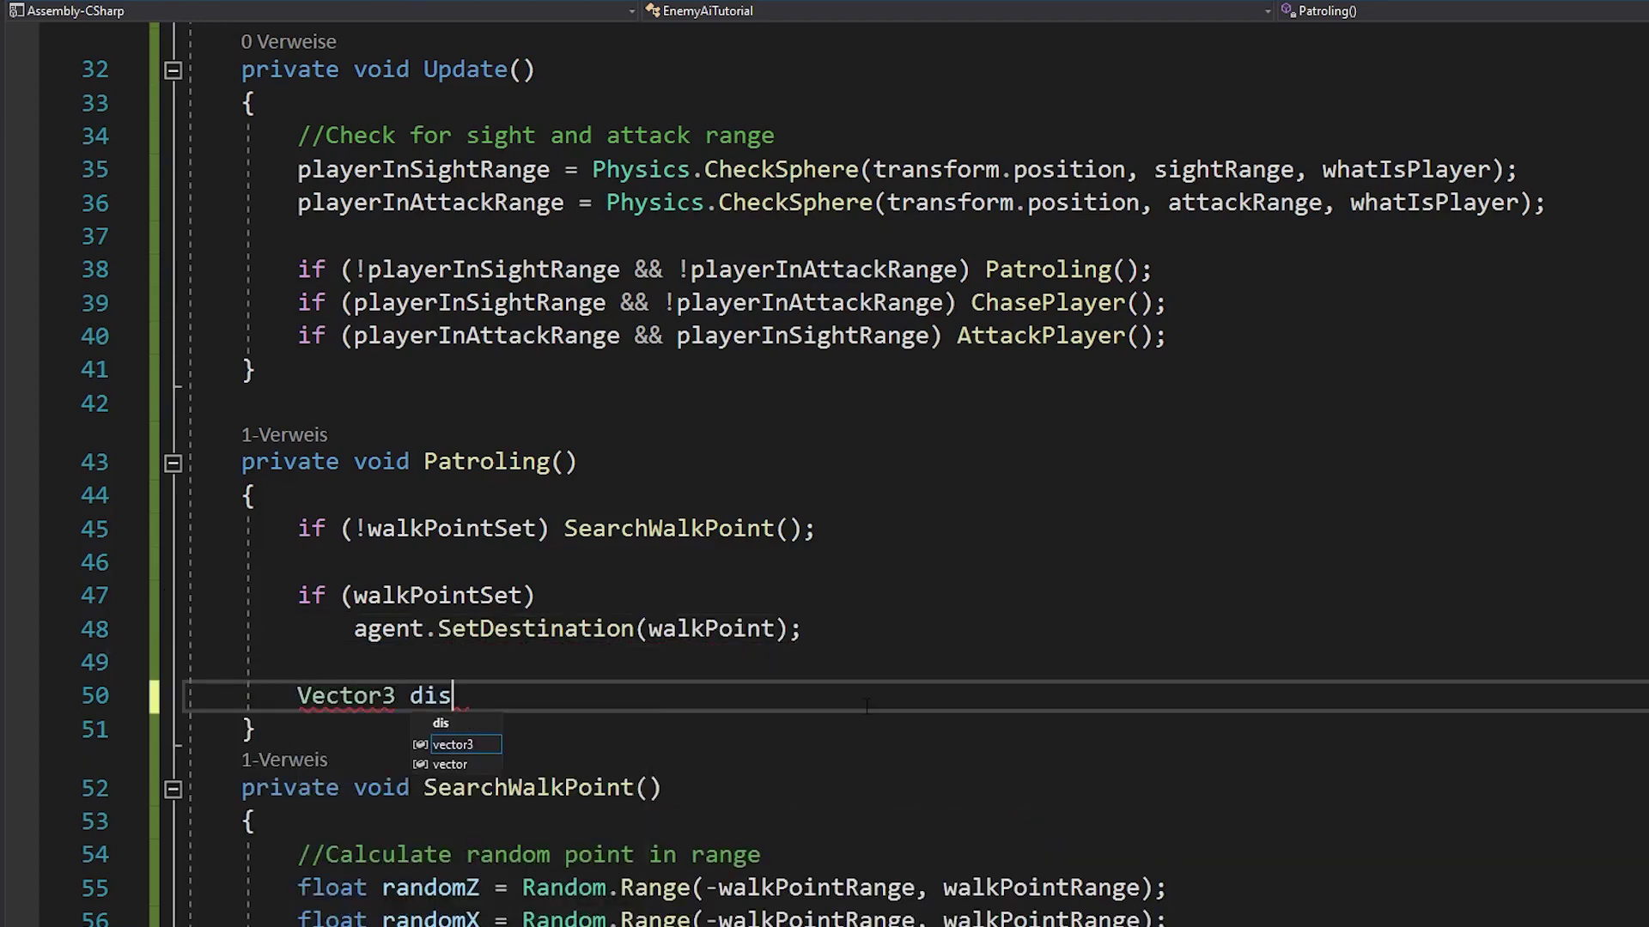
{"action": "type", "text": "tanceToWalkPoint = transform.posi"}
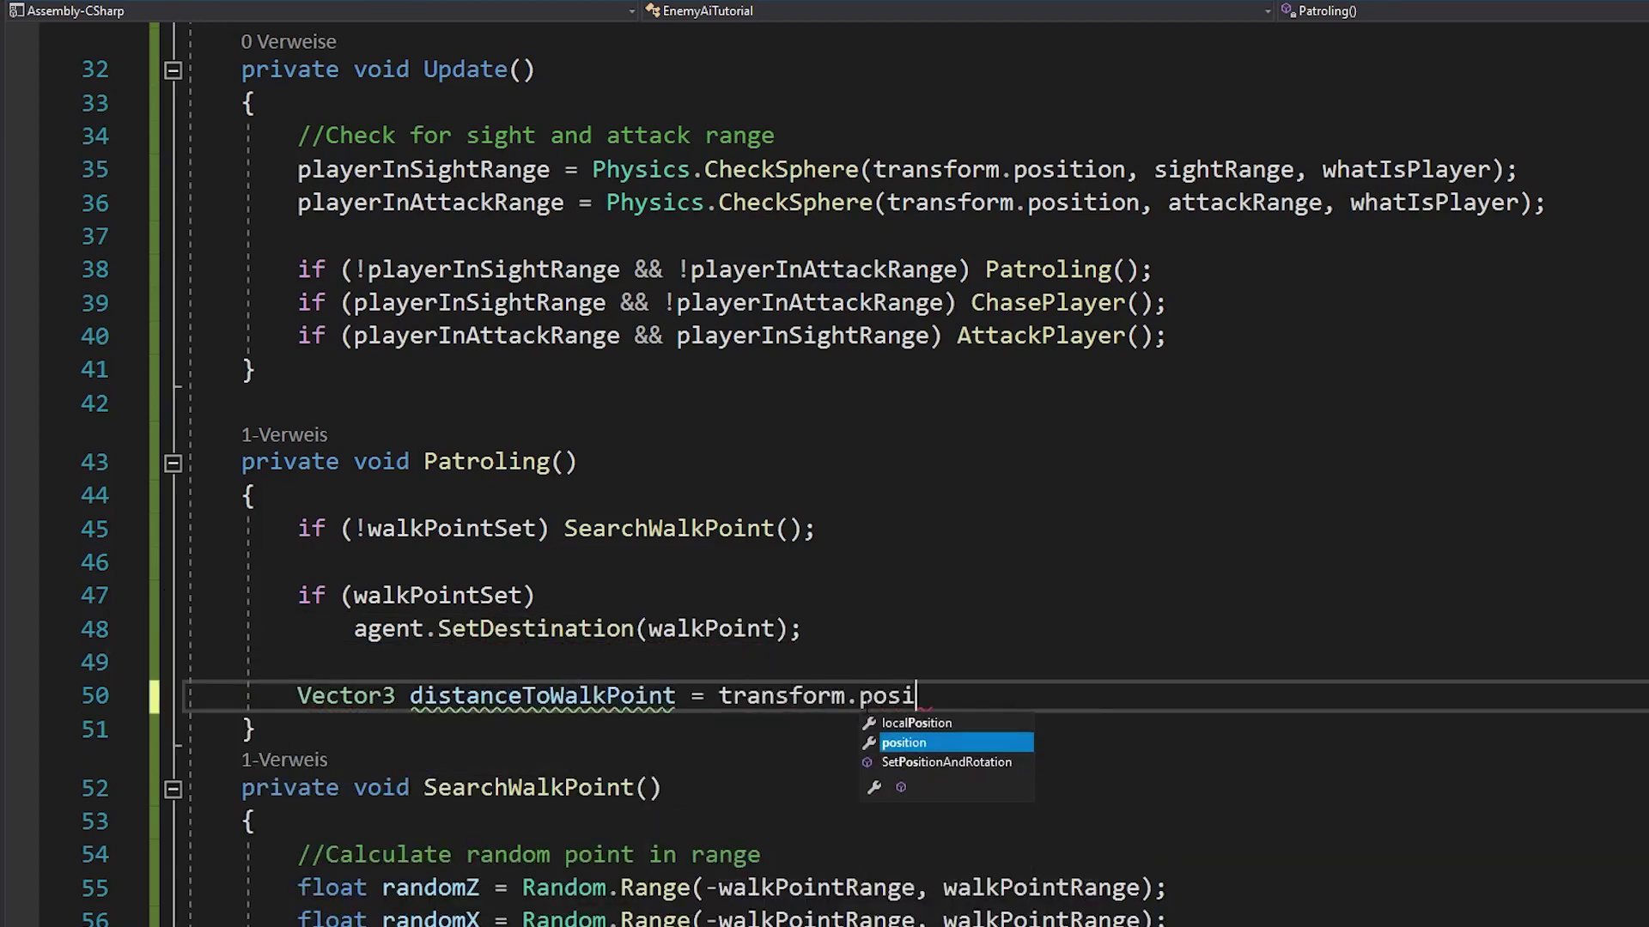
{"action": "type", "text": "tion - walkPoint;"}
{"action": "scroll", "coordinate": [867, 710], "scroll_direction": "down", "scroll_amount": 2}
{"action": "key", "text": "Return"}
{"action": "key", "text": "Return"}
{"action": "type", "text": "//"}
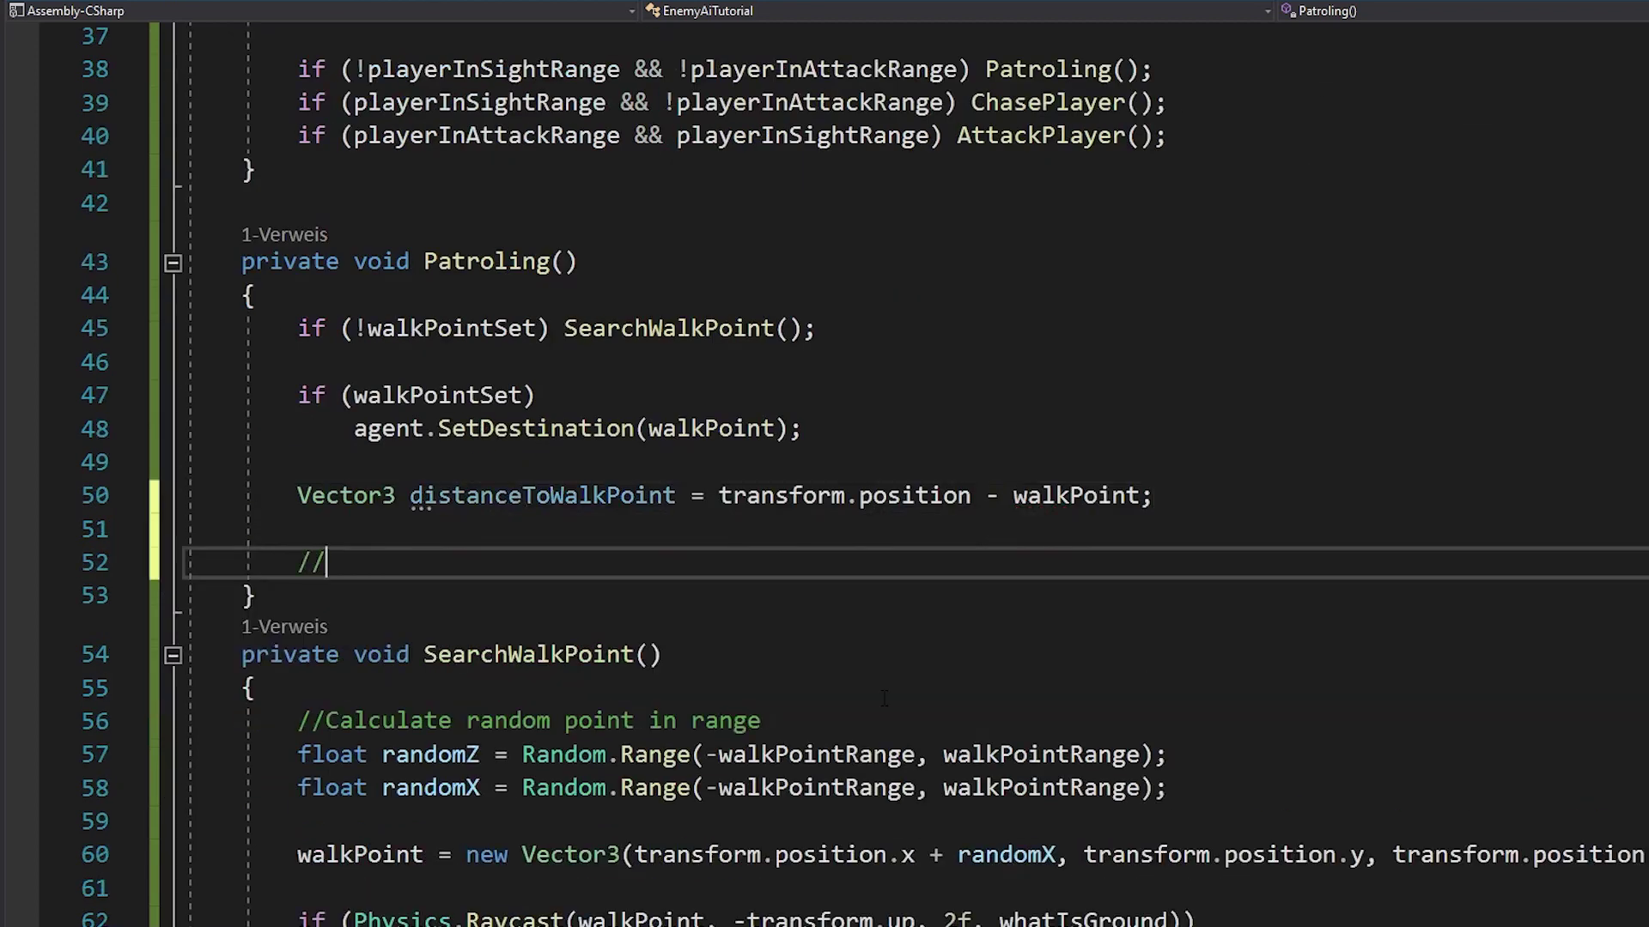
{"action": "type", "text": "Walkpoint reached"}
{"action": "key", "text": "Return"}
{"action": "type", "text": "istanceToWalkPoint"}
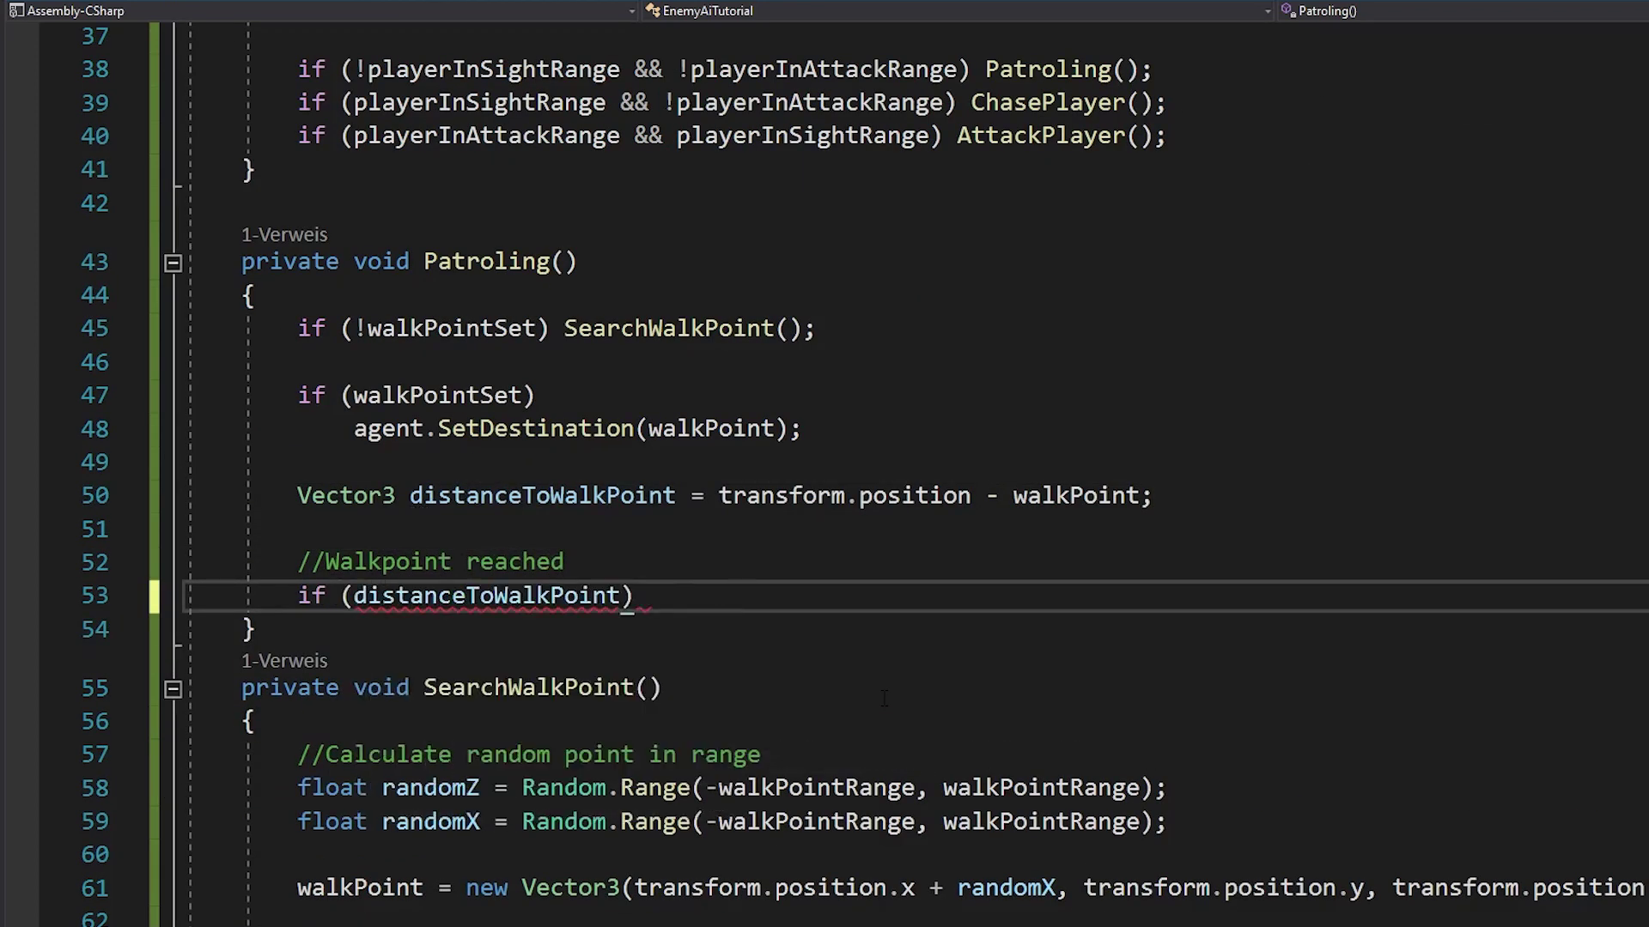
{"action": "type", "text": ".magnitude < 1f"}
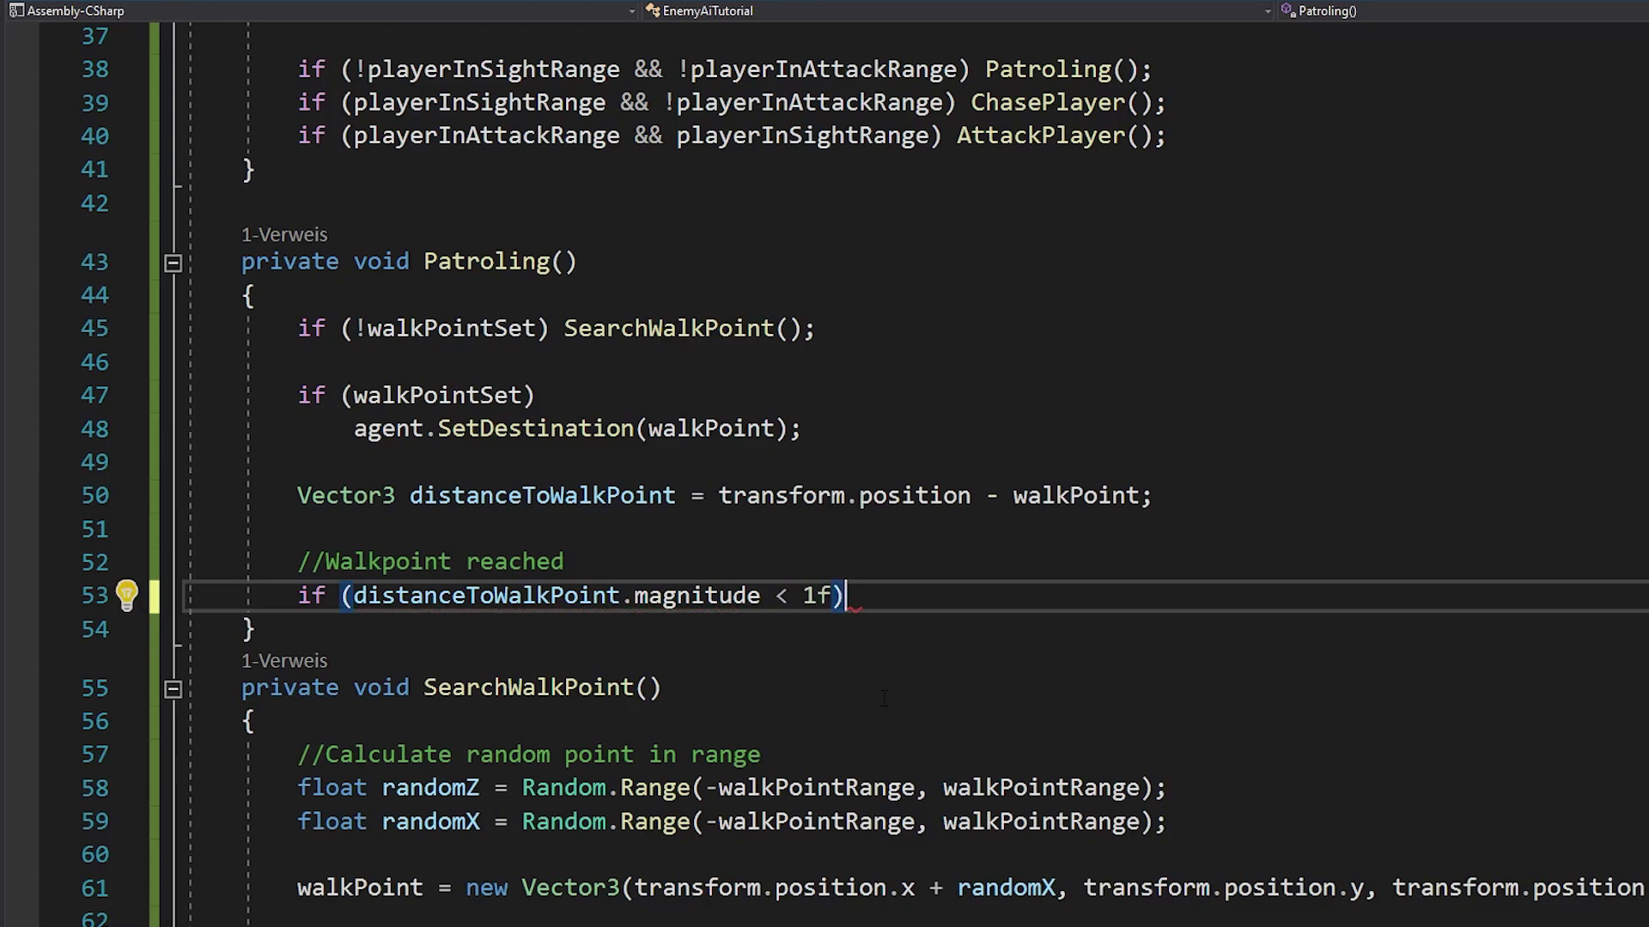
{"action": "key", "text": "Return"}
{"action": "type", "text": "walkPointSet = false;"}
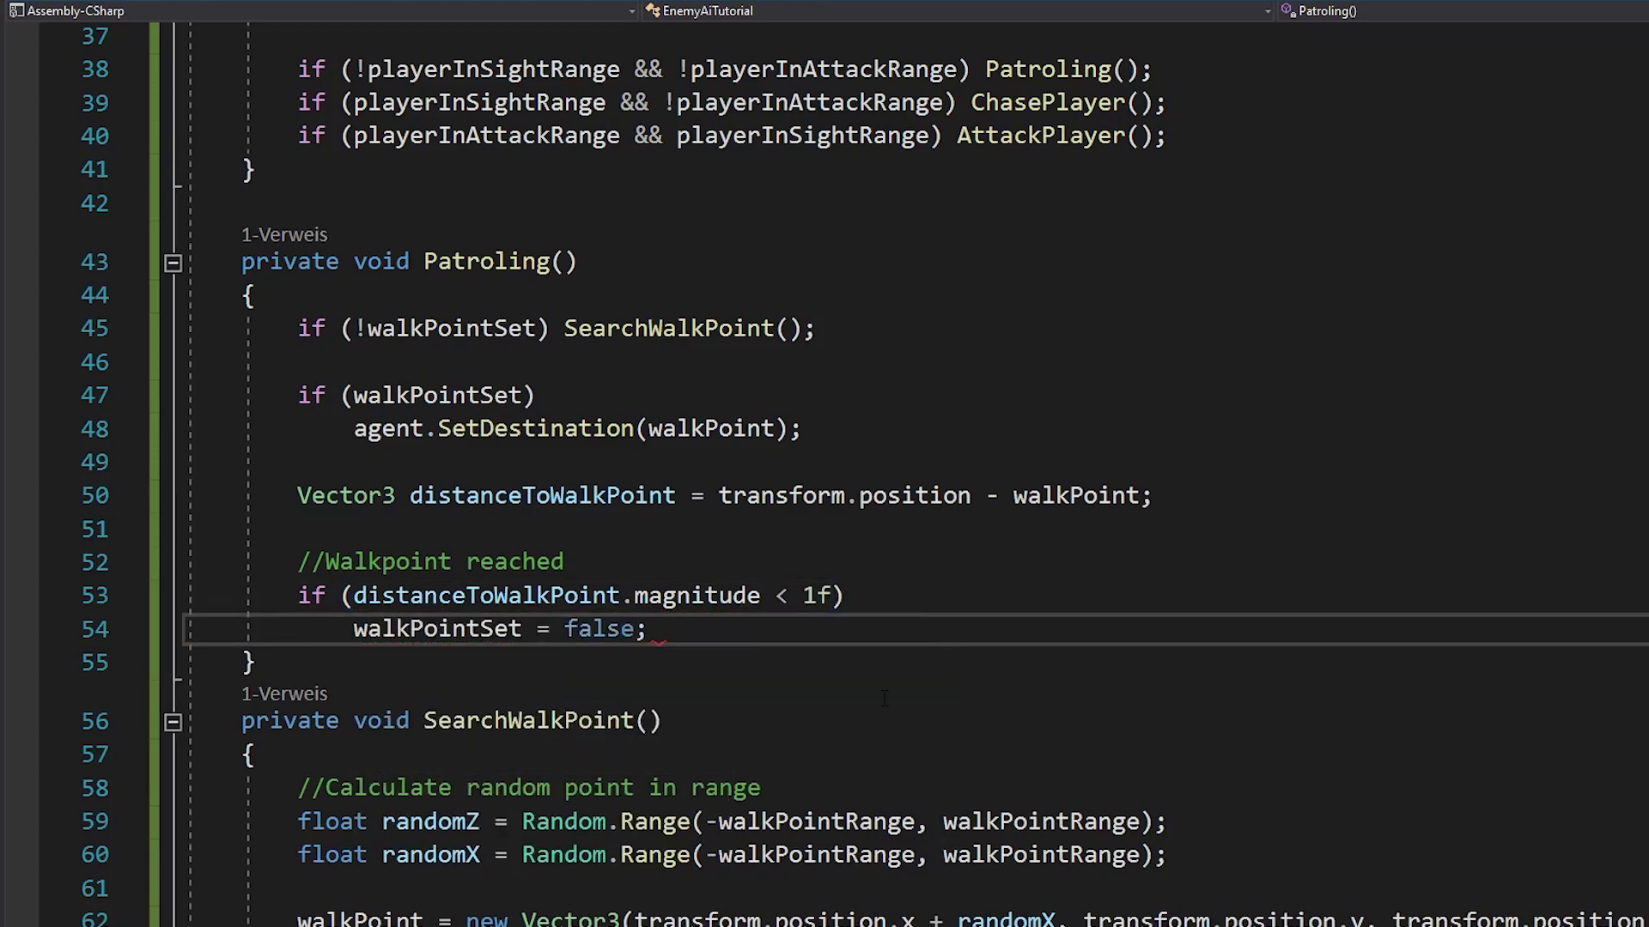
{"action": "scroll", "coordinate": [882, 717], "scroll_direction": "down", "scroll_amount": 3}
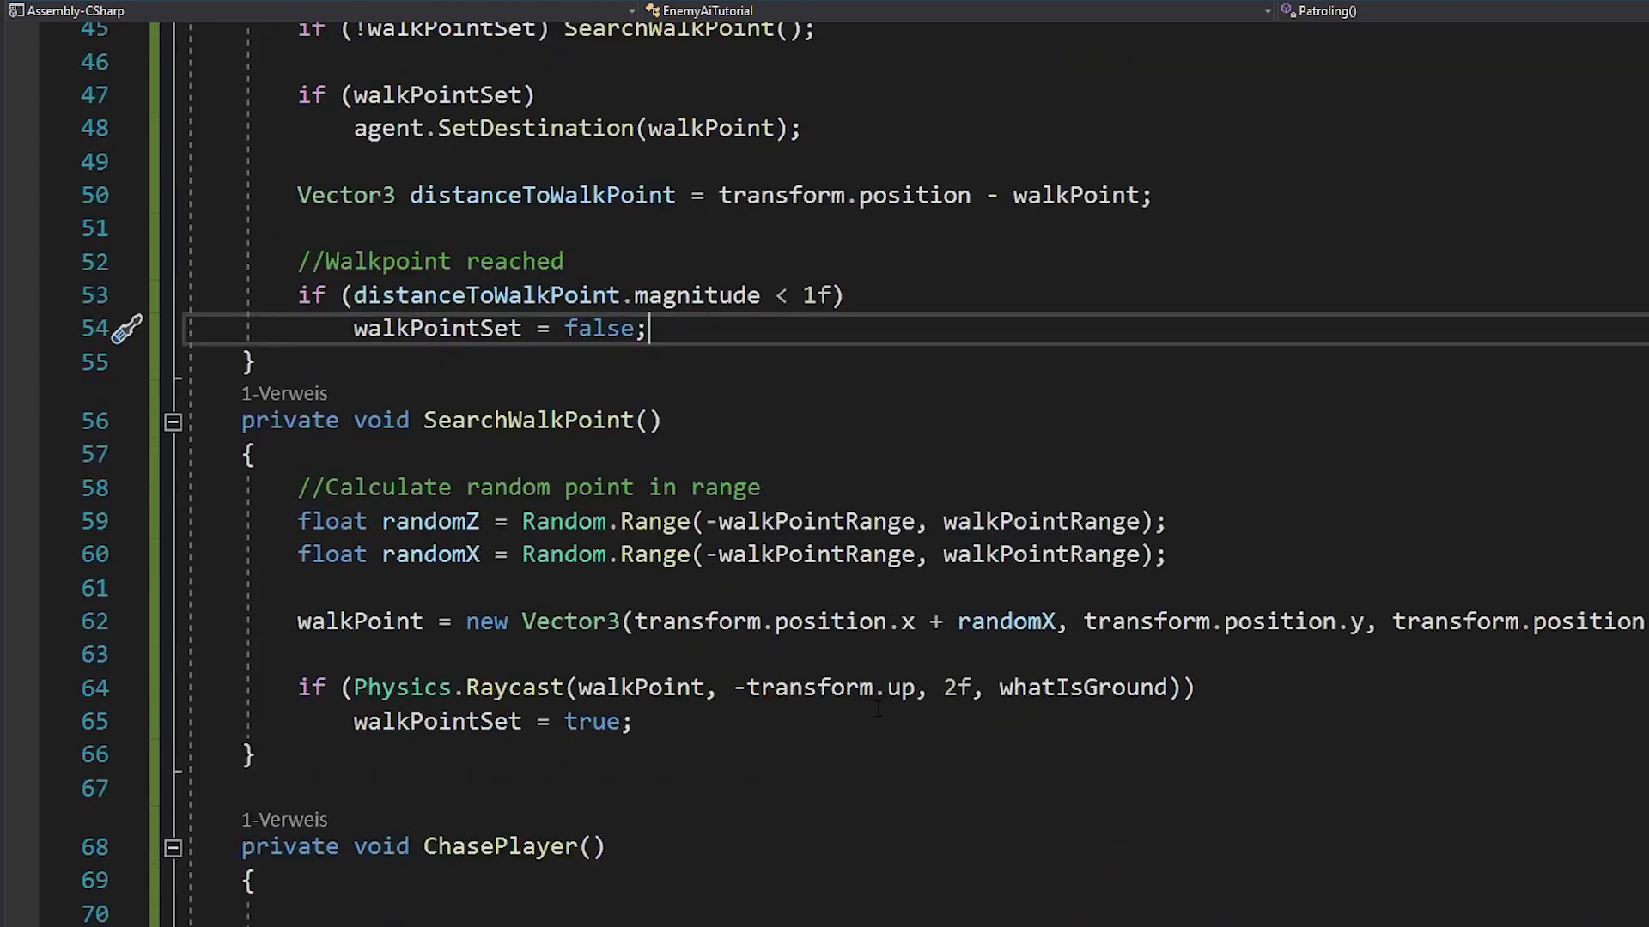
{"action": "scroll", "coordinate": [887, 706], "scroll_direction": "down", "scroll_amount": 4}
ChasePlayer targets player.position; AttackPlayer sets its destination to transform.position and calls LookAt(player)
{"action": "left_click", "coordinate": [387, 512]}
{"action": "scroll", "coordinate": [388, 511], "scroll_direction": "down", "scroll_amount": 1}
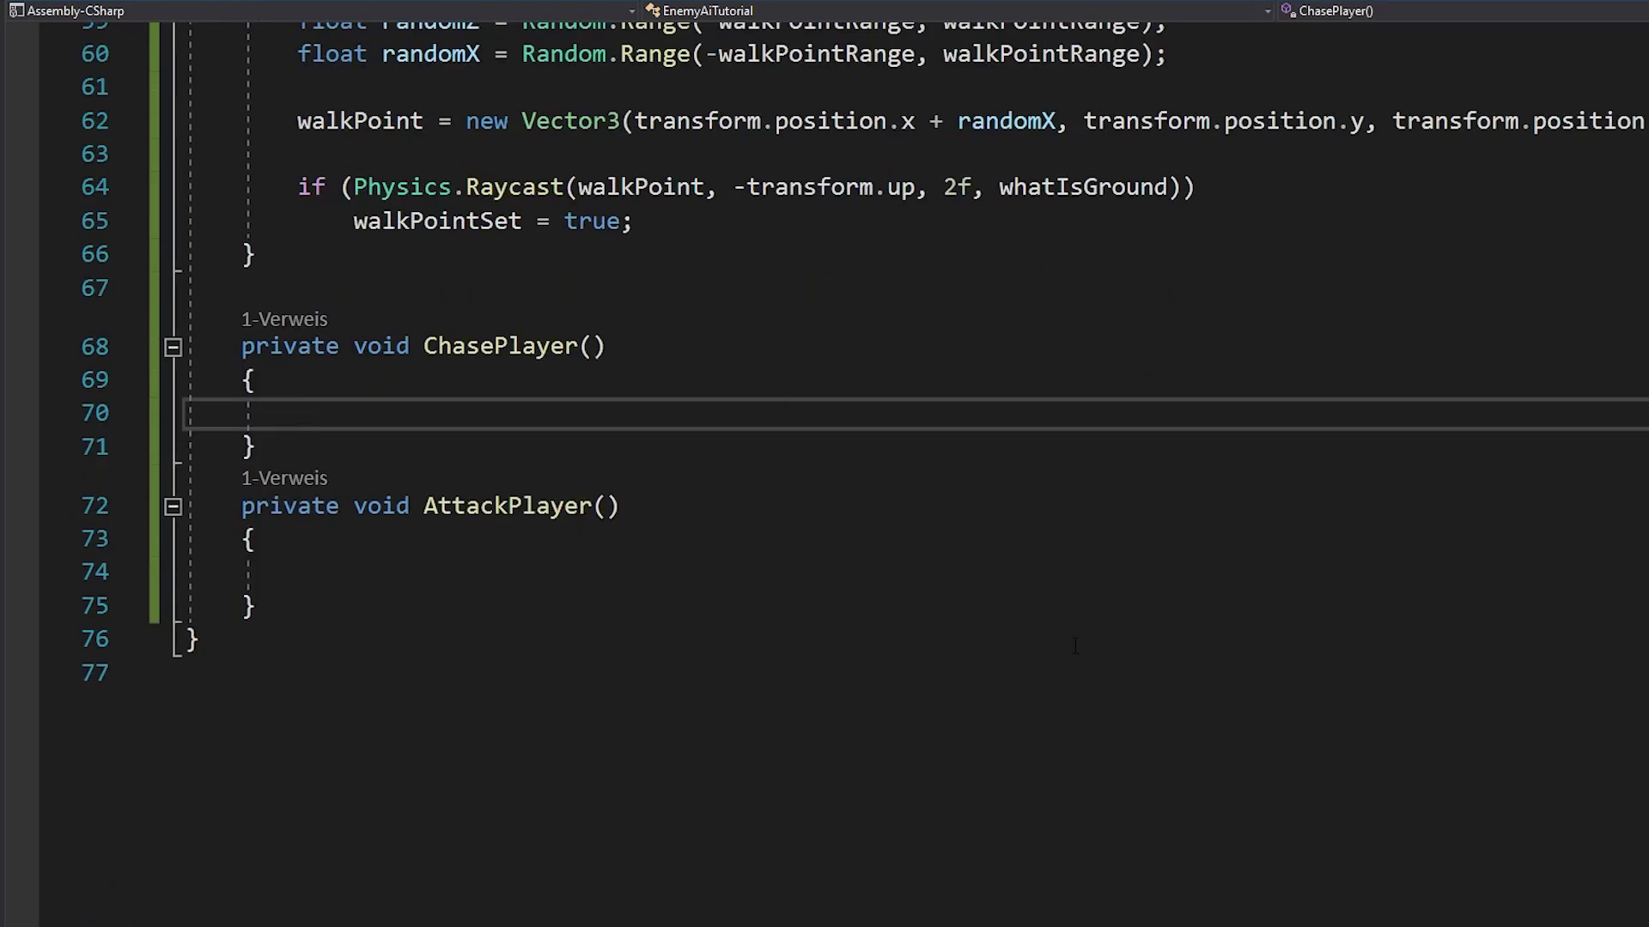
{"action": "type", "text": "agent.SetDestination"}
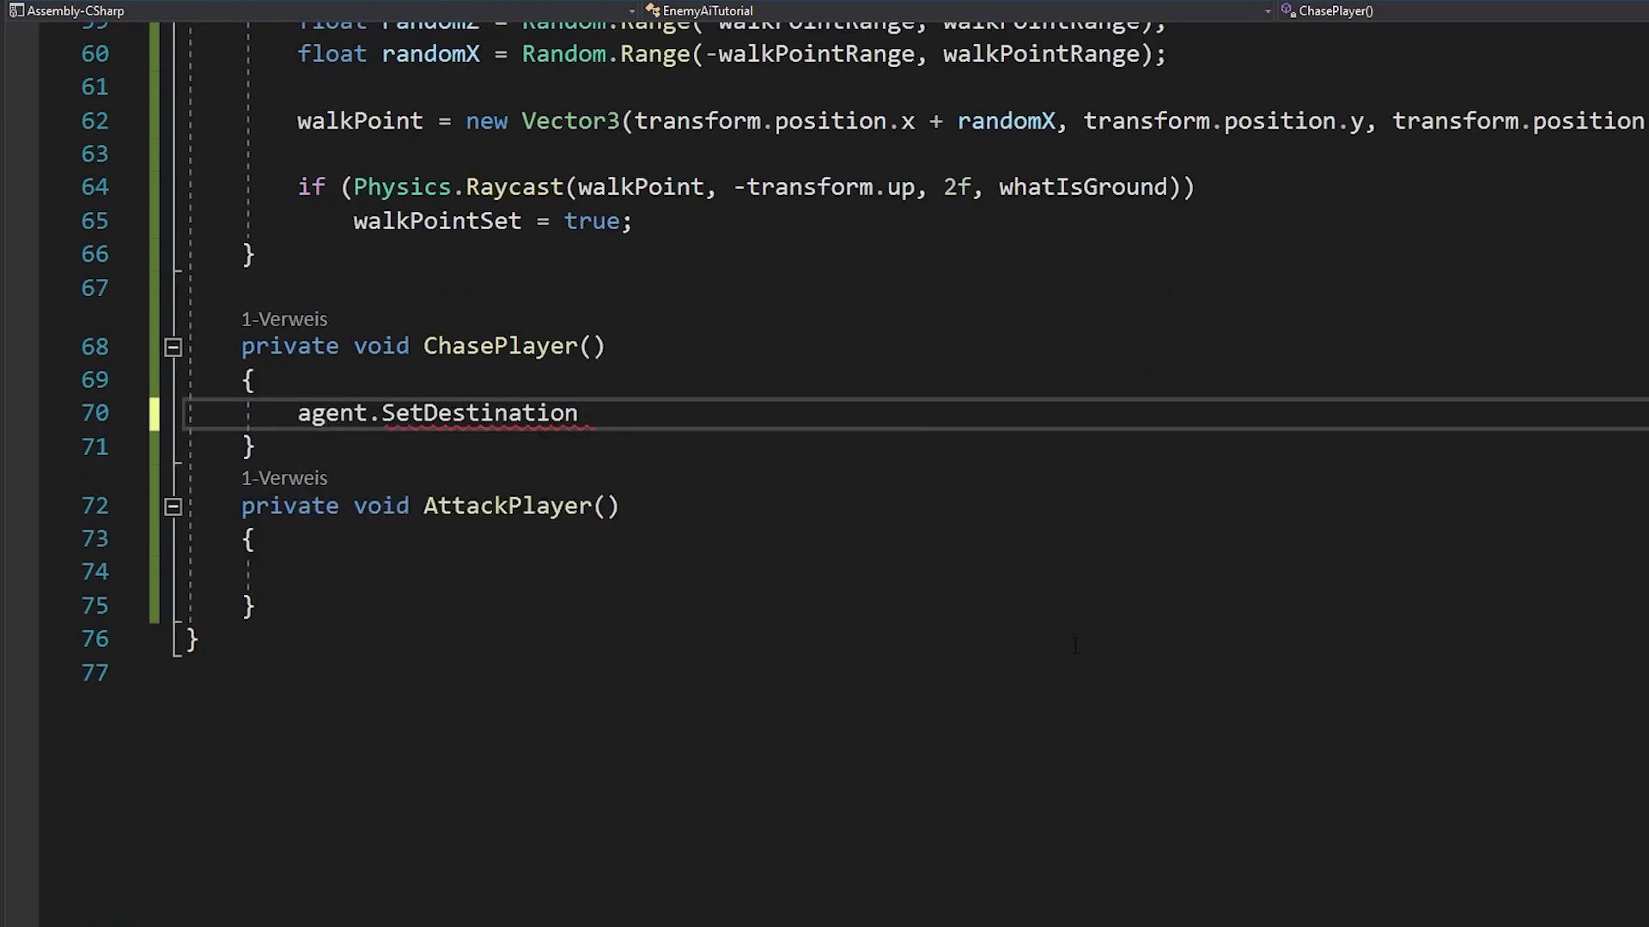
{"action": "type", "text": "(player.p"}
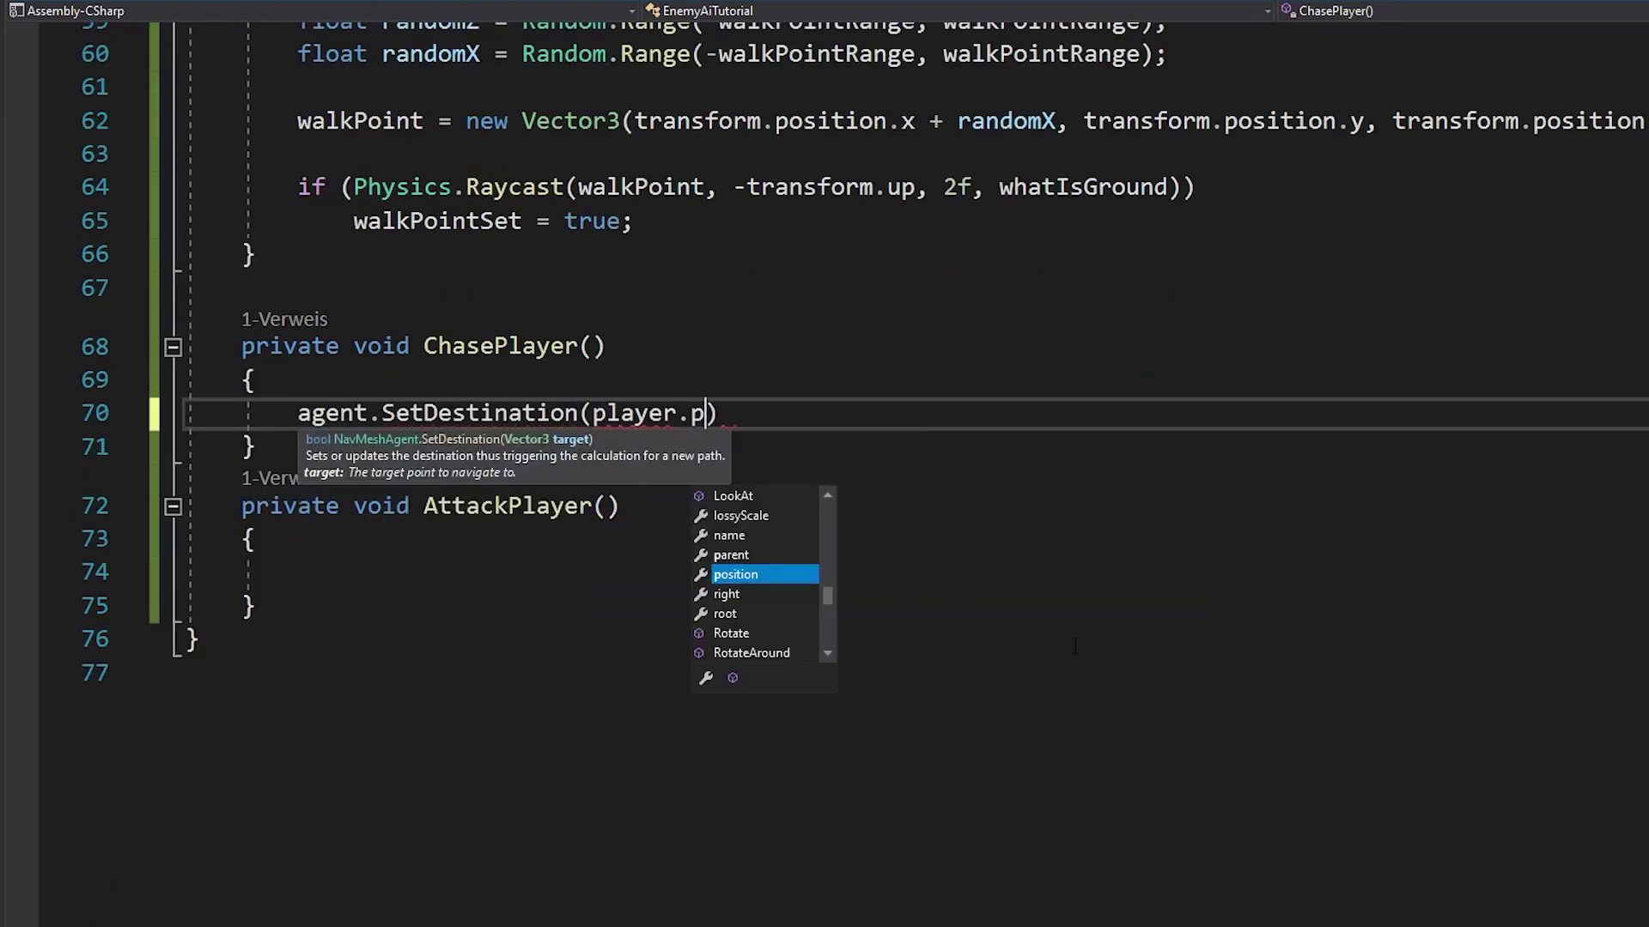
{"action": "type", "text": "osition);"}
{"action": "left_click", "coordinate": [599, 573]}
{"action": "scroll", "coordinate": [600, 574], "scroll_direction": "down", "scroll_amount": 1}
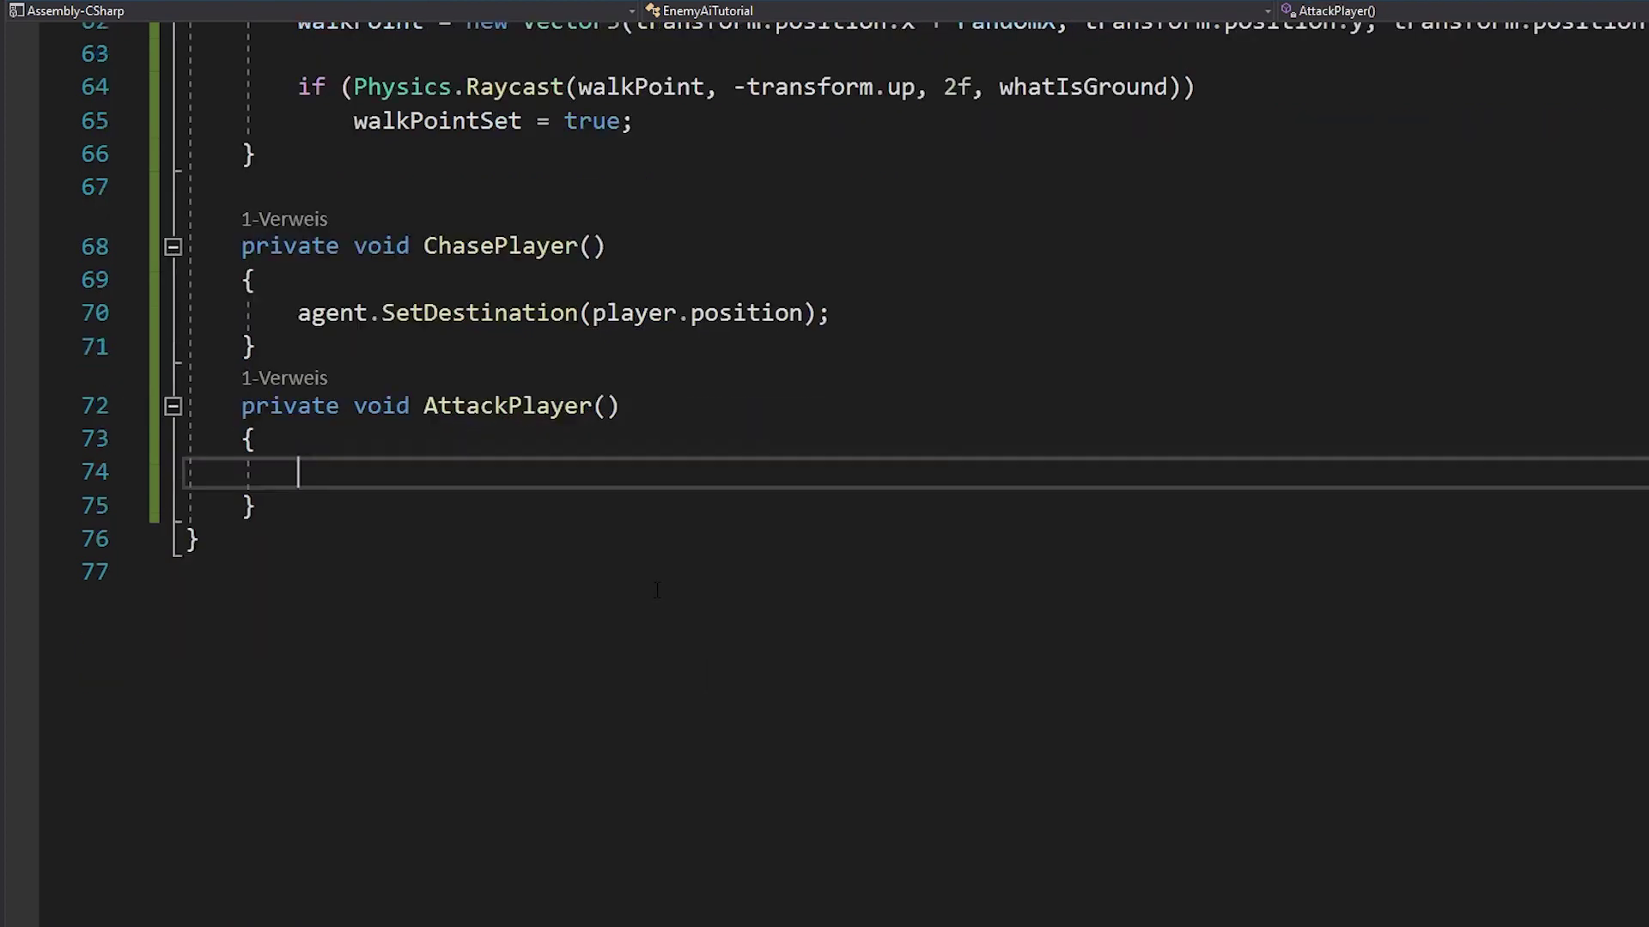
{"action": "type", "text": "//Make sure enemy d"}
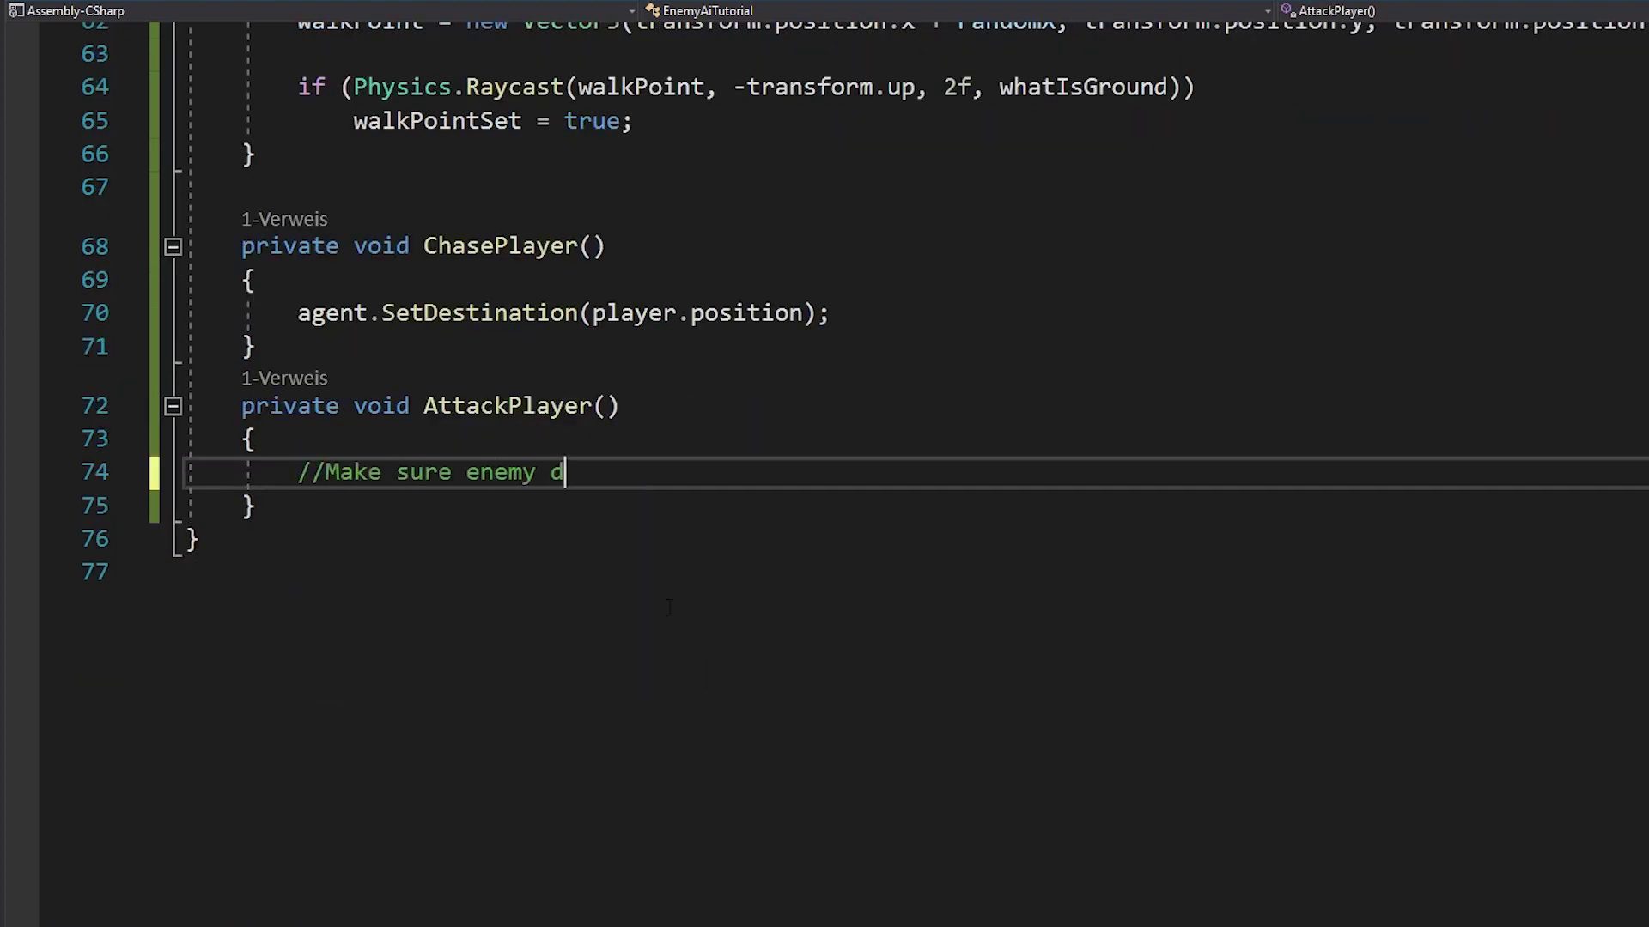
{"action": "type", "text": "oesn't move"}
{"action": "key", "text": "Return"}
{"action": "type", "text": "agent.Set"}
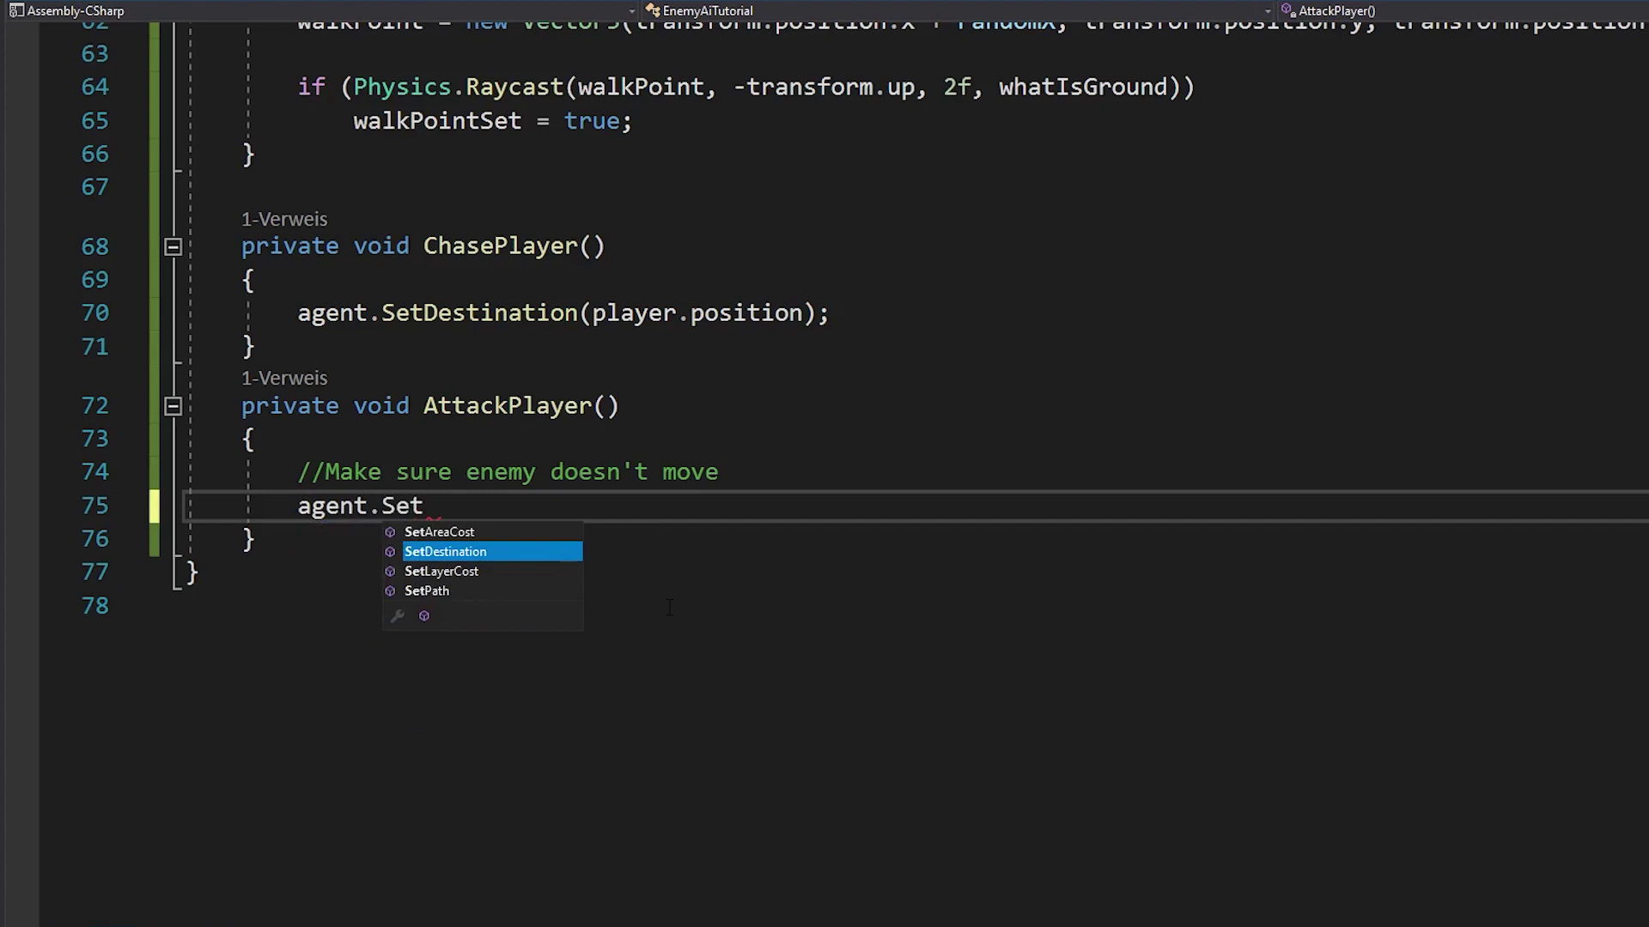
{"action": "type", "text": "Destination(transform.position"}
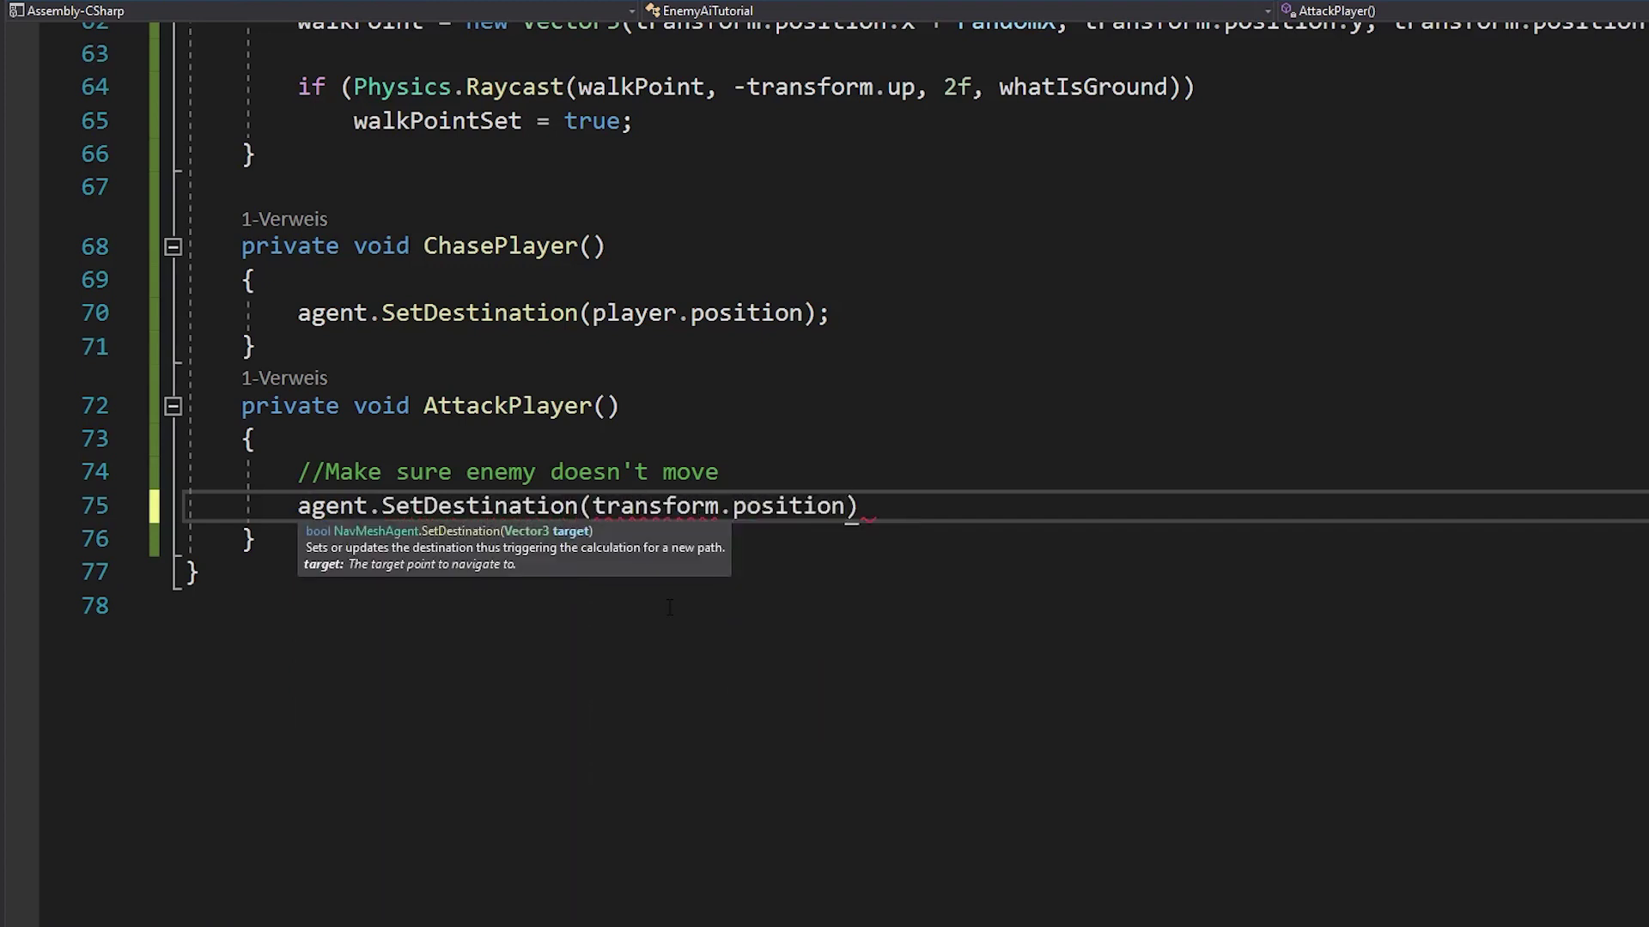
{"action": "type", "text": ");"}
{"action": "key", "text": "Return"}
{"action": "key", "text": "Return"}
{"action": "type", "text": "transform"}
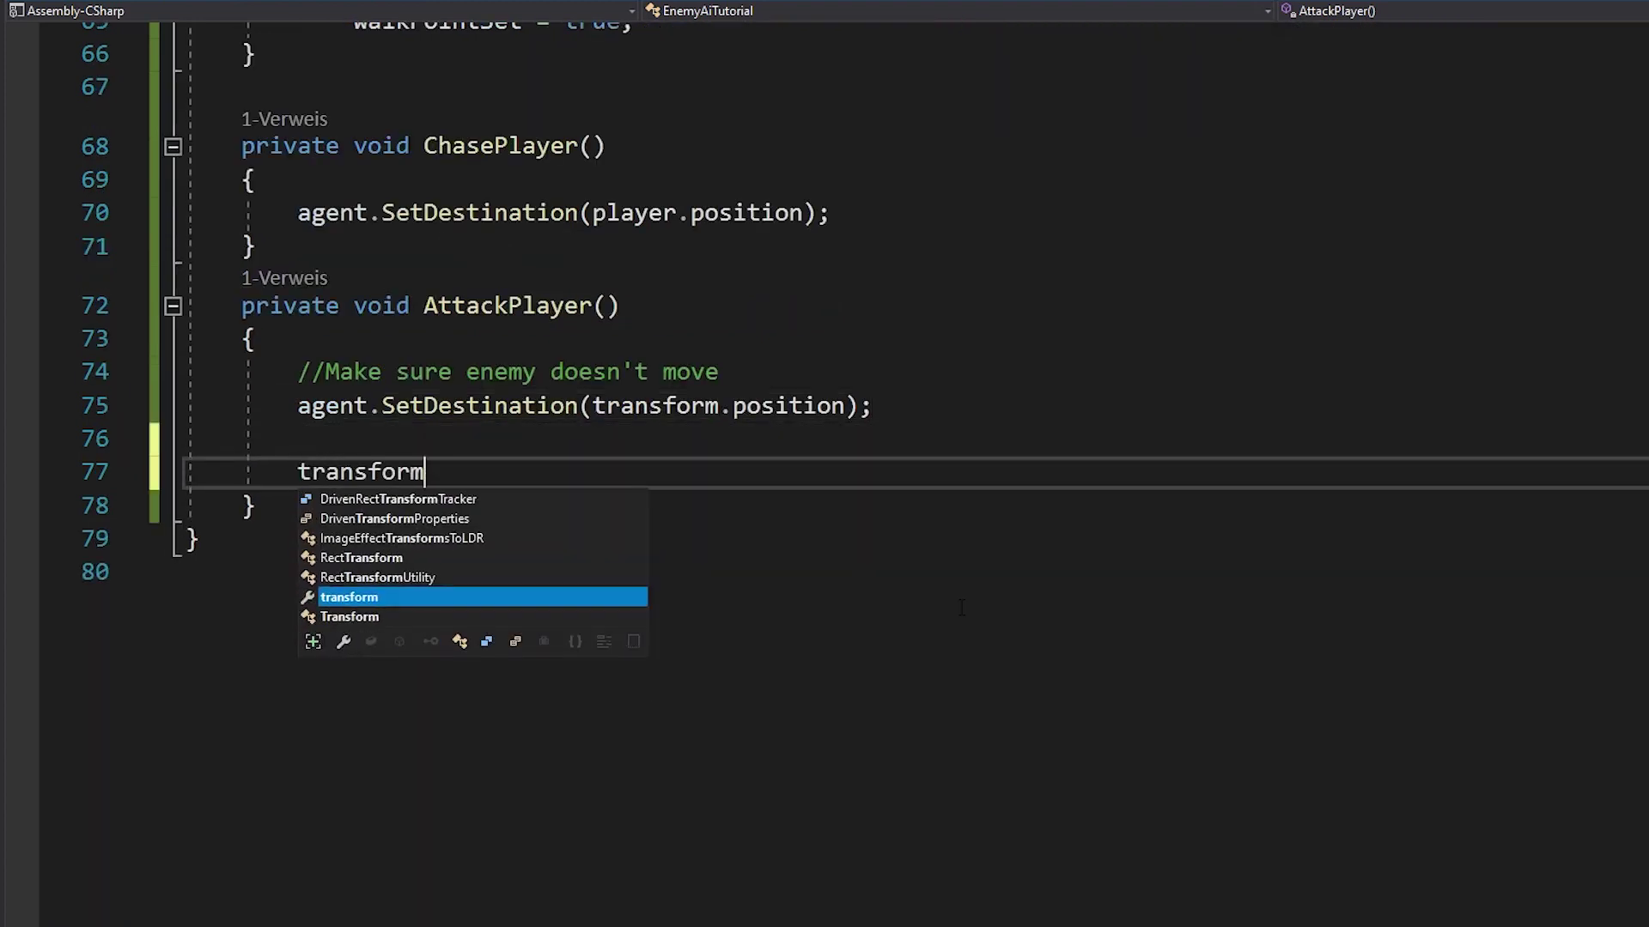
{"action": "type", "text": ".LookAt(player);"}
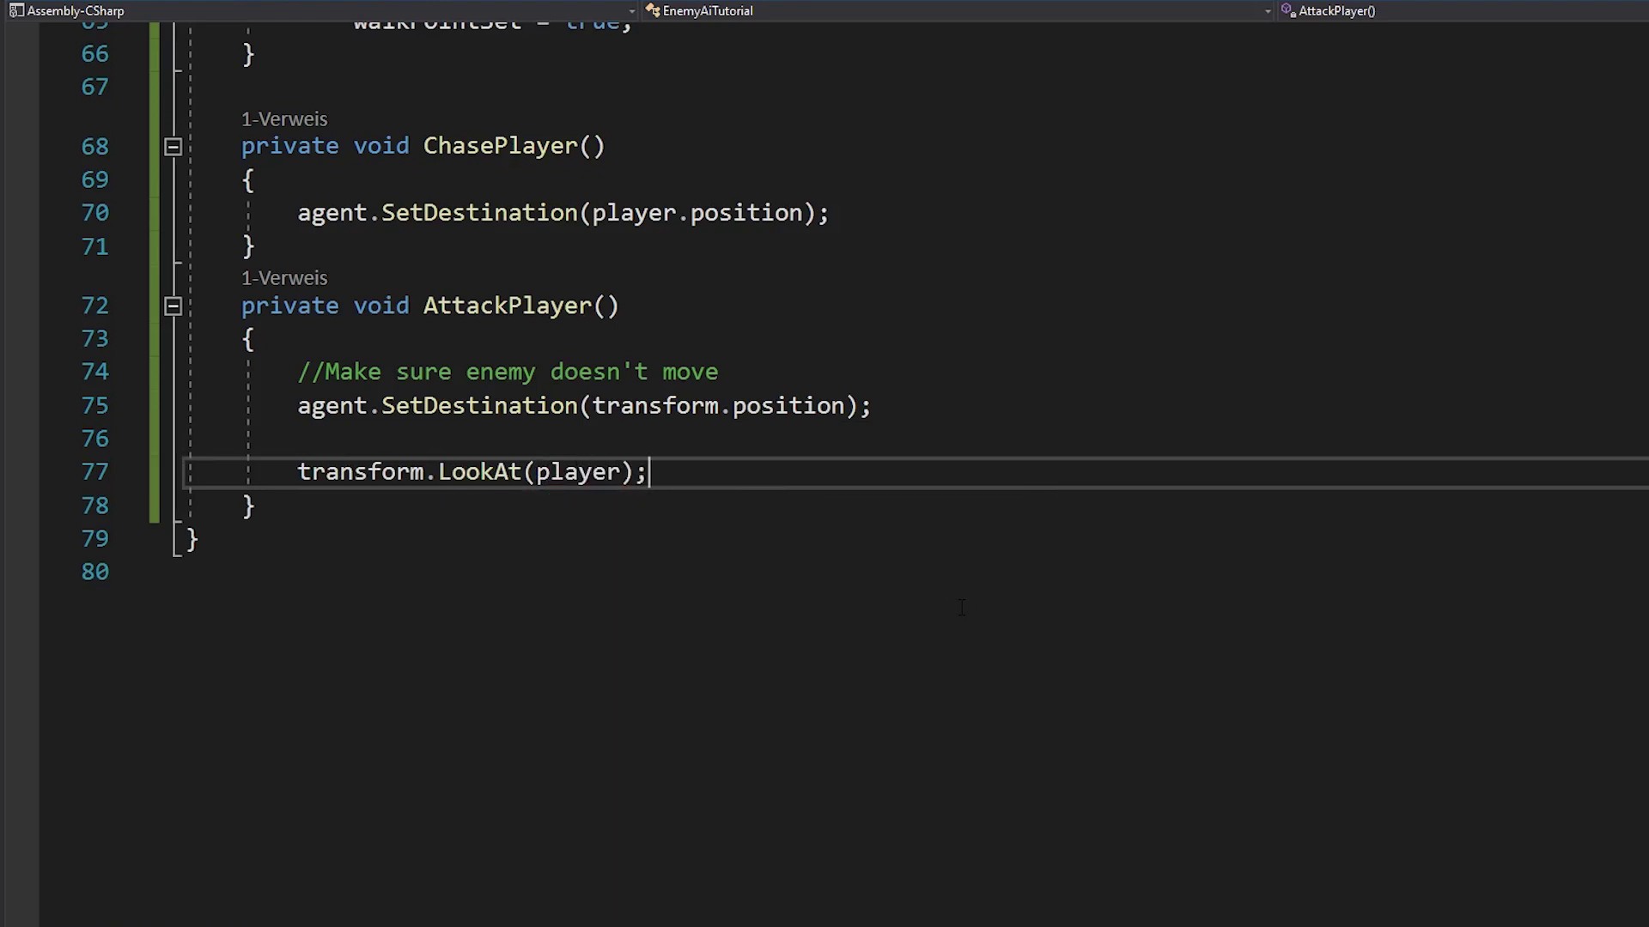
Add a ResetAttack method and an if (!alreadyAttacked) block in AttackPlayer
{"action": "left_click", "coordinate": [460, 516]}
{"action": "key", "text": "Return"}
{"action": "type", "text": "private"}
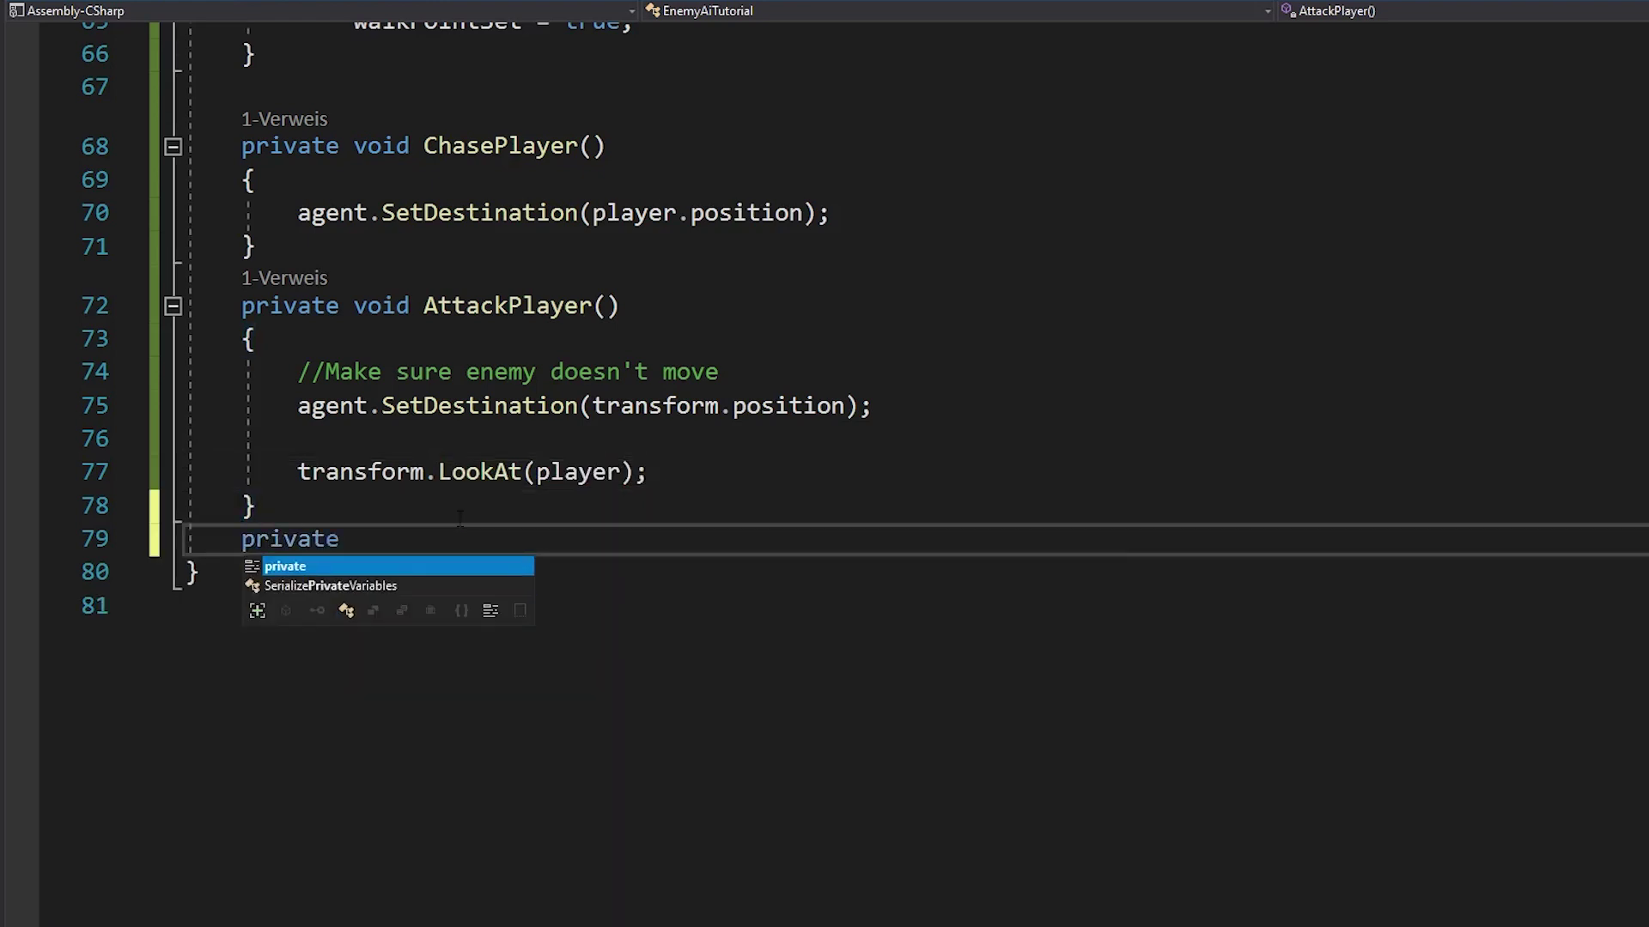
{"action": "type", "text": " void ResetAttack() {"}
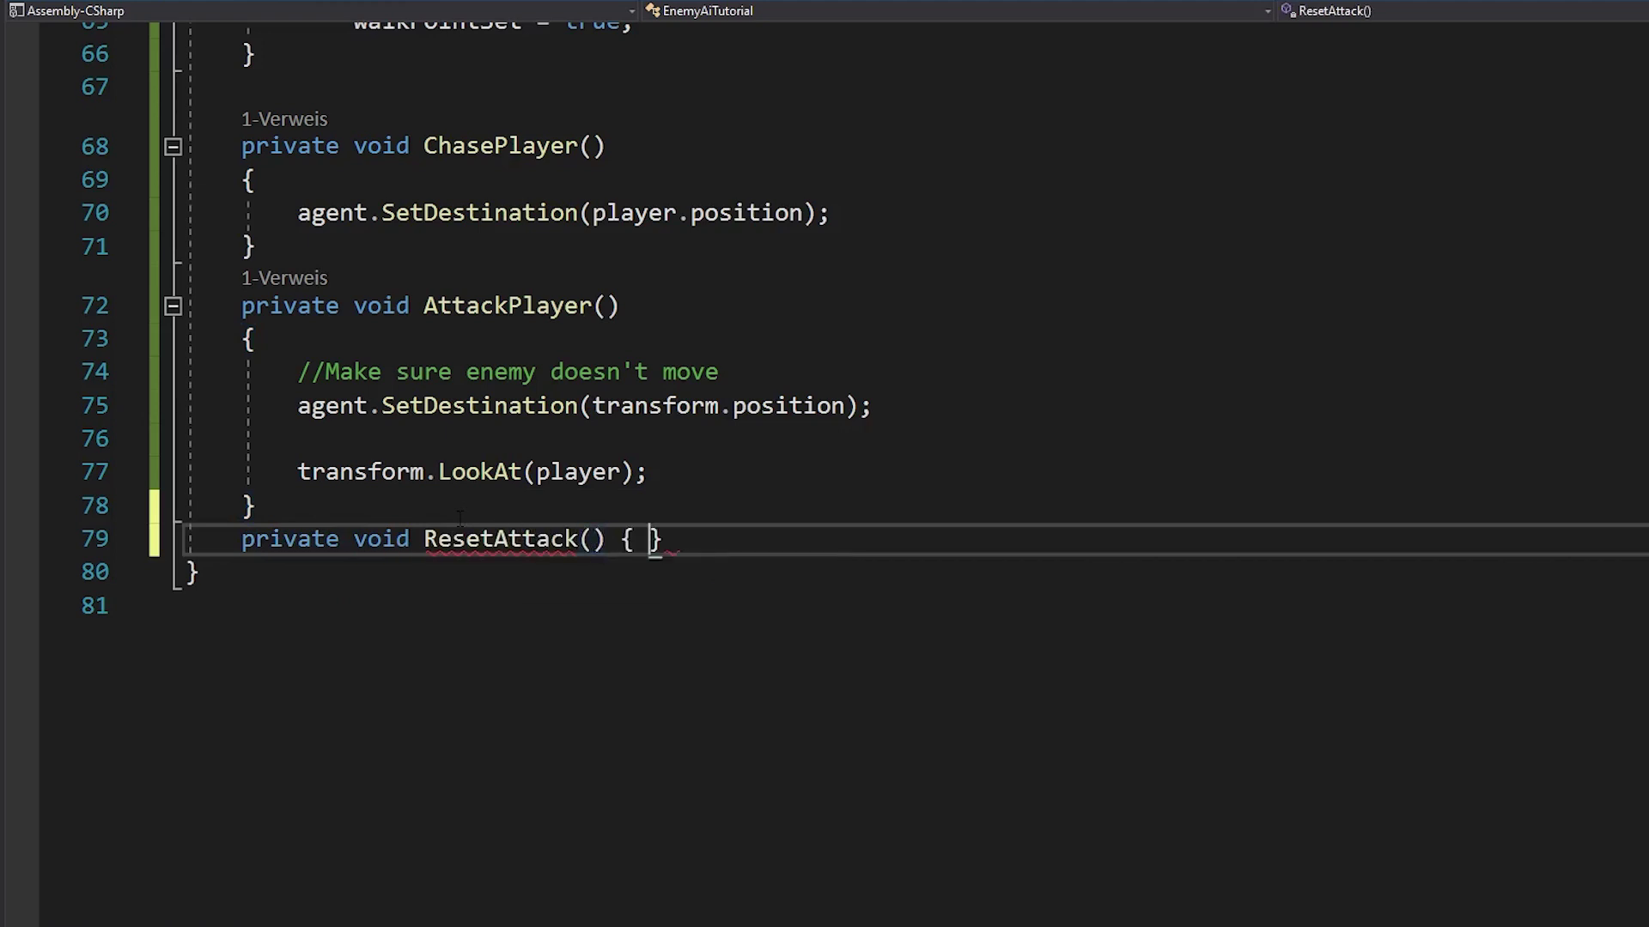
{"action": "key", "text": "Return"}
{"action": "left_click", "coordinate": [722, 446]}
{"action": "key", "text": "Return"}
{"action": "key", "text": "Return"}
{"action": "type", "text": "if (!alrea"}
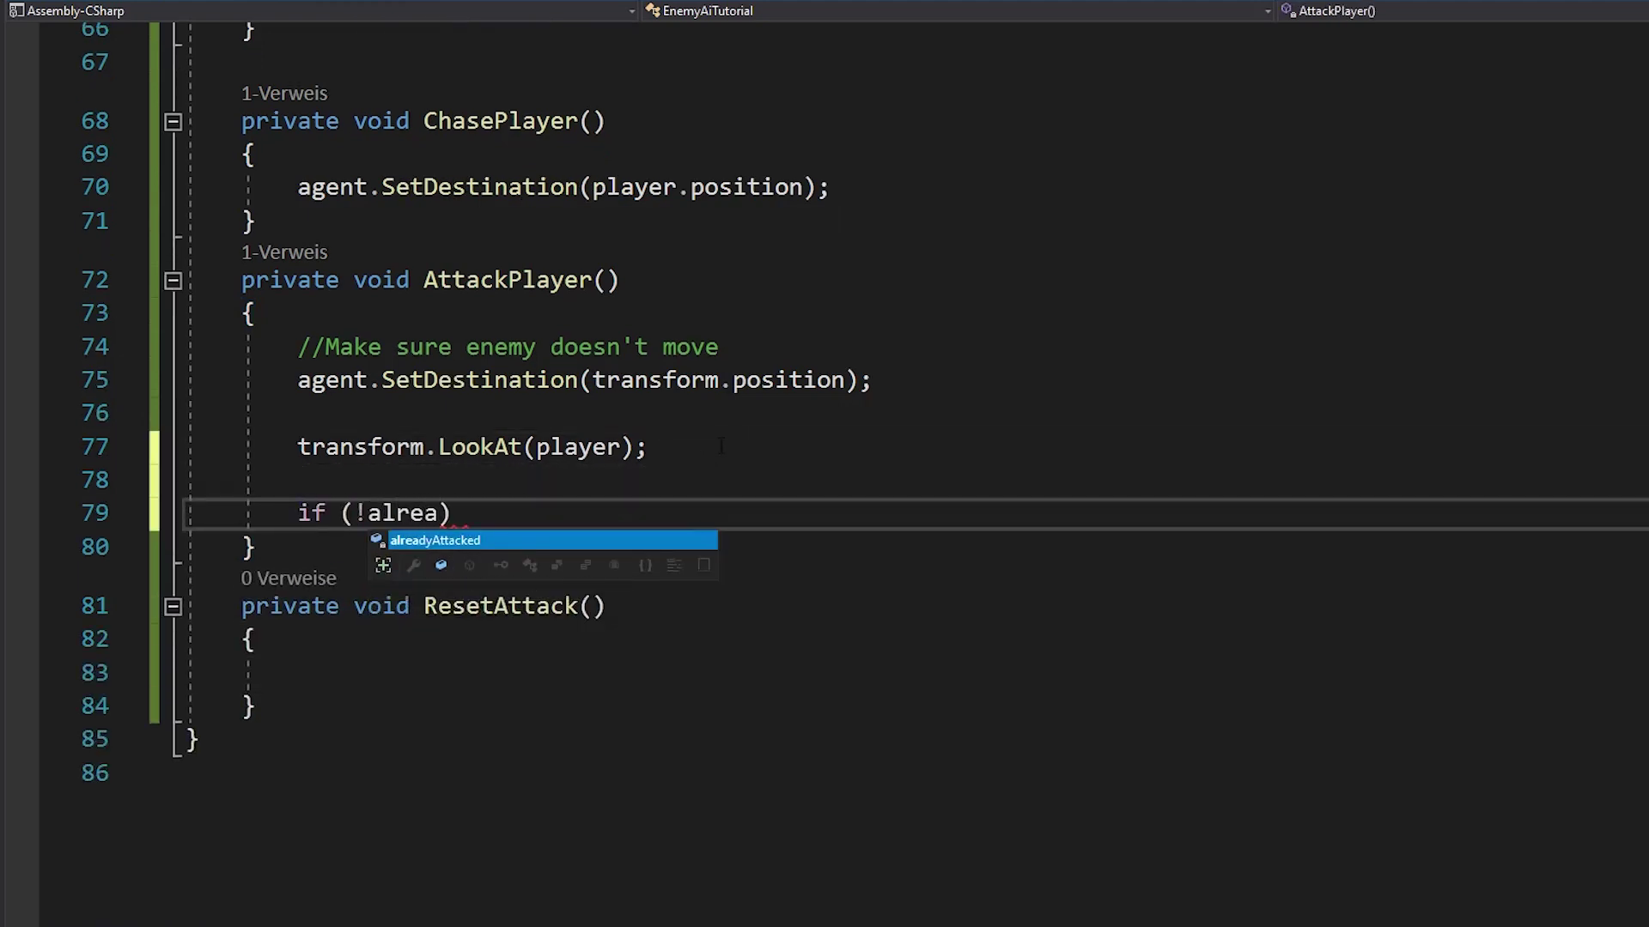
{"action": "key", "text": "Tab"}
{"action": "key", "text": "Return"}
{"action": "type", "text": "{"}
{"action": "key", "text": "Return"}
{"action": "type", "text": "alre"}
Set alreadyAttacked true and invoke ResetAttack after timeBetweenAttacks; ResetAttack sets it false
{"action": "key", "text": "Tab"}
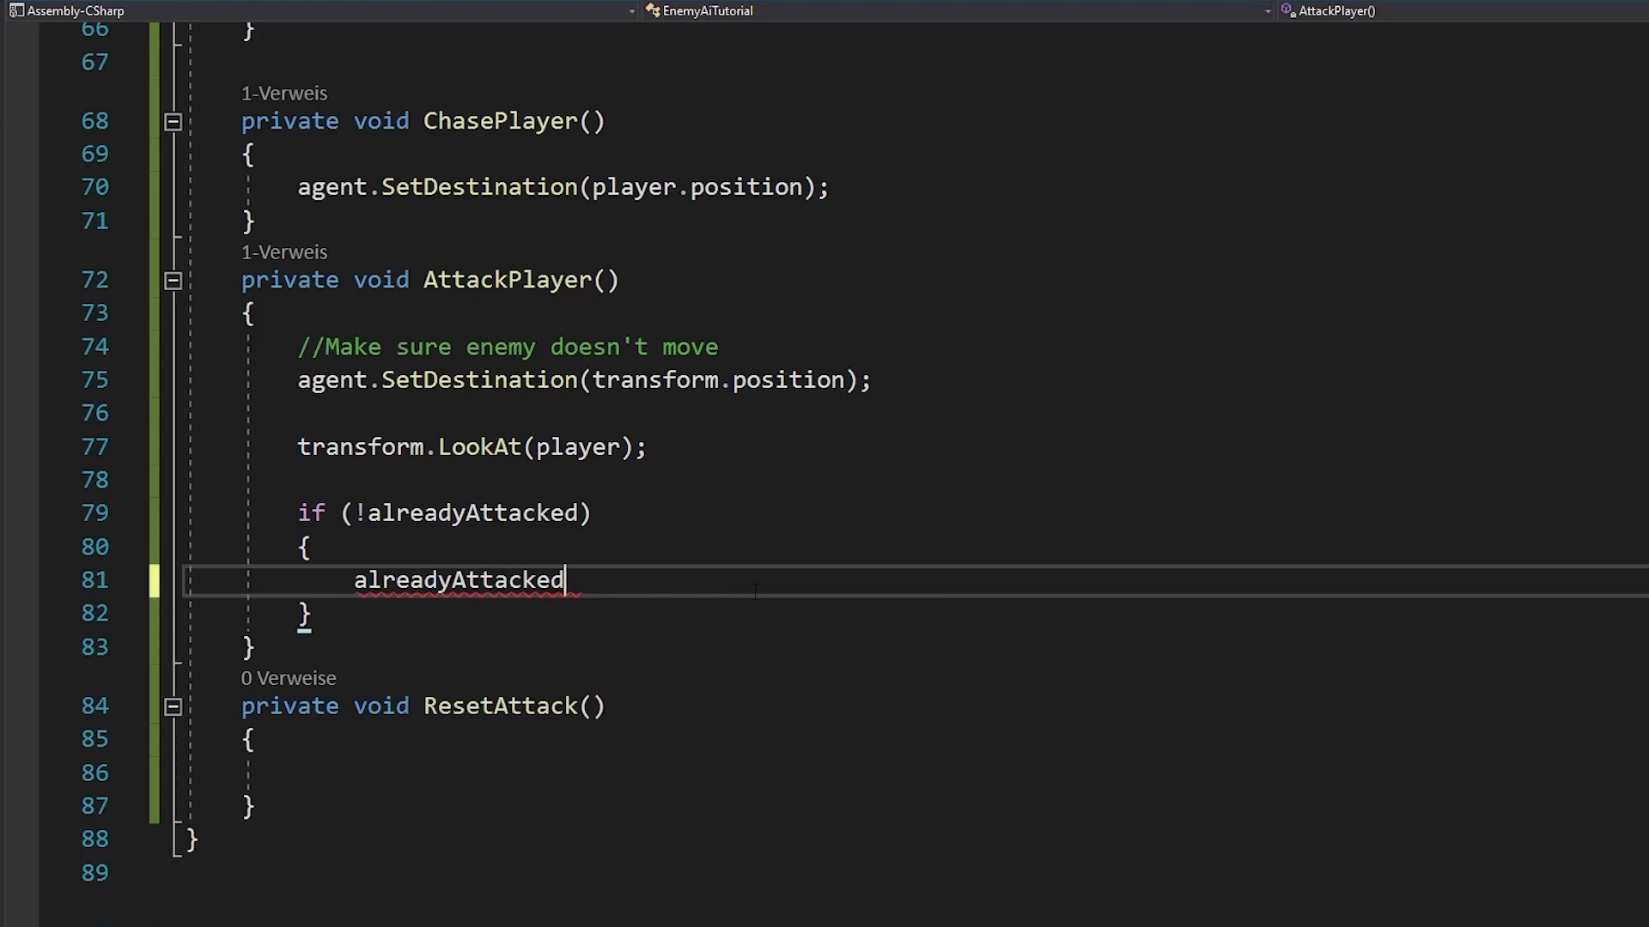
{"action": "type", "text": " = true;"}
{"action": "key", "text": "Return"}
{"action": "type", "text": "Invoke(nameof"}
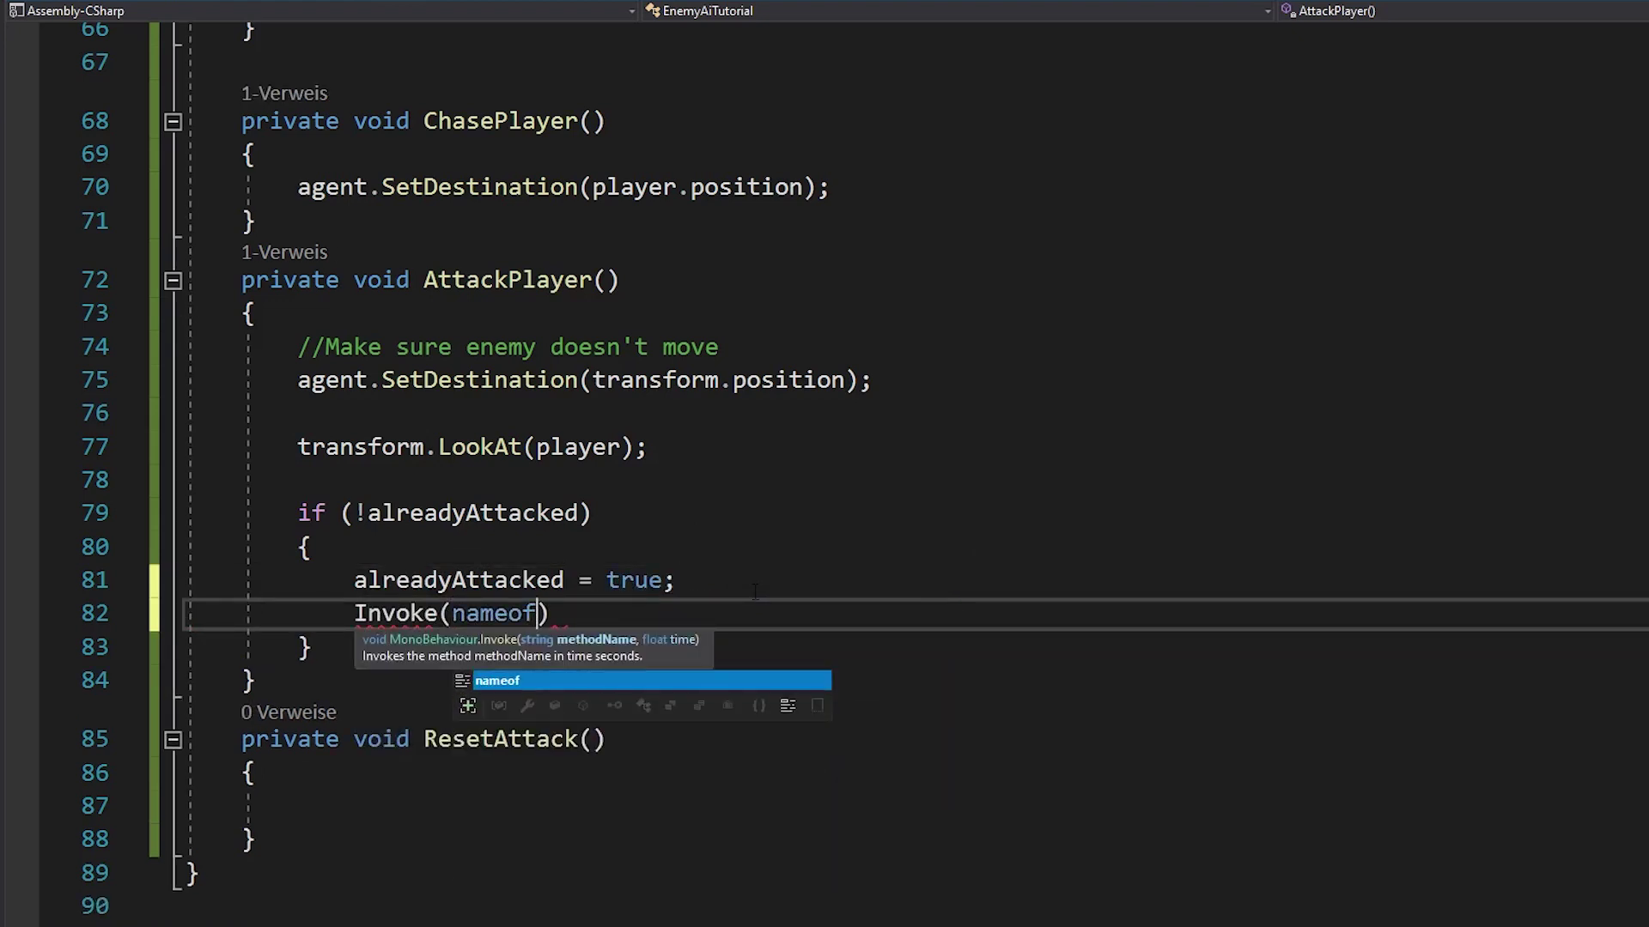
{"action": "type", "text": "(ResetA"}
{"action": "type", "text": "ttack),"}
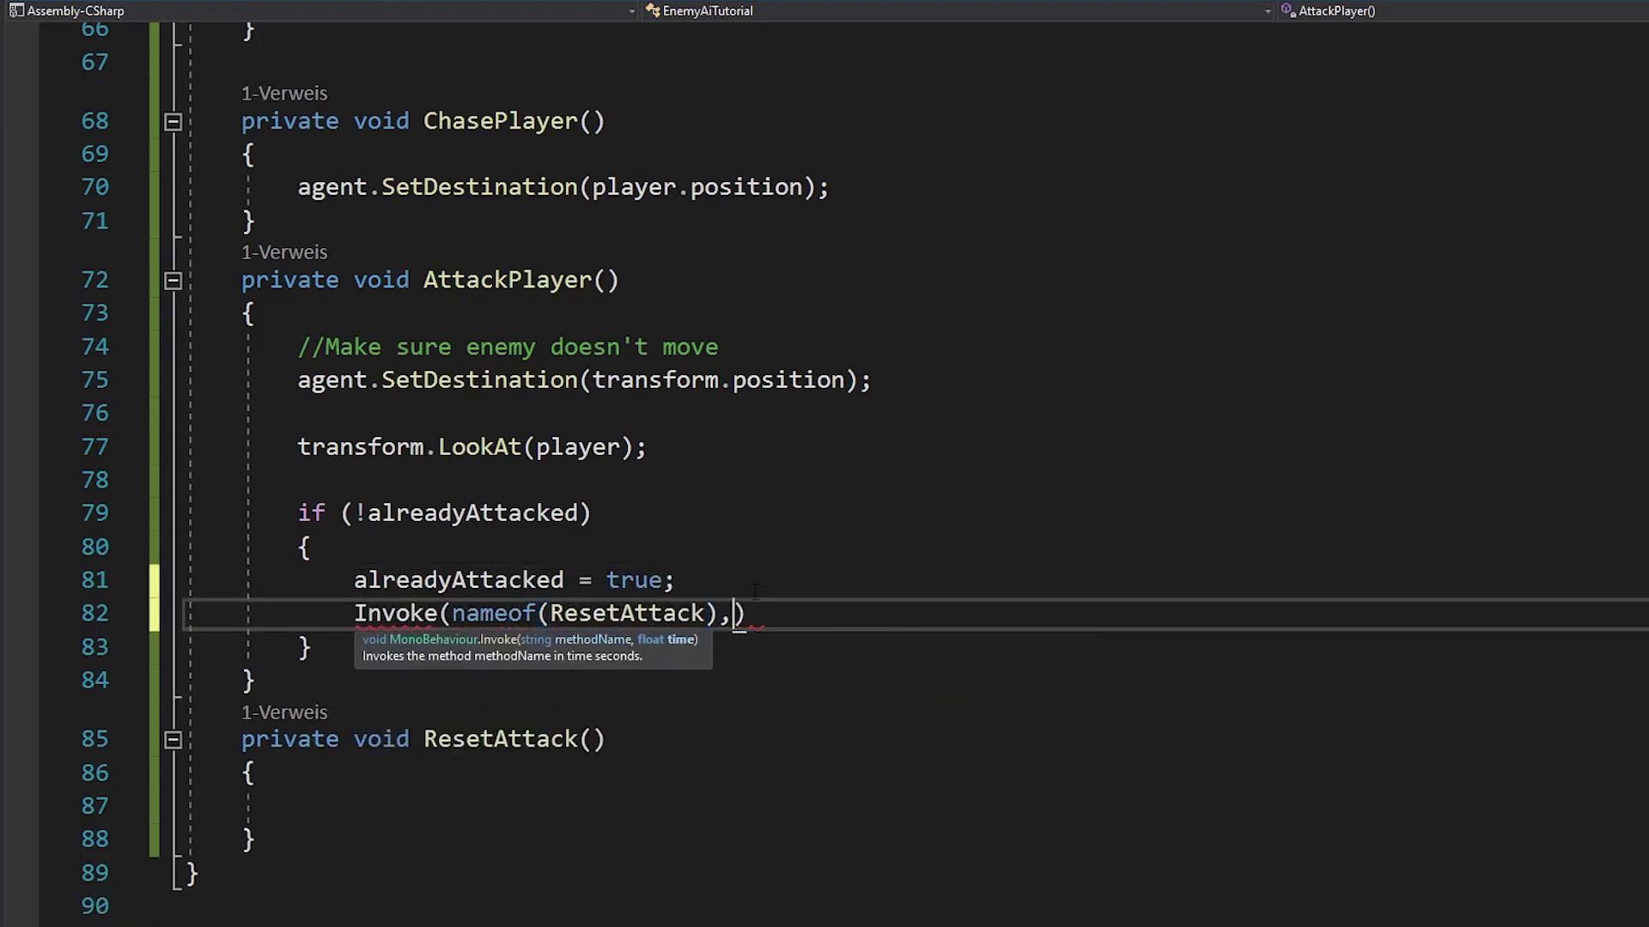
{"action": "type", "text": ");"}
{"action": "left_click", "coordinate": [426, 805]}
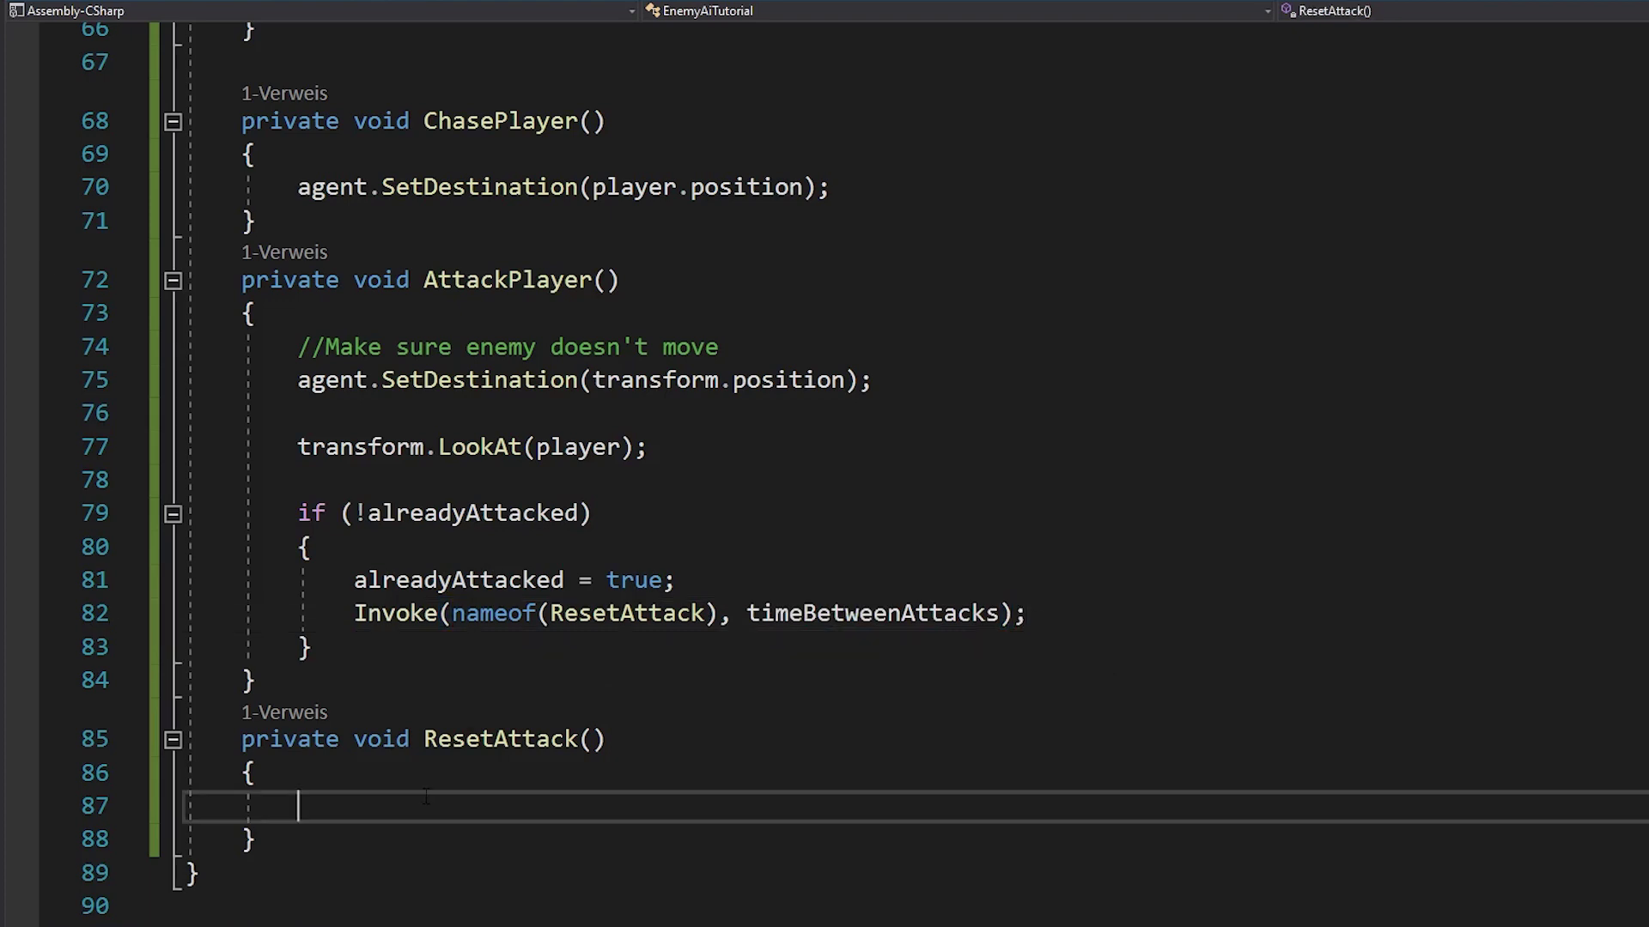
{"action": "type", "text": "alr"}
{"action": "key", "text": "Tab"}
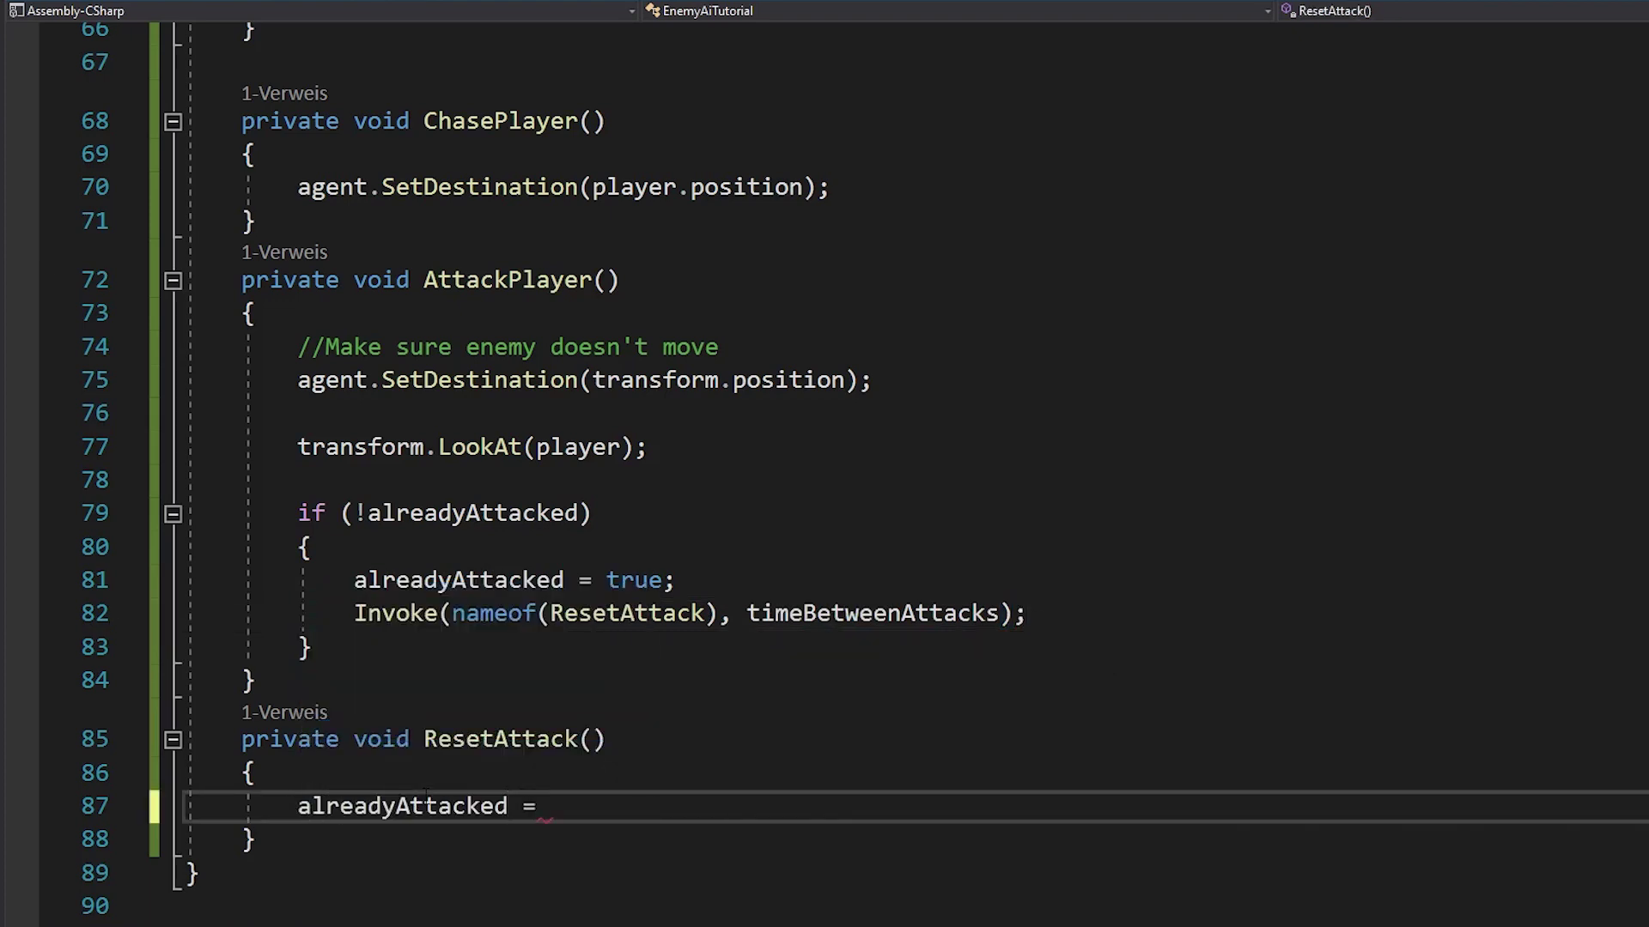
{"action": "type", "text": "fals"}
{"action": "scroll", "coordinate": [427, 795], "scroll_direction": "down", "scroll_amount": 1}
{"action": "left_click", "coordinate": [386, 446]}
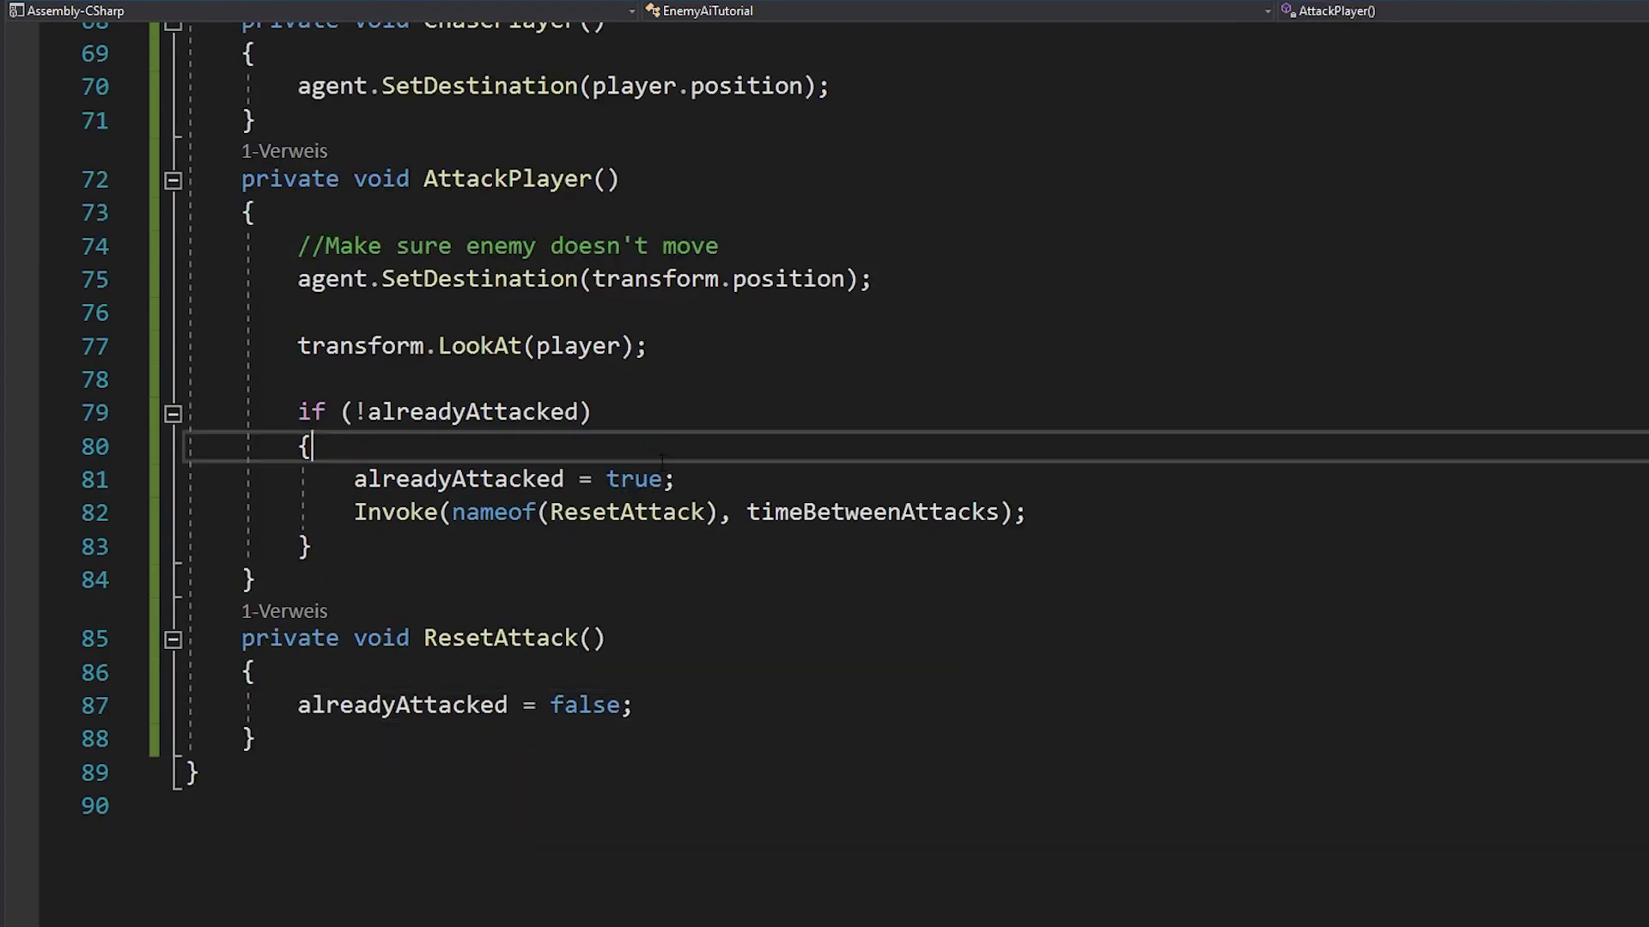
Add attack-code comment lines and declare a projectile field below alreadyAttacked
{"action": "key", "text": "Return"}
{"action": "key", "text": "Return"}
{"action": "key", "text": "Up"}
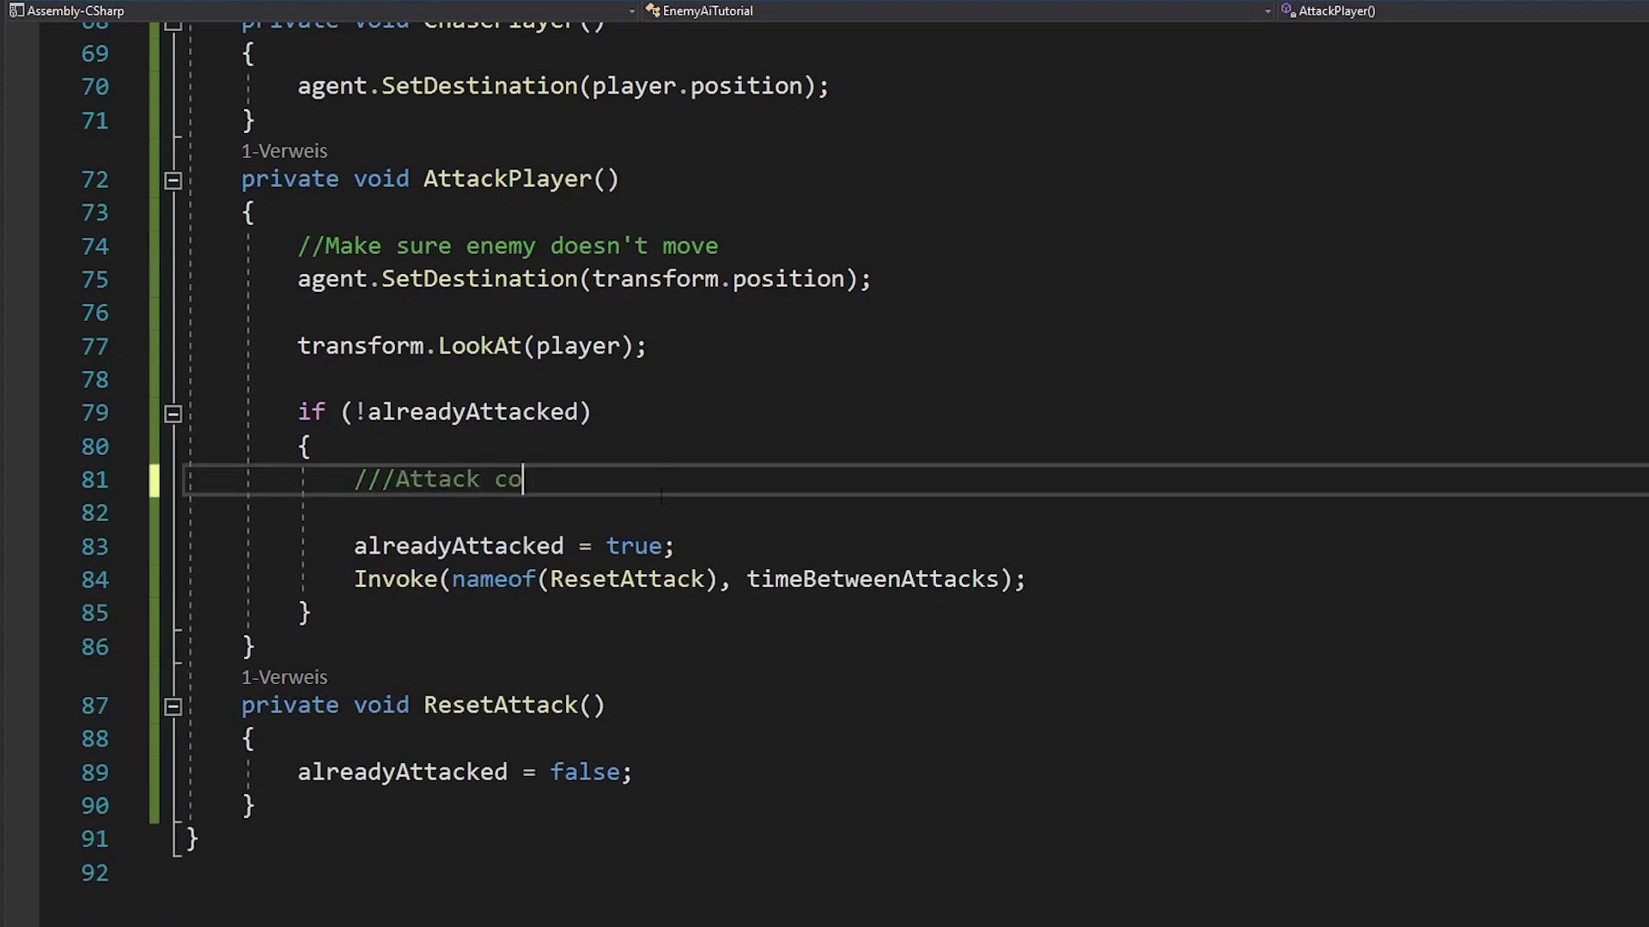
{"action": "type", "text": "de here"}
{"action": "key", "text": "Return"}
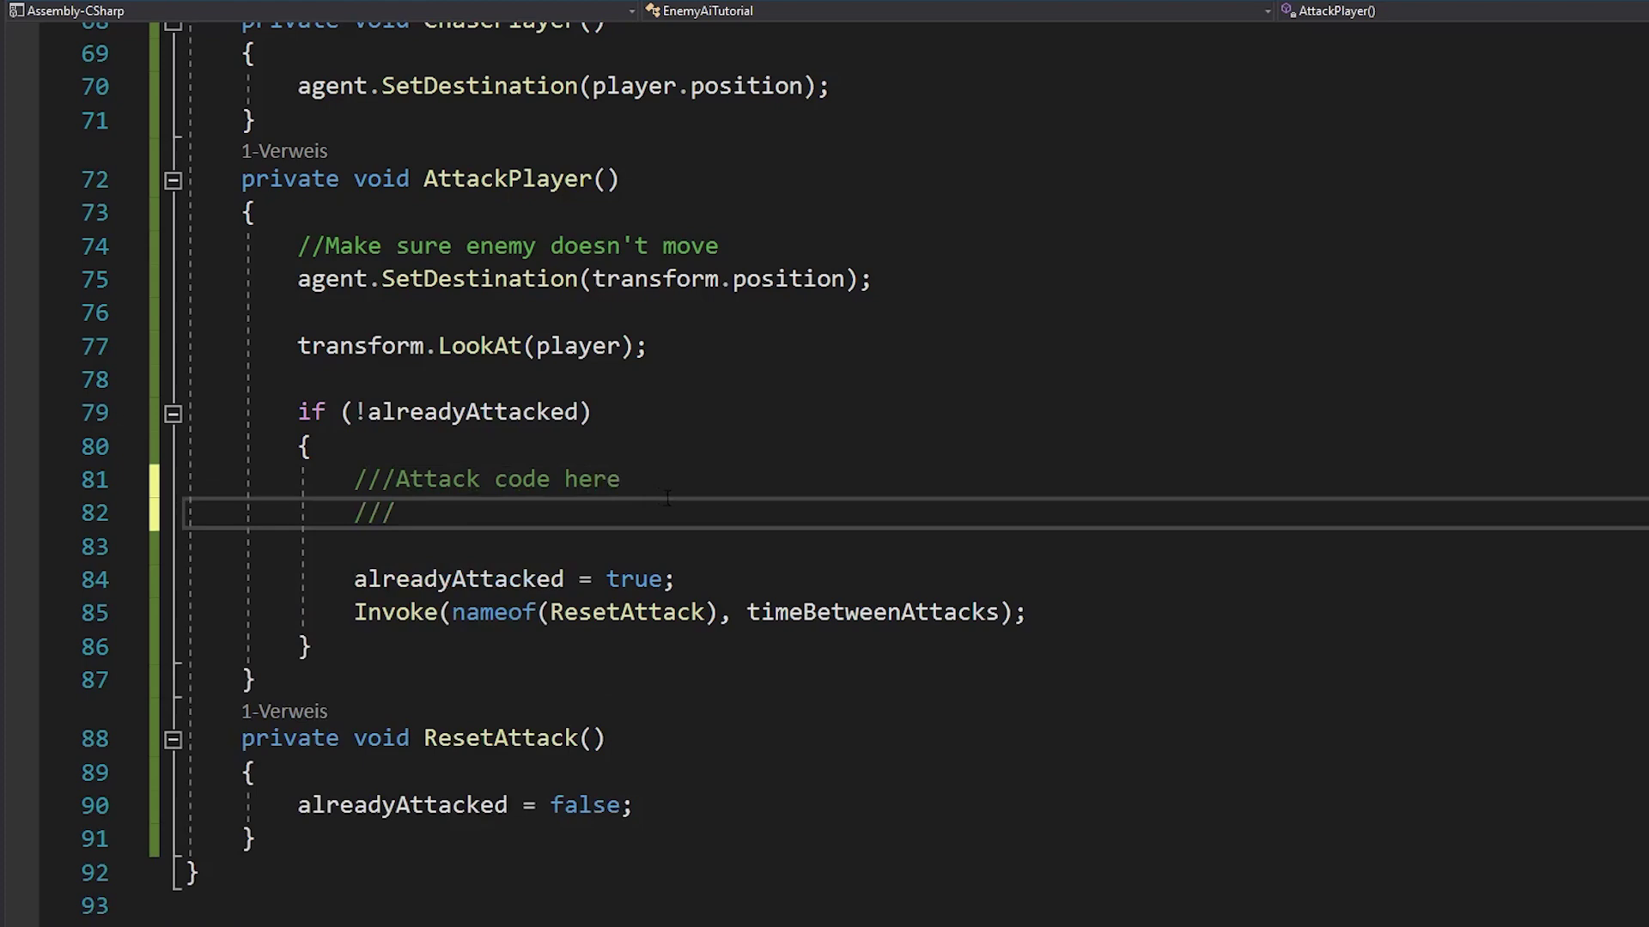
{"action": "key", "text": "Return"}
{"action": "key", "text": "Return"}
{"action": "key", "text": "Return"}
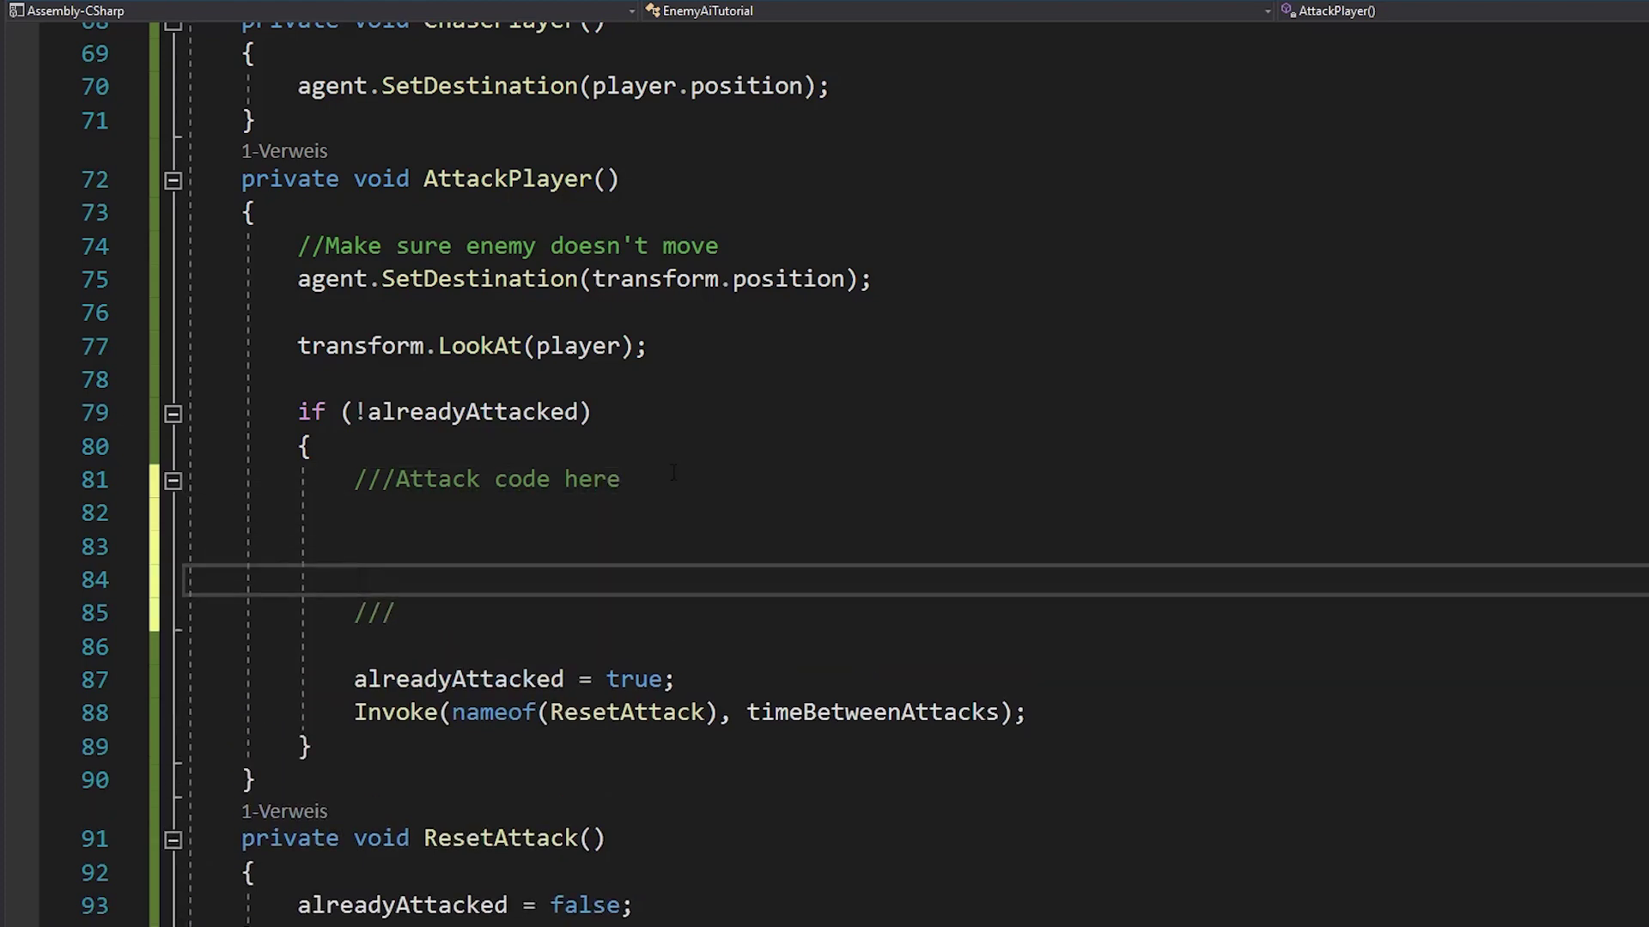
{"action": "key", "text": "Up"}
{"action": "key", "text": "Up"}
{"action": "type", "text": "Rigidbody rb = Instantiate"}
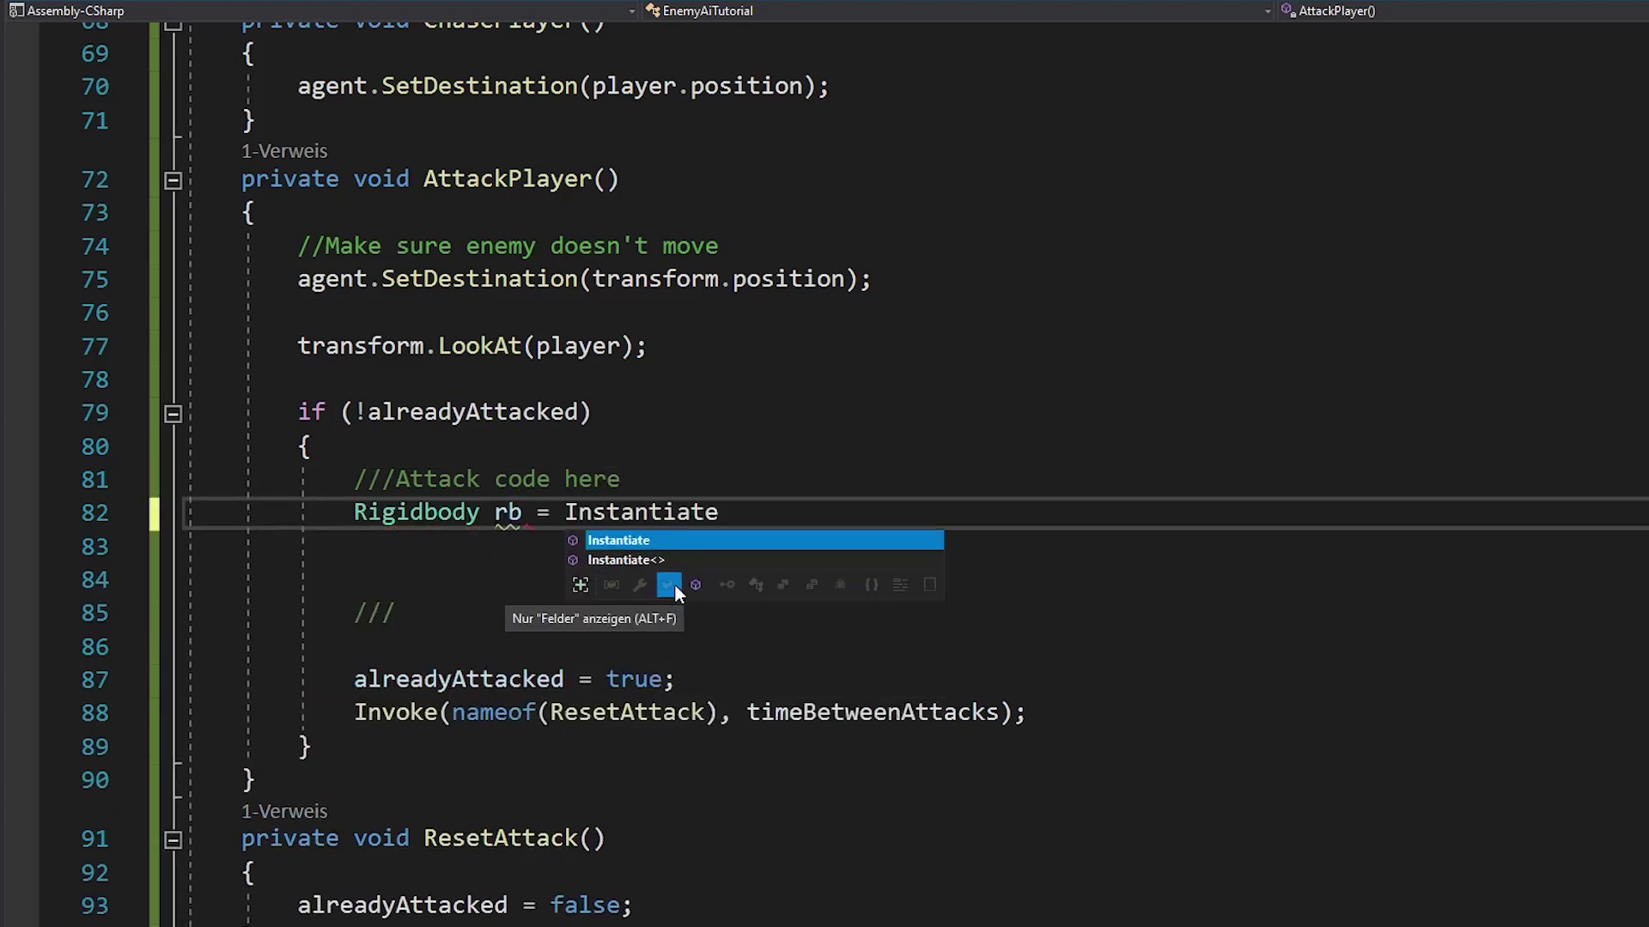
{"action": "scroll", "coordinate": [674, 584], "scroll_direction": "up", "scroll_amount": 10}
{"action": "scroll", "coordinate": [674, 584], "scroll_direction": "up", "scroll_amount": 7}
{"action": "left_click", "coordinate": [597, 197]}
{"action": "key", "text": "Return"}
{"action": "type", "text": "public GameObject proje"}
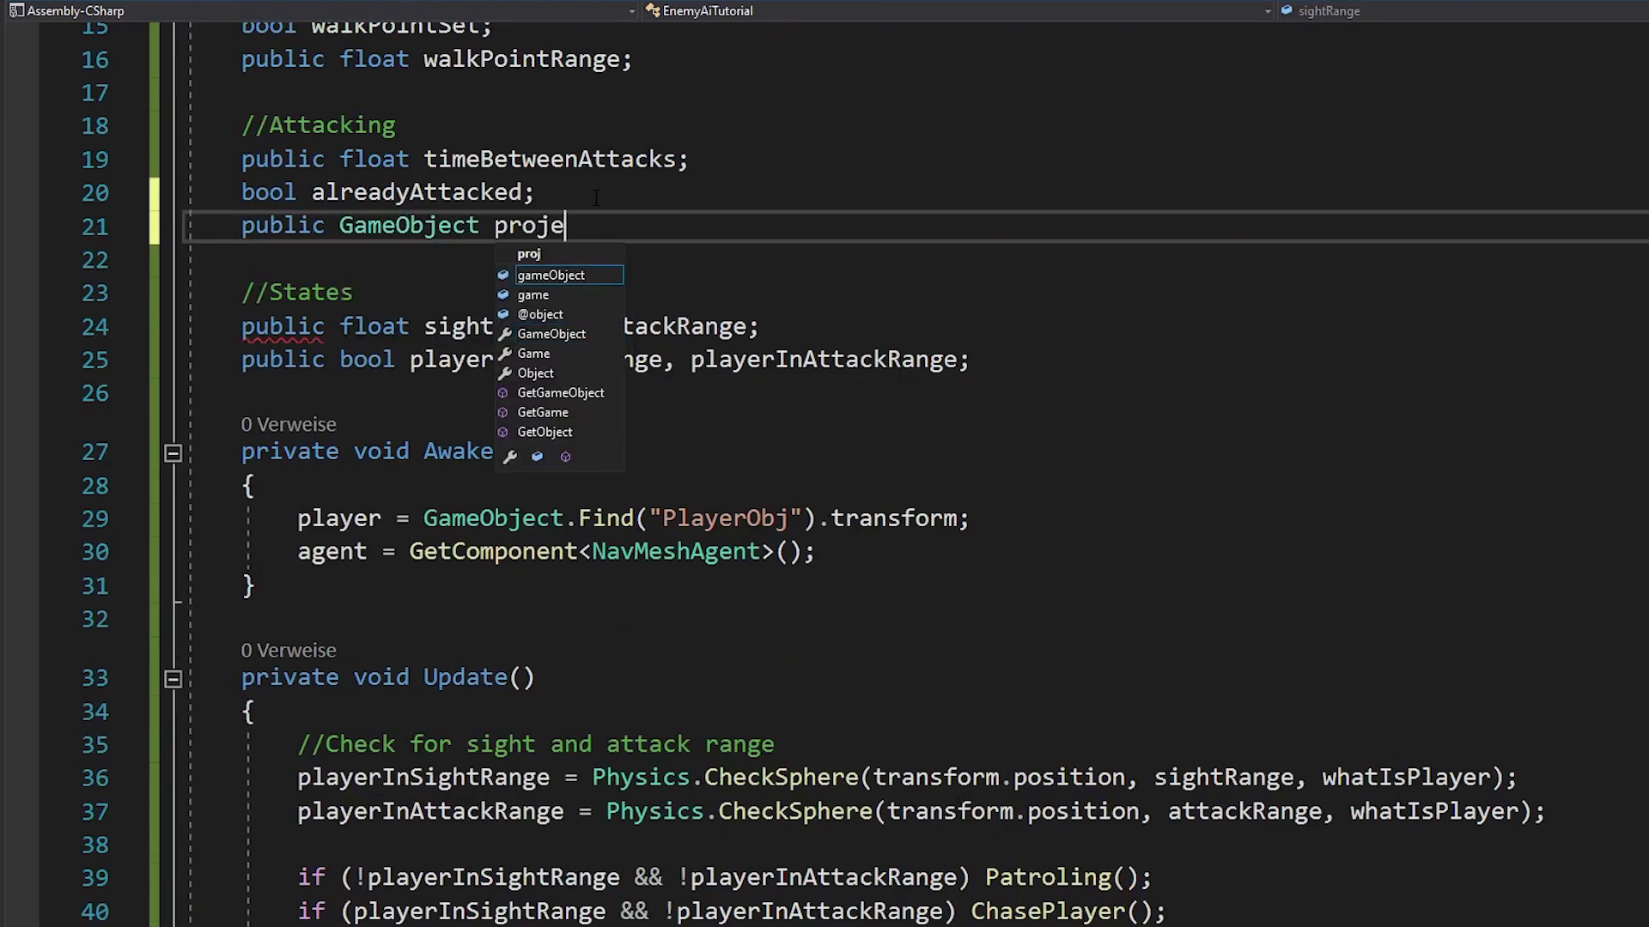
{"action": "scroll", "coordinate": [825, 516], "scroll_direction": "down", "scroll_amount": 13}
{"action": "scroll", "coordinate": [825, 516], "scroll_direction": "down", "scroll_amount": 7}
Instantiate the projectile and apply a forward 32f impulse plus a duplicated upward impulse
{"action": "left_click", "coordinate": [807, 294]}
{"action": "type", "text": "(pro"}
{"action": "key", "text": "Tab"}
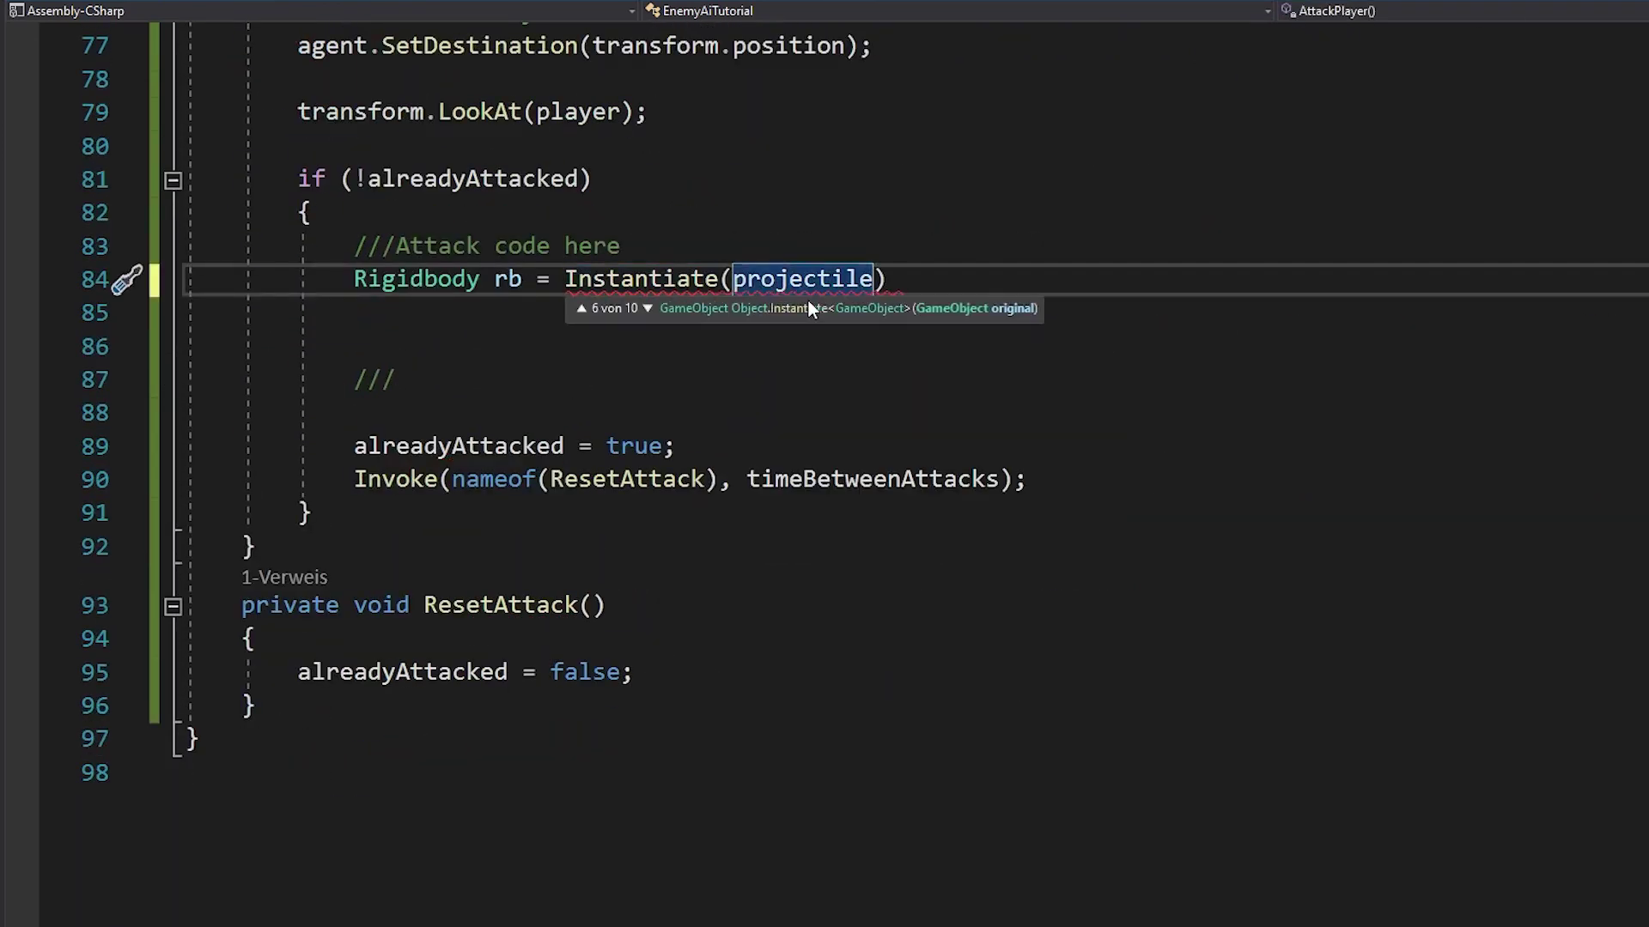
{"action": "type", "text": ", transform.position, Quaternion.identity).GetComponent<Rigidbody>();"}
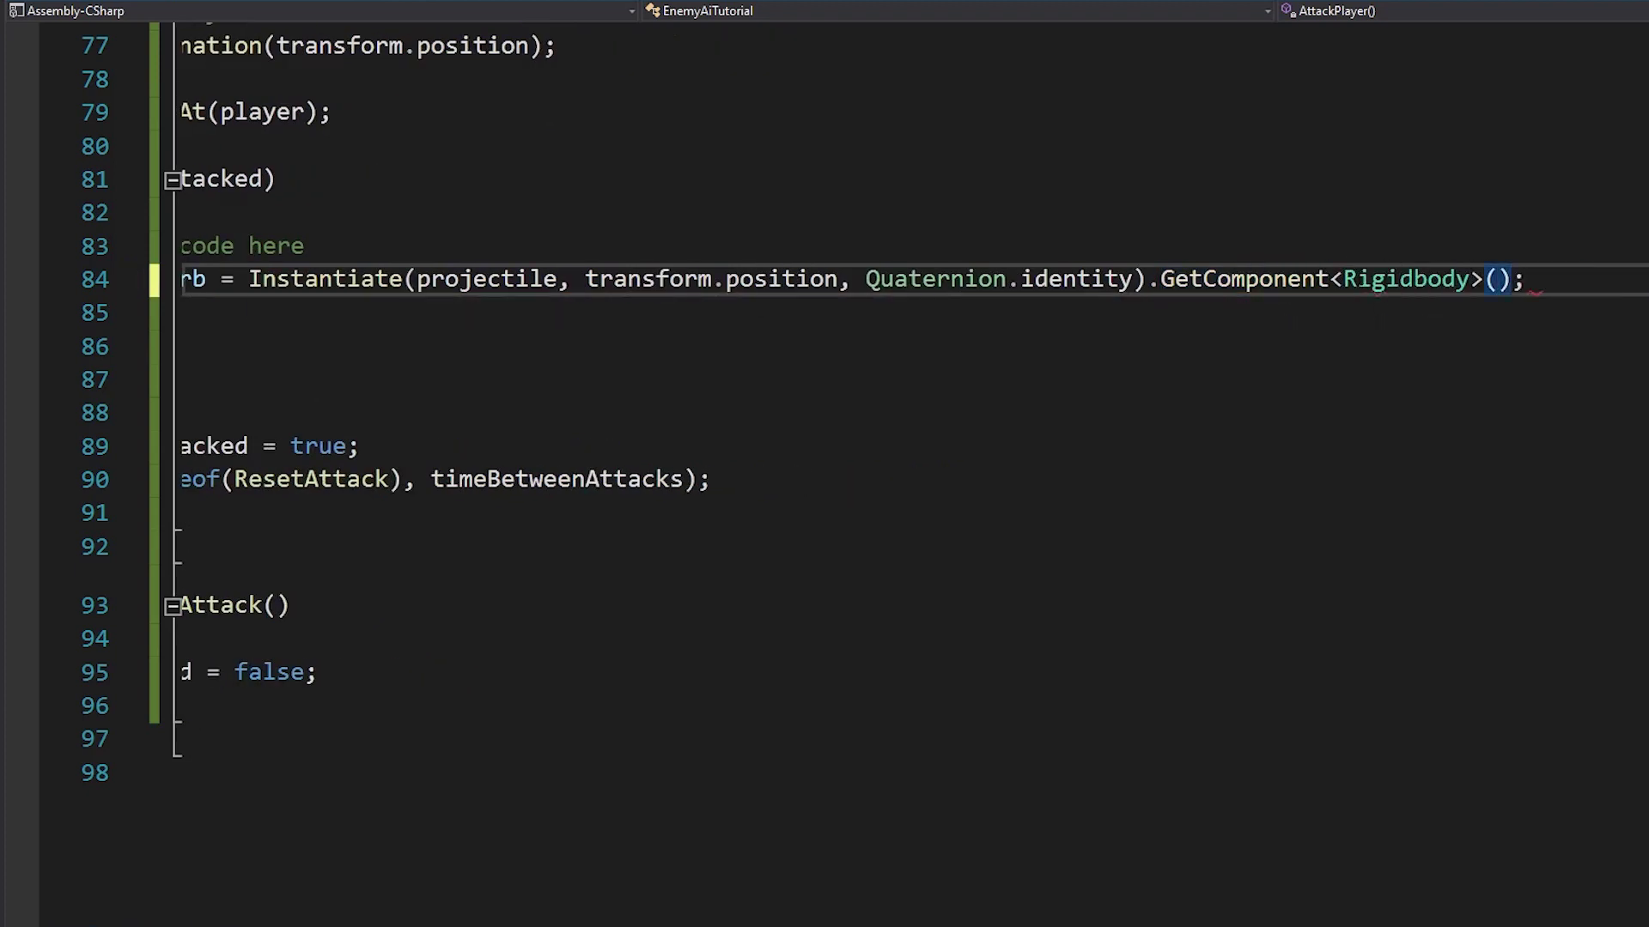
{"action": "key", "text": "Return"}
{"action": "type", "text": "r"}
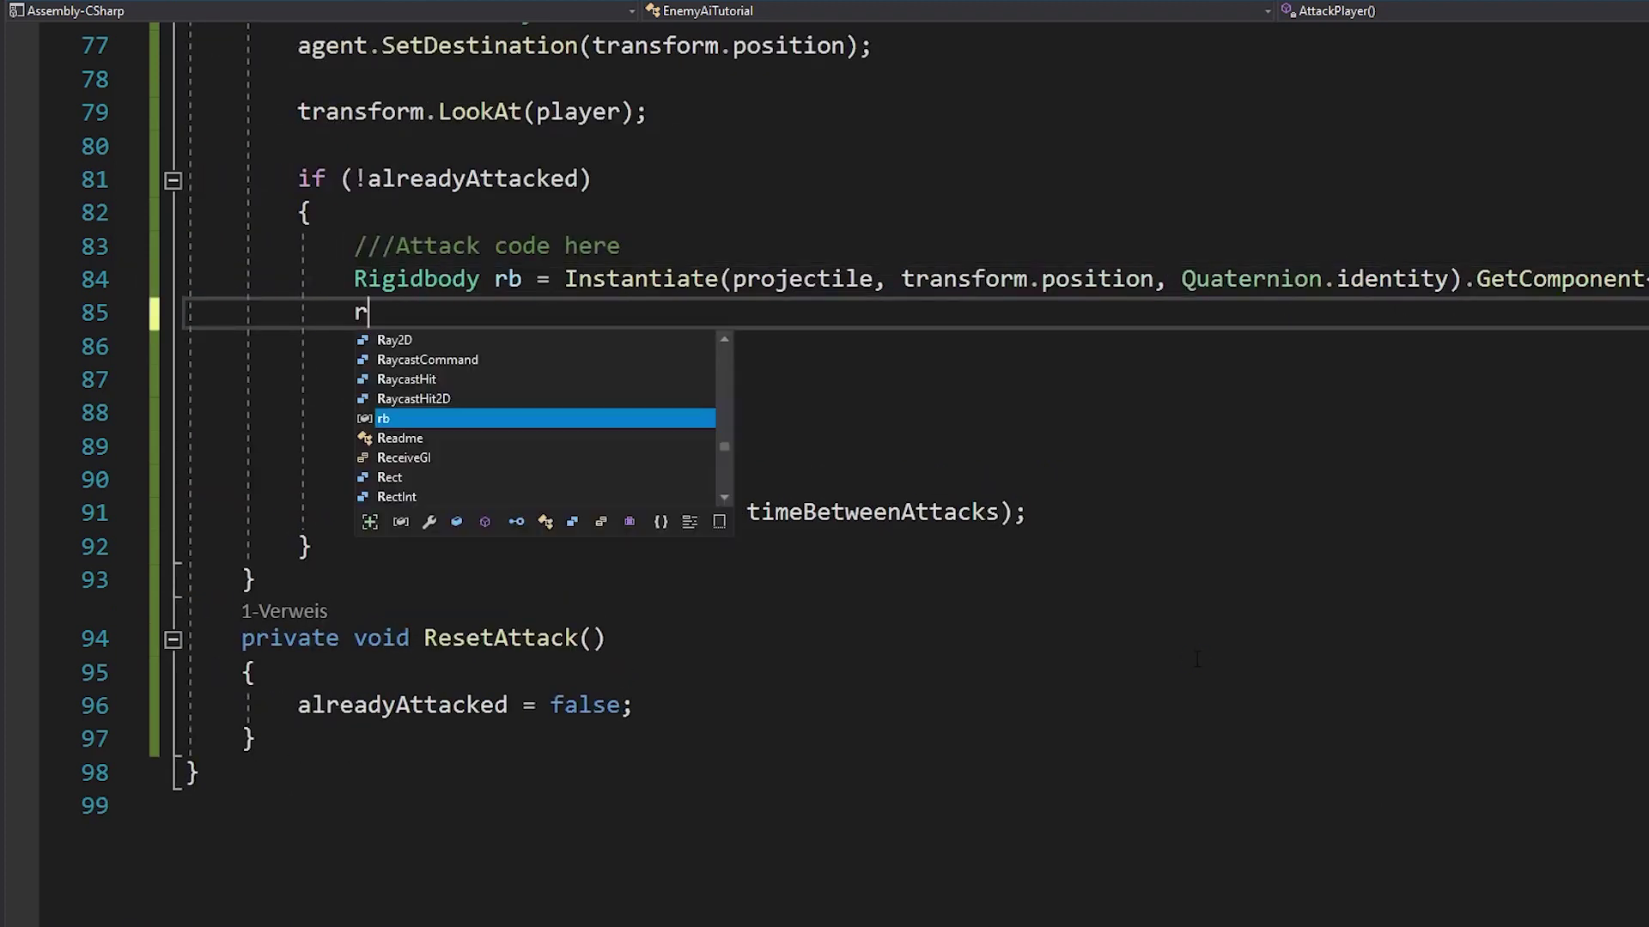
{"action": "type", "text": "b.AddForce(transform.forward * 32f, Forc"}
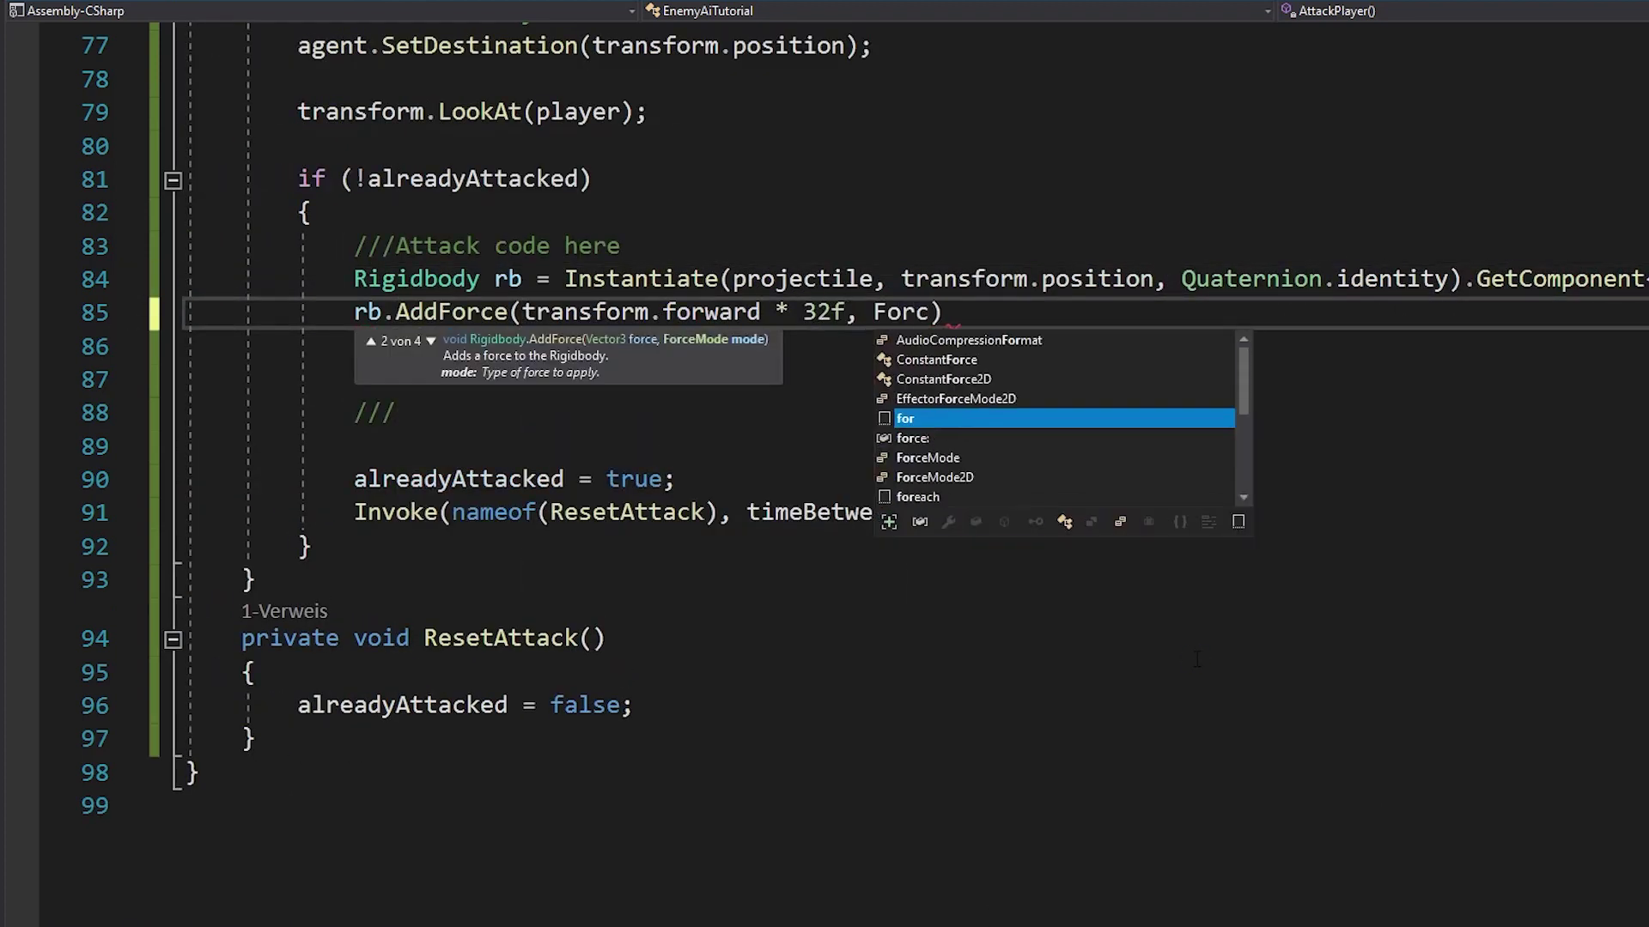
{"action": "type", "text": "eMode.Impulse);"}
{"action": "key", "text": "Up"}
{"action": "key", "text": "End"}
{"action": "key", "text": "Return"}
{"action": "key", "text": "Down"}
{"action": "key", "text": "Down"}
{"action": "key", "text": "ctrl+v"}
{"action": "key", "text": "ctrl+BackSpace"}
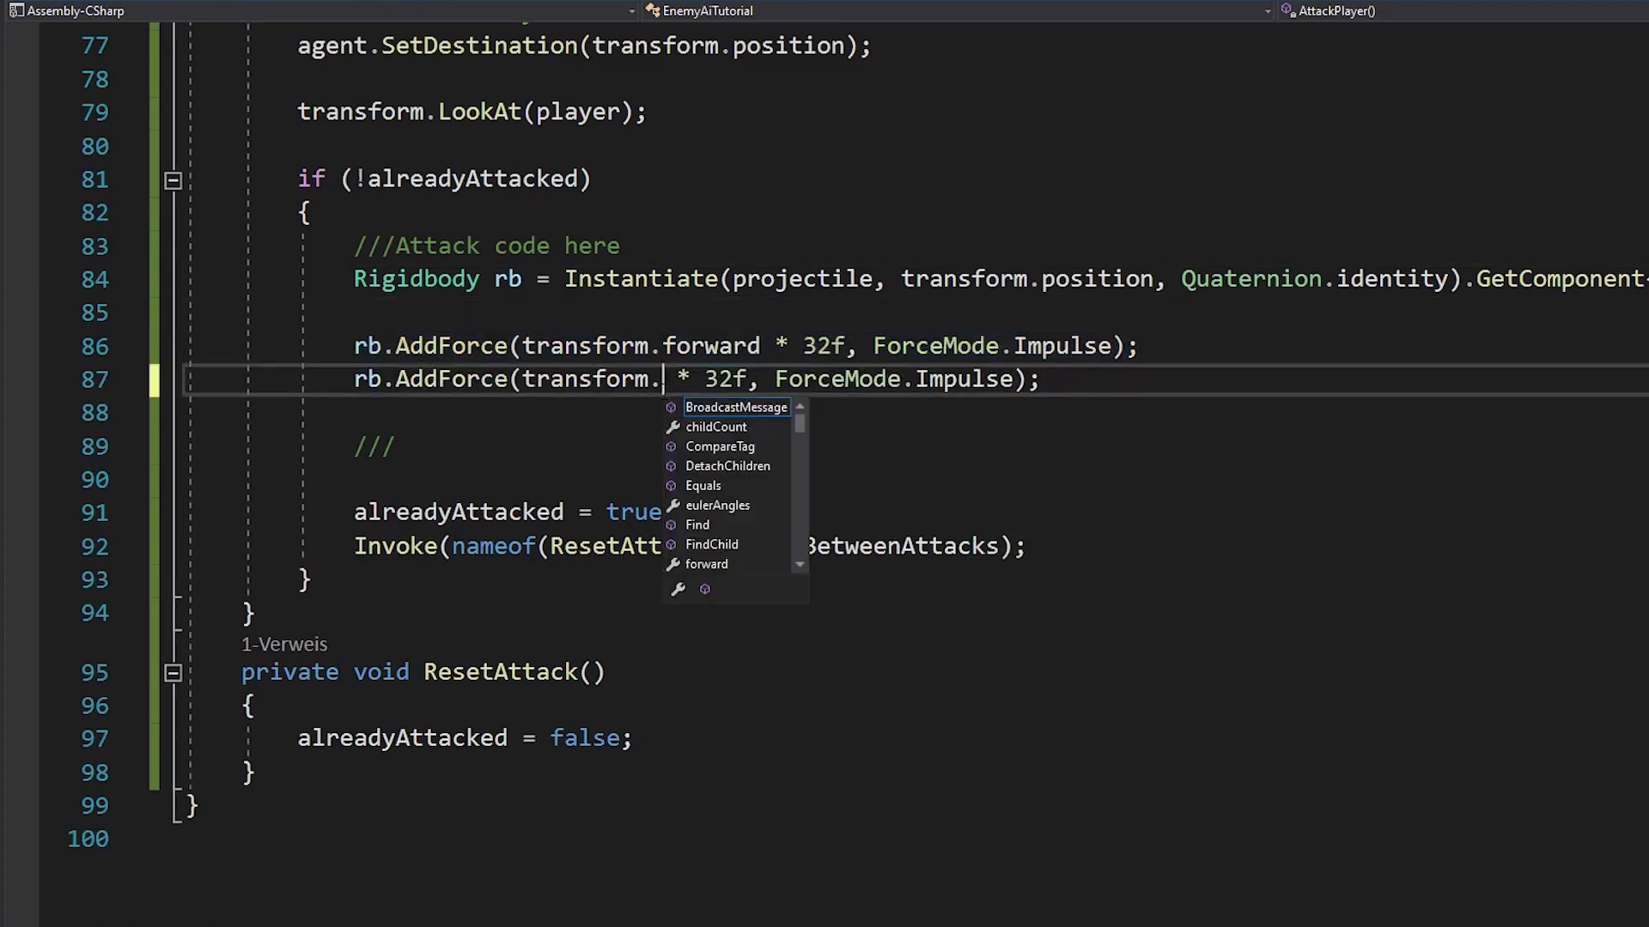
{"action": "type", "text": "up"}
{"action": "type", "text": "public vo"}
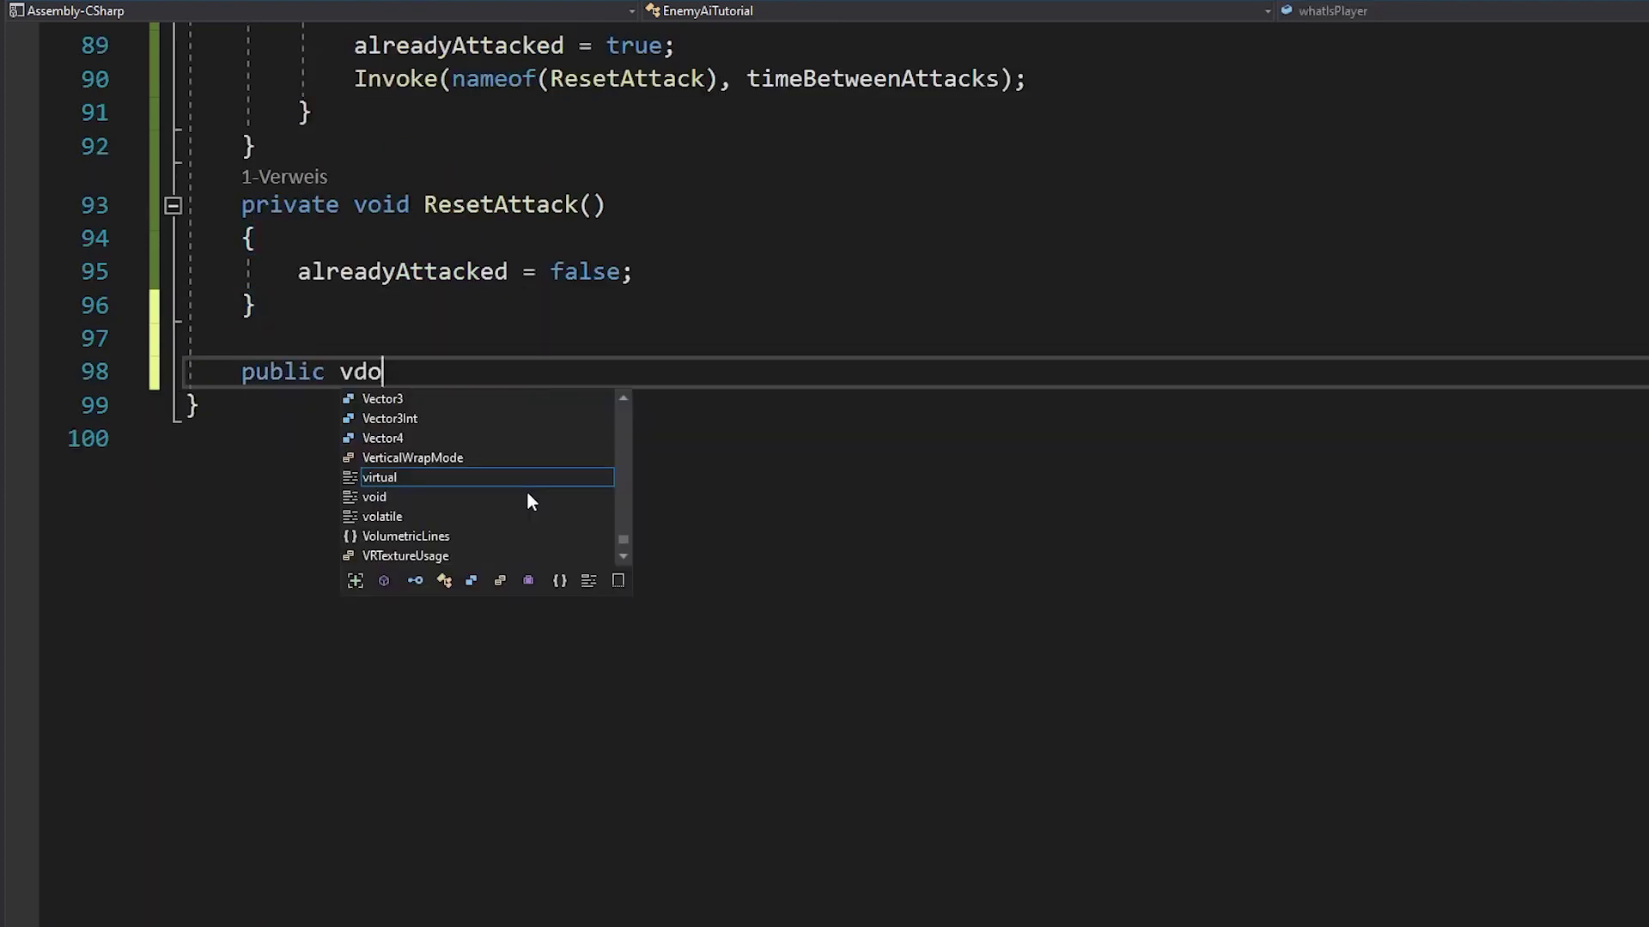
{"action": "type", "text": "id TakeDamage(int damage"}
Add a public health field and a TakeDamage method that reduces health
{"action": "key", "text": "Return"}
{"action": "type", "text": "{"}
{"action": "key", "text": "Return"}
{"action": "type", "text": "health"}
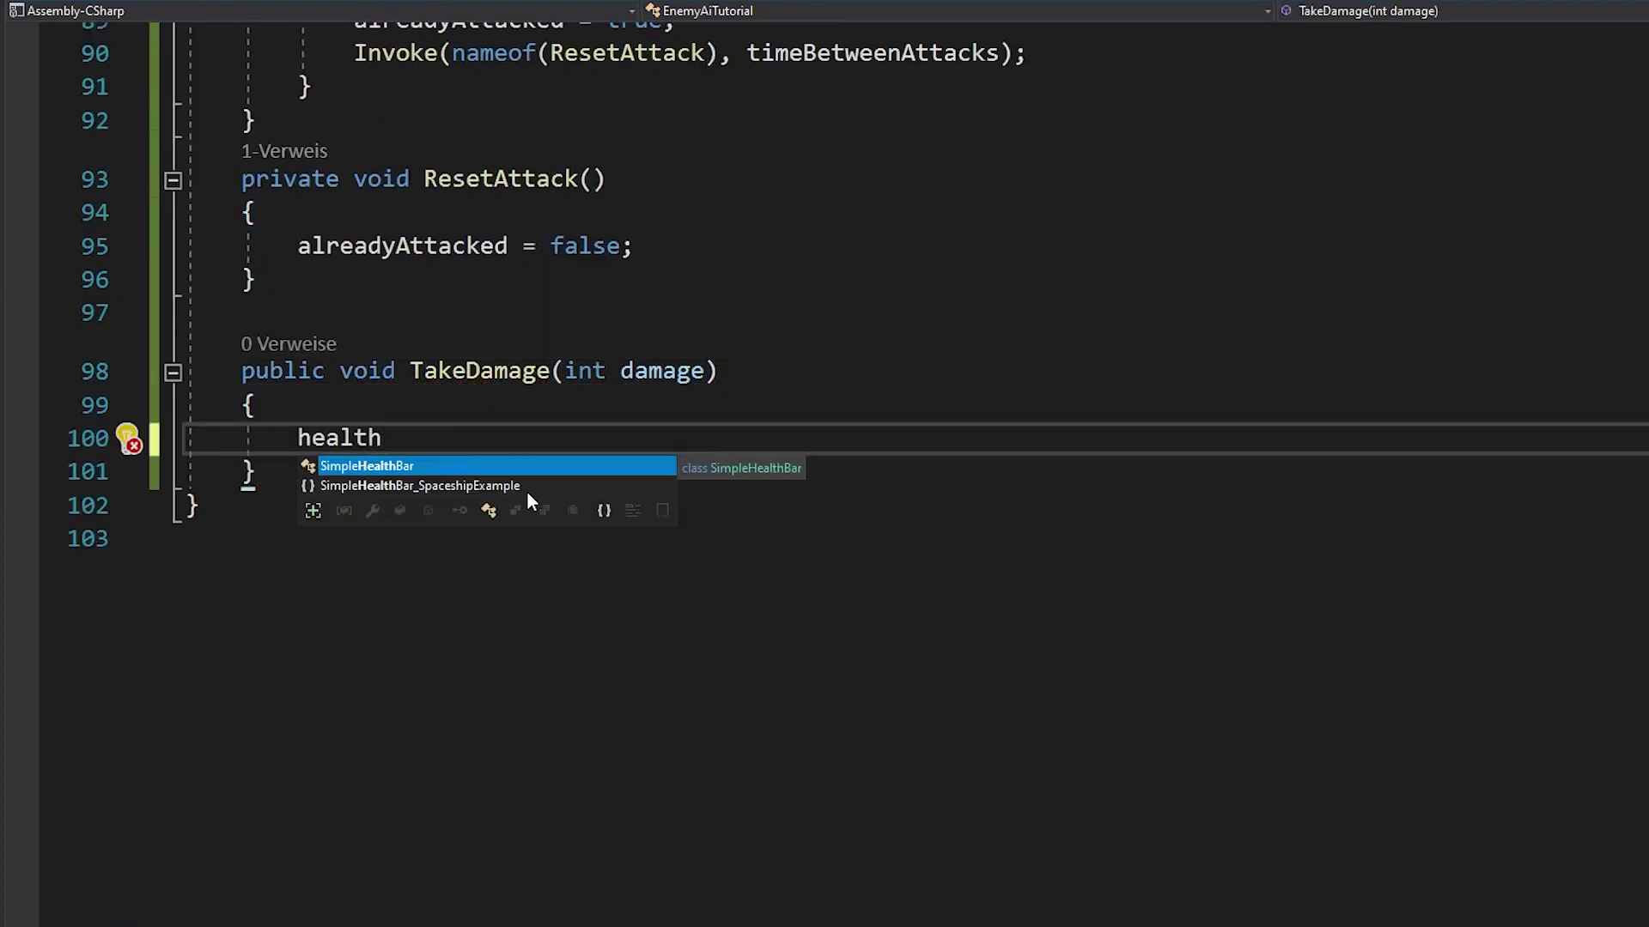
{"action": "scroll", "coordinate": [526, 492], "scroll_direction": "up", "scroll_amount": 15}
{"action": "scroll", "coordinate": [527, 492], "scroll_direction": "up", "scroll_amount": 12}
{"action": "scroll", "coordinate": [527, 490], "scroll_direction": "up", "scroll_amount": 2}
{"action": "left_click", "coordinate": [121, 258]}
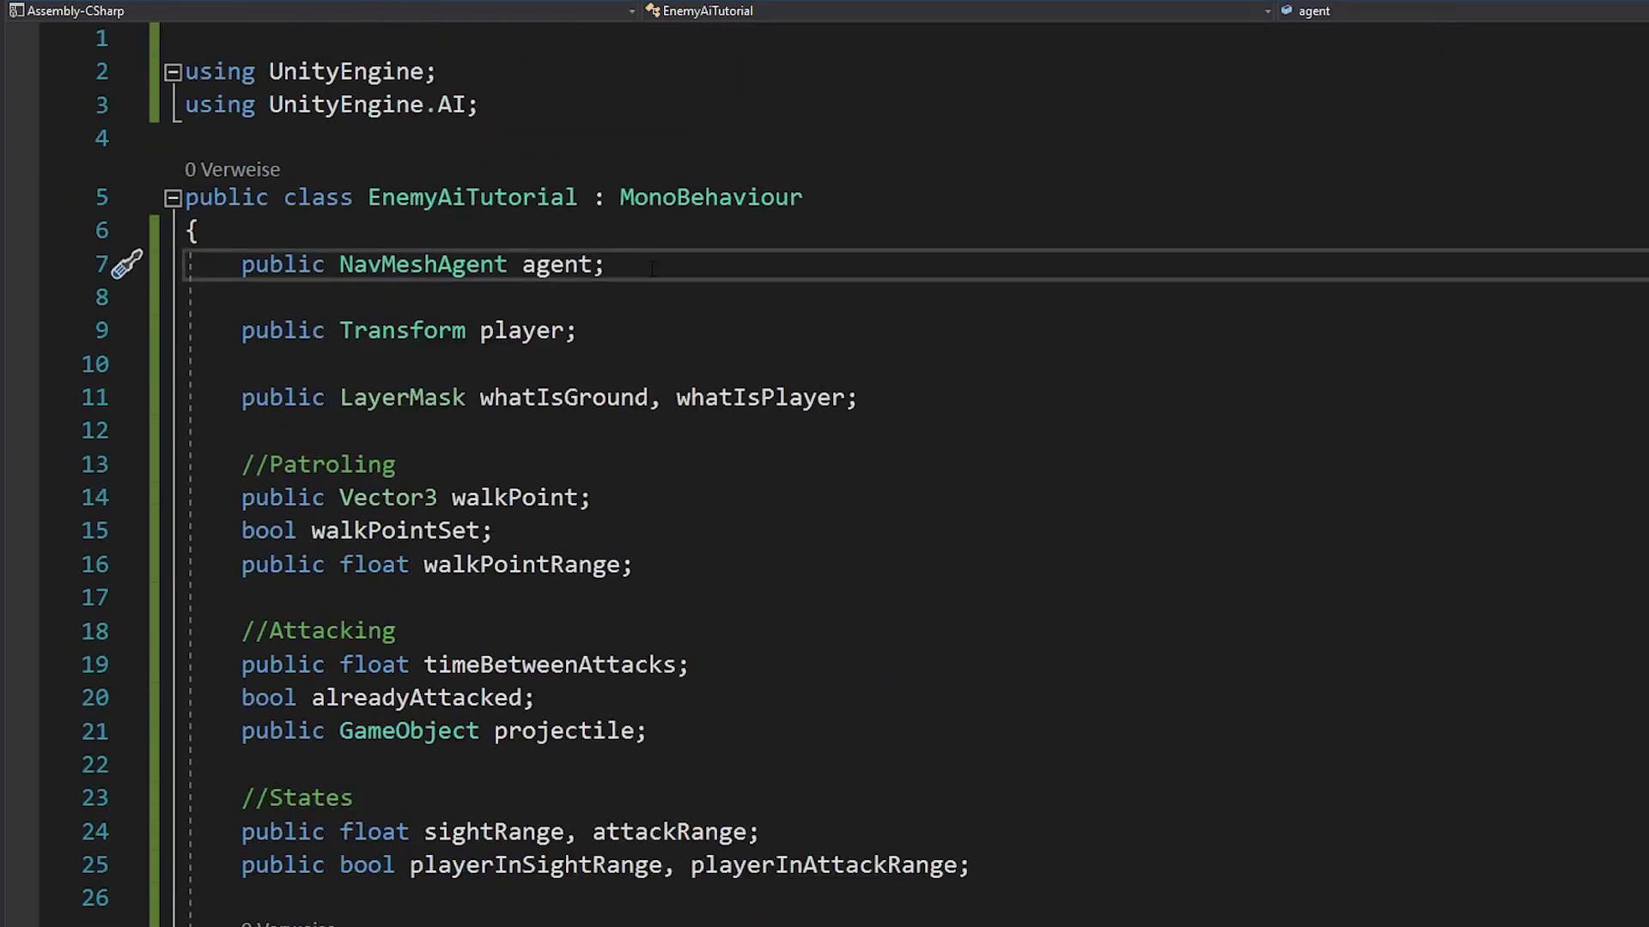
{"action": "left_click", "coordinate": [899, 405]}
{"action": "key", "text": "Return"}
{"action": "key", "text": "Return"}
{"action": "type", "text": "publuic"}
{"action": "scroll", "coordinate": [899, 404], "scroll_direction": "down", "scroll_amount": 20}
{"action": "left_click", "coordinate": [451, 532]}
{"action": "type", "text": "health -= damage;"}
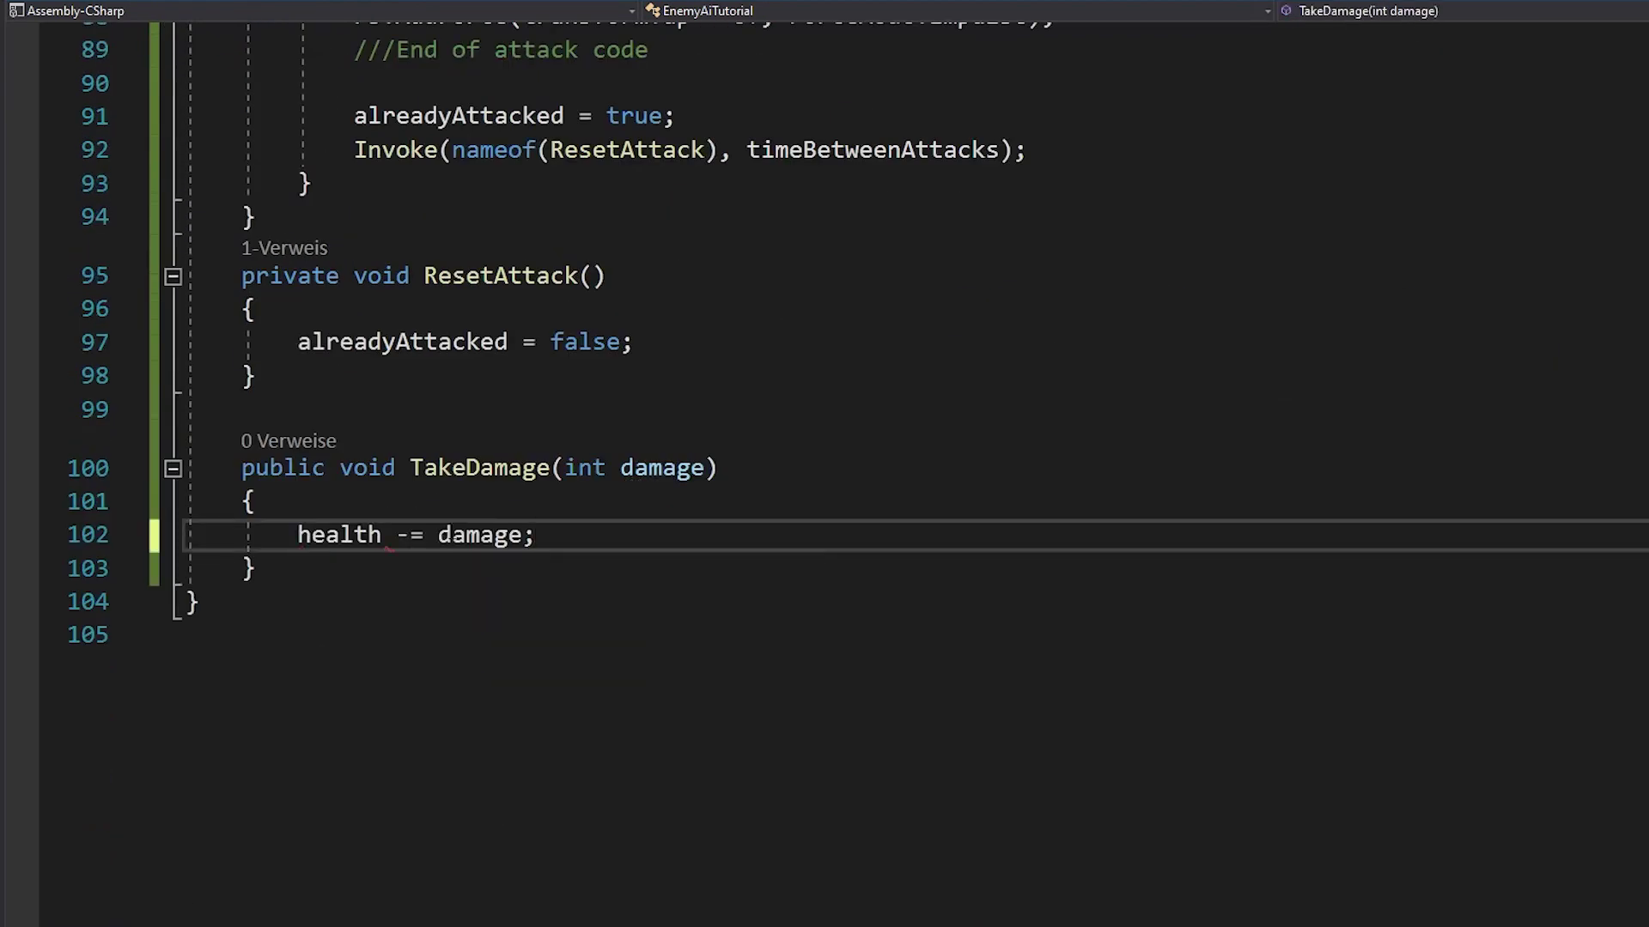
{"action": "key", "text": "Return"}
{"action": "key", "text": "Return"}
{"action": "type", "text": "if (health <= 0"}
Add DestroyEnemy, invoked after 0.5f at zero health, and red/yellow OnDrawGizmosSelected range spheres
{"action": "left_click", "coordinate": [548, 629]}
{"action": "key", "text": "Return"}
{"action": "type", "text": "privaet"}
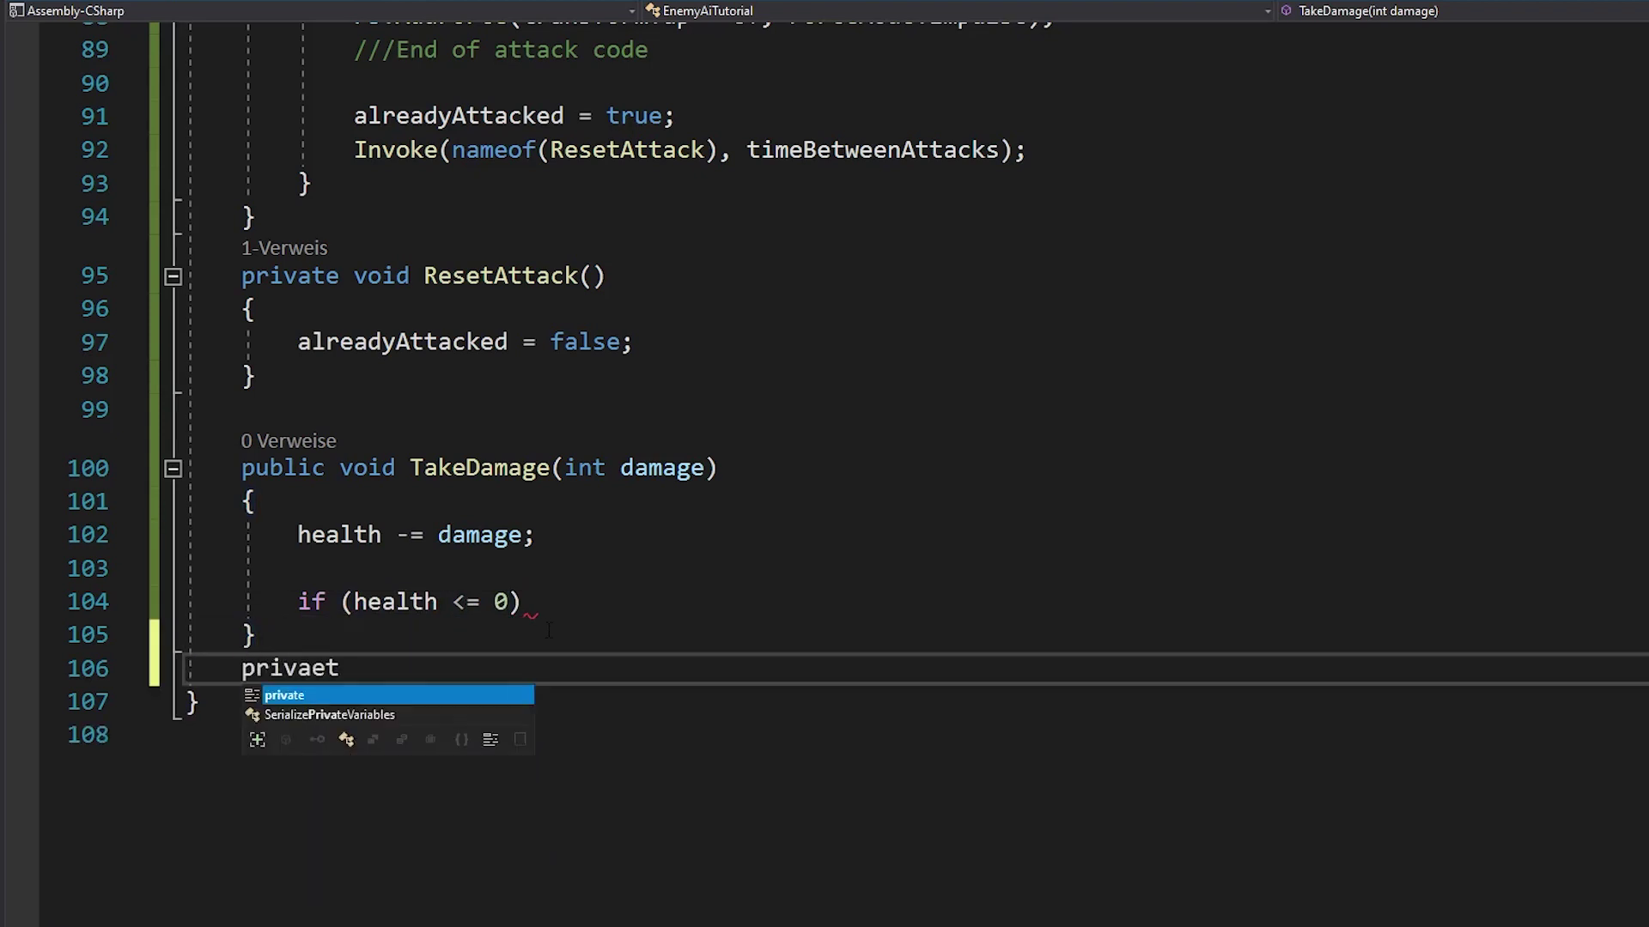
{"action": "type", "text": "emy()"}
{"action": "key", "text": "Return"}
{"action": "type", "text": "Destroy(gameObject);"}
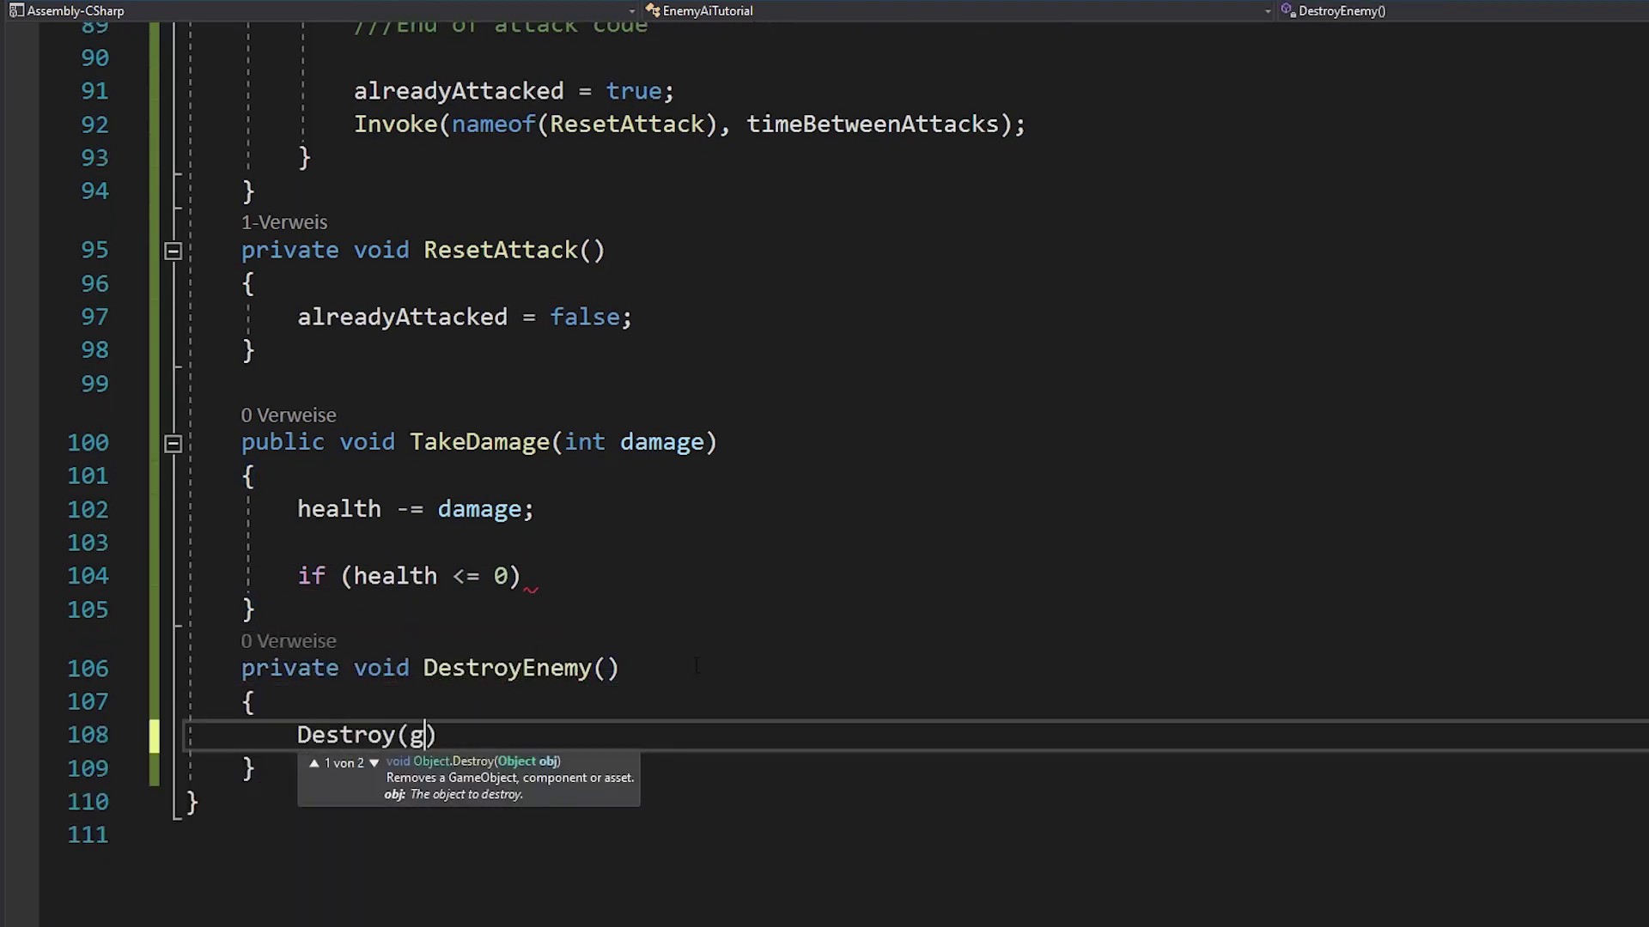
{"action": "left_click", "coordinate": [706, 542]}
{"action": "left_click", "coordinate": [706, 576]}
{"action": "type", "text": "Invoke(nameof(Dest"}
{"action": "key", "text": "Tab"}
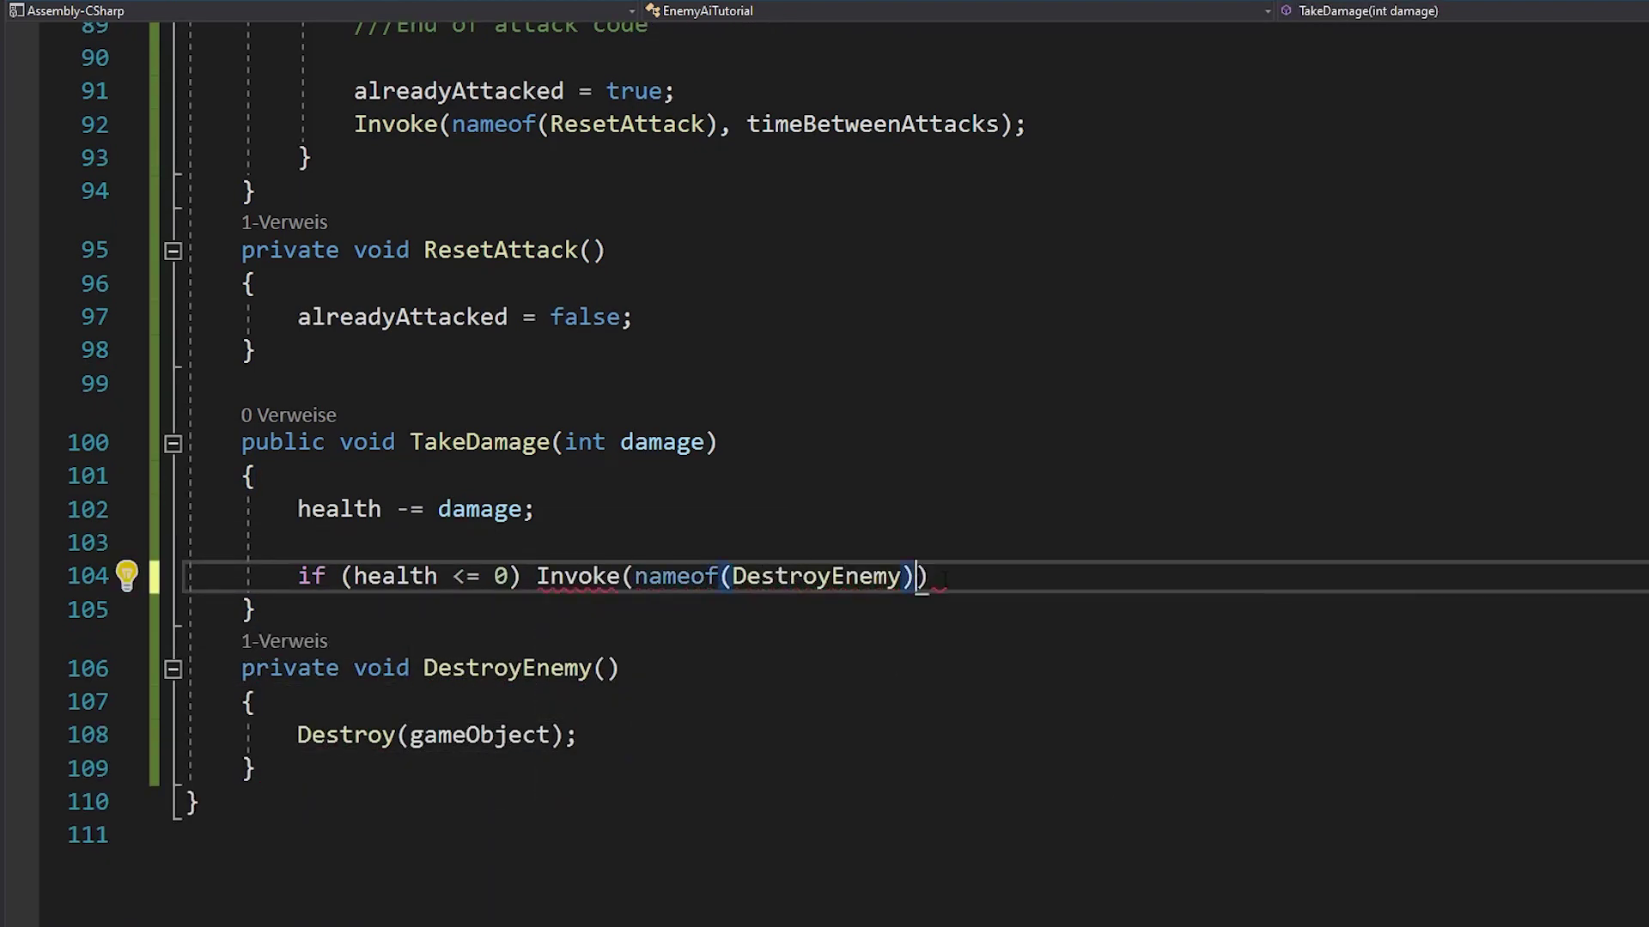
{"action": "type", "text": "), f);"}
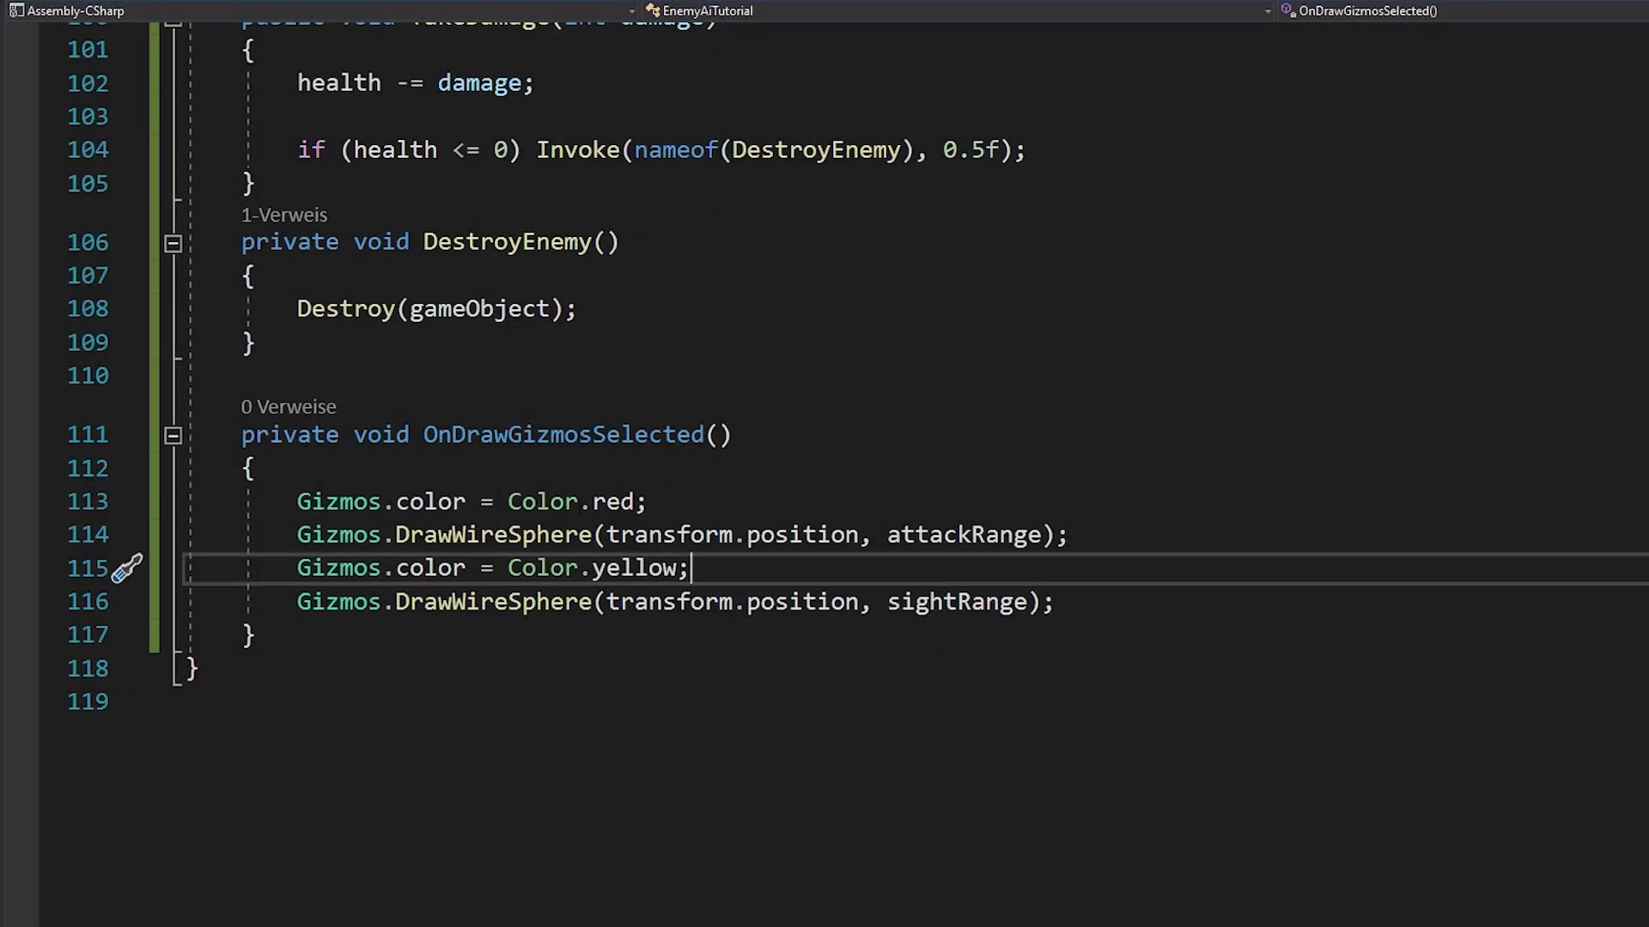
{"action": "left_click_drag", "start_coordinate": [234, 435], "coordinate": [344, 664]}
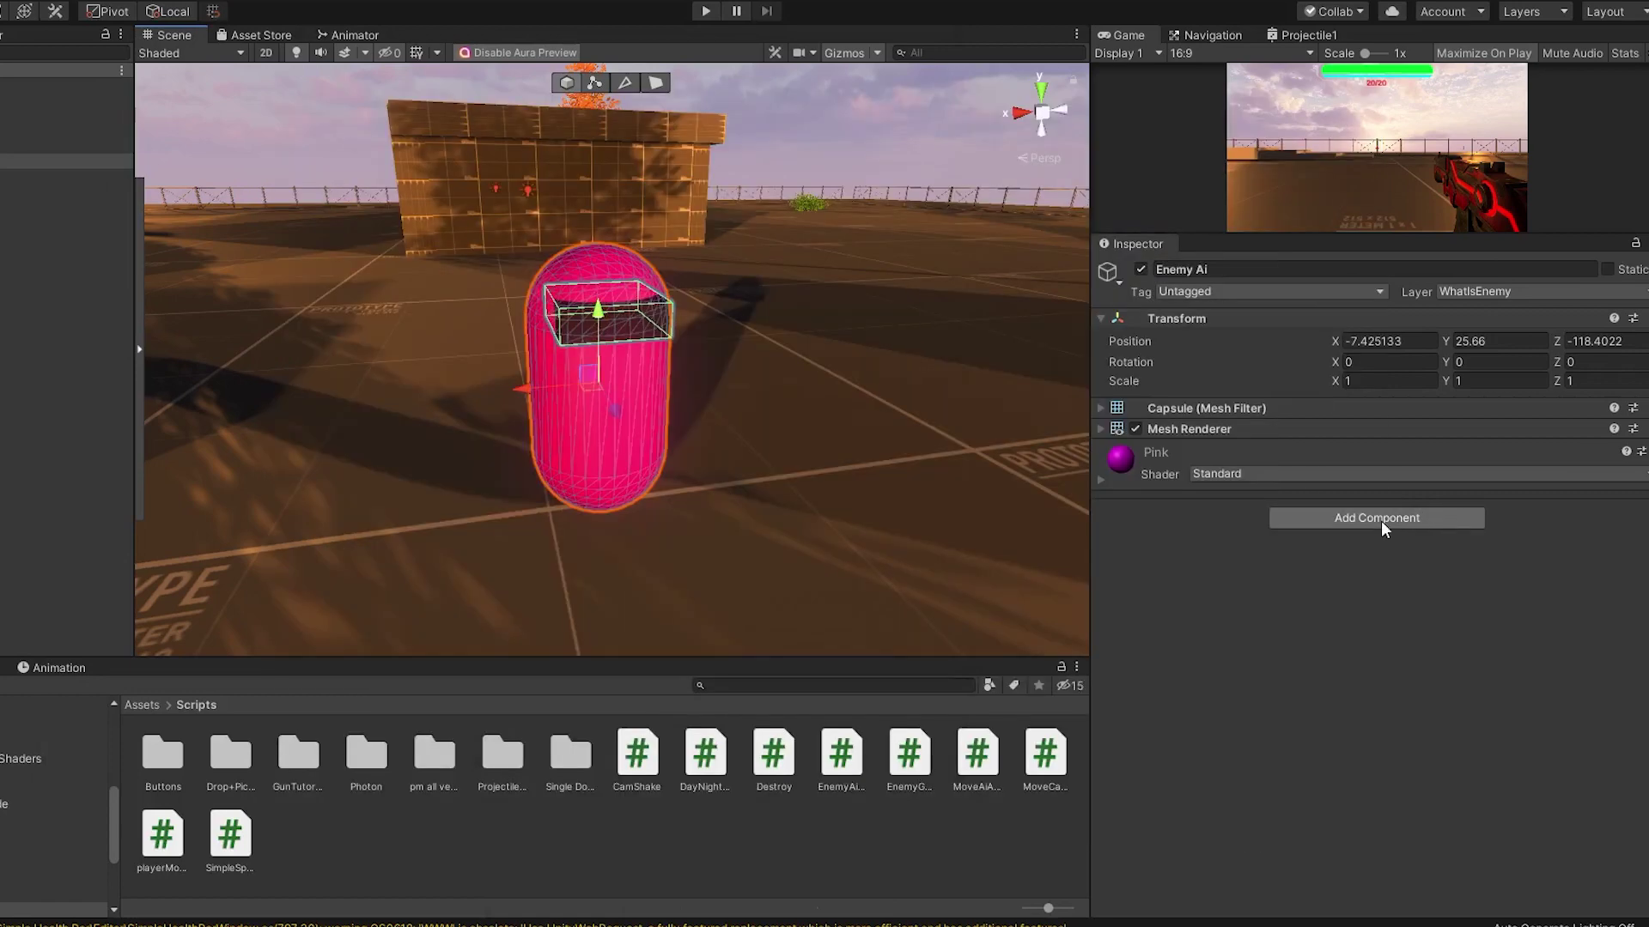
{"action": "left_click", "coordinate": [1383, 522]}
{"action": "type", "text": "Nav"}
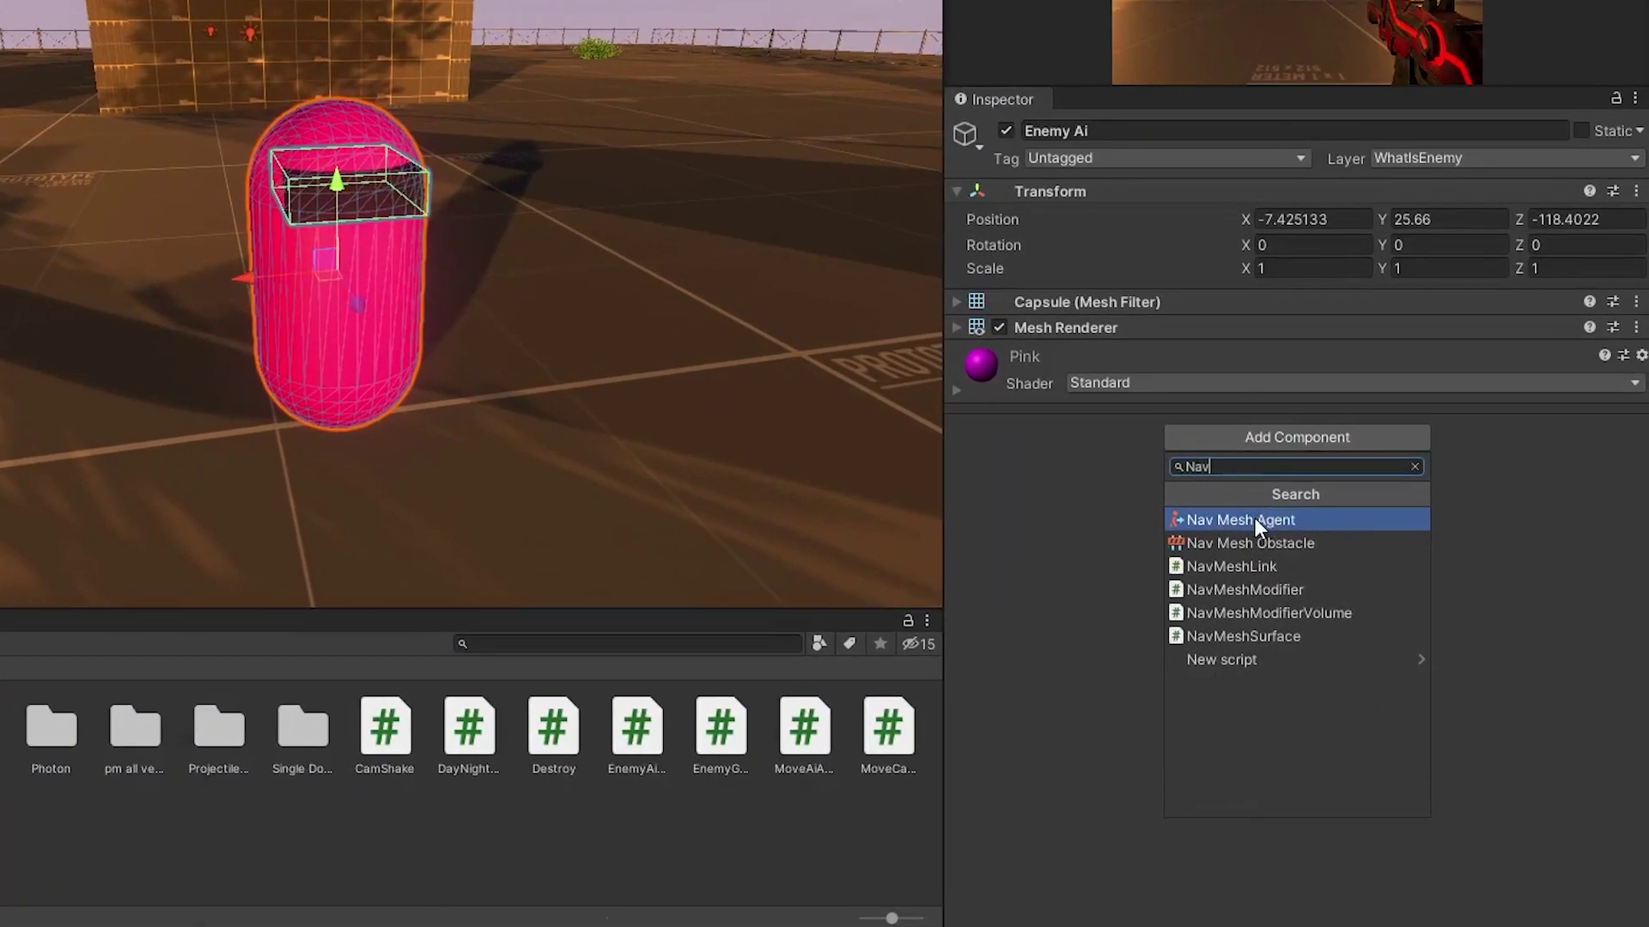
Add a Nav Mesh Agent to Enemy Ai and a NavMeshSurface to the NavMesh object
{"action": "left_click", "coordinate": [1254, 518]}
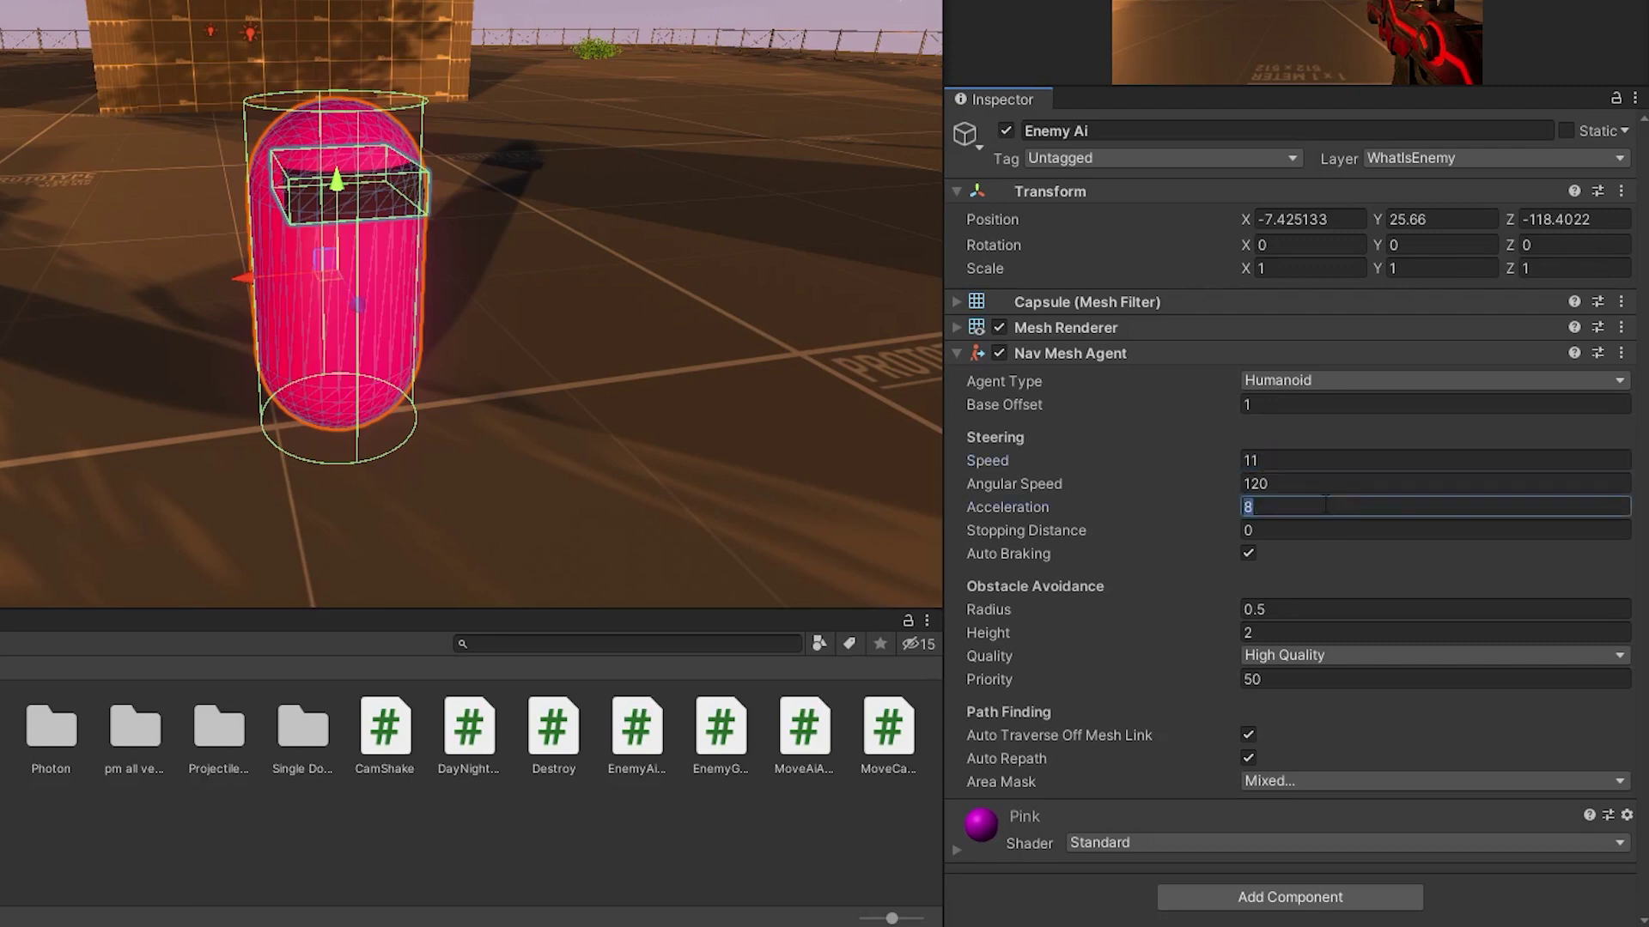
{"action": "left_click", "coordinate": [1282, 314]}
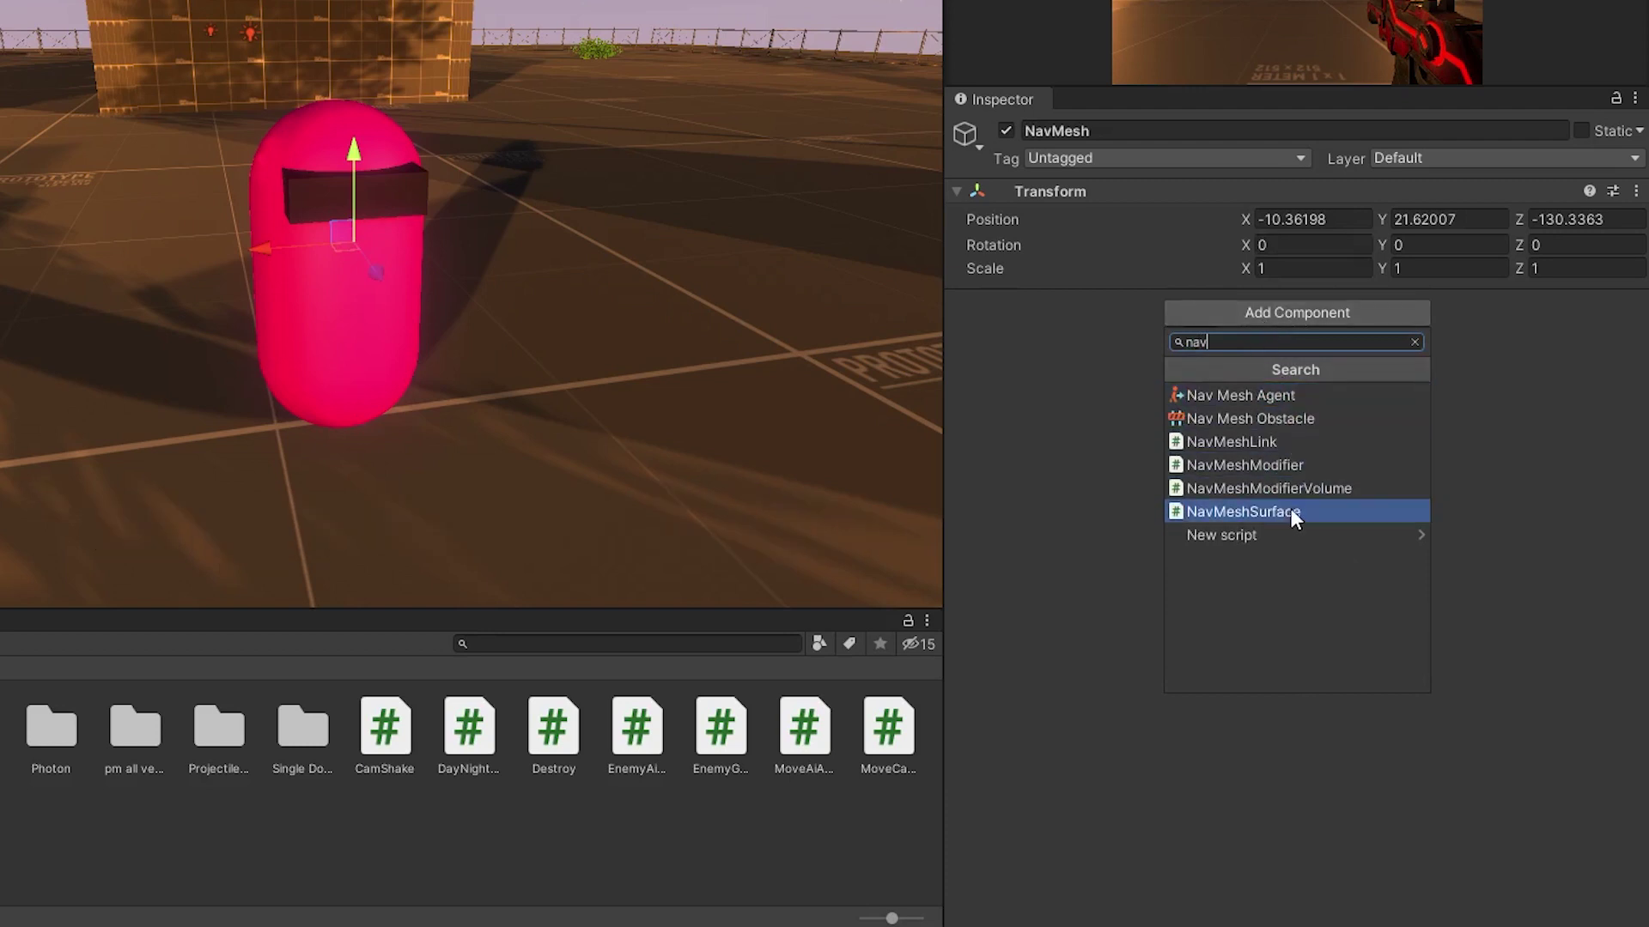
{"action": "left_click", "coordinate": [1258, 510]}
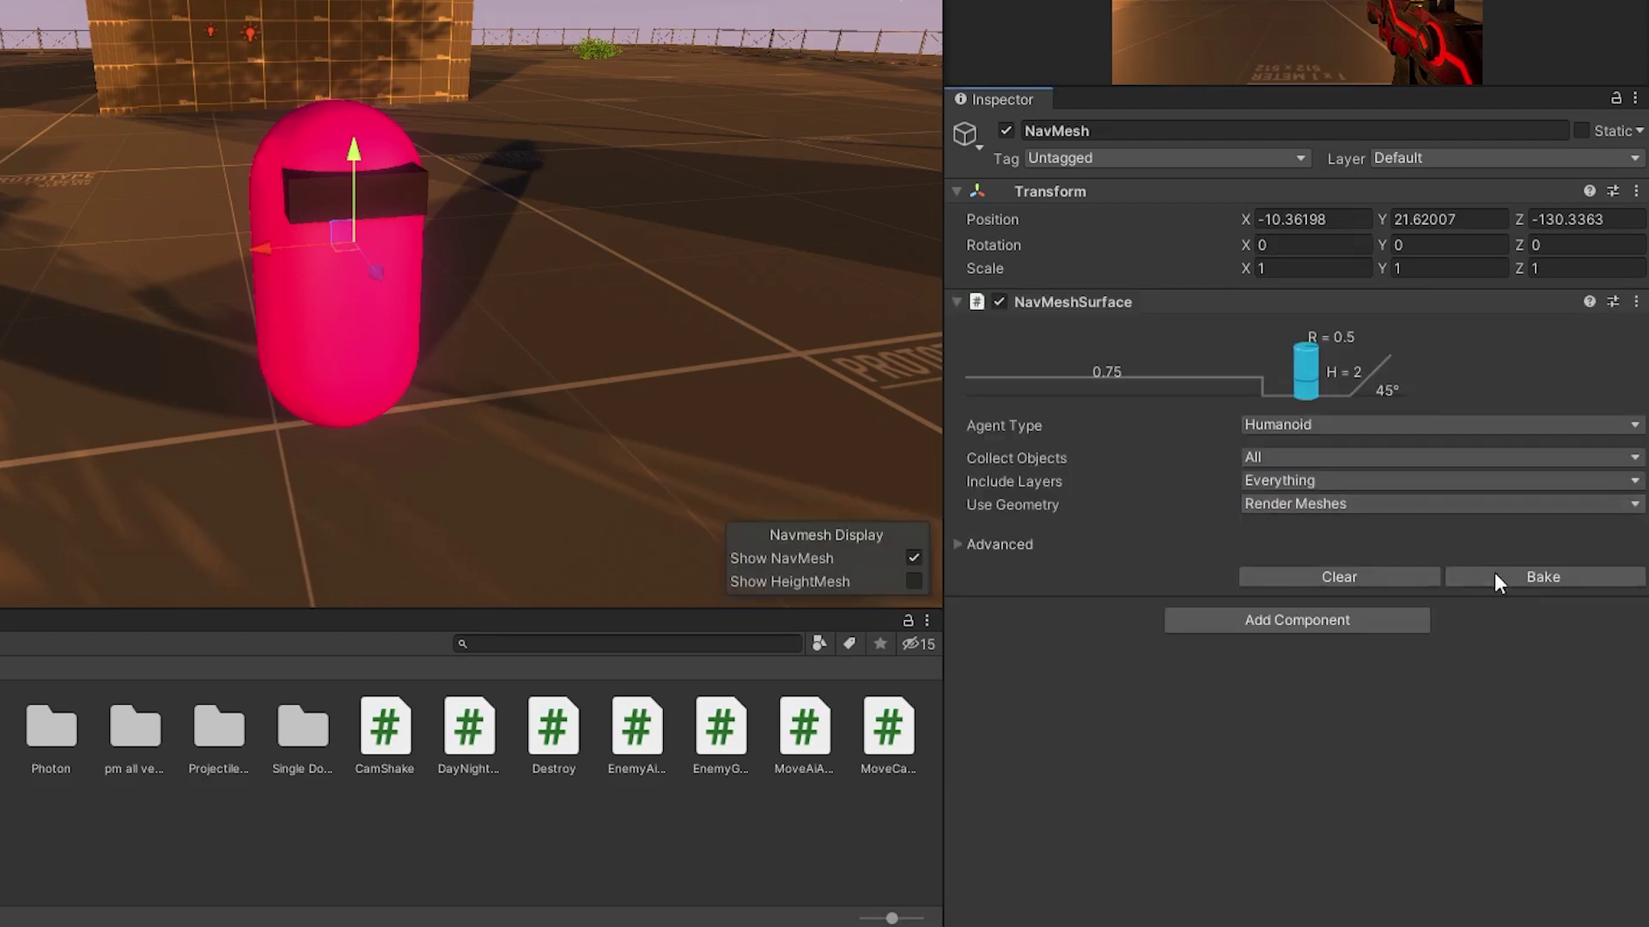
Choose the NavMeshSurface's Include Layers, including WhatIsLadder, and bake the navmesh over the floor
{"action": "left_click", "coordinate": [1324, 481]}
{"action": "left_click", "coordinate": [1322, 509]}
{"action": "left_click", "coordinate": [1321, 481]}
{"action": "left_click", "coordinate": [1298, 528]}
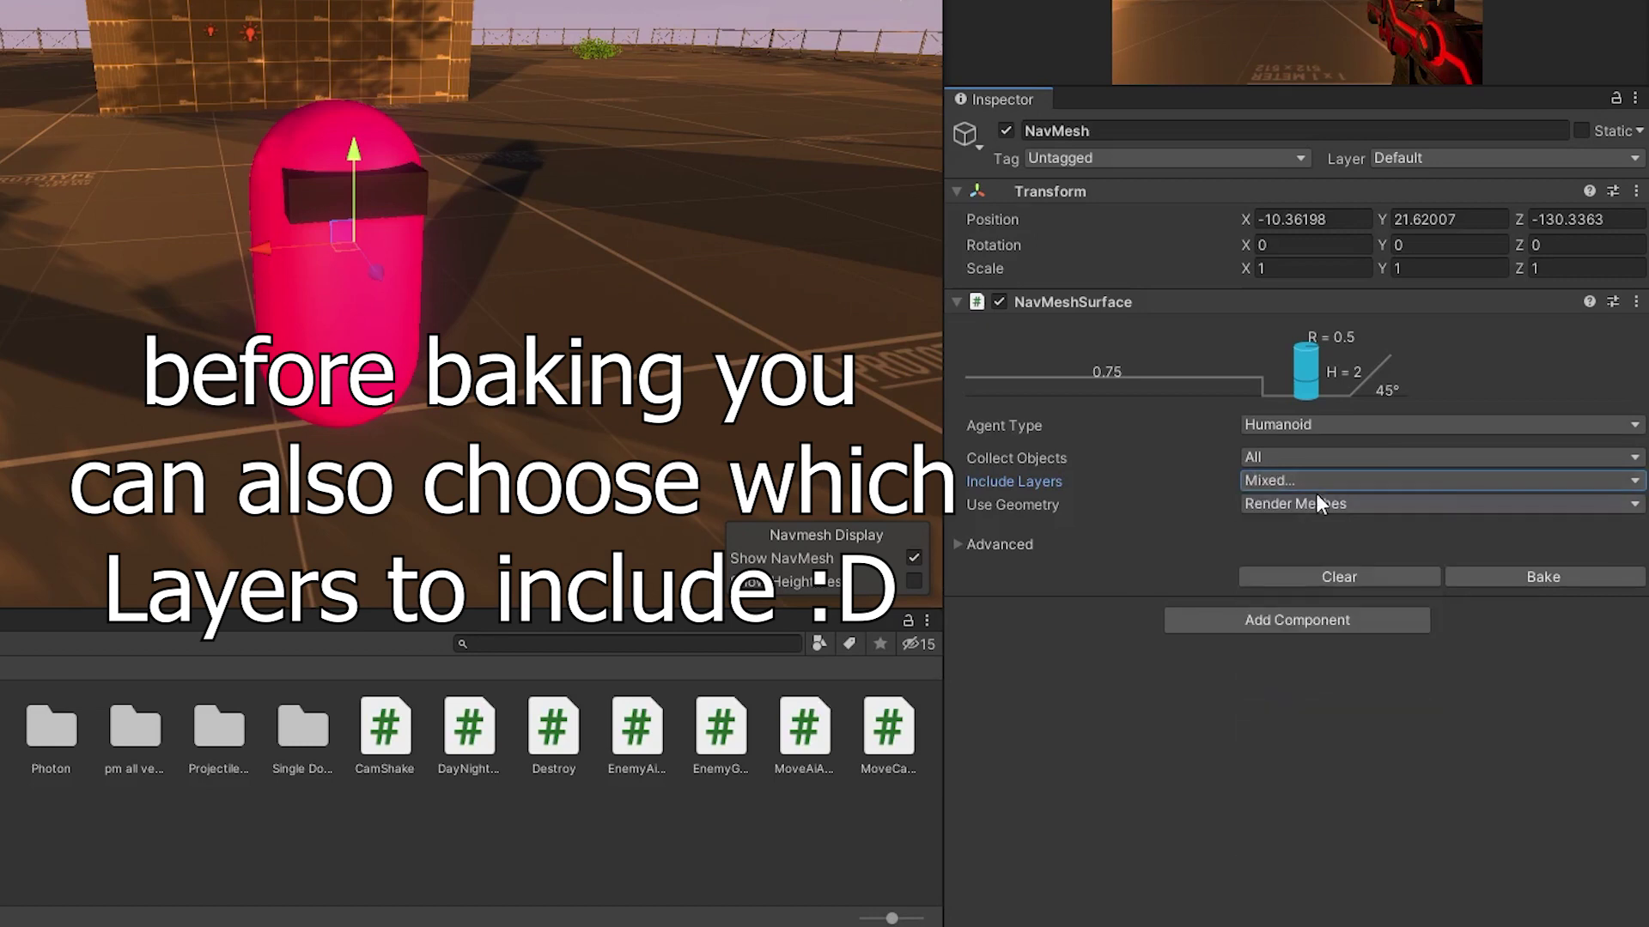
{"action": "left_click", "coordinate": [1315, 483]}
{"action": "left_click", "coordinate": [1326, 737]}
{"action": "left_click", "coordinate": [1314, 481]}
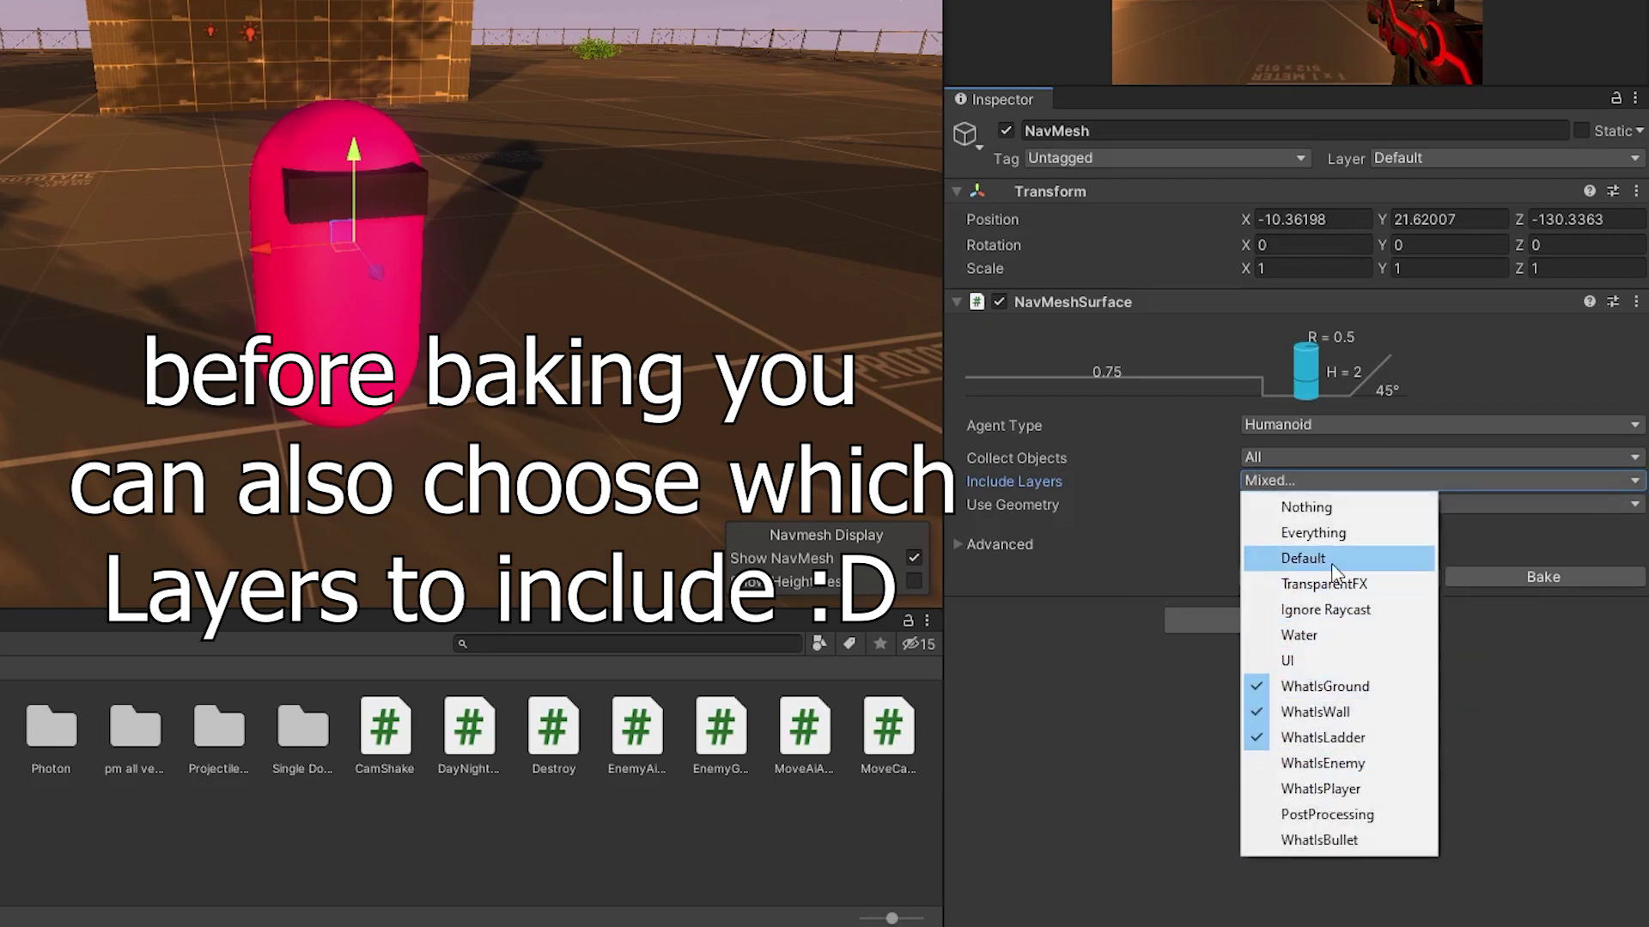
{"action": "left_click", "coordinate": [1545, 578]}
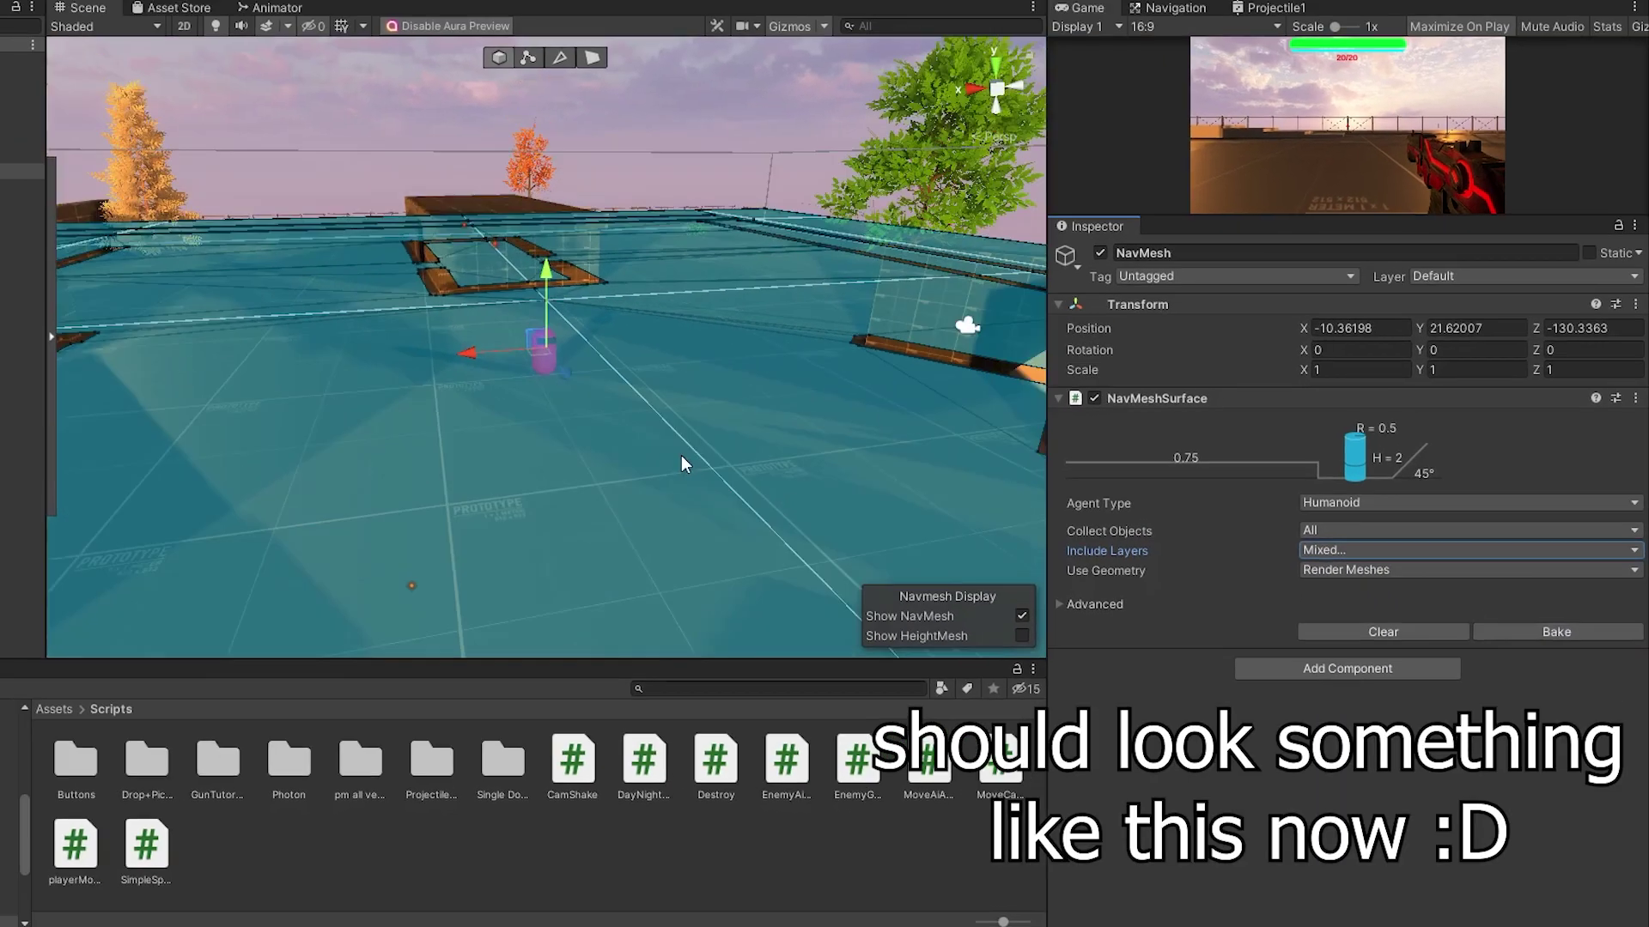
{"action": "scroll", "coordinate": [710, 477], "scroll_direction": "down", "scroll_amount": 4}
{"action": "scroll", "coordinate": [709, 476], "scroll_direction": "down", "scroll_amount": 4}
{"action": "scroll", "coordinate": [708, 477], "scroll_direction": "down", "scroll_amount": 3}
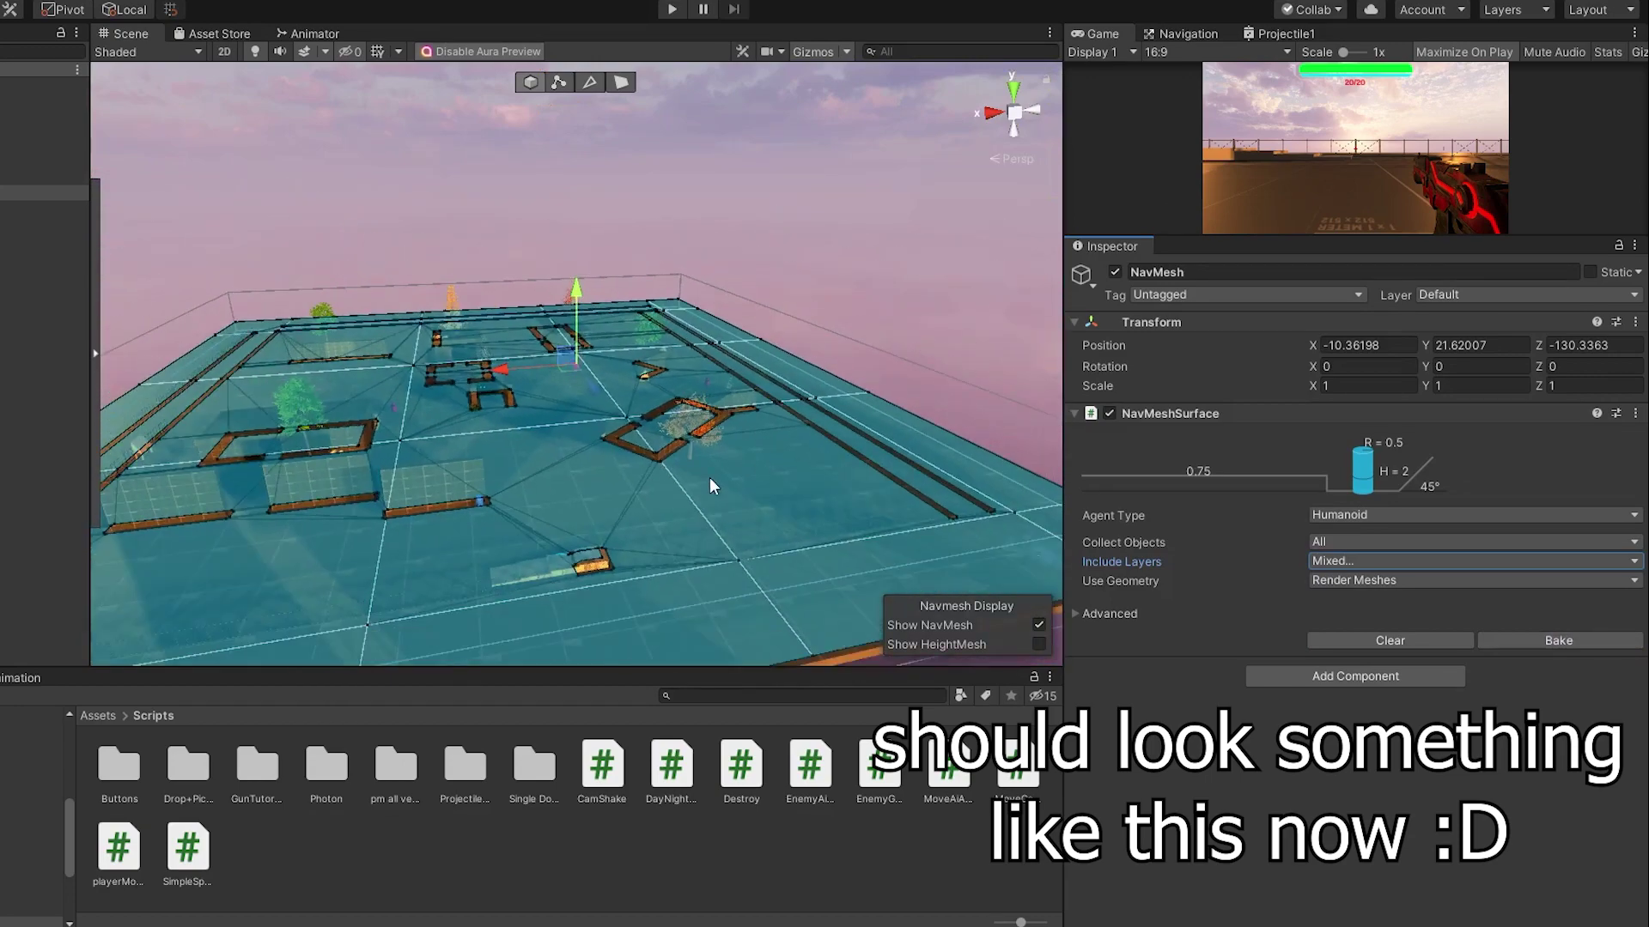
{"action": "mouse_move", "coordinate": [709, 479]}
{"action": "left_mouse_down", "text": "alt"}
{"action": "mouse_move", "coordinate": [533, 533]}
{"action": "mouse_move", "coordinate": [512, 593]}
{"action": "mouse_move", "coordinate": [618, 620]}
{"action": "mouse_move", "coordinate": [495, 599]}
{"action": "mouse_move", "coordinate": [499, 532]}
{"action": "left_mouse_up", "text": "alt"}
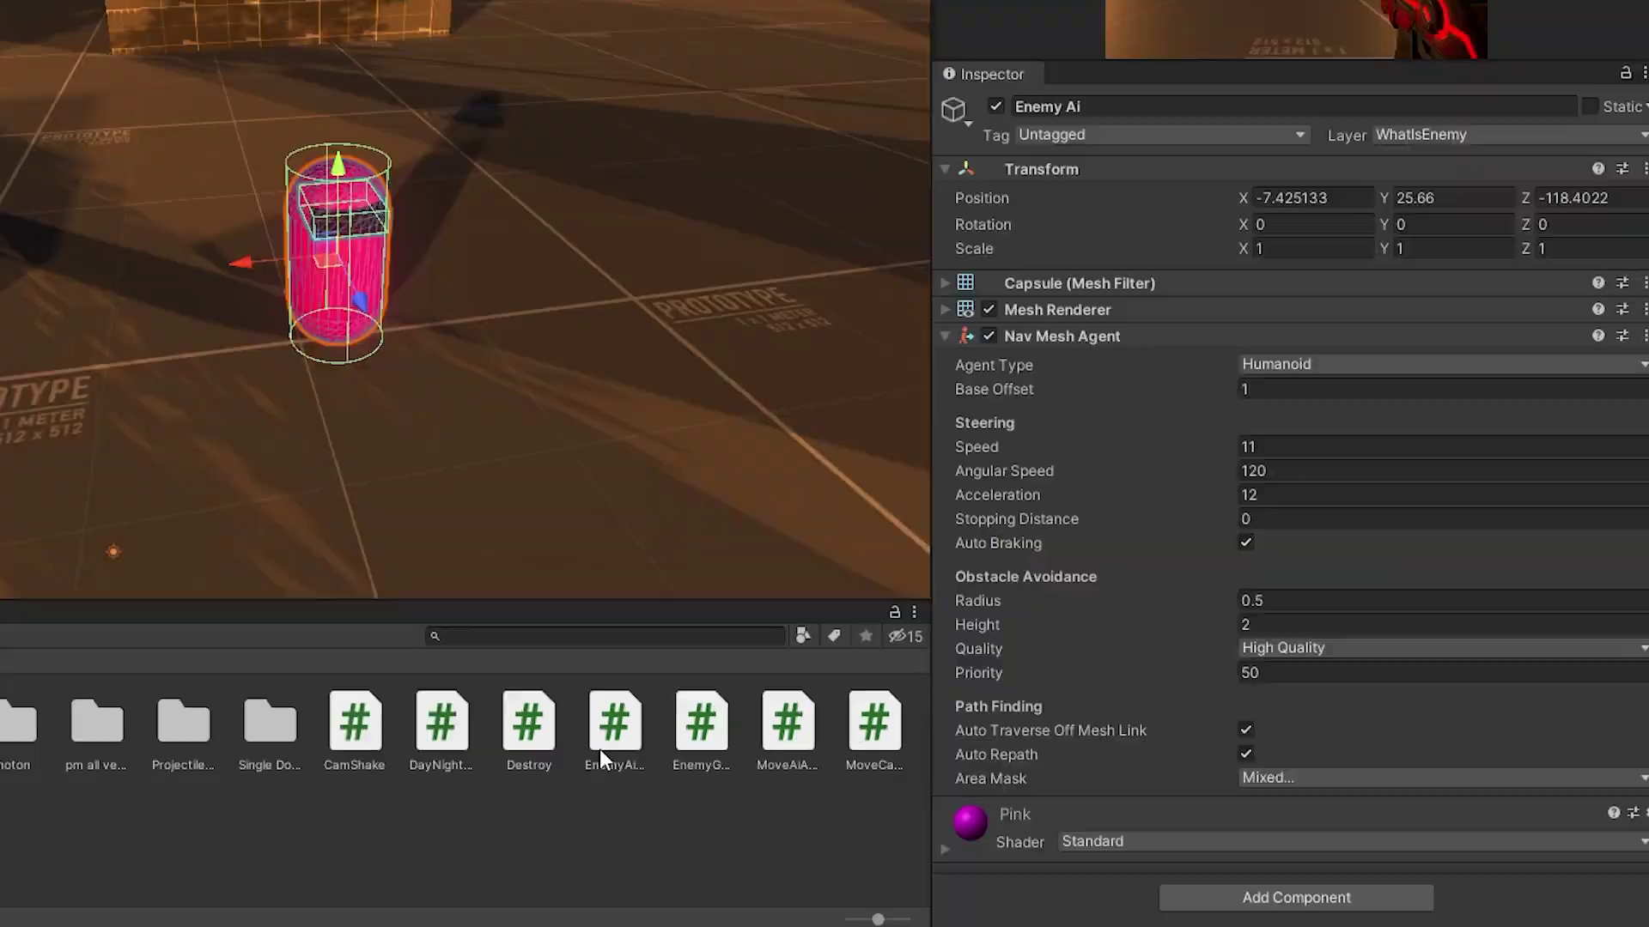
Set PlayerObj as the enemy's Player, with What Is Ground = WhatIsGround and What Is Player = WhatIsPlayer
{"action": "left_click_drag", "start_coordinate": [599, 748], "coordinate": [1081, 794]}
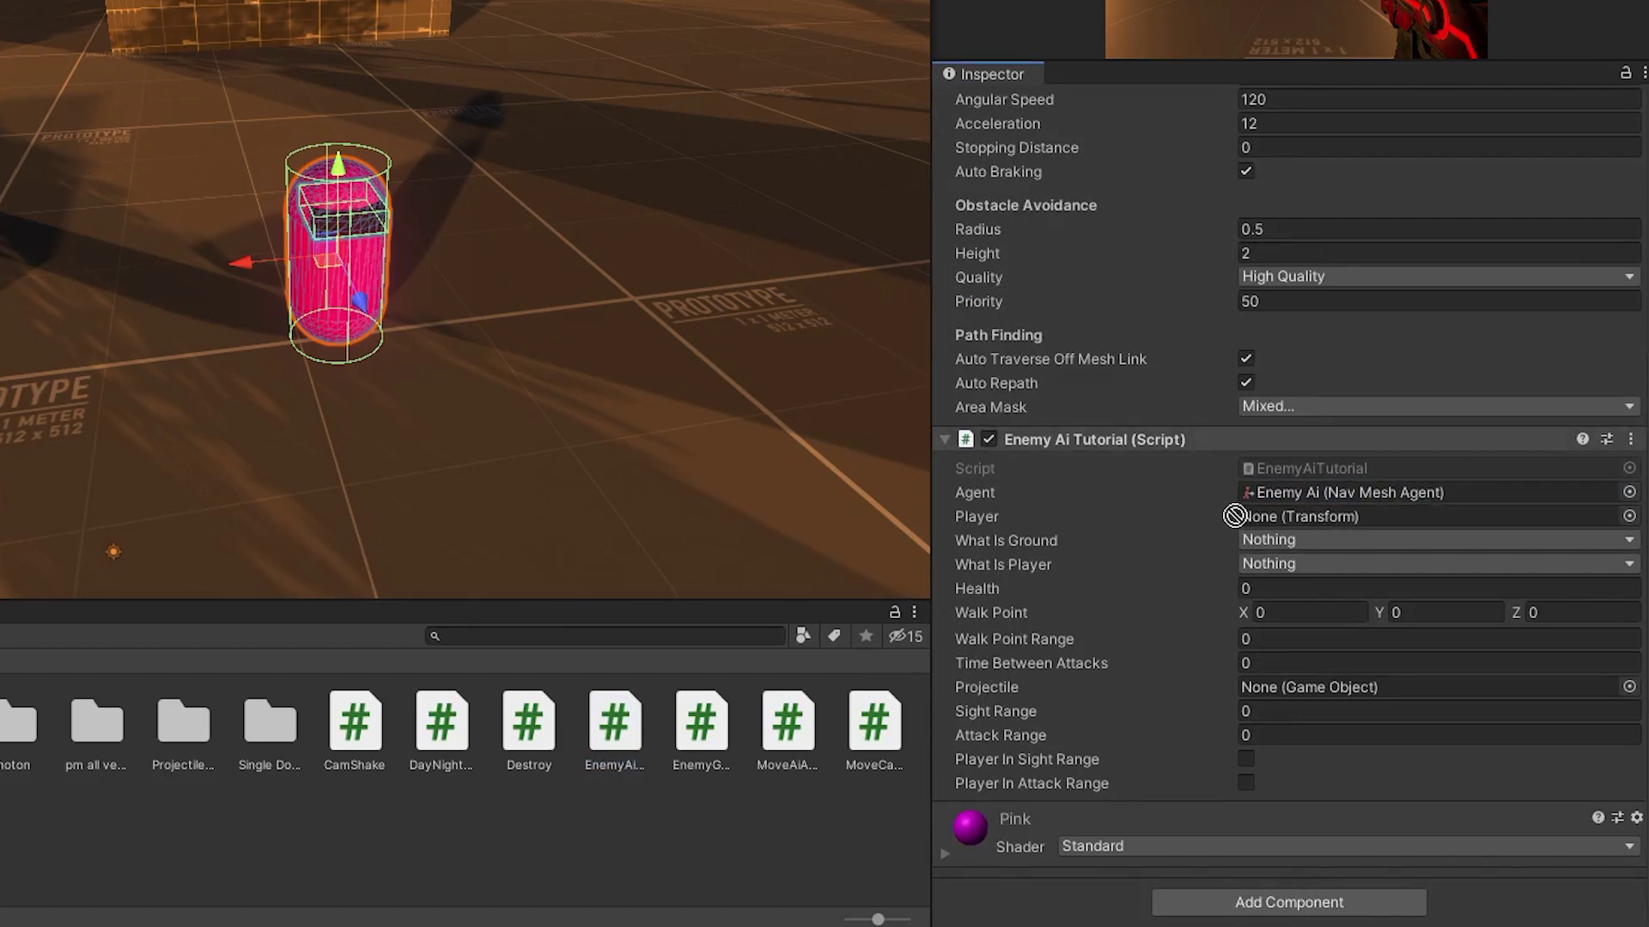
{"action": "left_click_drag", "start_coordinate": [1234, 515], "coordinate": [1301, 515]}
{"action": "left_click", "coordinate": [1378, 541]}
{"action": "left_click", "coordinate": [1331, 740]}
{"action": "left_click", "coordinate": [1332, 564]}
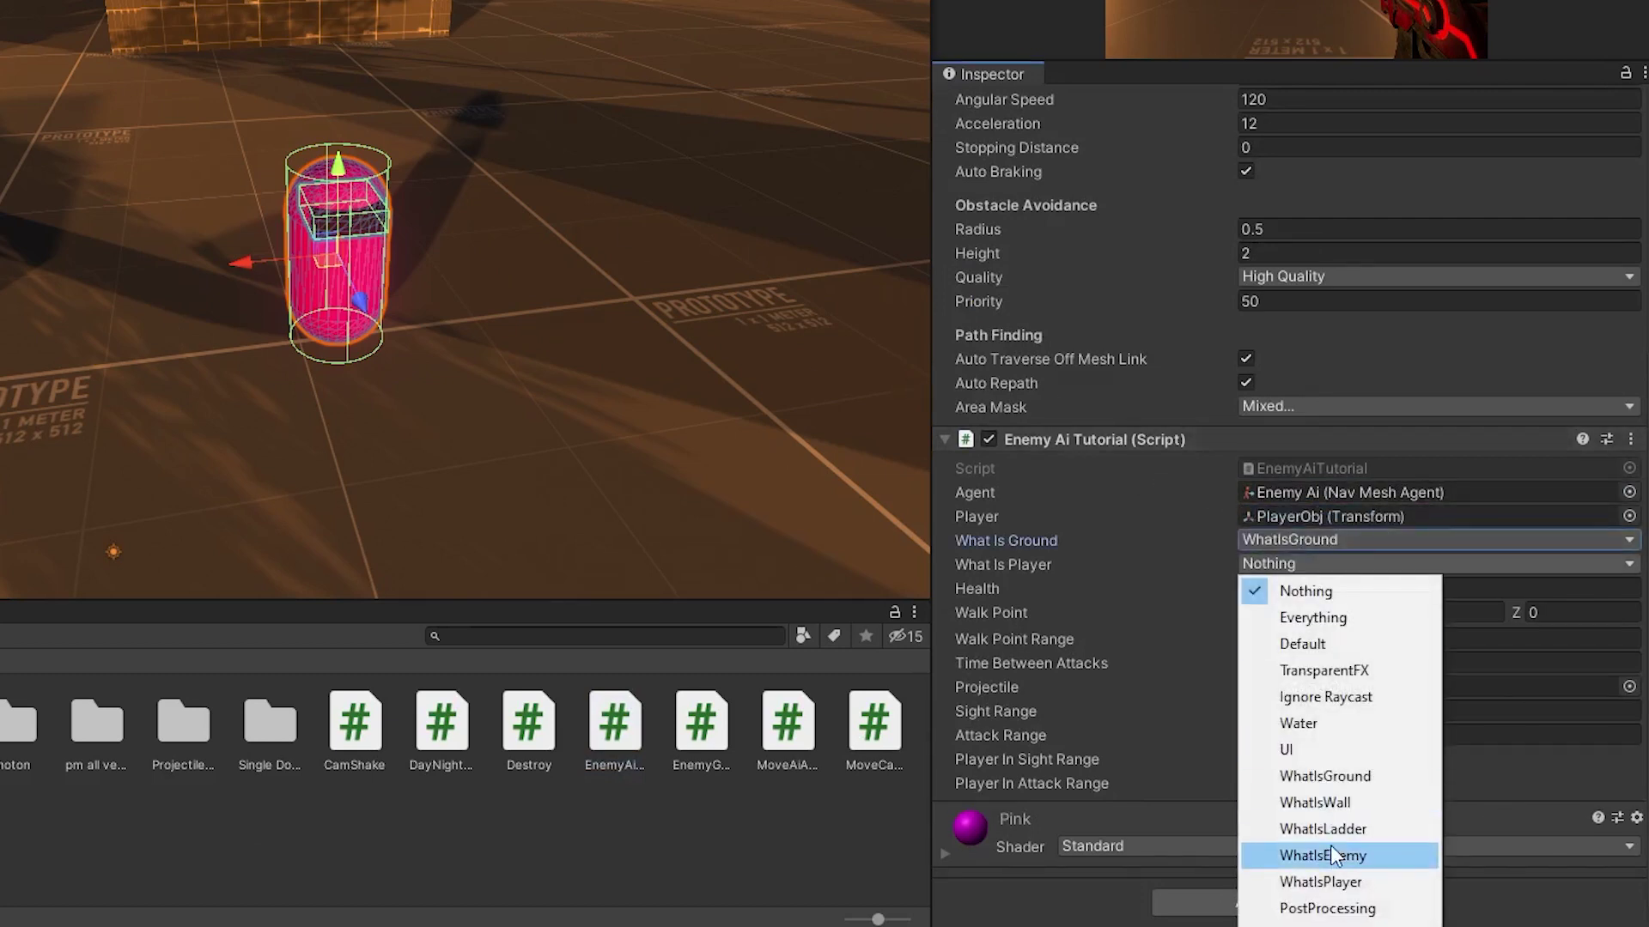
{"action": "left_click", "coordinate": [1332, 850]}
{"action": "left_click", "coordinate": [1334, 588]}
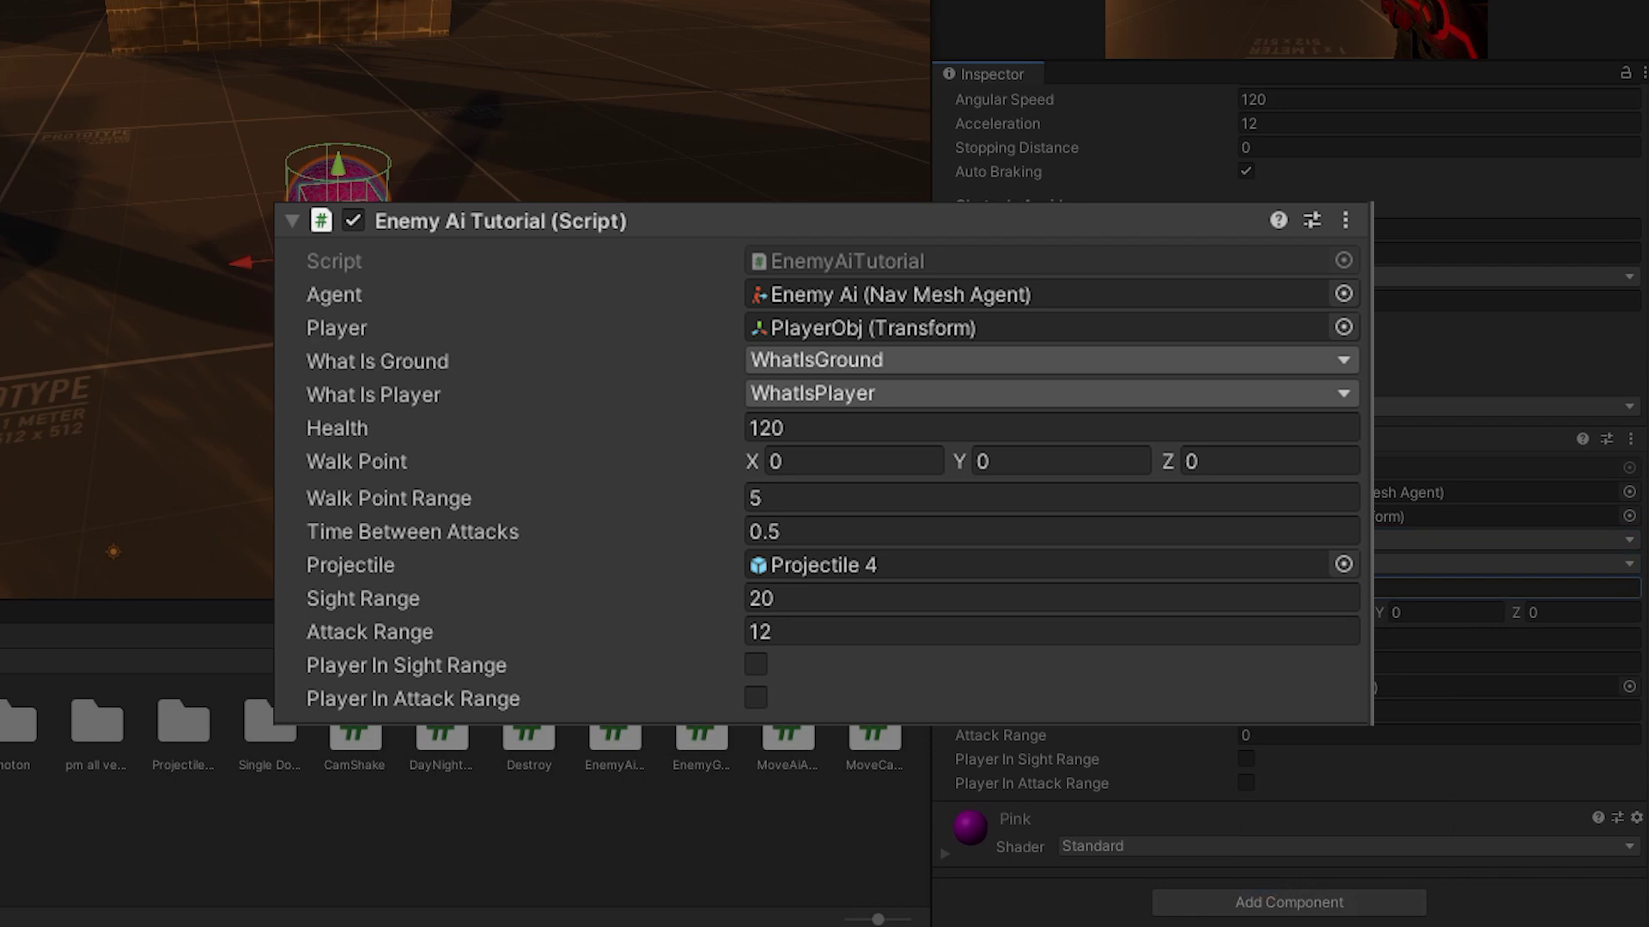